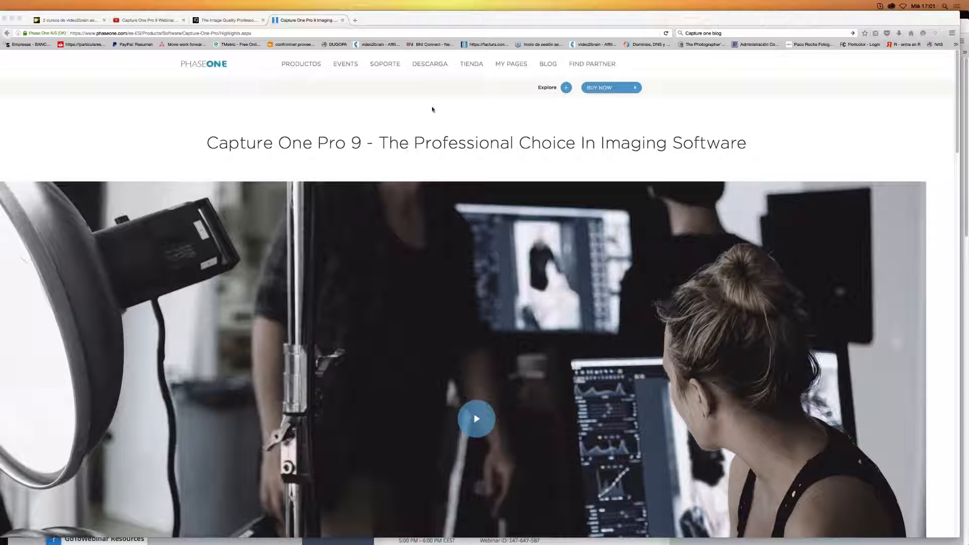
Look through the Phase One blog, the Capture One Pro 9 Webinars playlist, the video2brain courses and the Capture One Pro 9 product page.
left_click(240, 22)
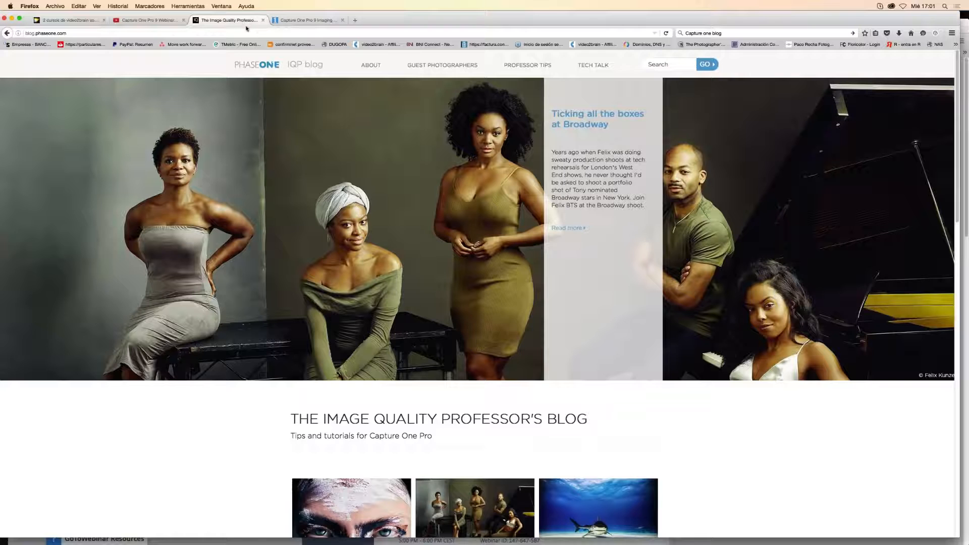
left_click(169, 18)
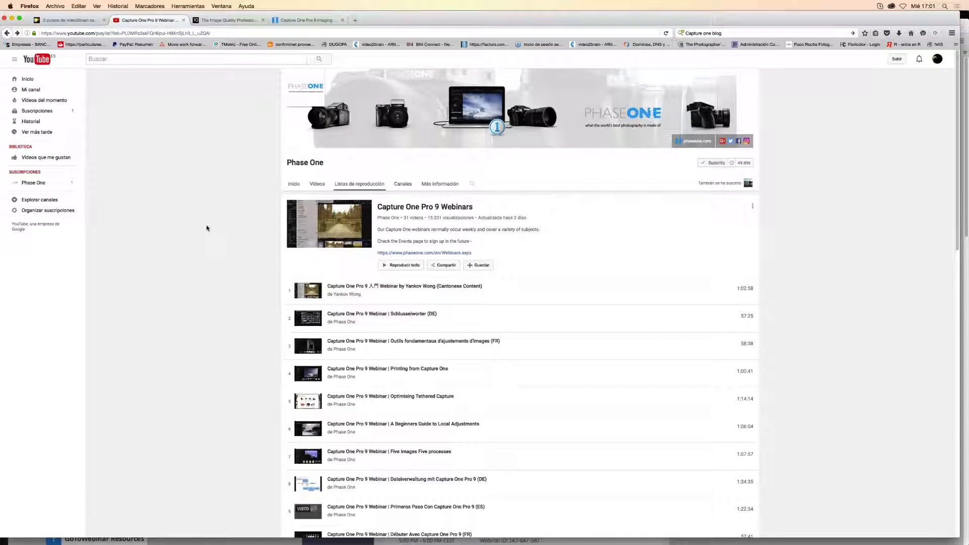
left_click(78, 21)
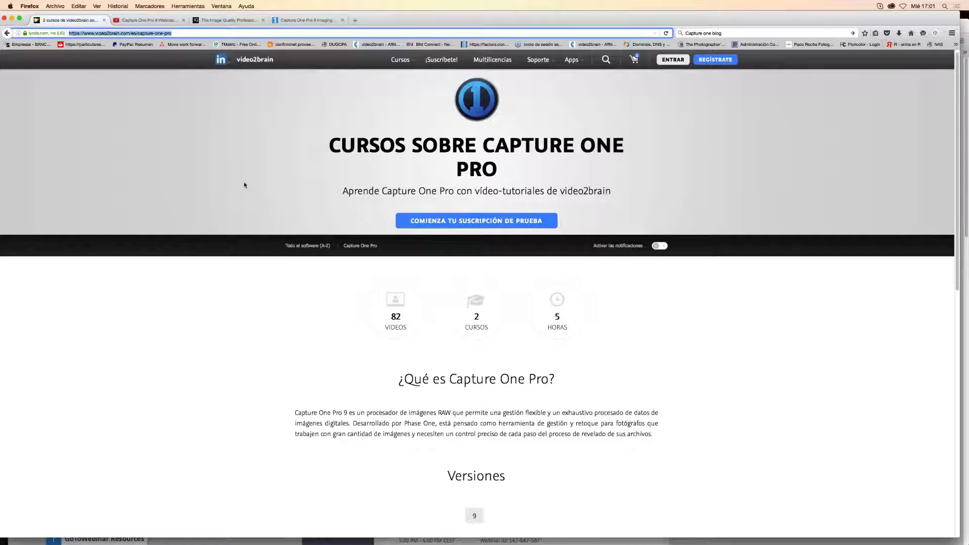
left_click(307, 21)
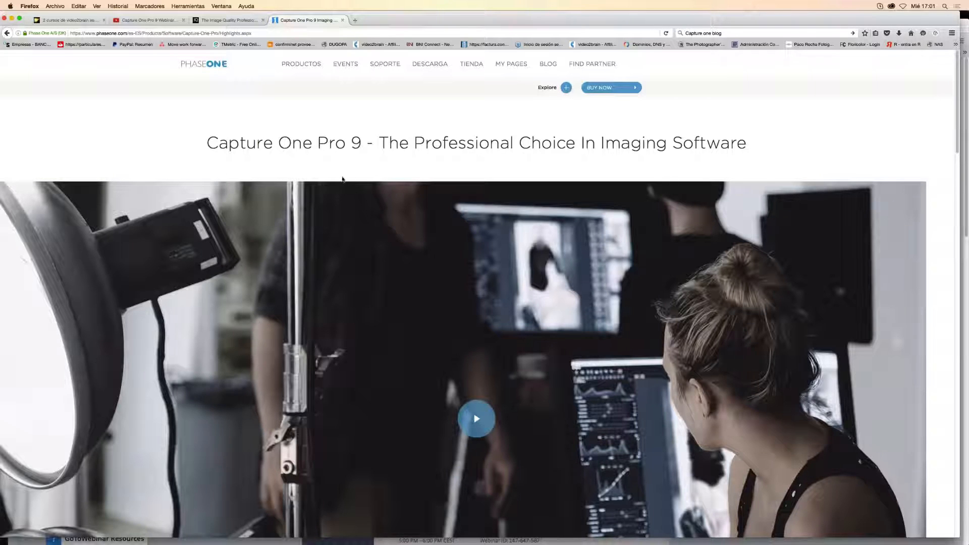
Switch to Capture One 9 and look through the list of available workspaces.
key("super+Tab")
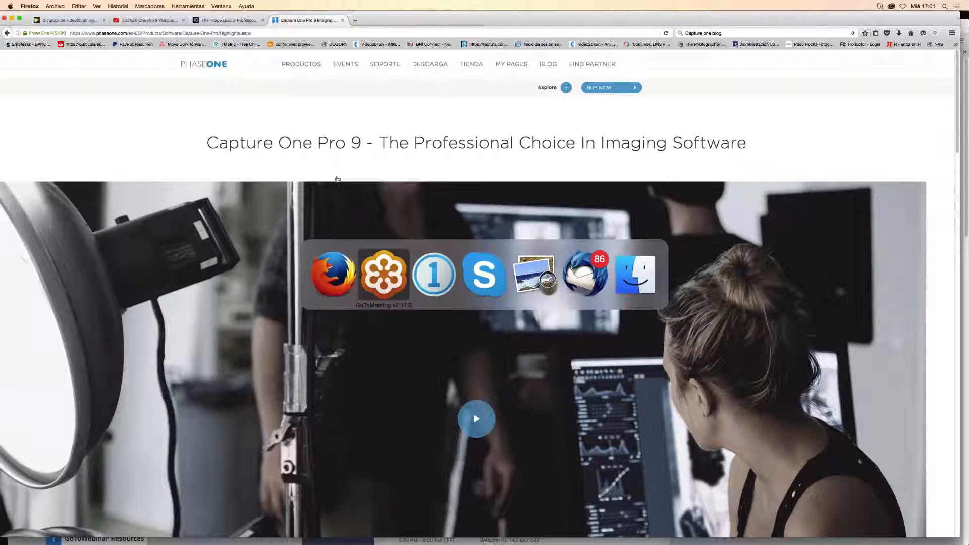
key("super+Tab")
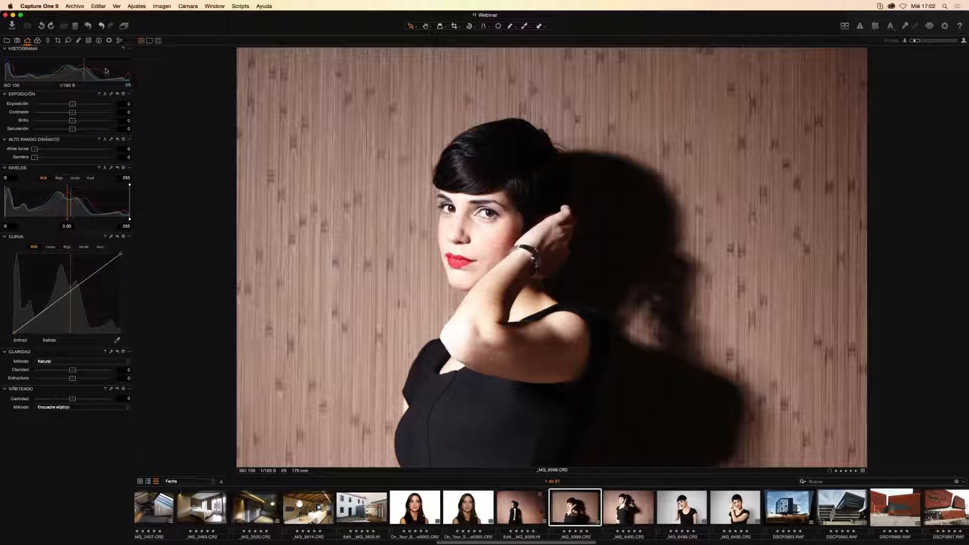
left_click(215, 7)
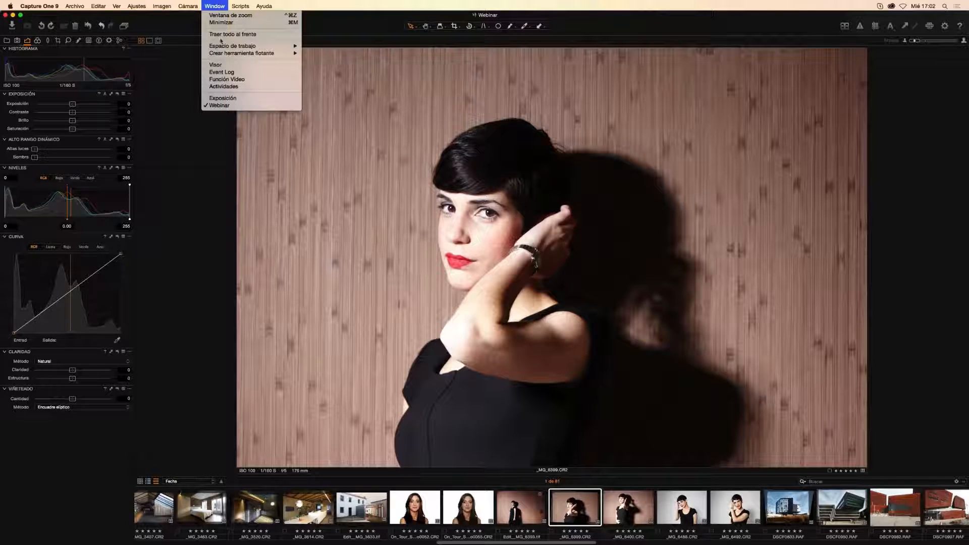
mouse_move(222, 46)
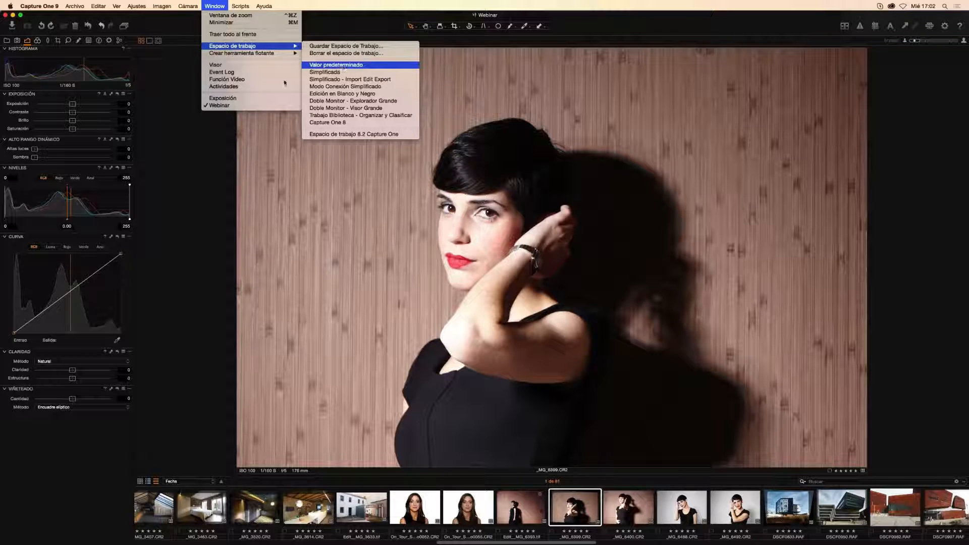
left_click(42, 436)
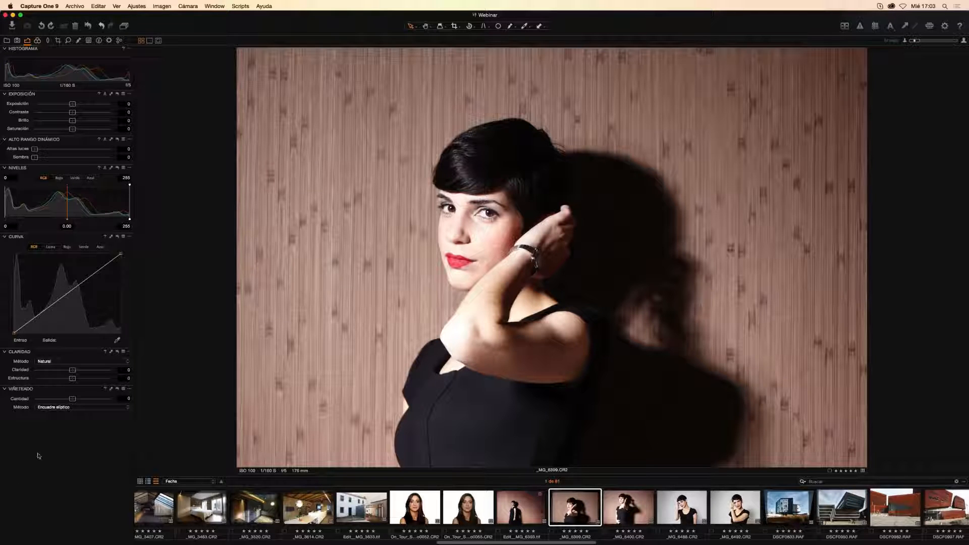
Add the Características base tool to the Exposure tool tab and place it between Histograma and Exposición.
right_click(66, 441)
left_click(53, 439)
right_click(63, 431)
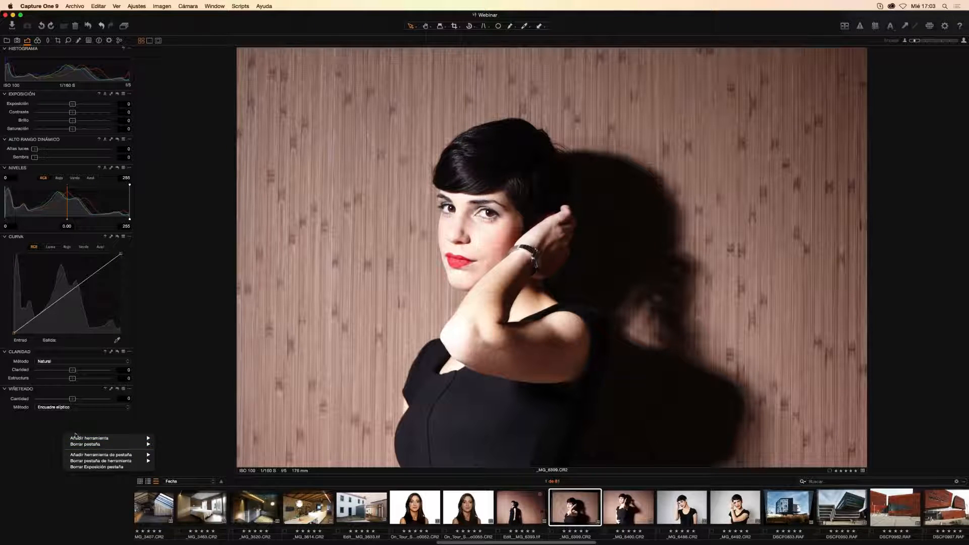
mouse_move(82, 440)
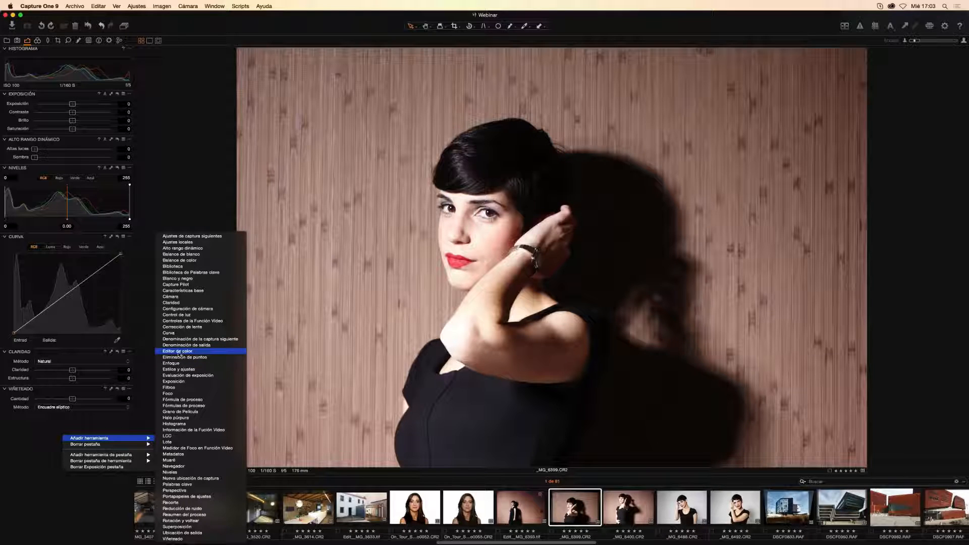
left_click(194, 292)
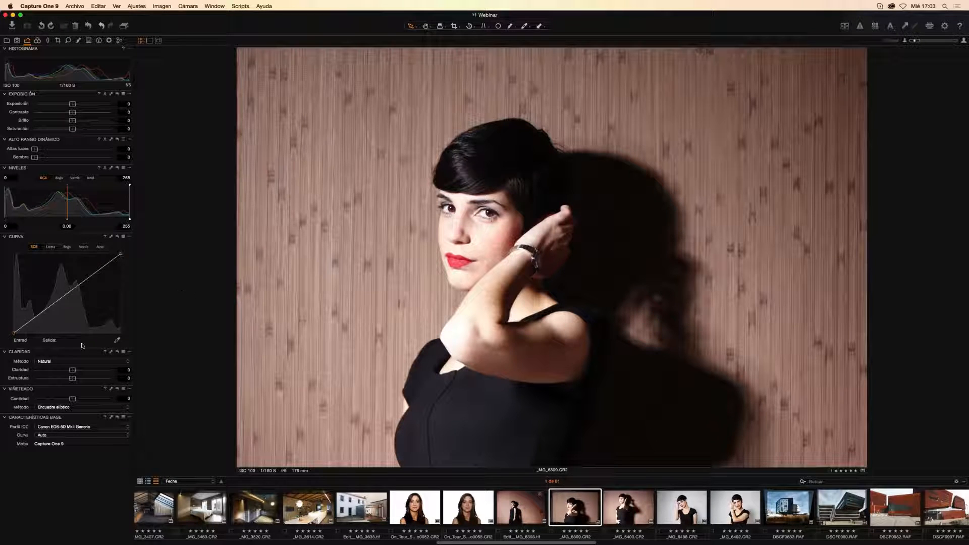
left_click_drag(23, 419, 25, 106)
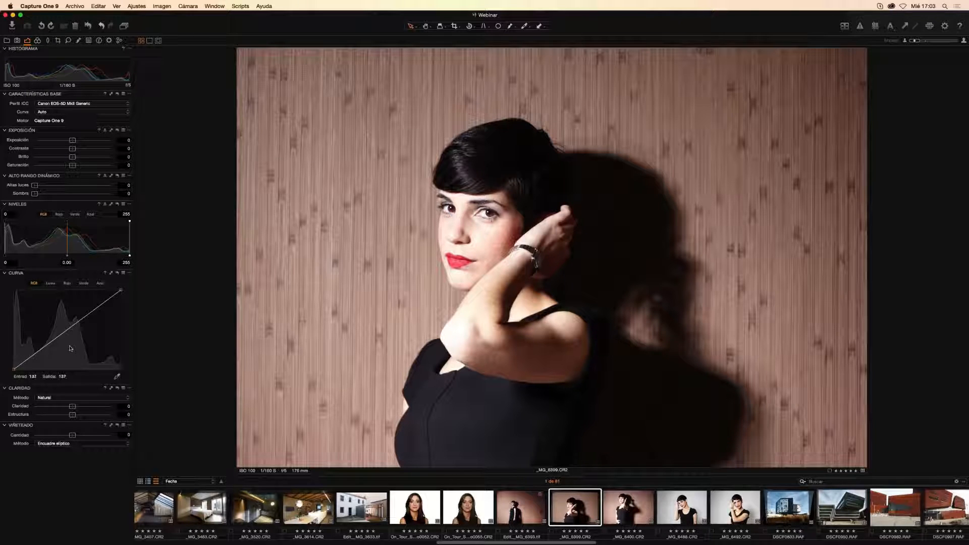
Check the Color tool tab, add the Balance de blanco tool to the Exposure tool tab and place it directly above Exposición.
left_click(37, 40)
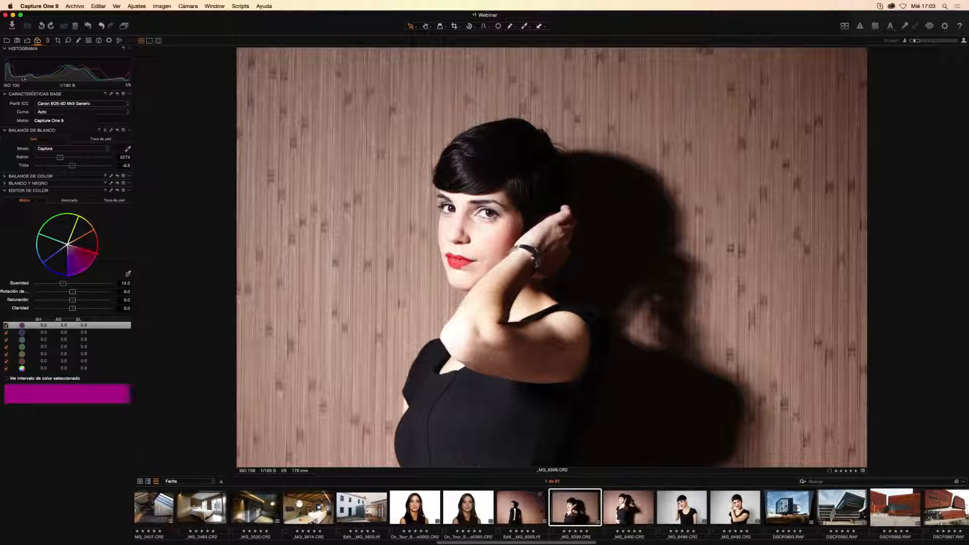
left_click(28, 40)
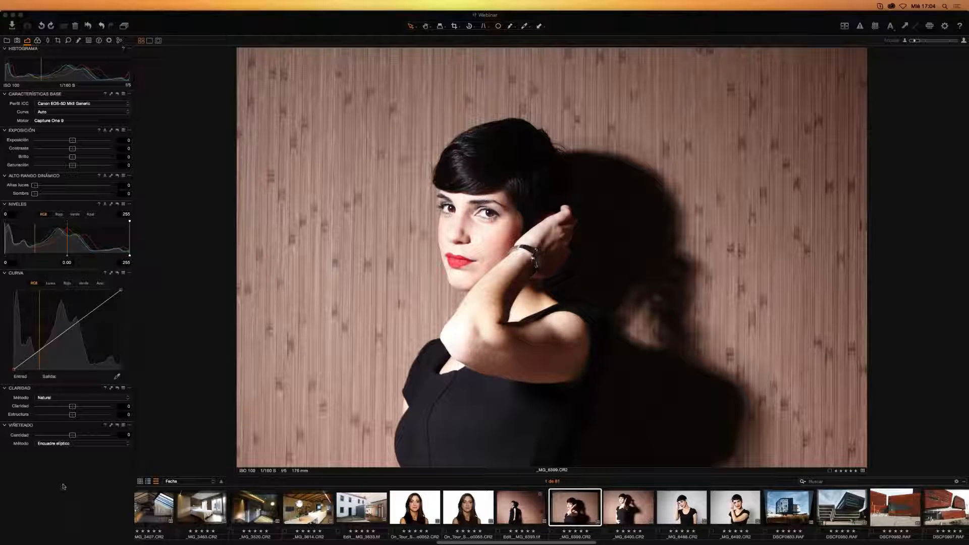
right_click(58, 468)
mouse_move(83, 474)
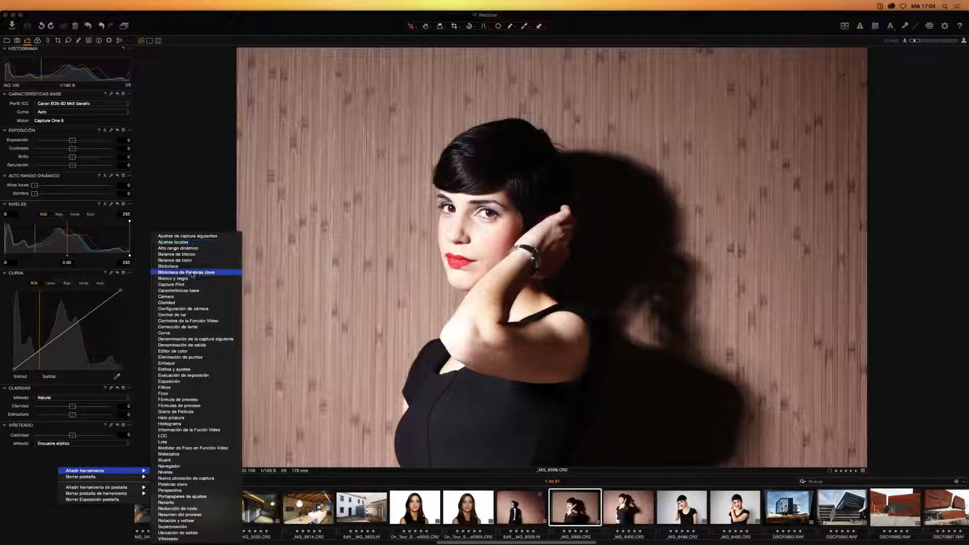
left_click(187, 254)
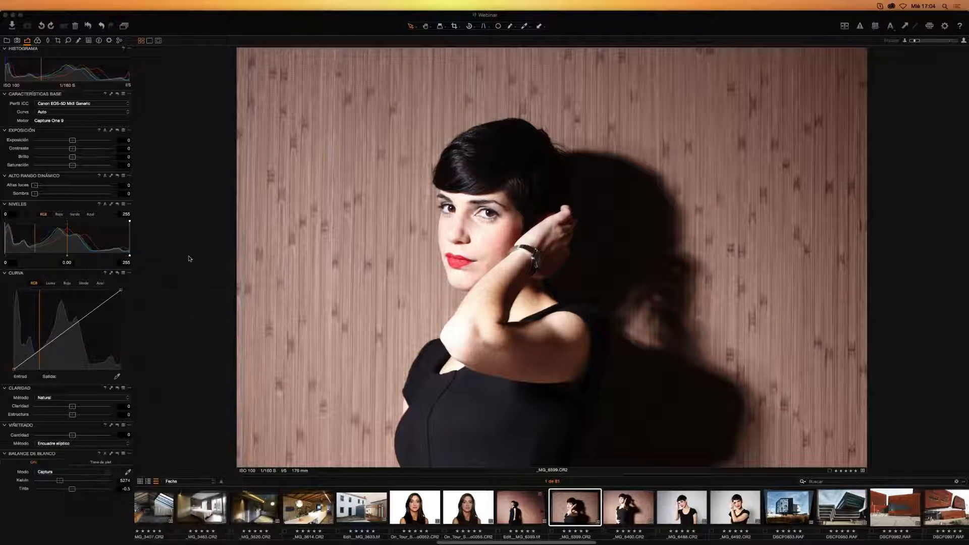
left_click_drag(27, 456, 23, 132)
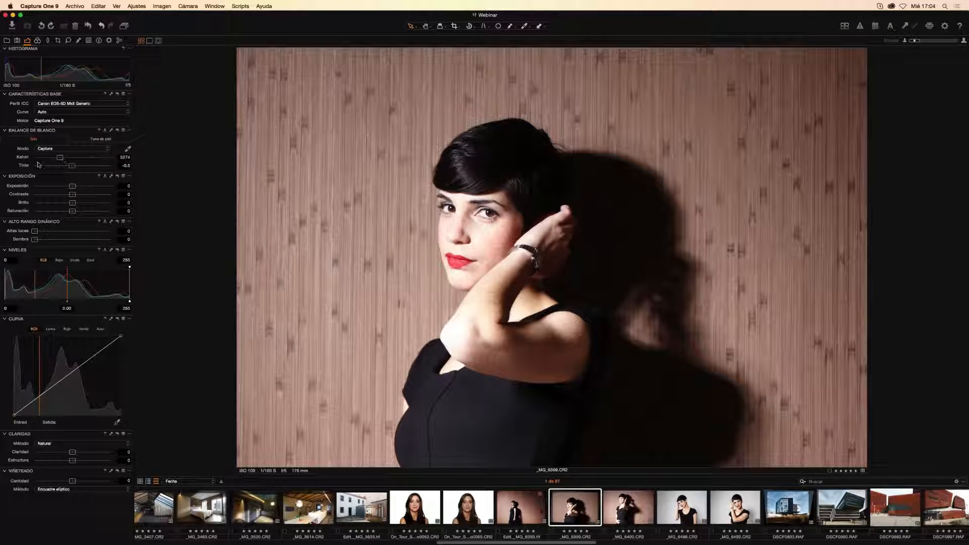
Review the available ICC profiles for the portrait and keep Canon EOS-5D MkII Generic.
left_click(962, 27)
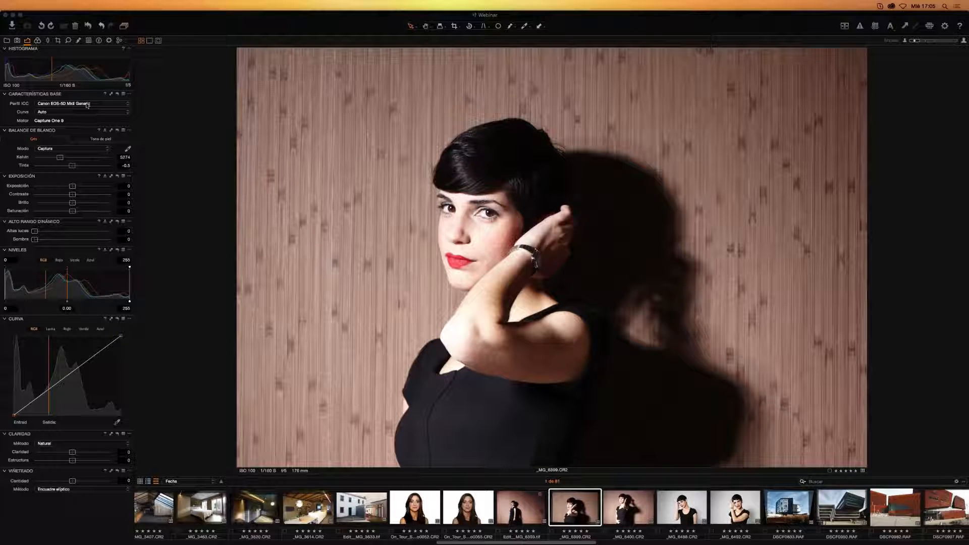
left_click(93, 106)
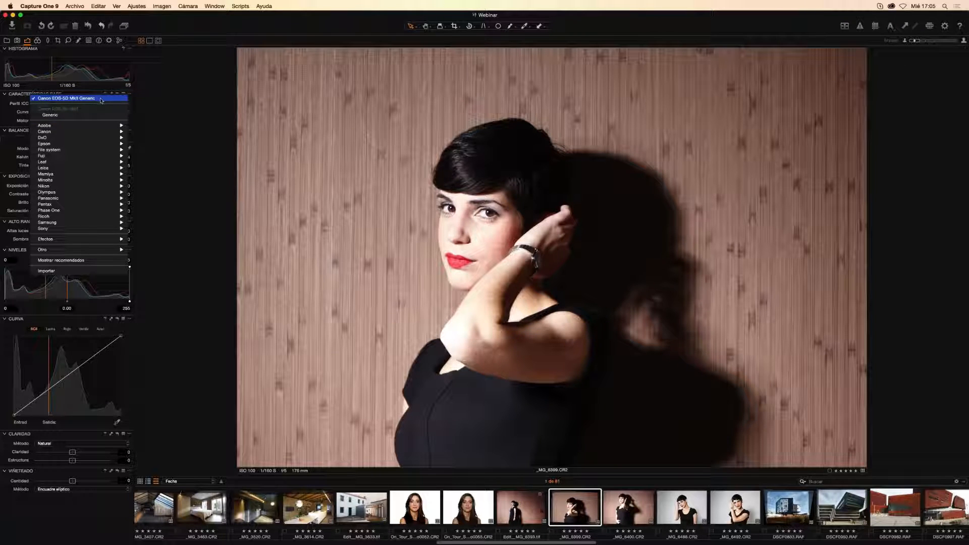
left_click(80, 99)
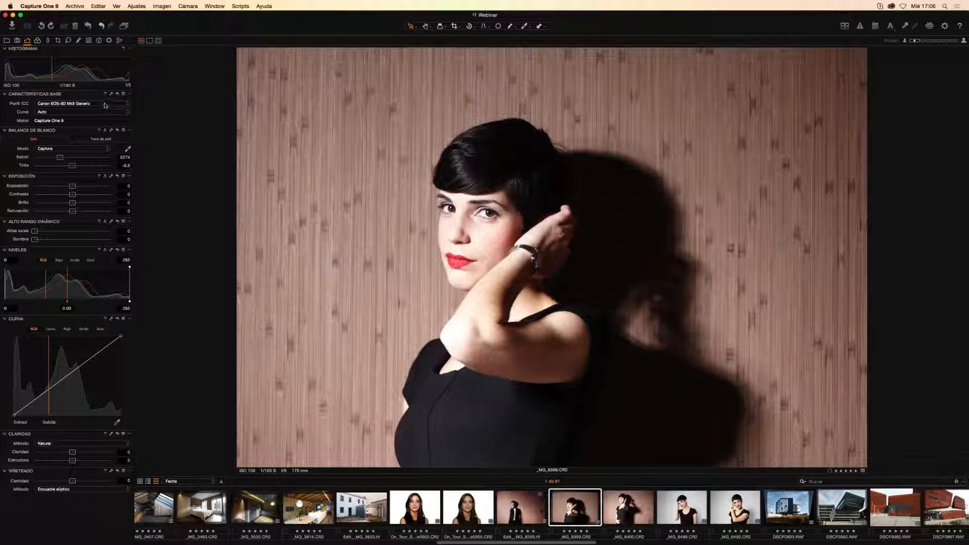
Try the Film Standard, Film High Contrast, Film Extra Shadow and Linear Response base curves on the portrait, finishing back on Auto.
left_click(106, 111)
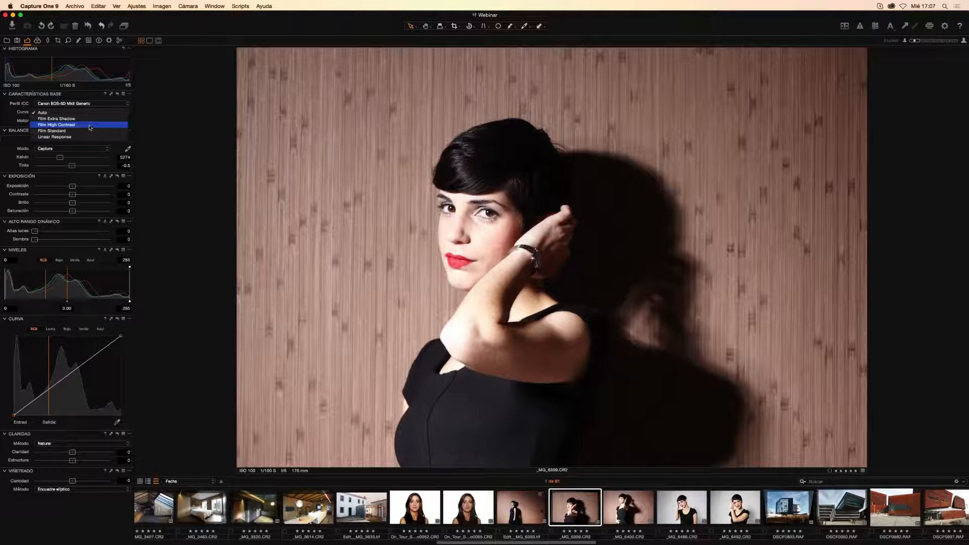
left_click(77, 133)
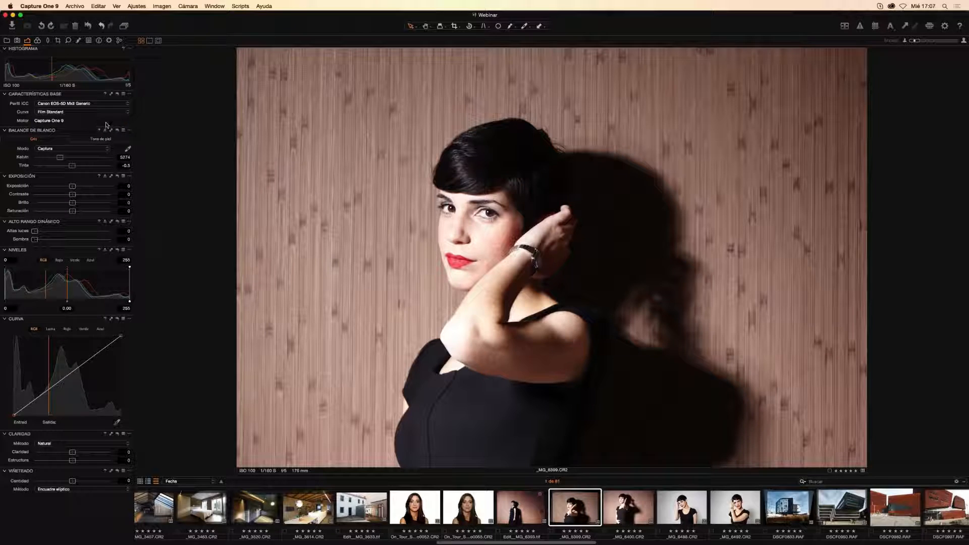
left_click(98, 112)
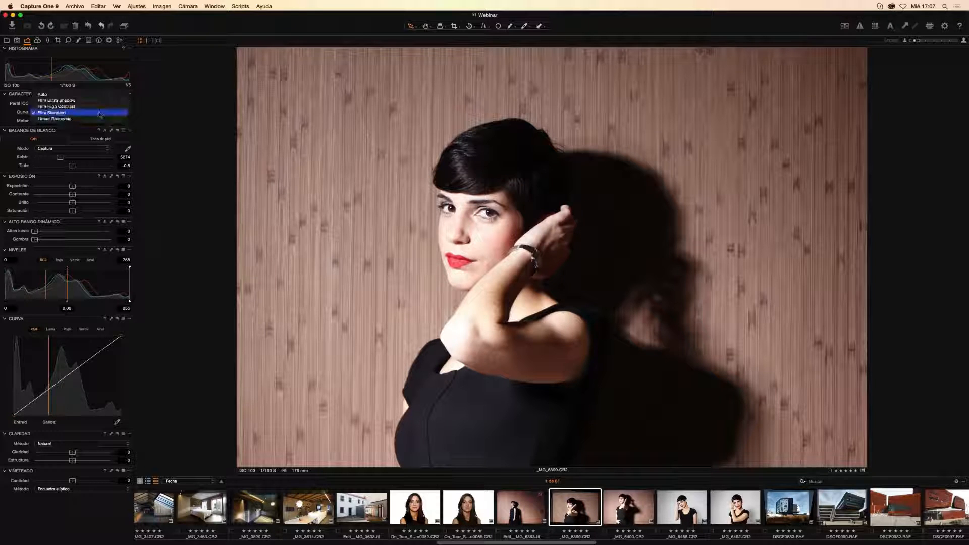
left_click(101, 108)
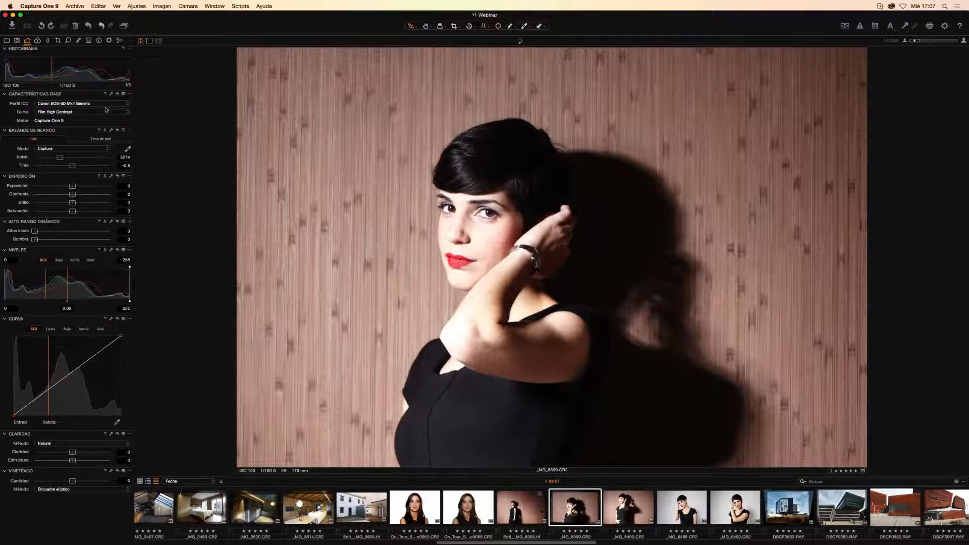
left_click(104, 113)
left_click(103, 107)
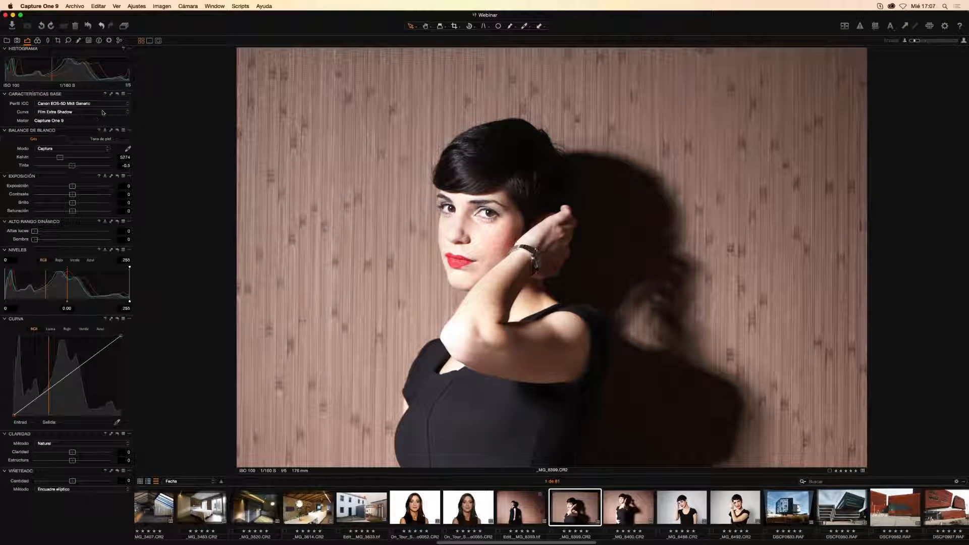
left_click(101, 113)
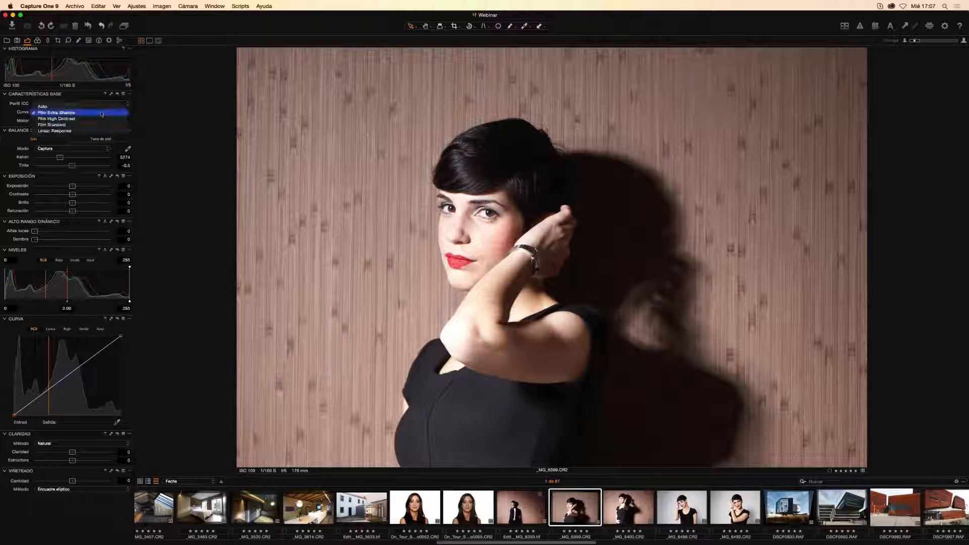
left_click(69, 131)
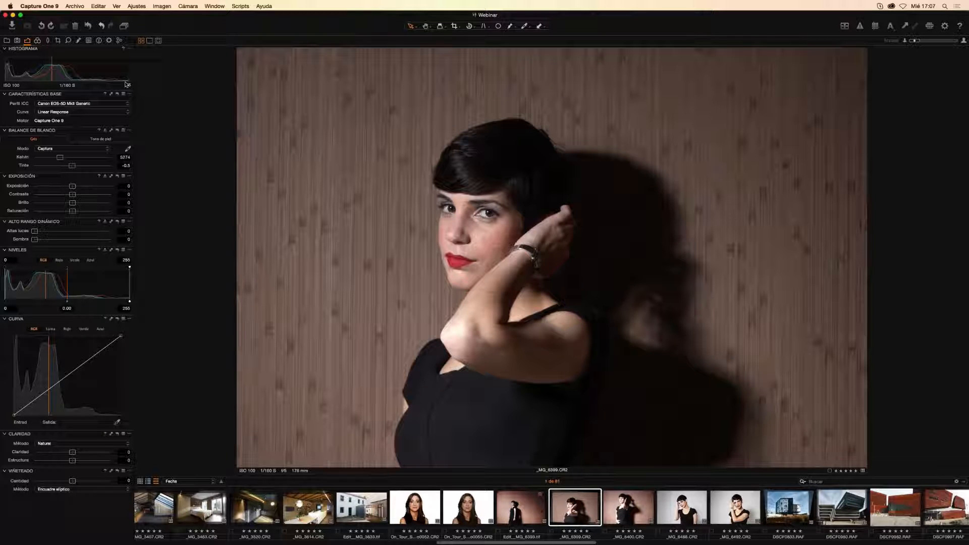
left_click(76, 112)
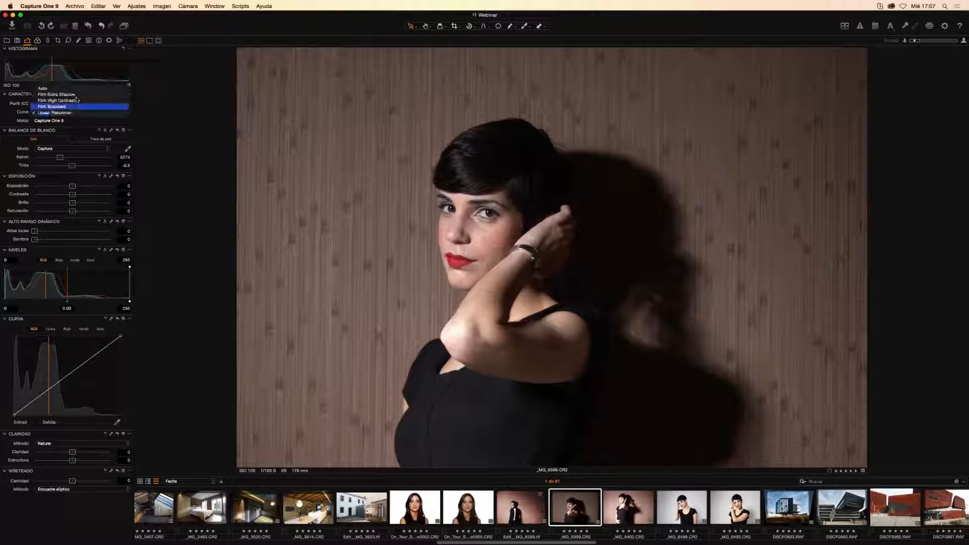
left_click(76, 92)
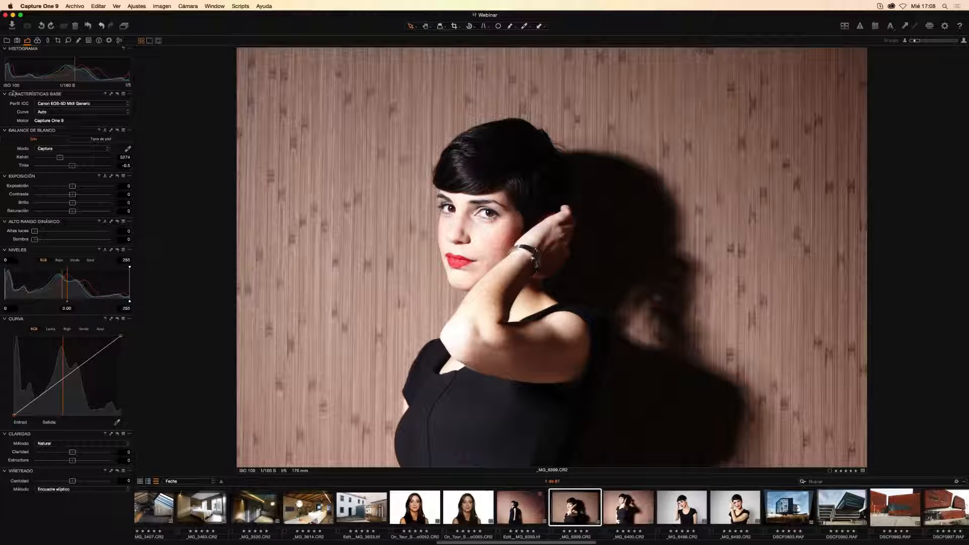
Move the Características base tool below Viñeteado and set its curve to Film Standard.
left_click_drag(31, 95, 33, 472)
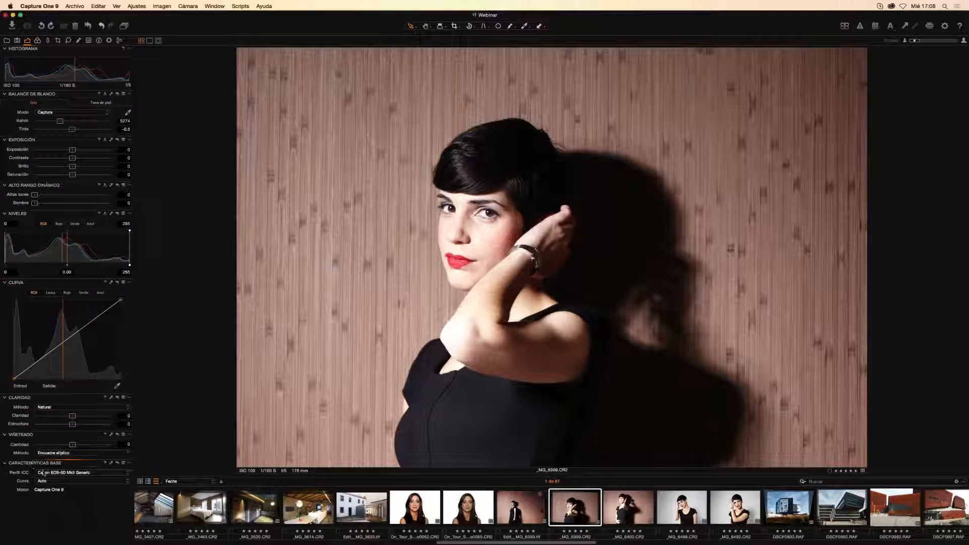
left_click(45, 481)
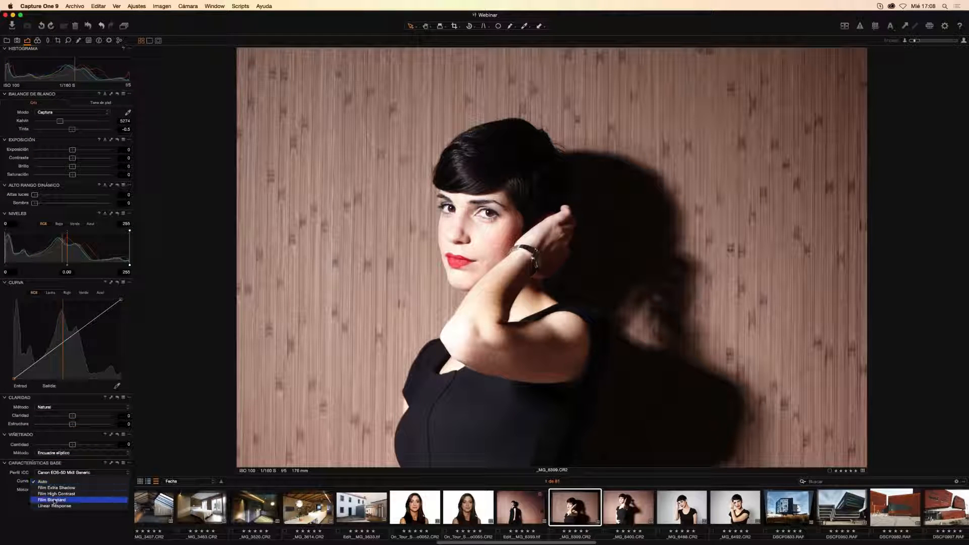
left_click(56, 500)
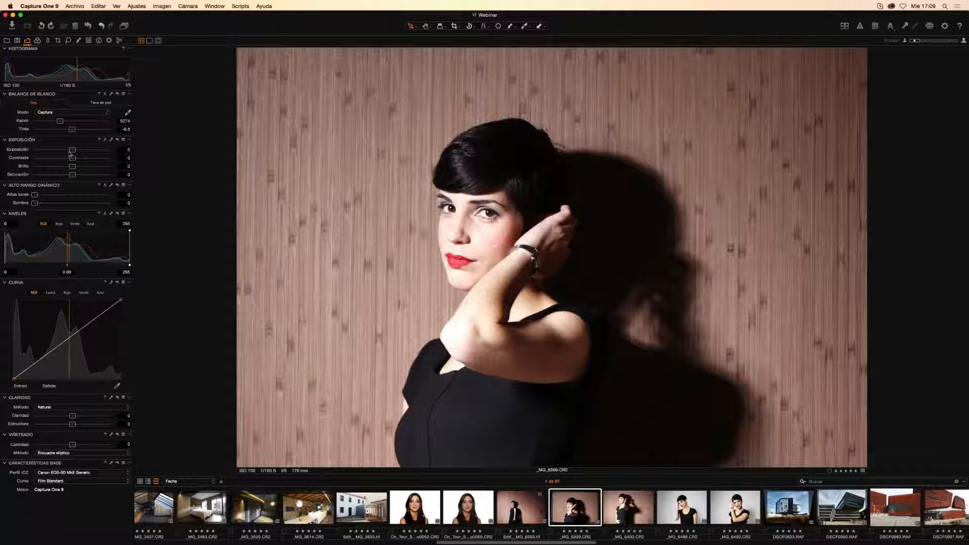
Try a slightly higher exposure on the portrait and reset Exposición to 0.
mouse_move(72, 150)
left_mouse_down()
mouse_move(89, 152)
mouse_move(72, 152)
left_mouse_up()
mouse_move(73, 150)
left_mouse_down()
mouse_move(83, 151)
mouse_move(76, 149)
left_mouse_up()
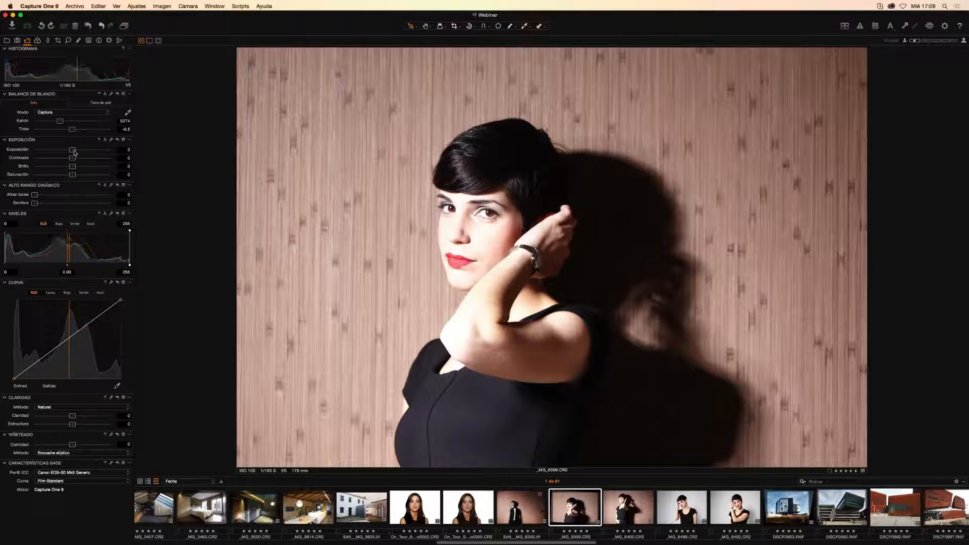
double_click(75, 150)
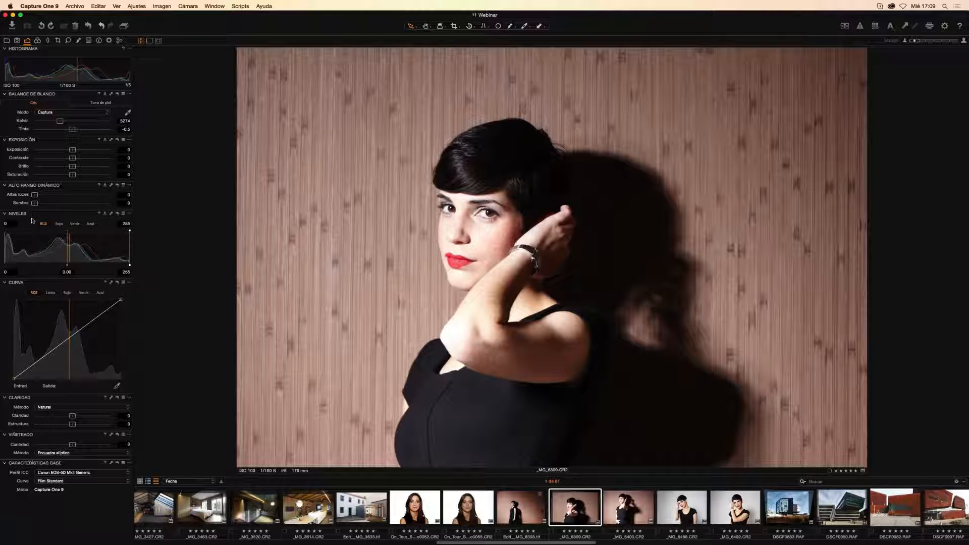
Move the Niveles tool directly below Histograma, above Balance de blanco.
left_click_drag(34, 217, 40, 101)
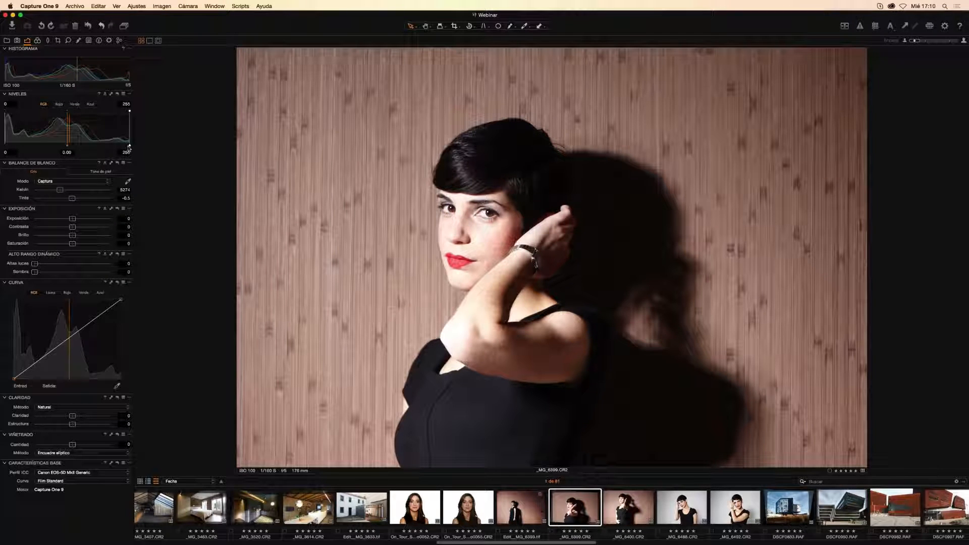
mouse_move(129, 148)
left_mouse_down()
mouse_move(103, 146)
mouse_move(131, 143)
left_mouse_up()
Find the aerial river photos near the end of the filmstrip and open the third variant, _MG_3569.CR2 [3].
scroll(531, 518, "right", 10)
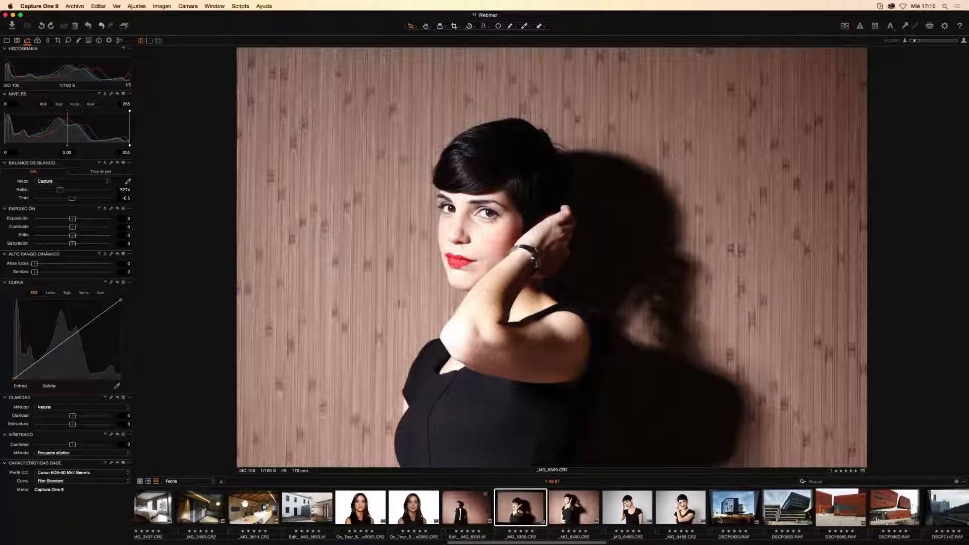
scroll(530, 518, "right", 10)
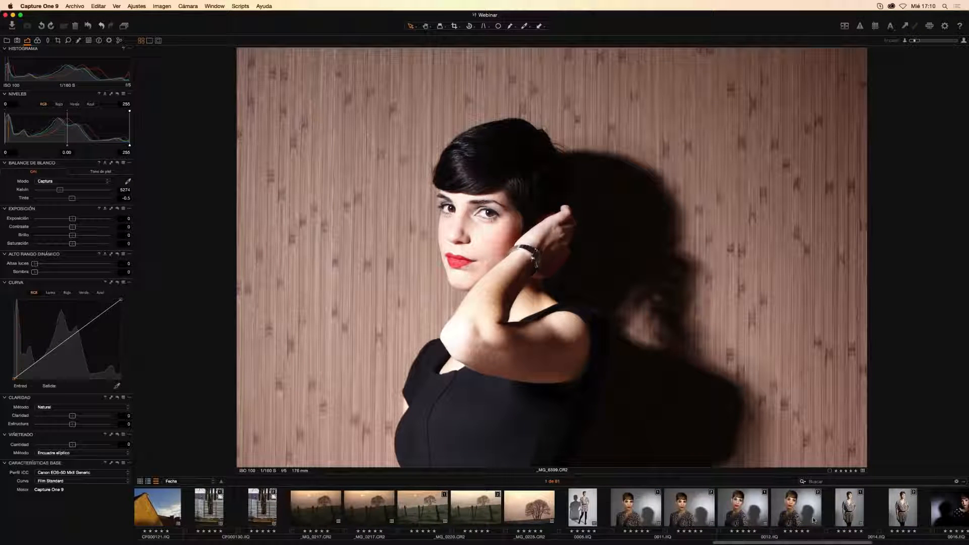
left_click_drag(796, 540, 891, 541)
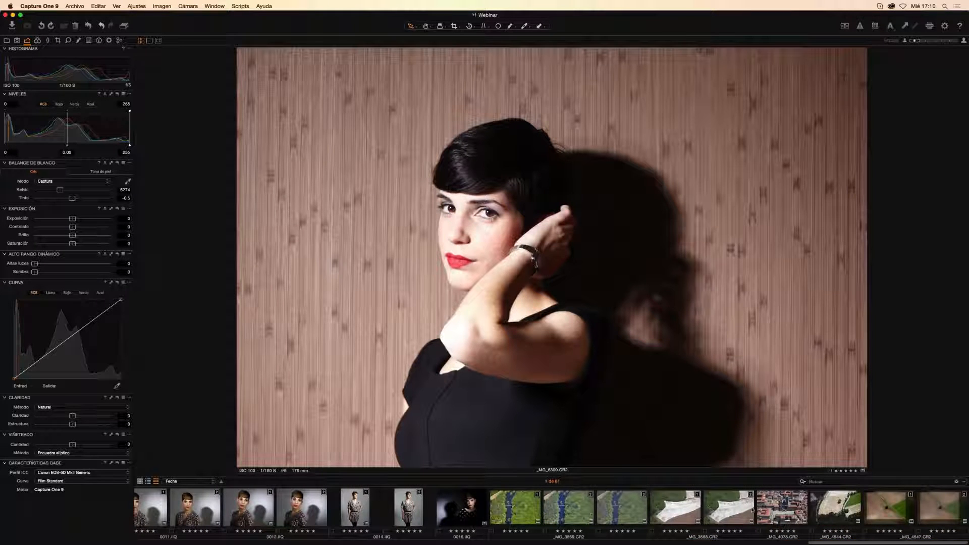
left_click(629, 517)
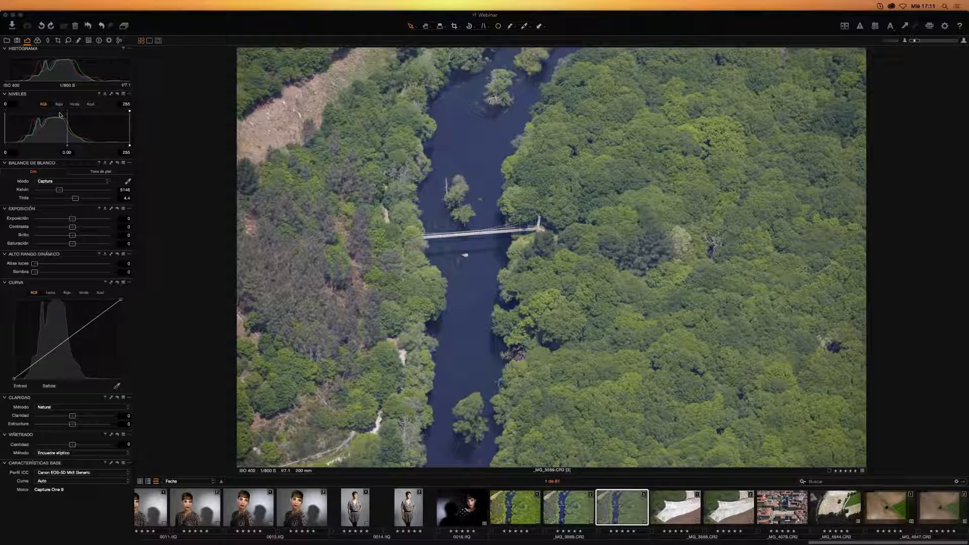
Set the river photo's Exposición to 0.24 and its RGB input levels to 27 for shadows and 213 for highlights.
left_click_drag(72, 222, 74, 221)
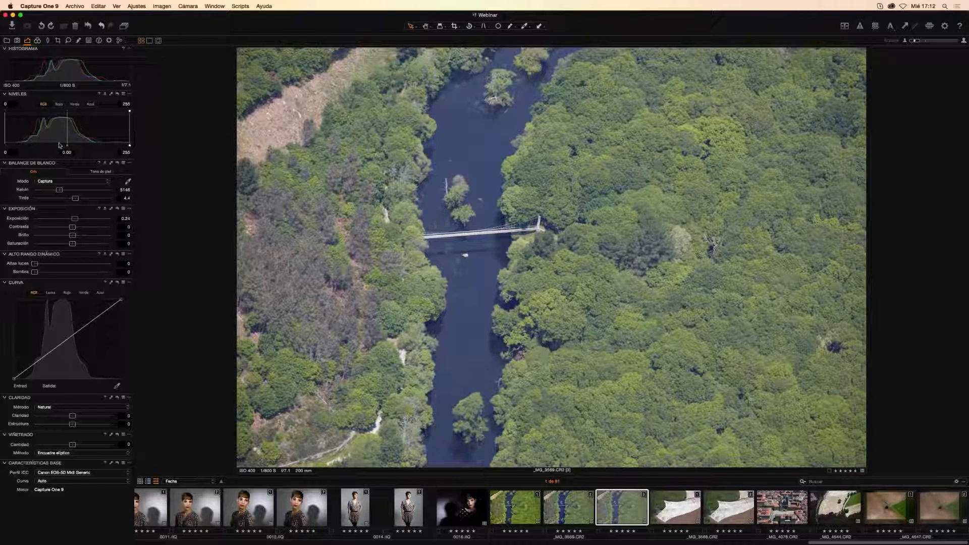
left_click_drag(130, 147, 109, 145)
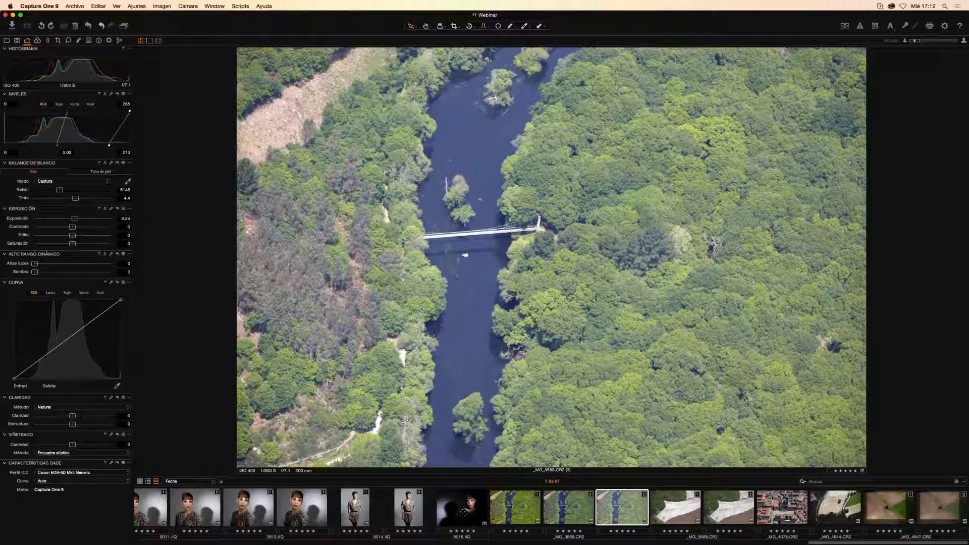
left_click_drag(6, 147, 17, 145)
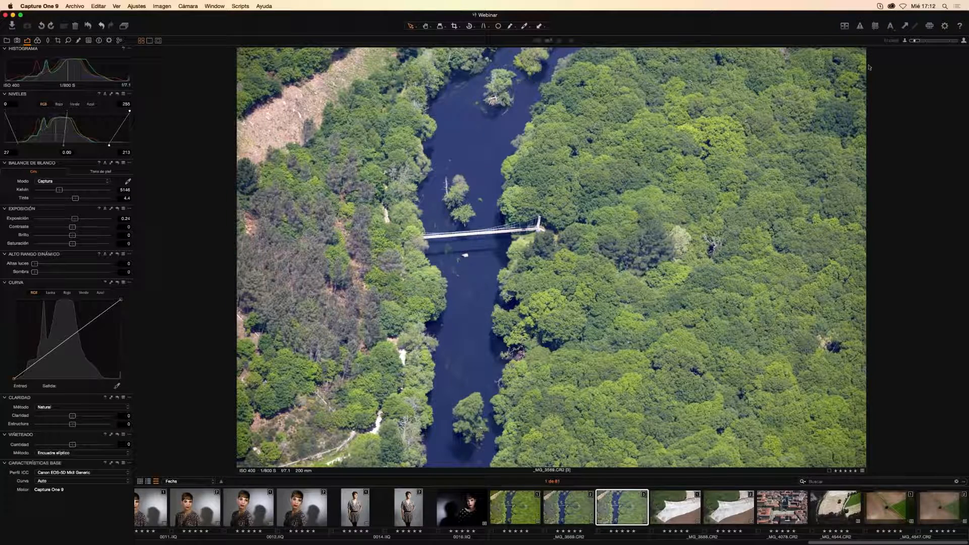
Check the river photo for clipped highlights by switching the exposure warning on and off several times, leaving it off.
left_click(859, 26)
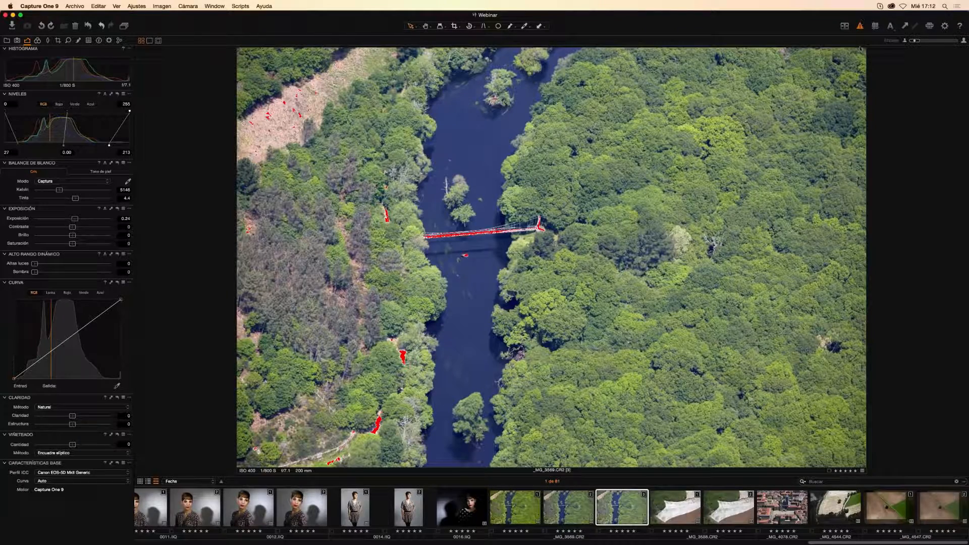
left_click(860, 27)
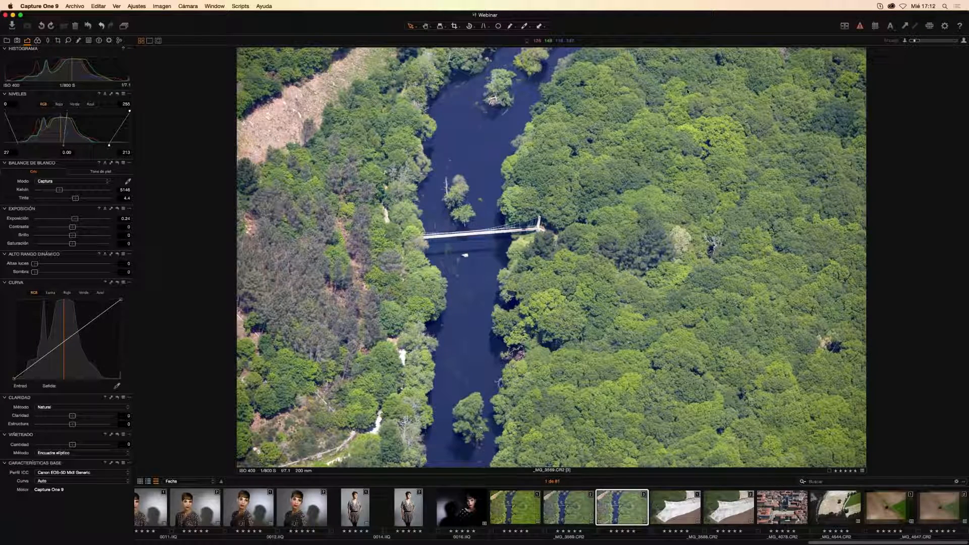
key("super+e")
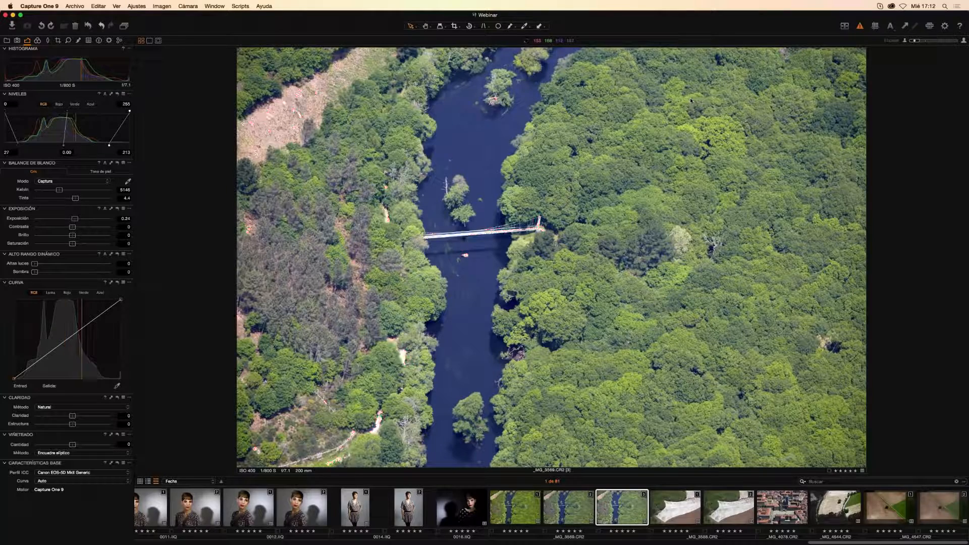
key("super+e")
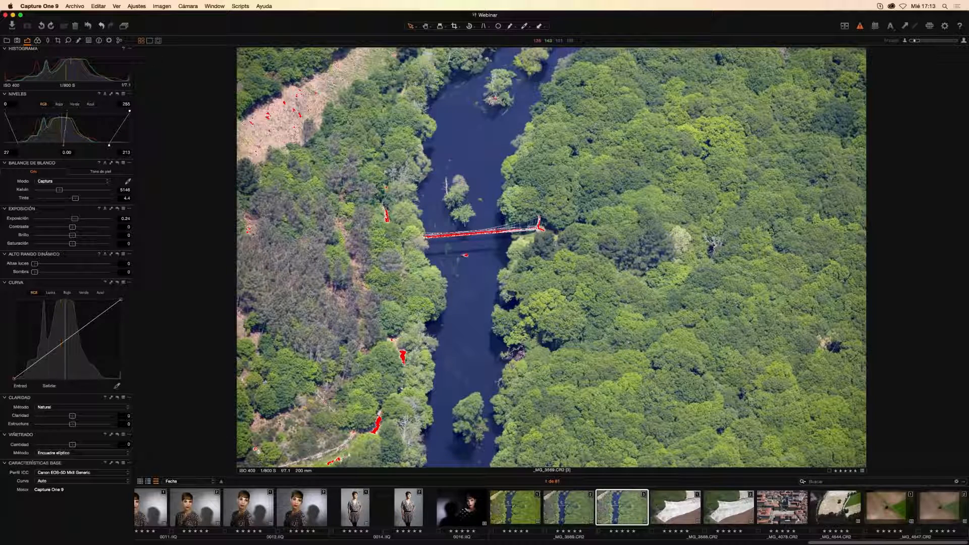
key("super+e")
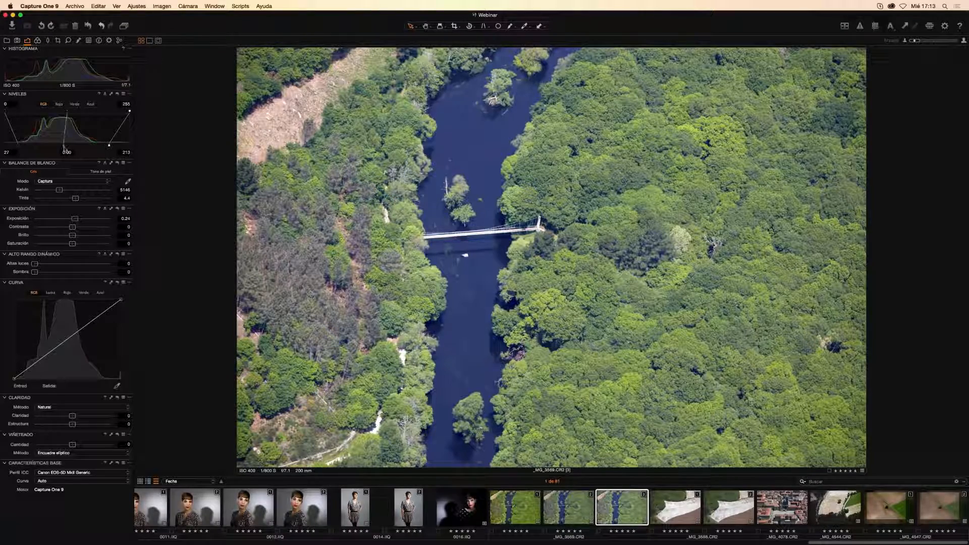
Try a darker RGB midtone in Niveles on the river photo, ending at -0.22.
mouse_move(64, 148)
left_mouse_down()
mouse_move(54, 145)
mouse_move(75, 142)
left_mouse_up()
left_click_drag(80, 142, 72, 143)
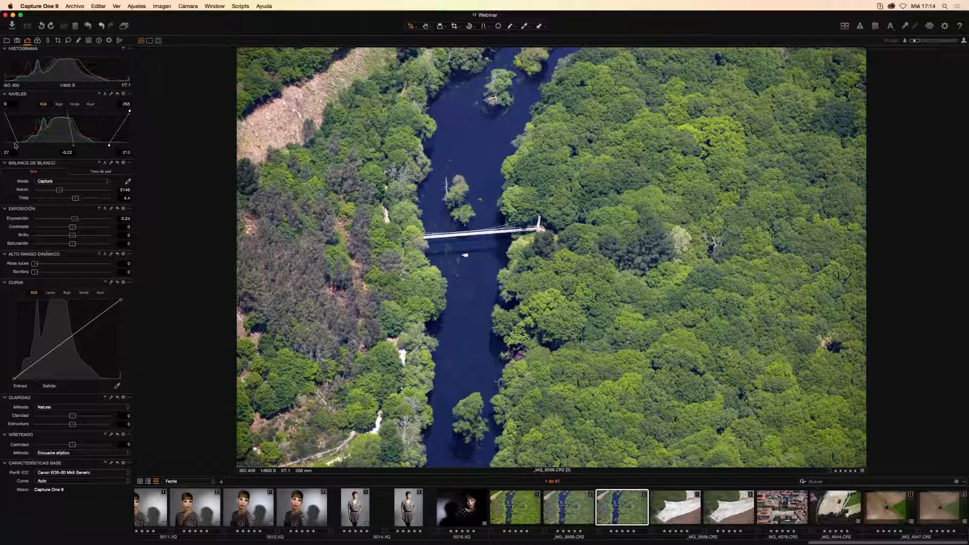
Examine the Rojo and Azul channel histograms in Niveles and return to the RGB channel.
left_click(60, 105)
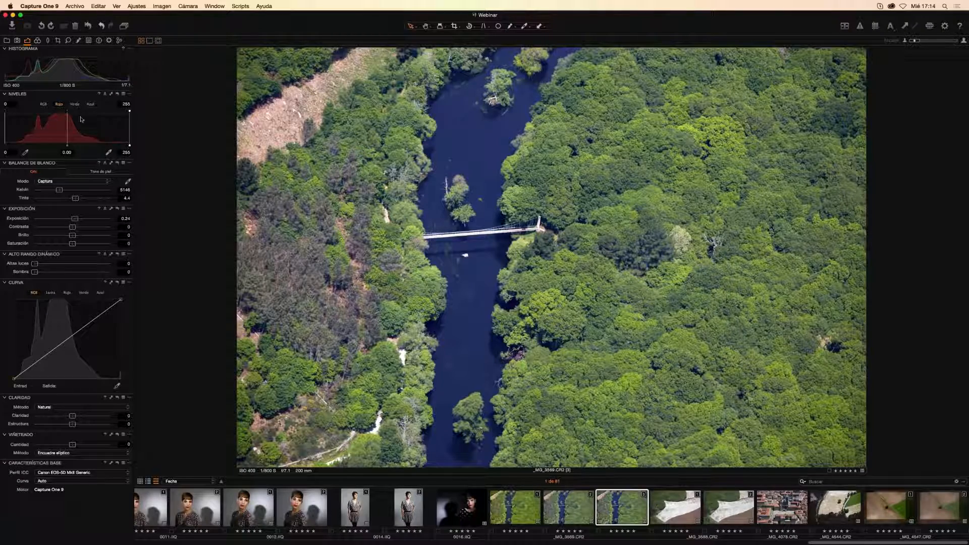
mouse_move(6, 147)
left_mouse_down()
mouse_move(29, 142)
mouse_move(5, 143)
left_mouse_up()
left_click(92, 104)
mouse_move(130, 145)
left_mouse_down()
mouse_move(106, 145)
mouse_move(130, 145)
left_mouse_up()
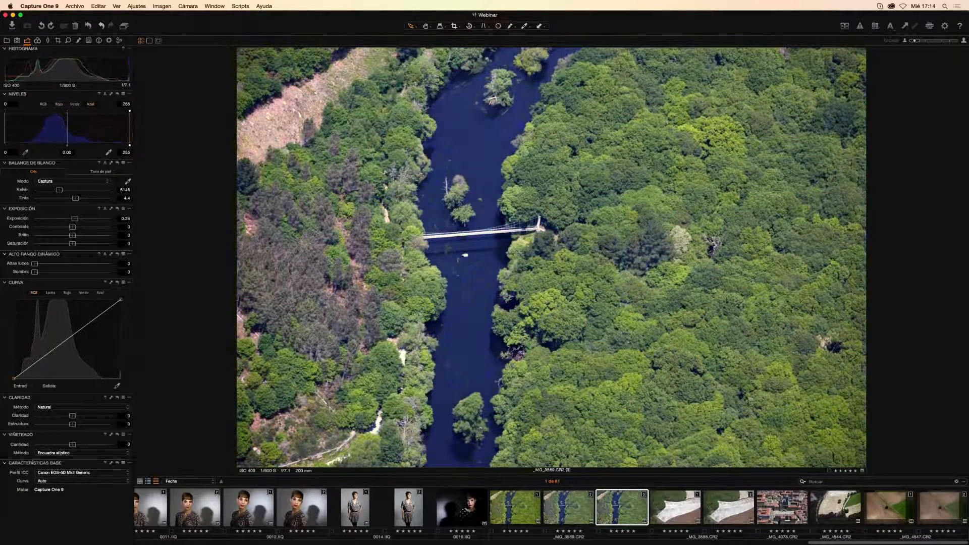
mouse_move(129, 110)
left_mouse_down()
mouse_move(110, 110)
mouse_move(141, 111)
left_mouse_up()
left_click(44, 104)
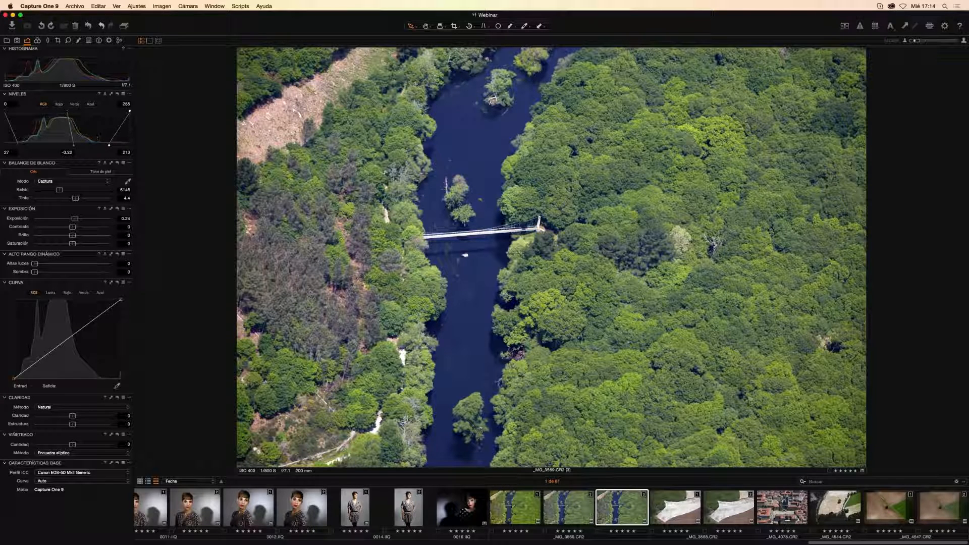
Reset Niveles briefly to compare the river photo without its level adjustments, and undo the reset.
left_click(117, 95)
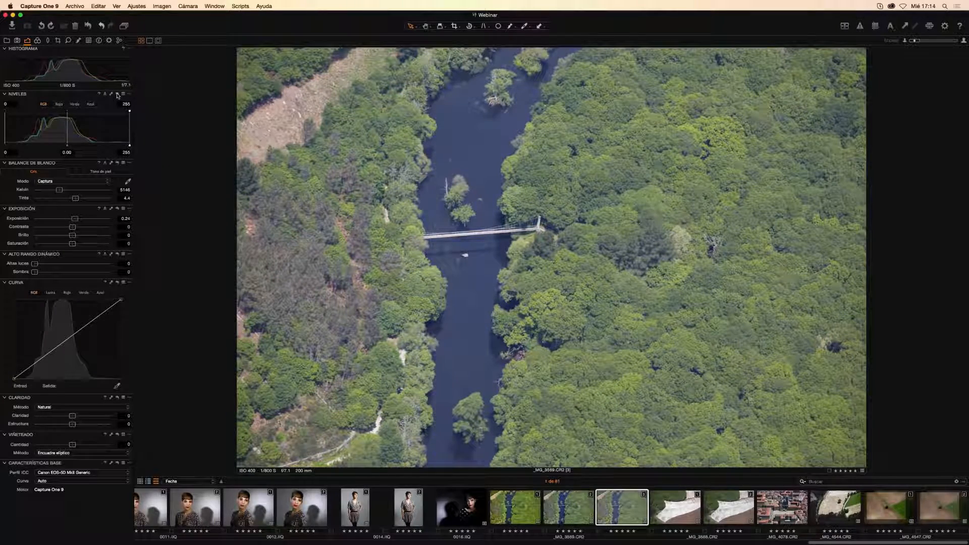
key("super+z")
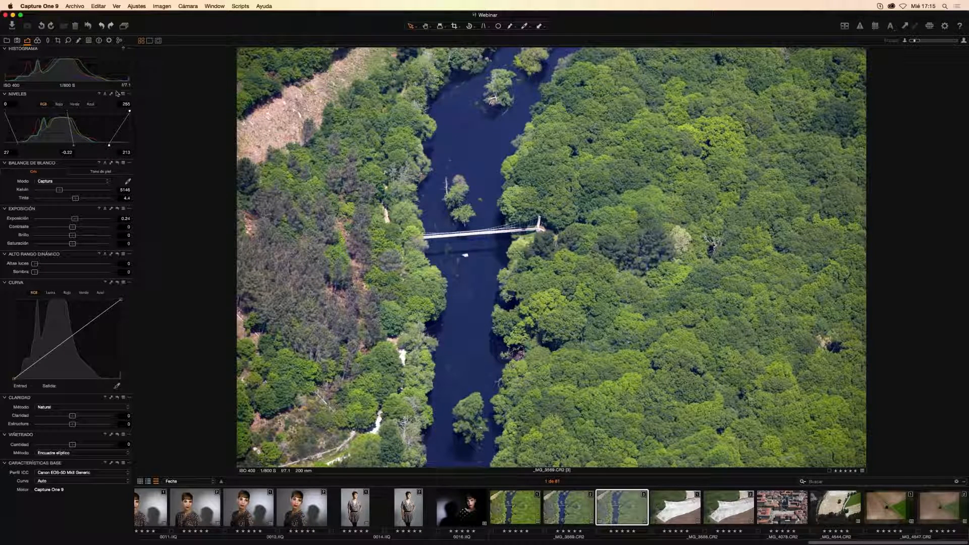
left_click_drag(119, 95, 118, 98)
Create a new unadjusted variant of the river photo and display it side by side with the adjusted variant.
right_click(619, 508)
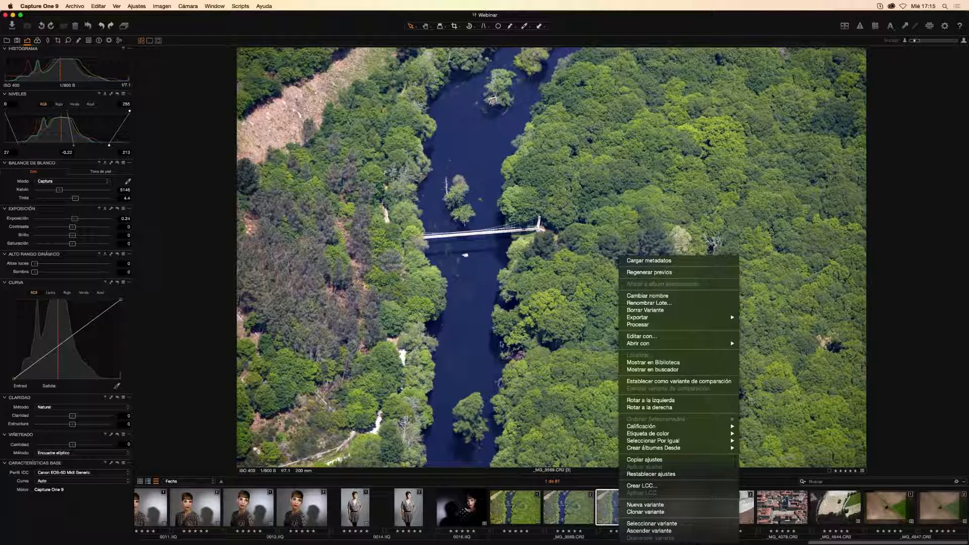
left_click(651, 506)
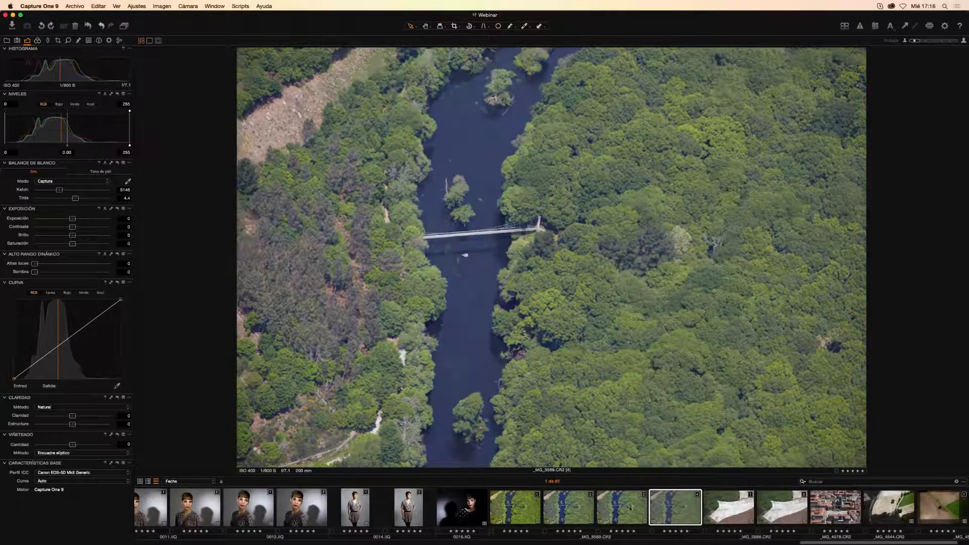
left_click(625, 513, "super")
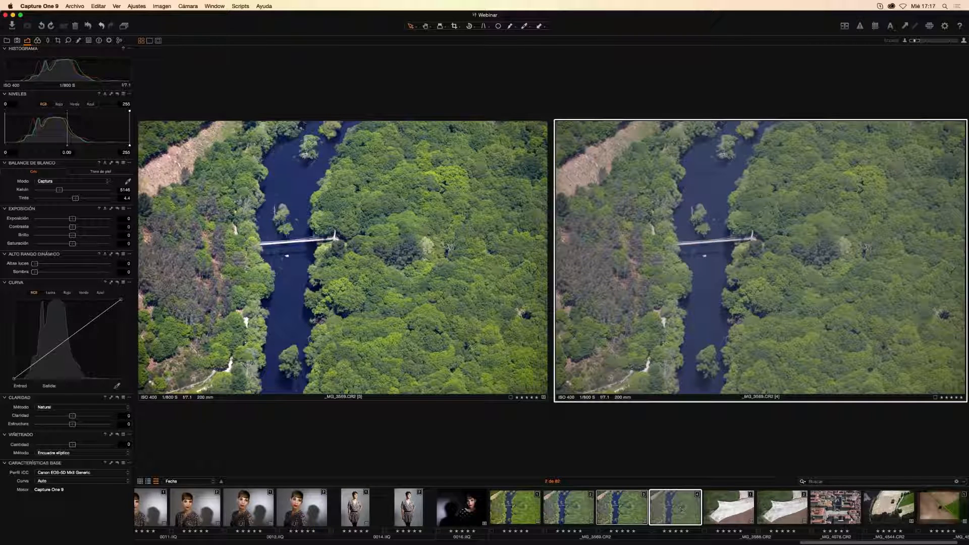
Compare the bridge, water and trees in both variants at close zoom, and return to the full view.
double_click(751, 241)
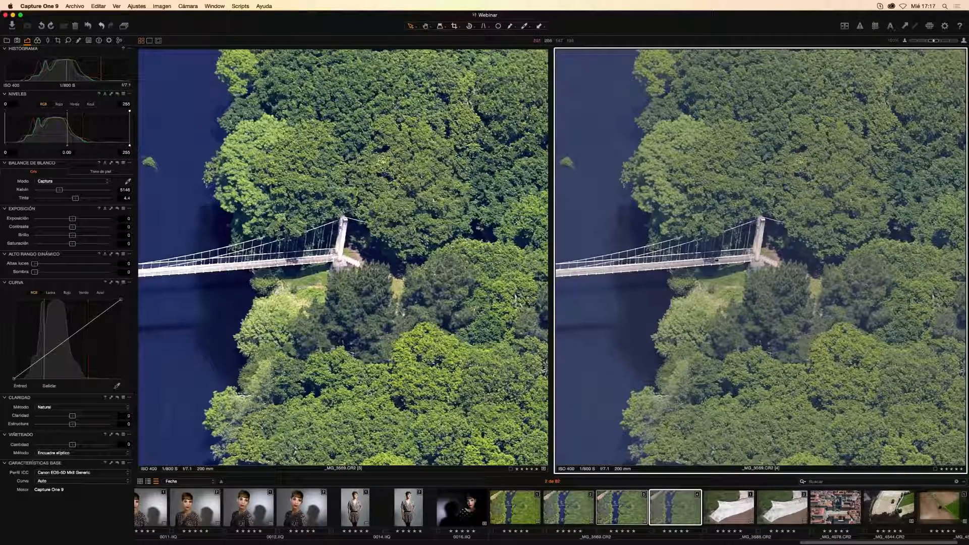
left_click_drag(682, 268, 844, 263)
left_click_drag(655, 172, 708, 210)
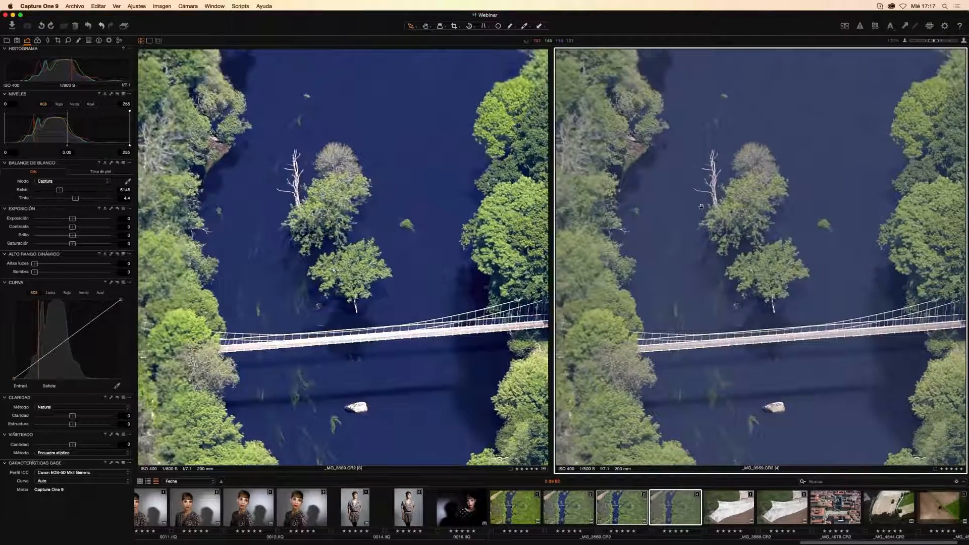
left_click_drag(709, 253, 706, 205)
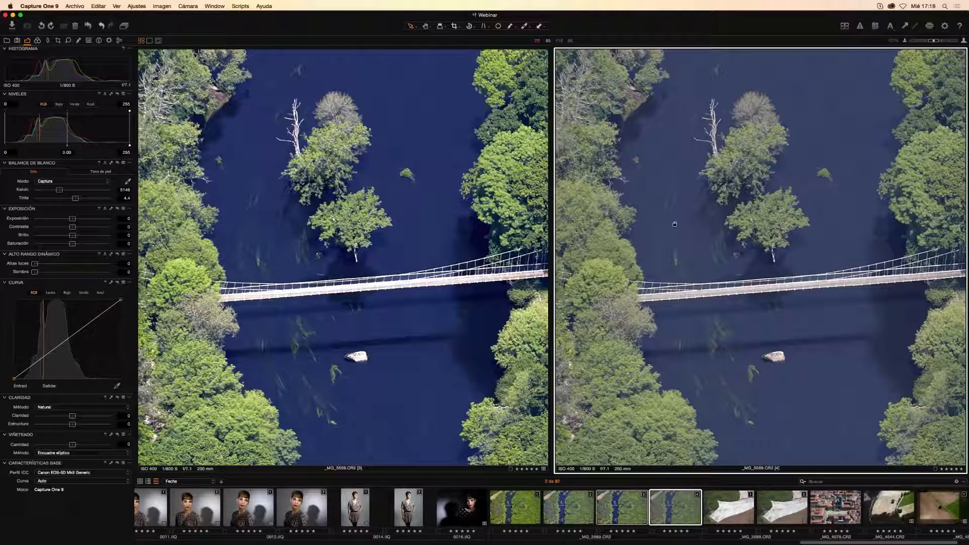
mouse_move(681, 218)
left_mouse_down()
mouse_move(682, 226)
mouse_move(687, 217)
mouse_move(733, 231)
mouse_move(683, 218)
mouse_move(670, 233)
left_mouse_up()
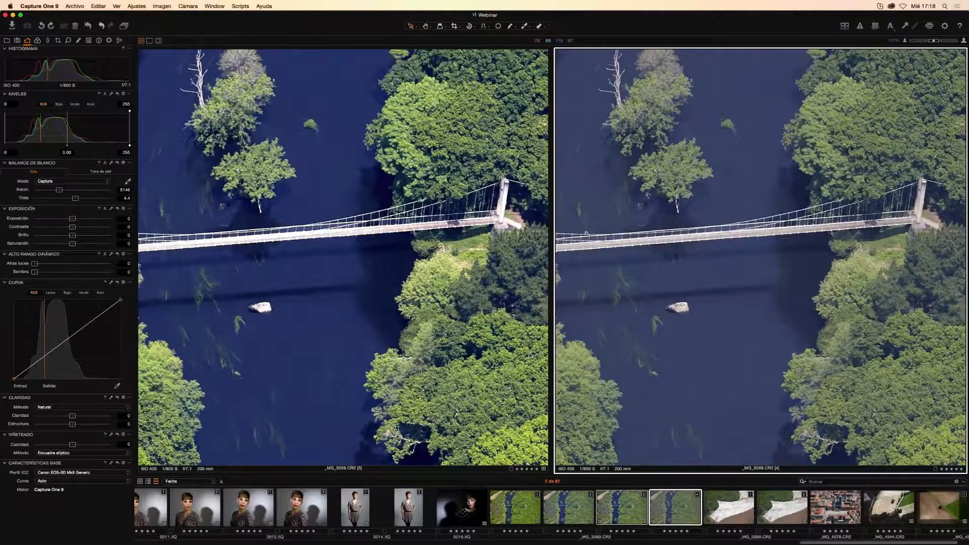
key("super+0")
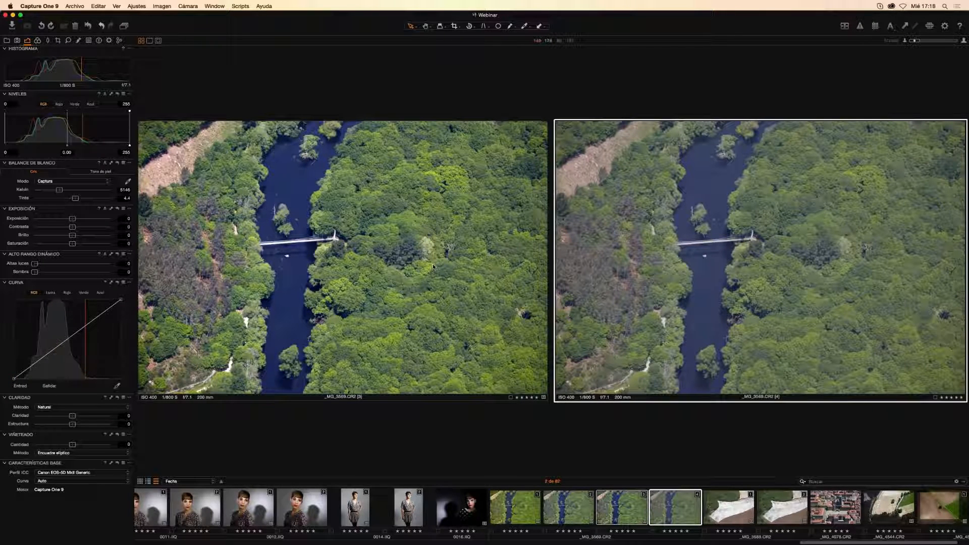
Reset Niveles on the adjusted river variant and apply automatic levels to it instead.
left_click(300, 208)
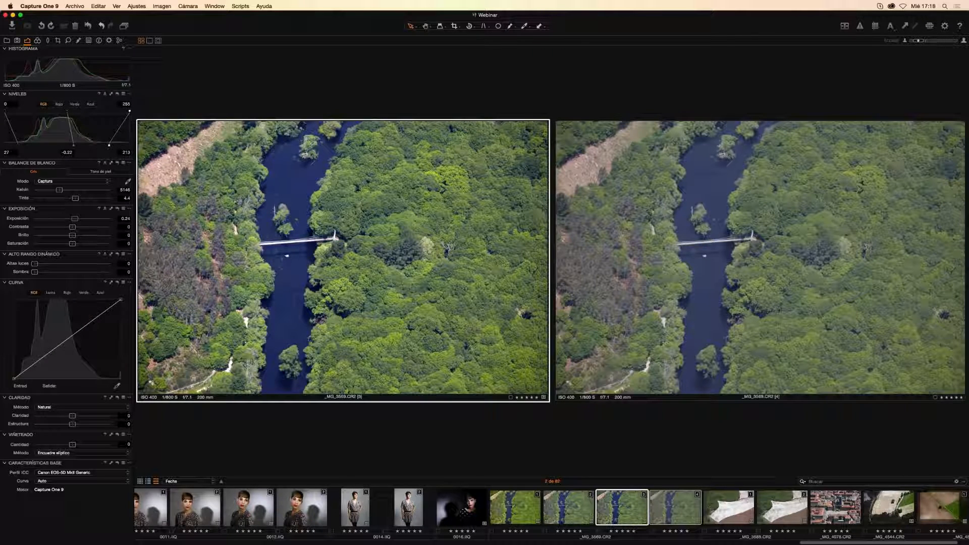
left_click(117, 93)
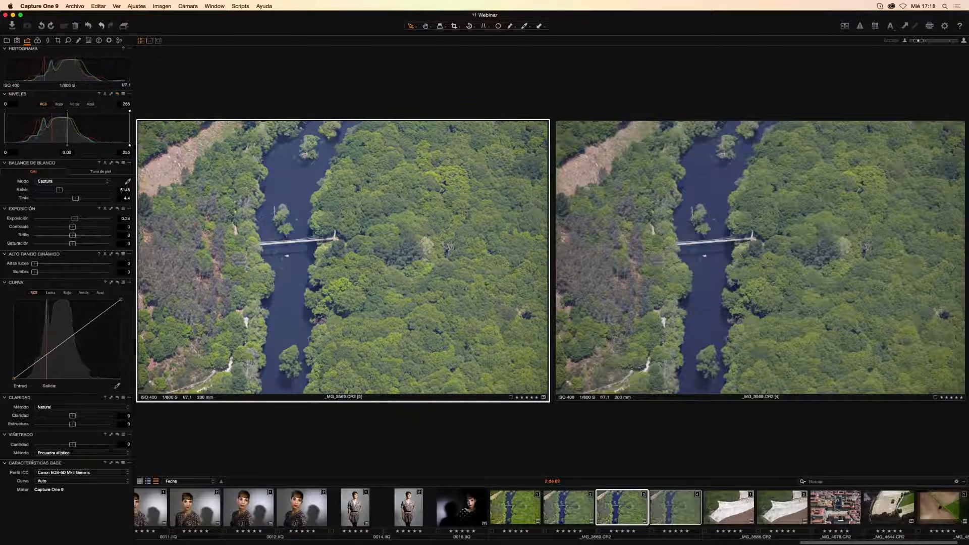
left_click(104, 95)
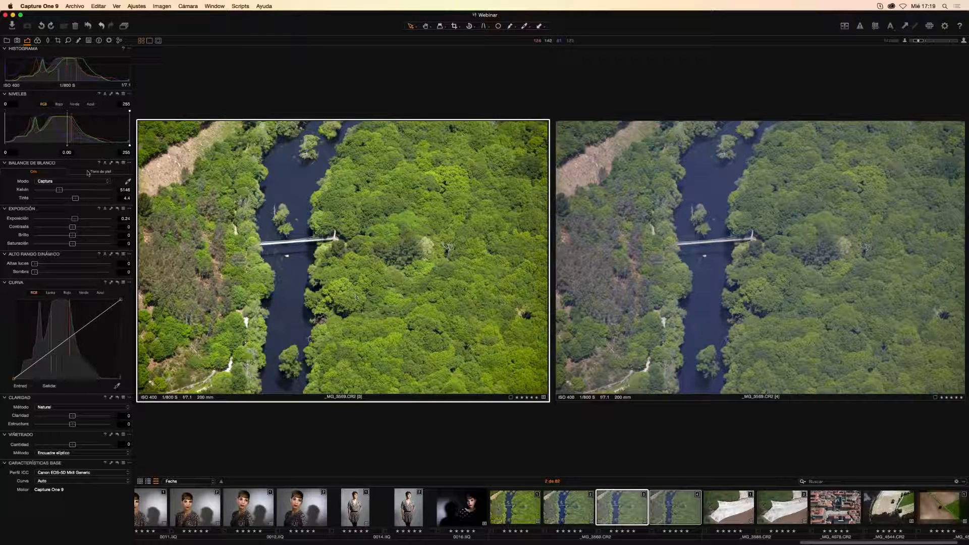
Examine the automatic level values in the Rojo, Verde, Azul and RGB channels of Niveles.
left_click(59, 104)
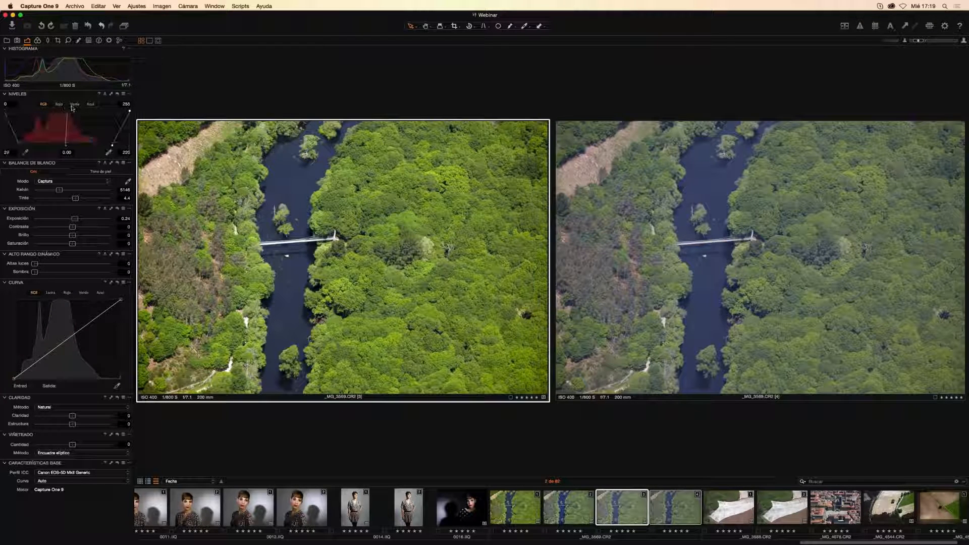
left_click(74, 104)
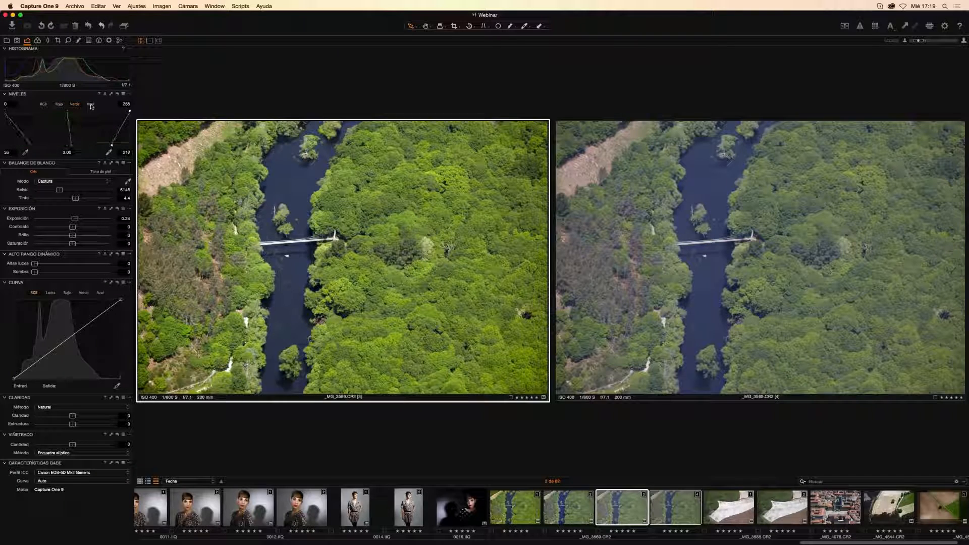
left_click(91, 105)
left_click(59, 104)
left_click(43, 104)
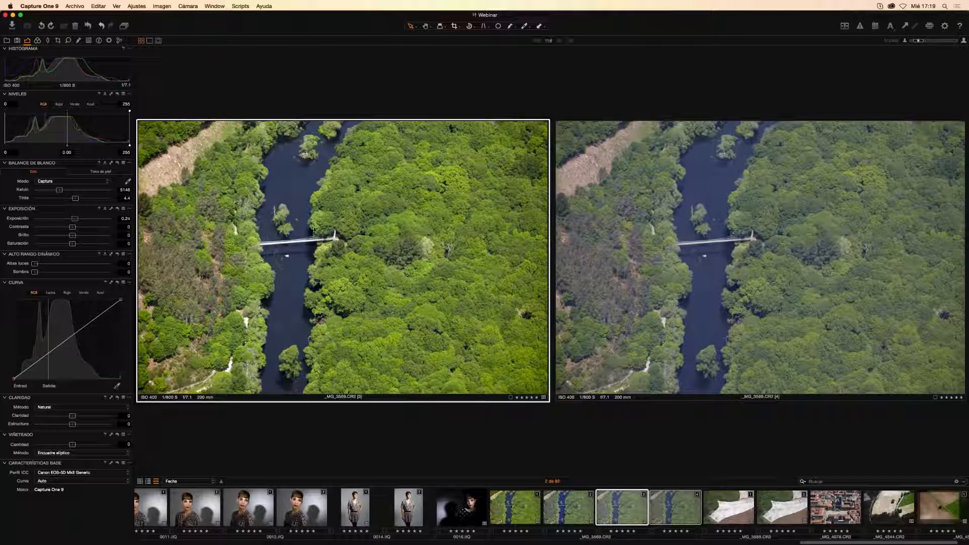
left_click(59, 104)
left_click(75, 105)
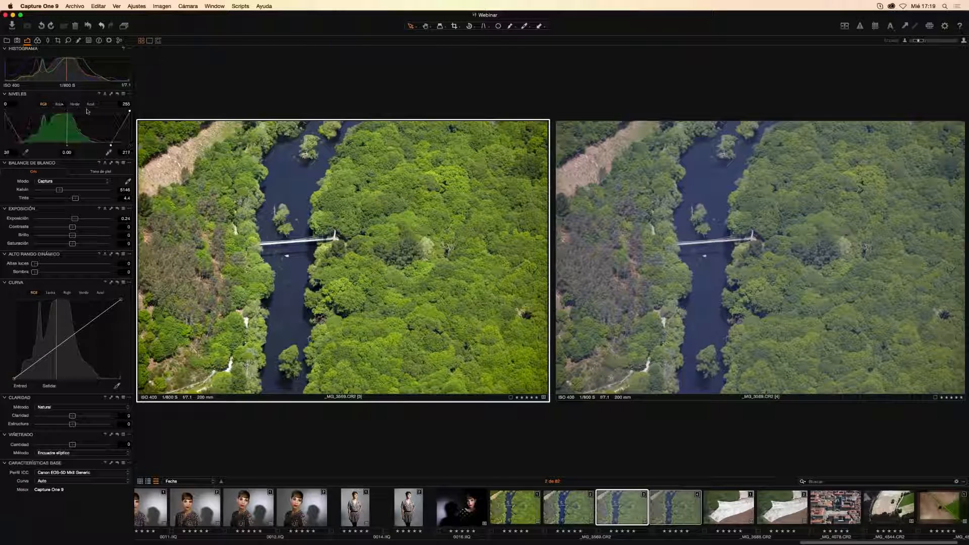
left_click(60, 104)
left_click(74, 105)
left_click(90, 105)
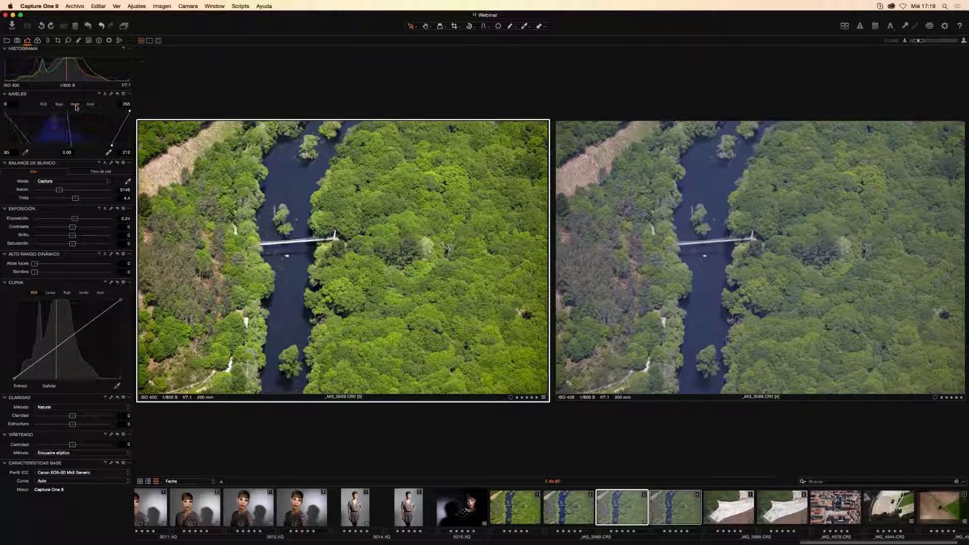
Compare the automatic level curves of the Verde, Rojo and Azul channels on the adjusted river variant.
left_click(75, 105)
left_click(59, 105)
left_click(76, 105)
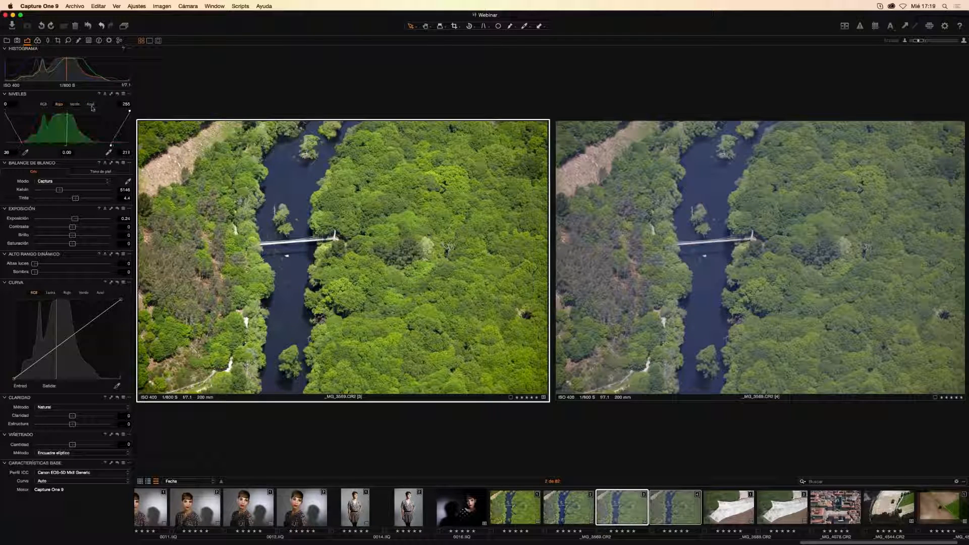
left_click(91, 105)
left_click(59, 105)
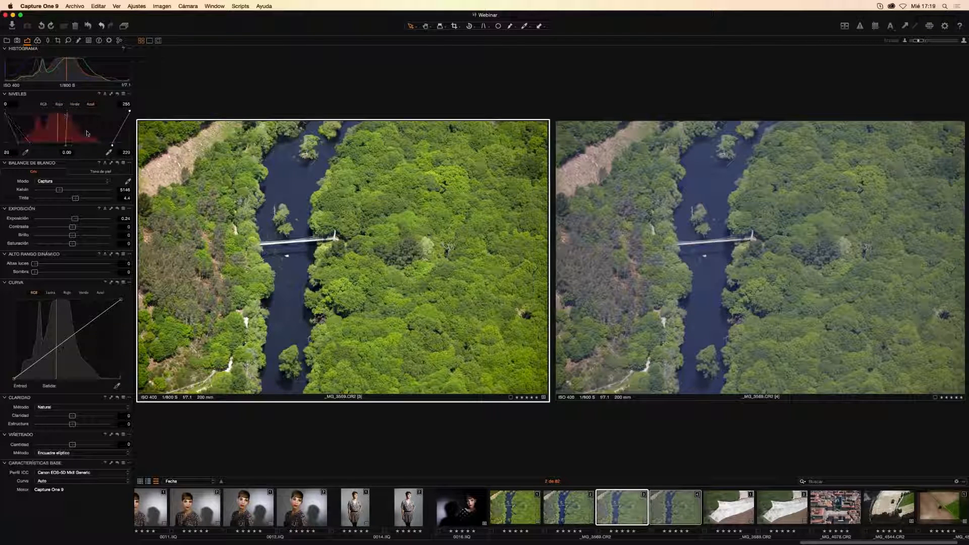
In the Exposición preferences, set Modo de Canal for the levels tool to Canal RGB and return to the photos.
left_click(46, 6)
left_click(30, 31)
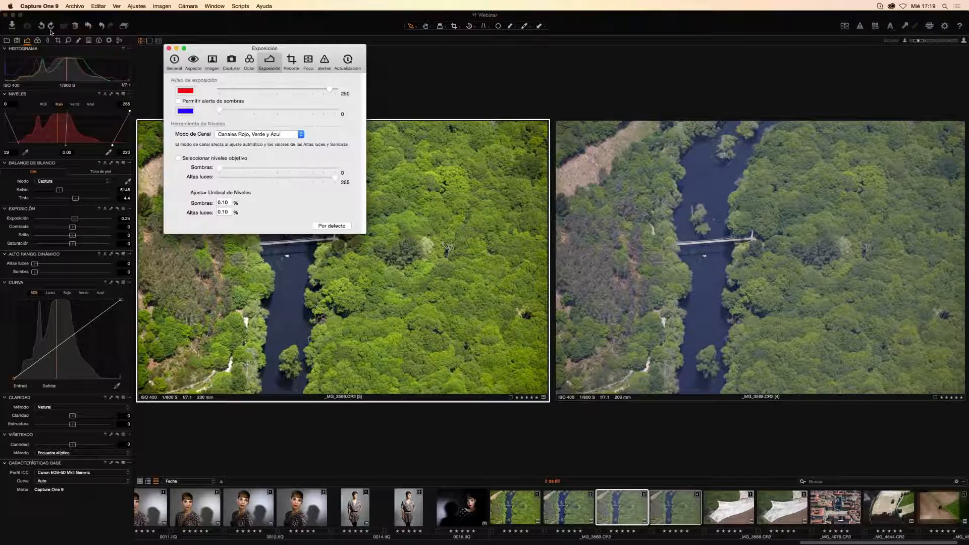
left_click_drag(232, 48, 282, 100)
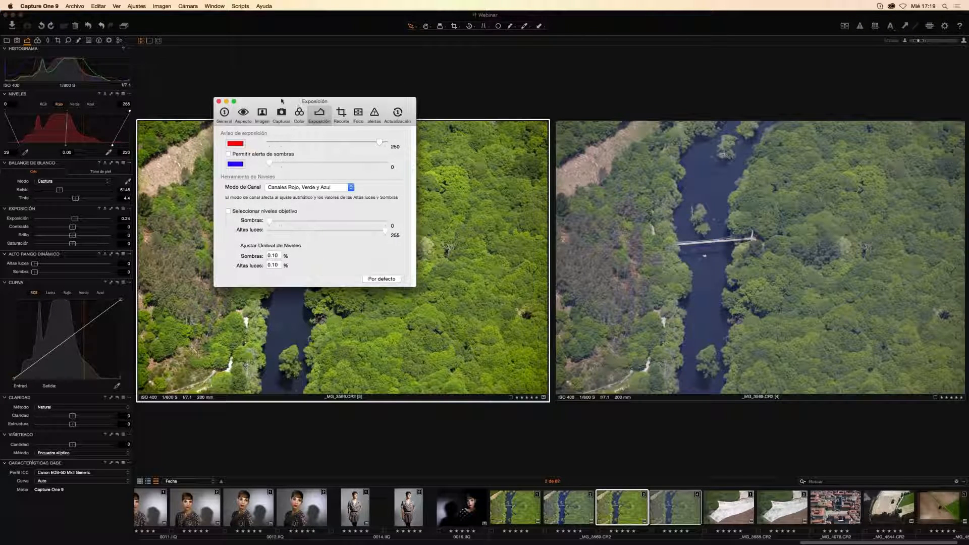
left_click(40, 6)
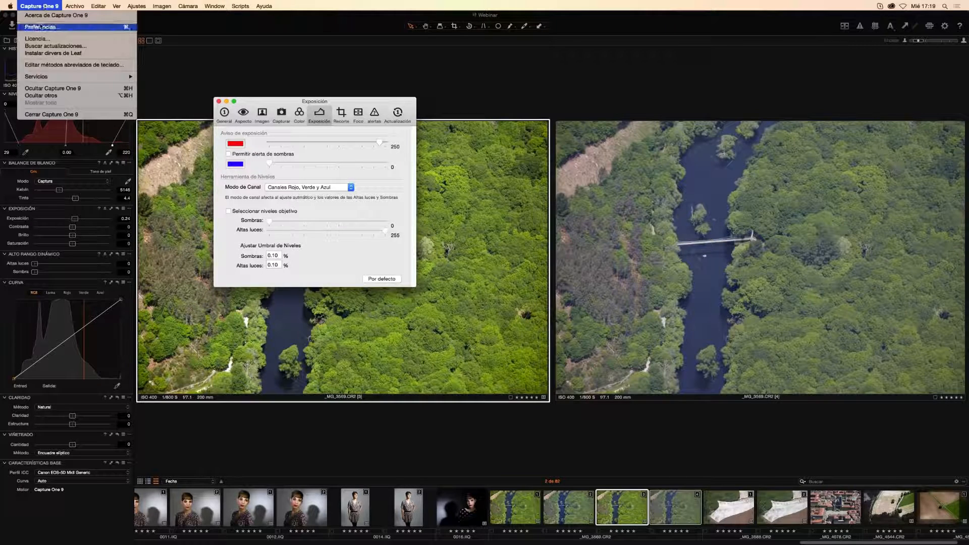
left_click(295, 103)
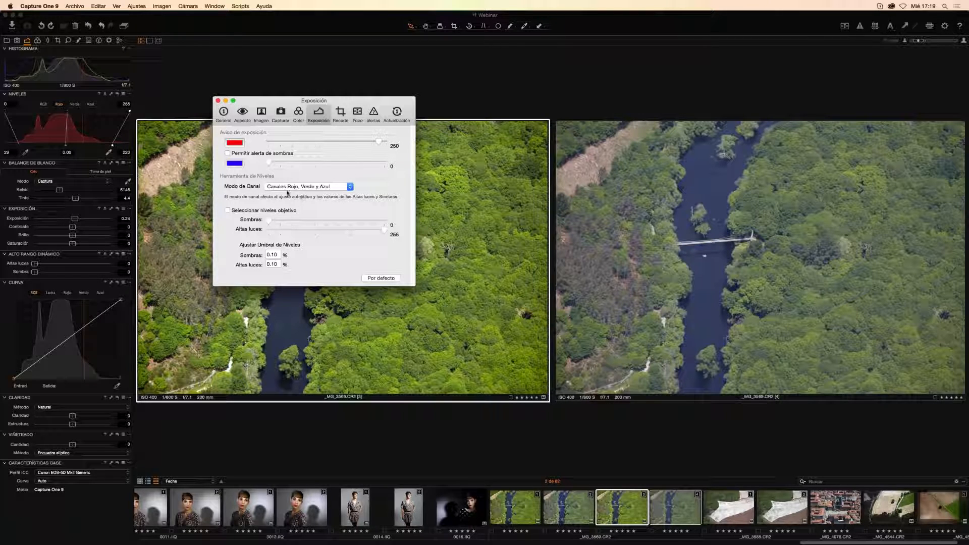
left_click(318, 188)
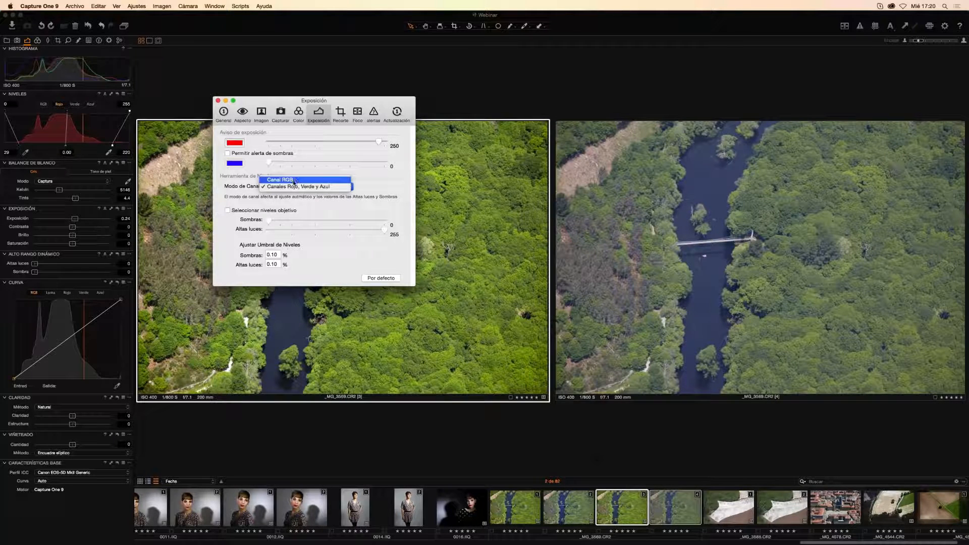
left_click(304, 188)
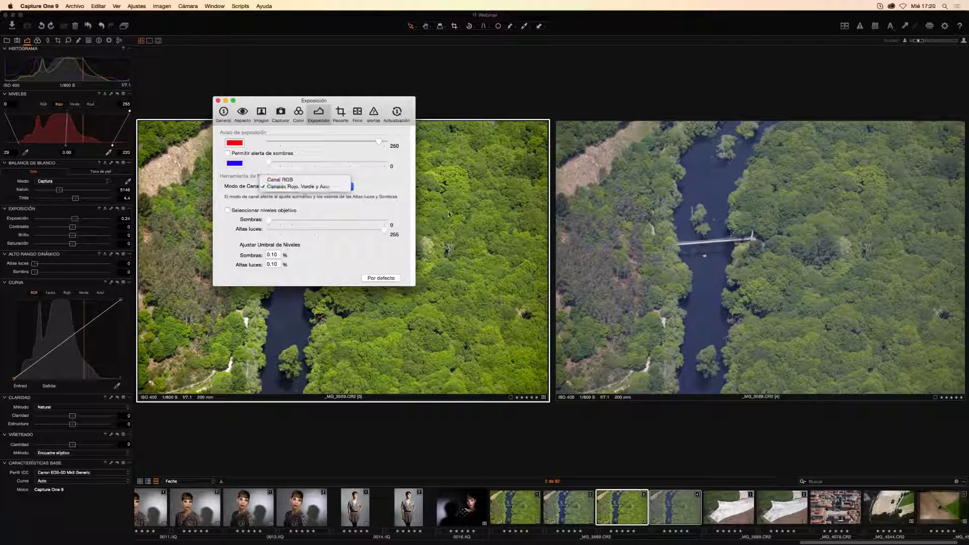
left_click(290, 180)
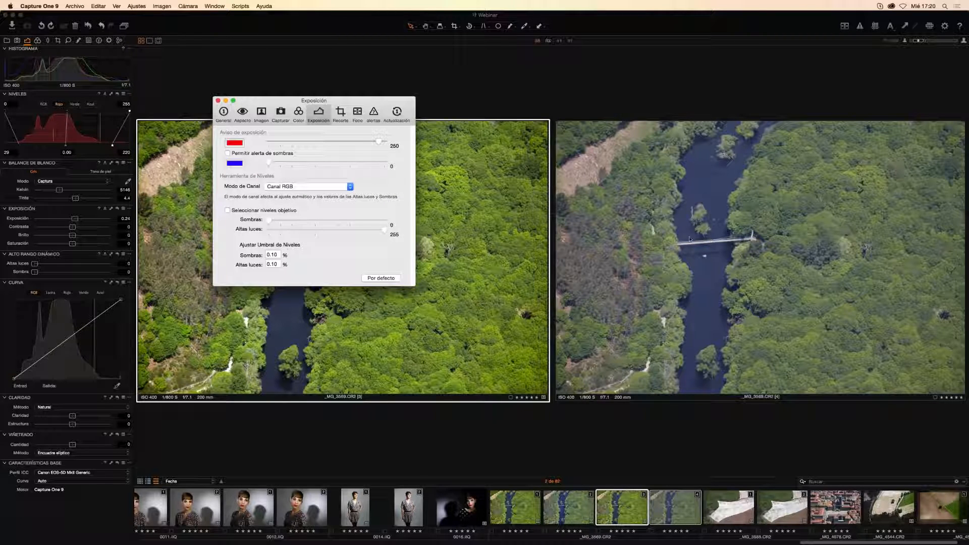
left_click(652, 246)
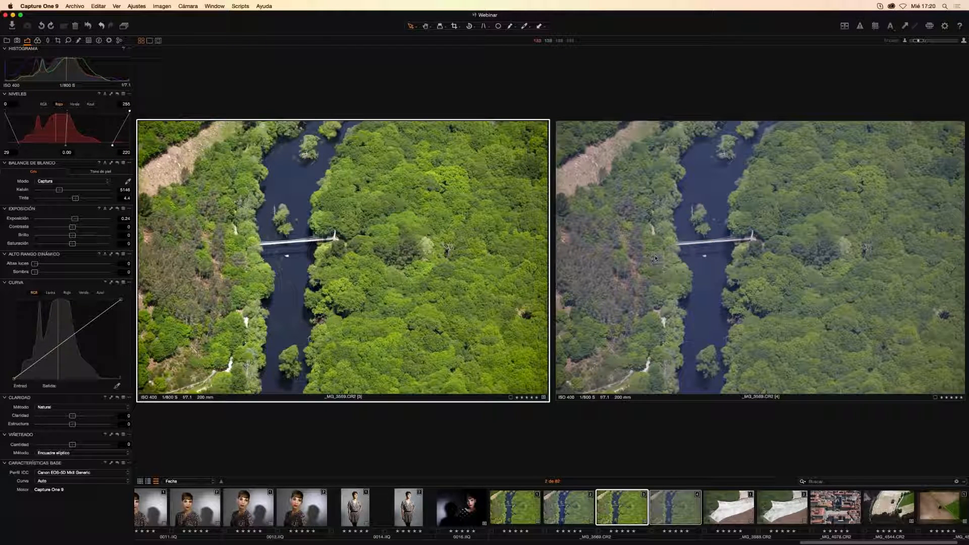
Apply automatic levels to the unadjusted river variant with the RGB channel of Niveles displayed.
left_click(656, 261)
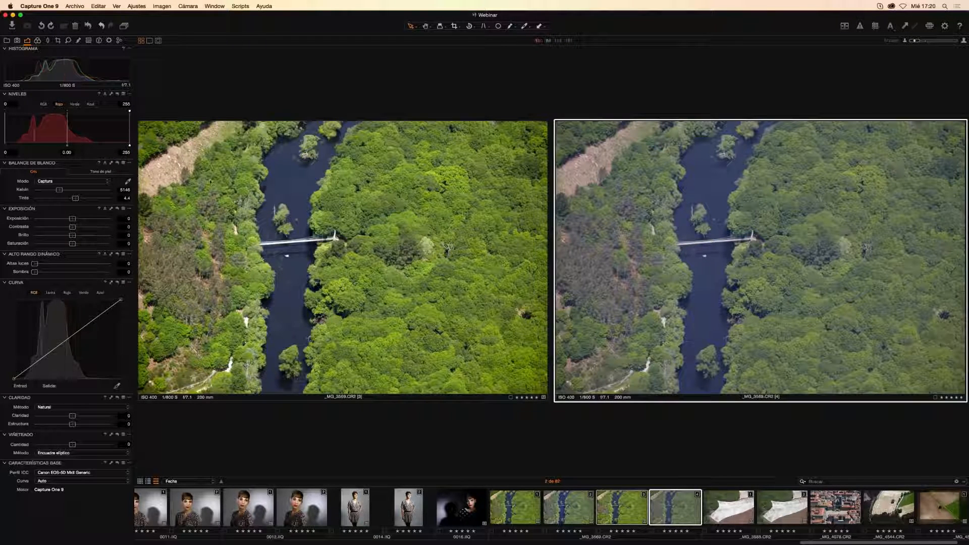
left_click(44, 105)
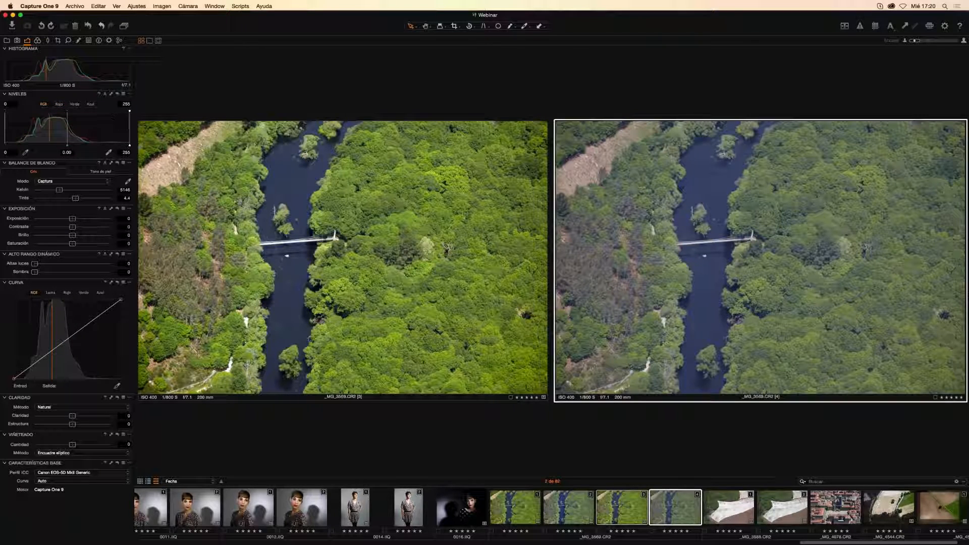
left_click(105, 94)
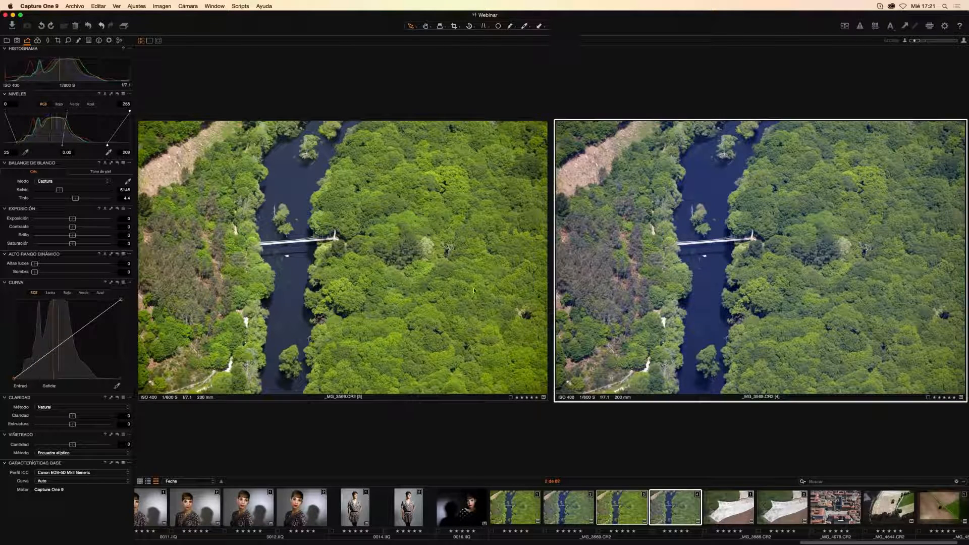
Open the first variant of the white field photo and set its Niveles highlight input to 249 and shadow input to 16.
left_click(735, 514)
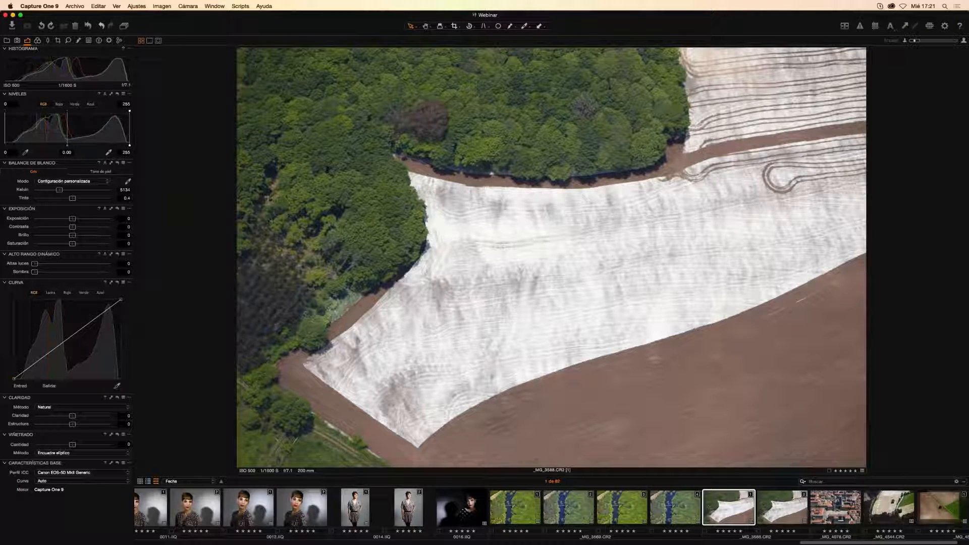
left_click_drag(131, 147, 127, 145)
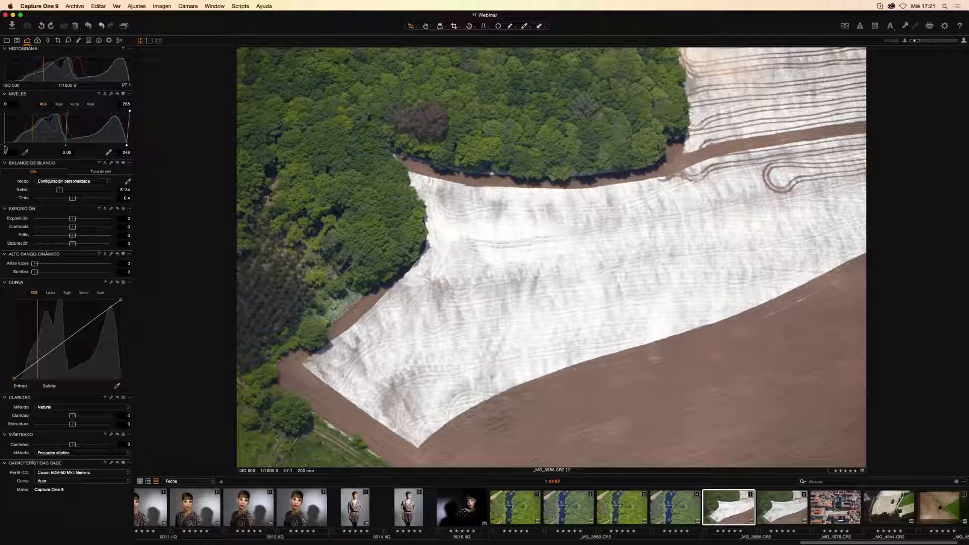
left_click_drag(6, 148, 12, 147)
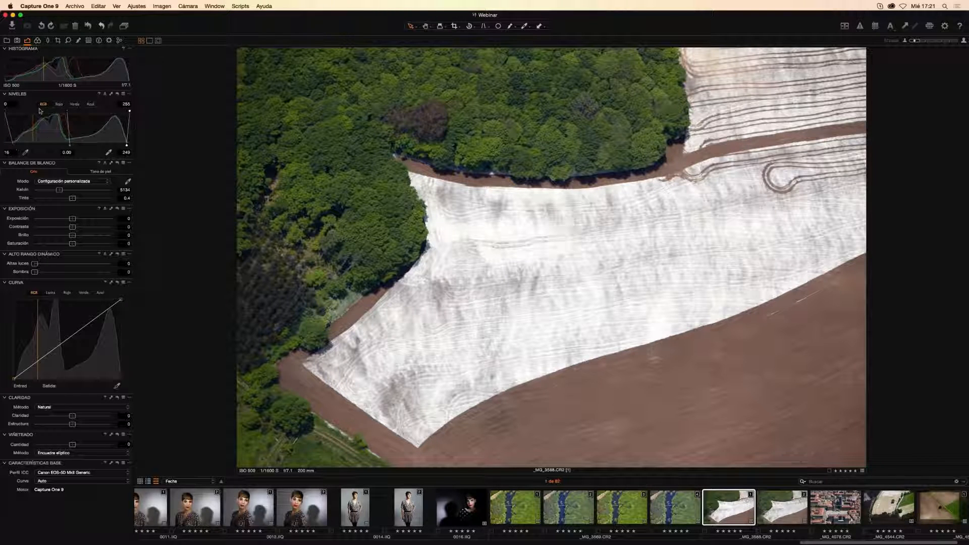
Sample a white point of 244 and a black point of 24 in the field photo, checking the highlights with the exposure warning.
left_click(108, 154)
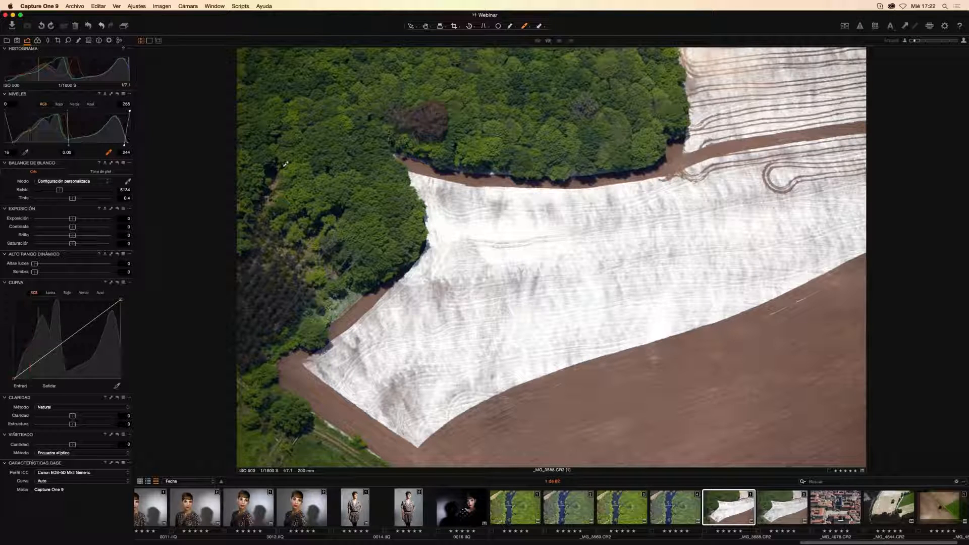
key("super+e")
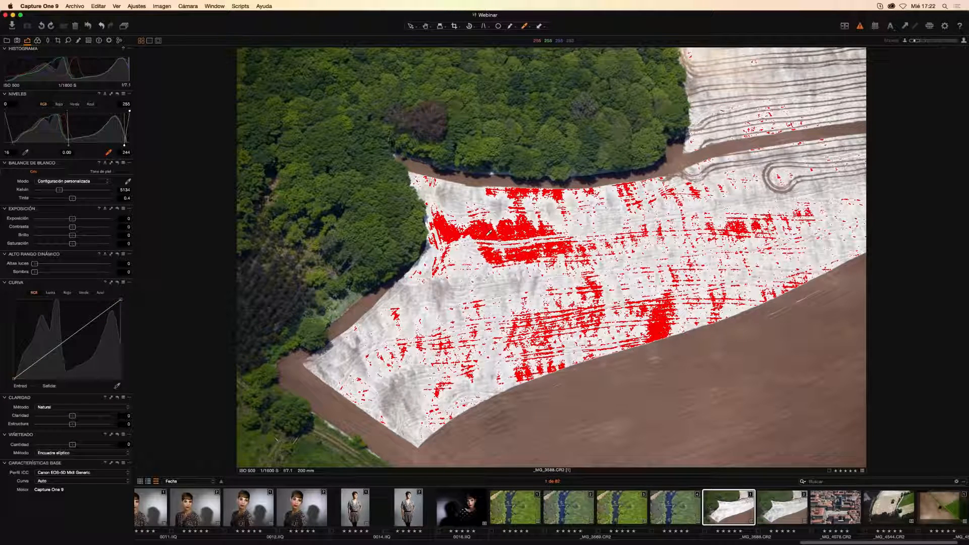
key("super+e")
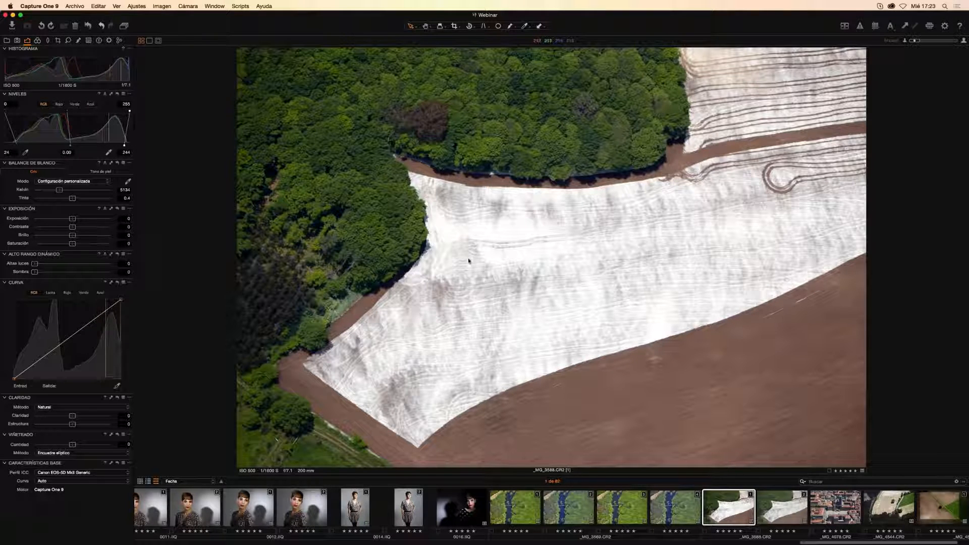
Try a highlight output level of 242 with the exposure warning on, and return the output level to 255.
left_click(860, 28)
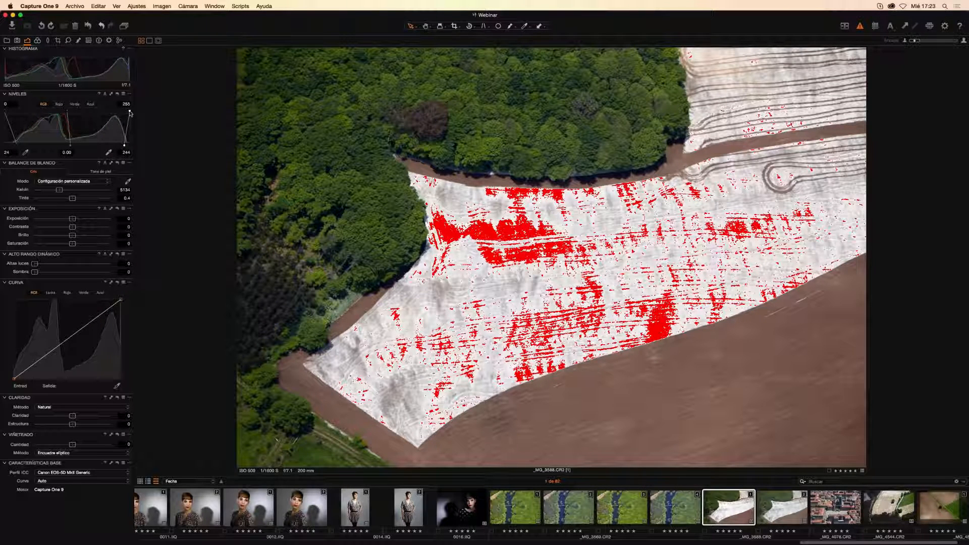
left_click_drag(129, 113, 124, 110)
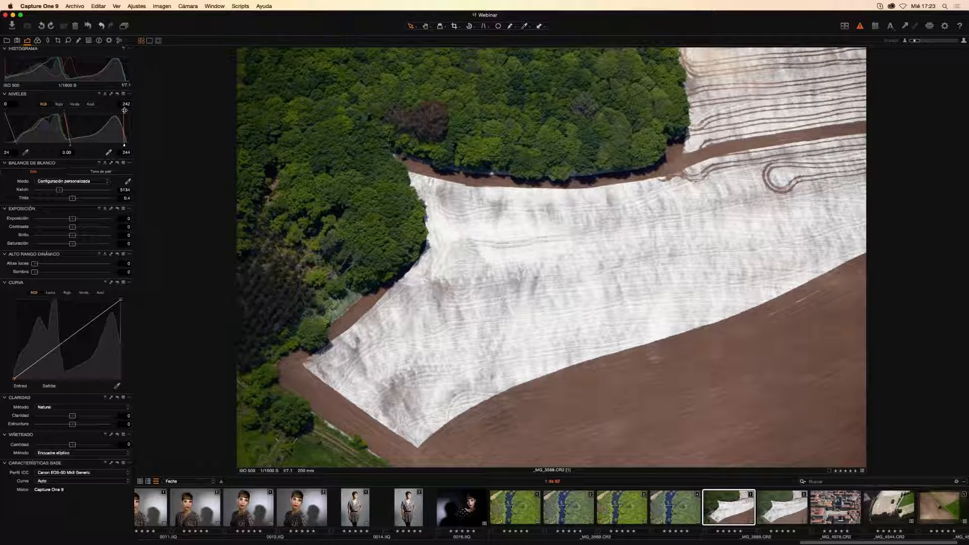
left_click_drag(126, 110, 130, 111)
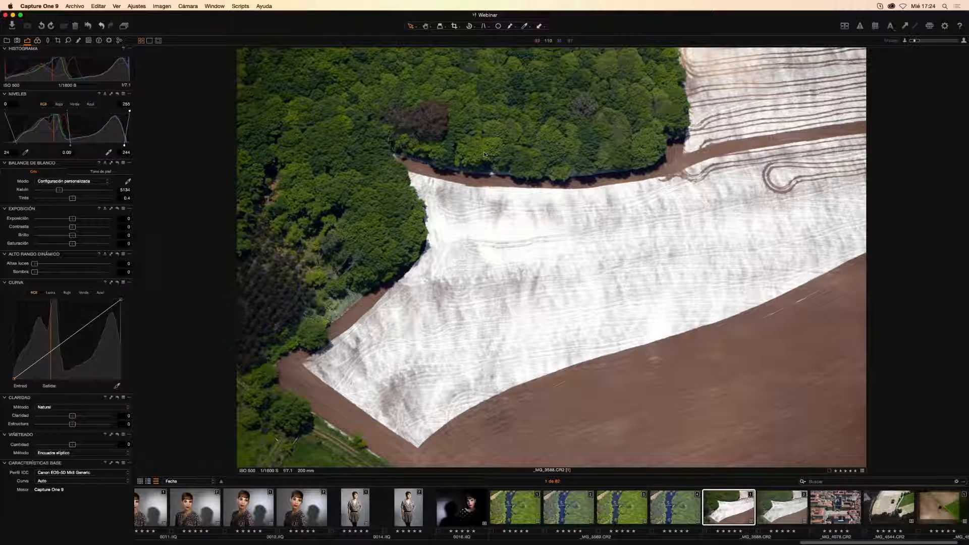
Review the channel mode and threshold options for levels in the Exposición preferences and close them.
left_click(39, 7)
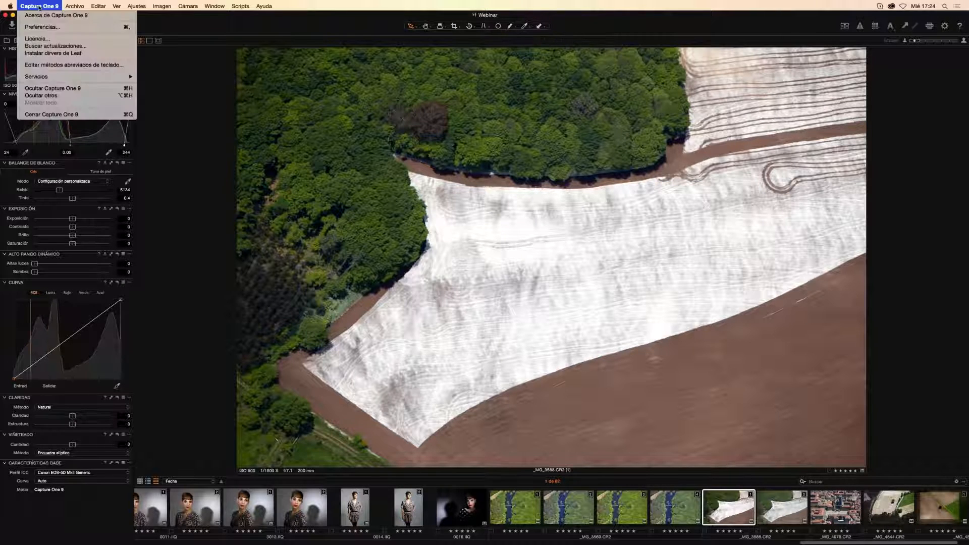
left_click(45, 27)
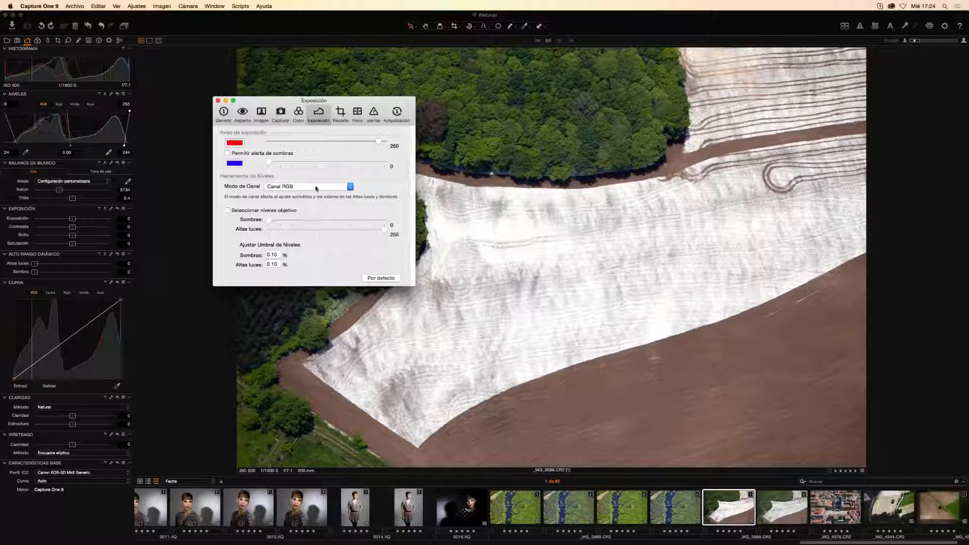
left_click(218, 100)
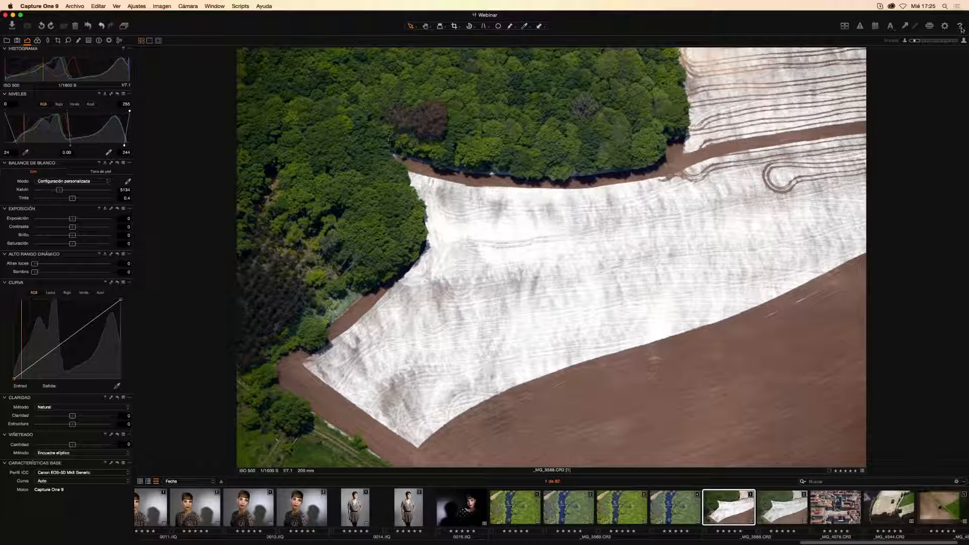
Look through the available ICC profiles in the base characteristics without changing the field photo's profile.
left_click(925, 46)
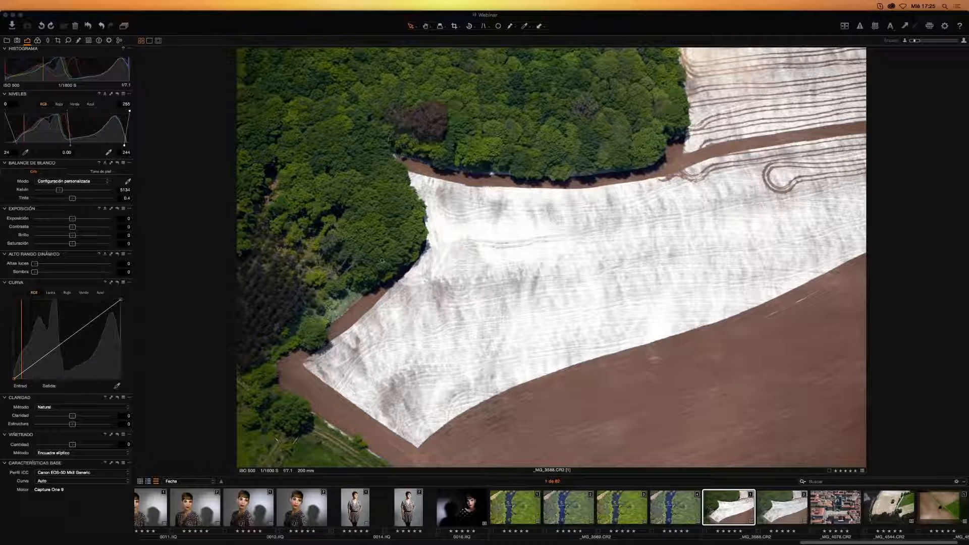
left_click(61, 473)
mouse_move(80, 541)
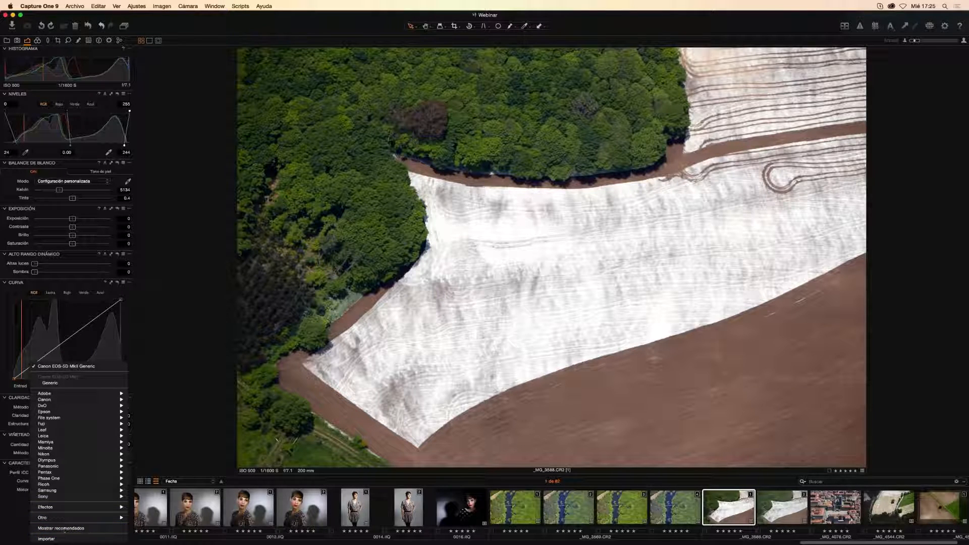
left_click(21, 527)
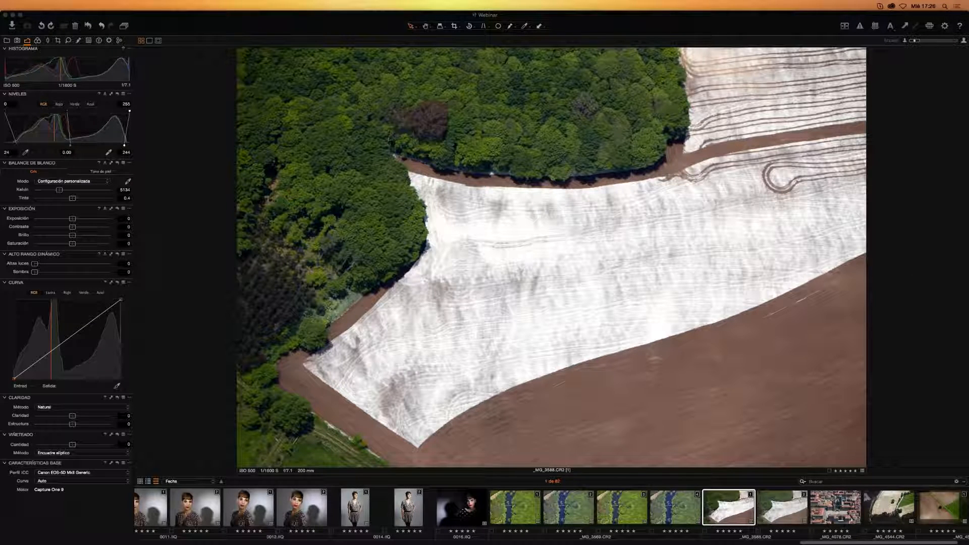
left_click(455, 237)
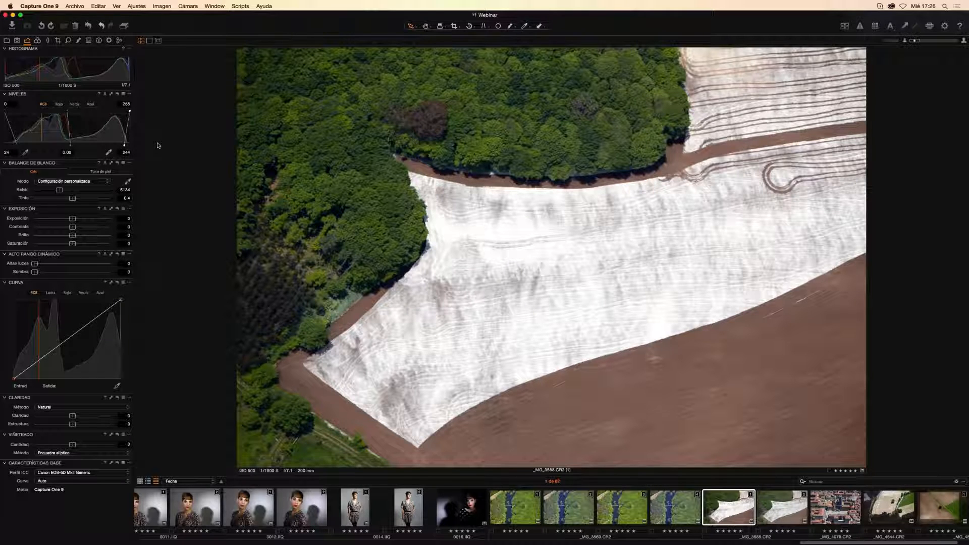
Set the Sombras threshold under Ajustar Umbral de Niveles to 10% in the Exposición preferences and return to the photo.
key("super+Tab")
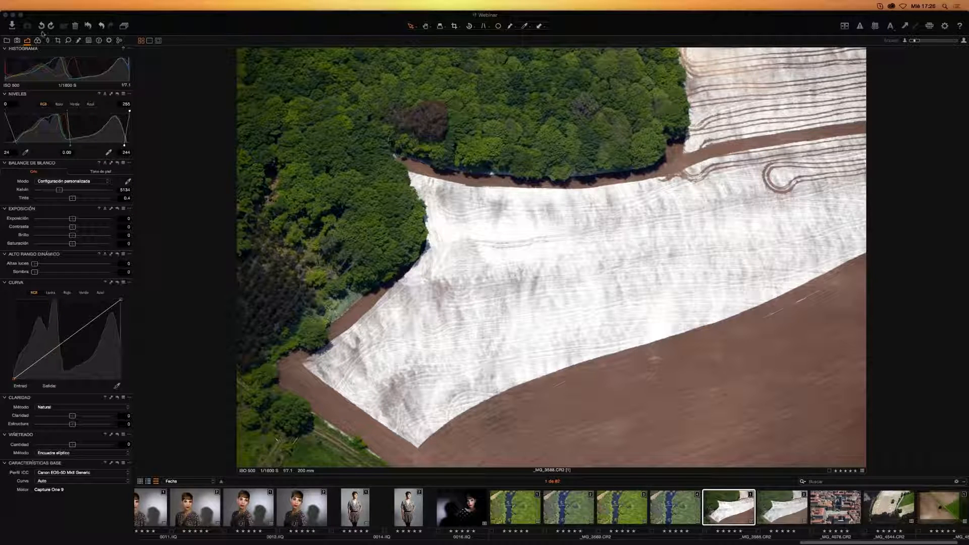
mouse_move(183, 19)
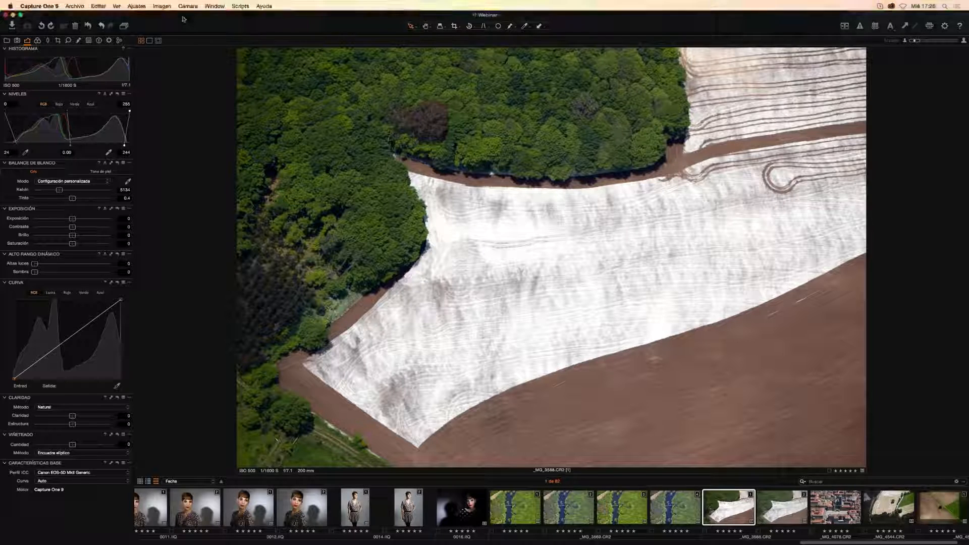
left_click(39, 6)
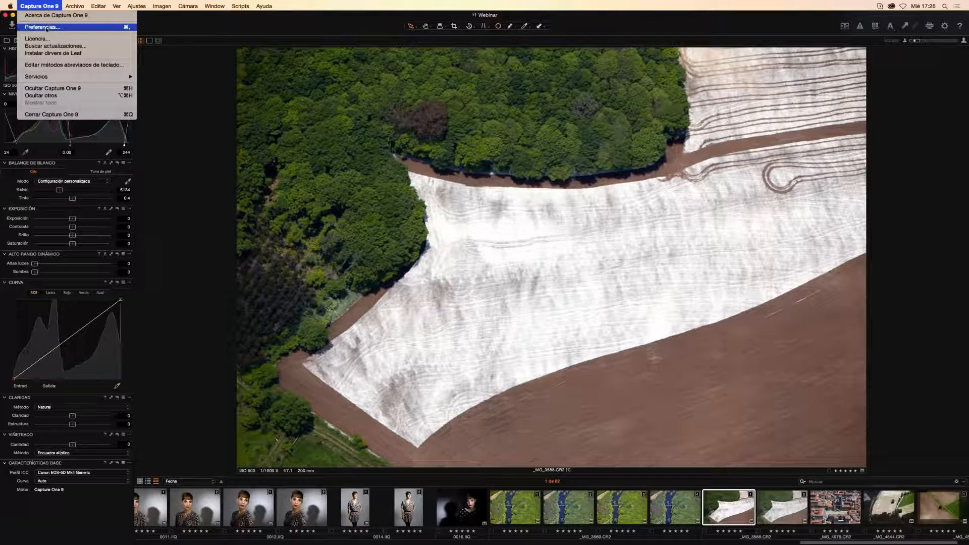
left_click(46, 27)
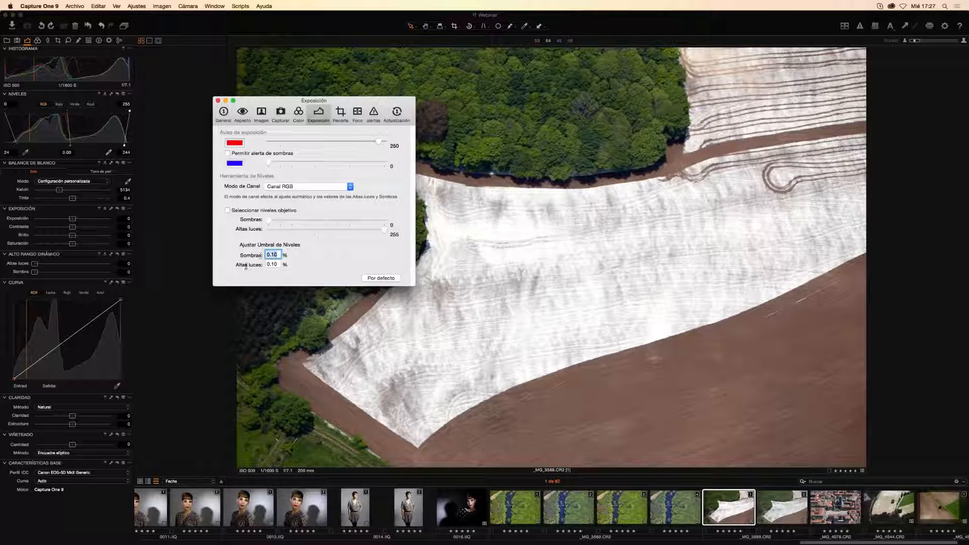
type("10")
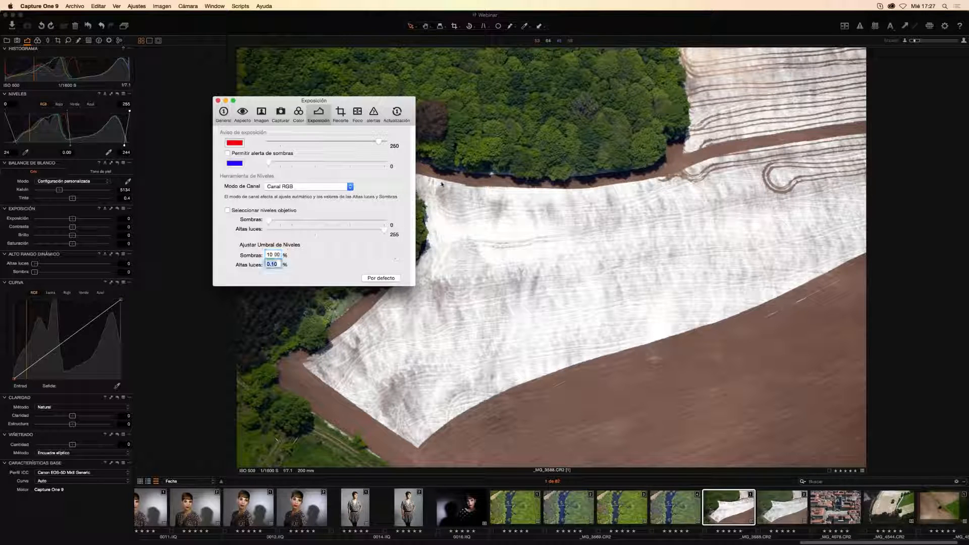
left_click(454, 182)
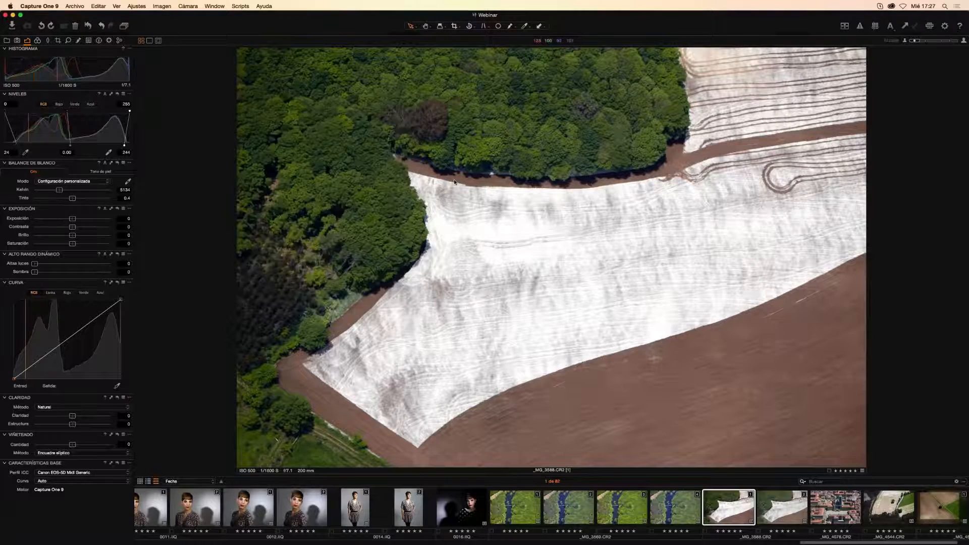
Auto-adjust the field photo's levels, and set the Sombras threshold under Ajustar Umbral de Niveles to 0.10% in the Exposición preferences.
left_click(106, 95)
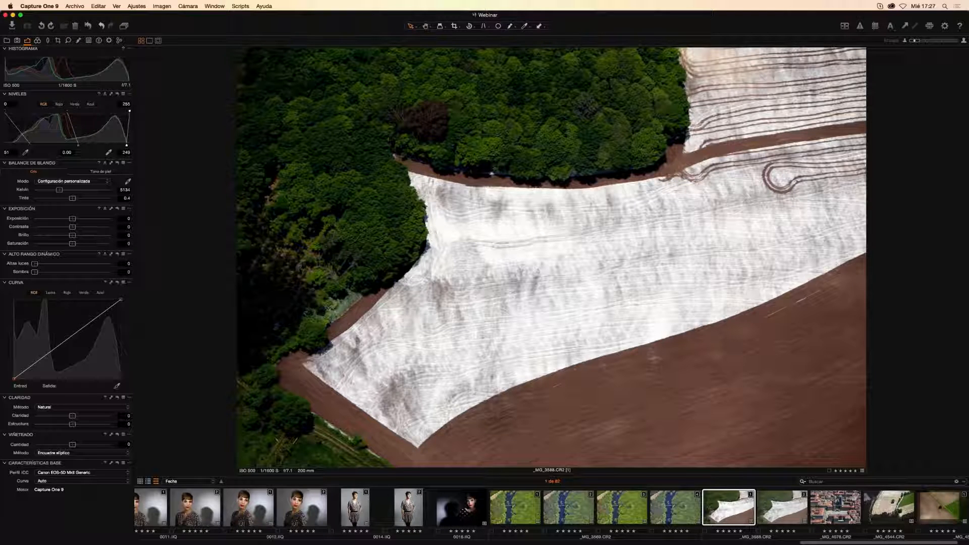
left_click(40, 6)
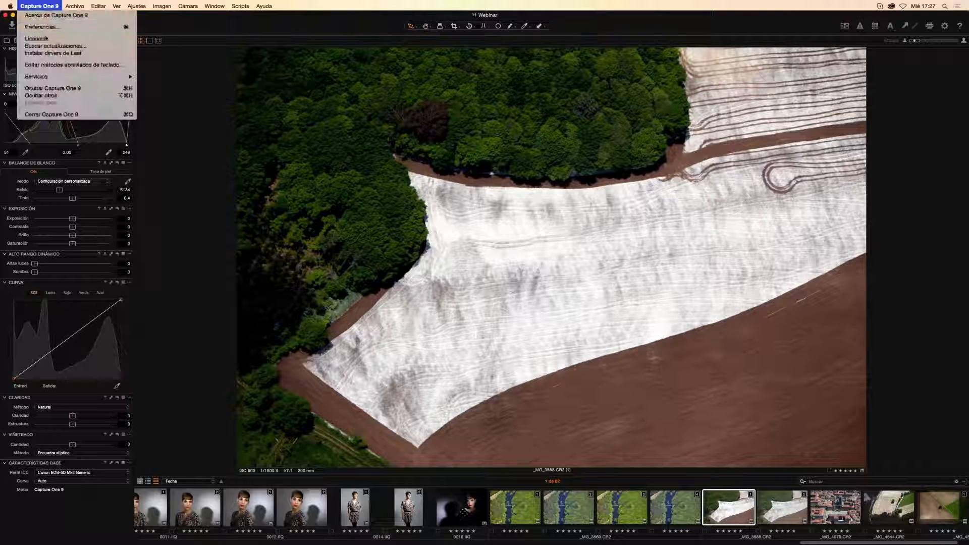
left_click(50, 27)
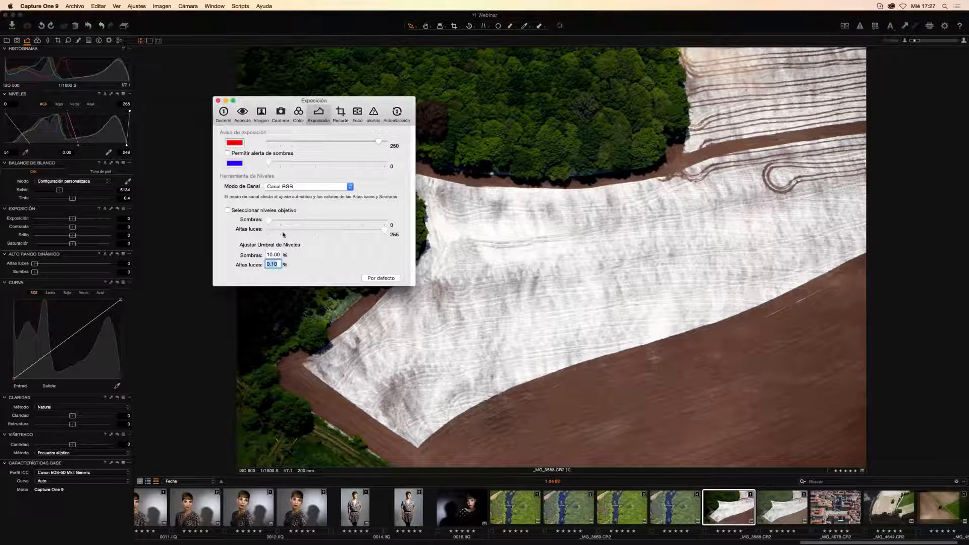
key("shift+Tab")
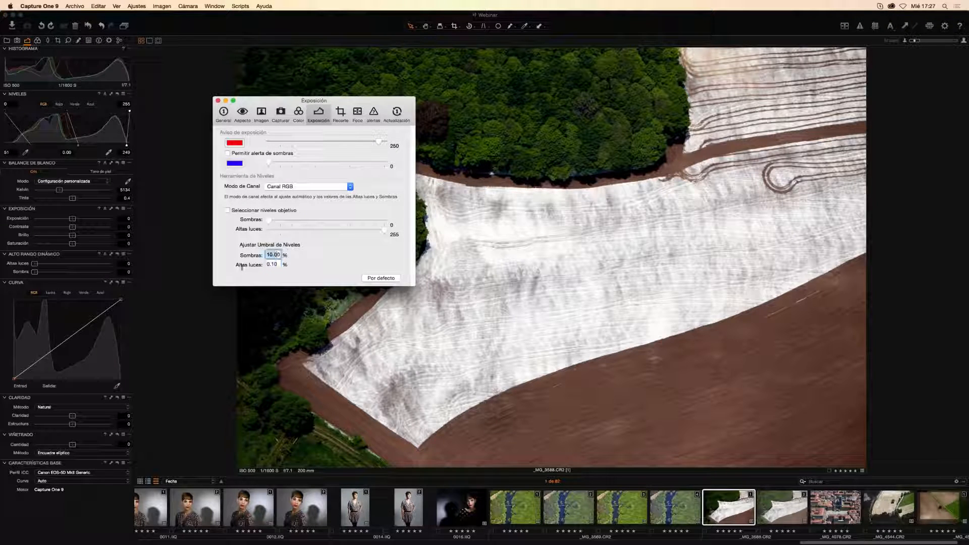
type("0,0")
left_click(275, 264)
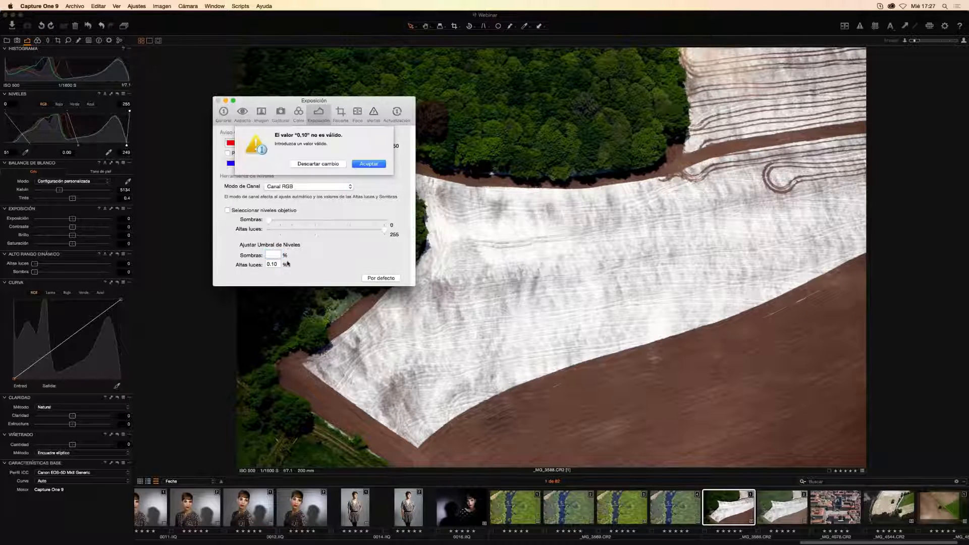
left_click(368, 164)
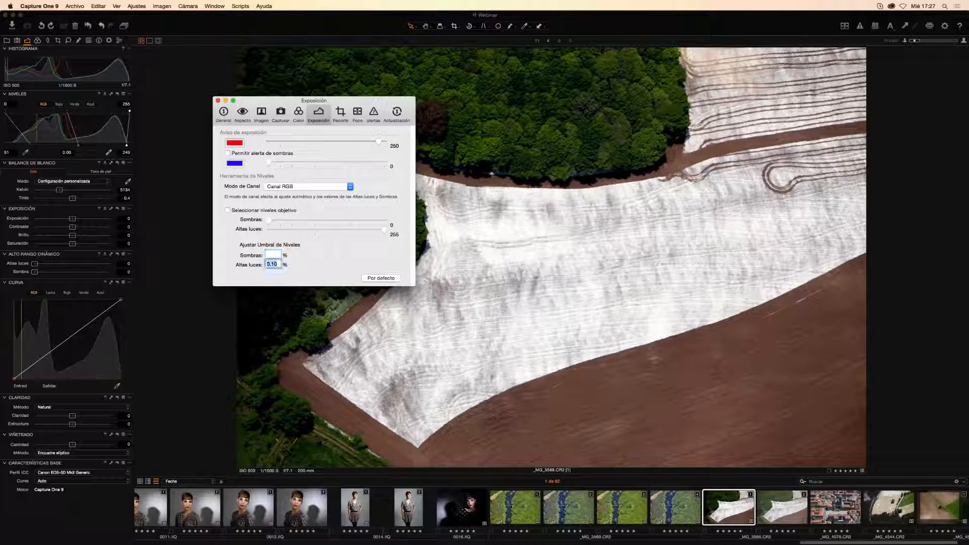
key("shift+Tab")
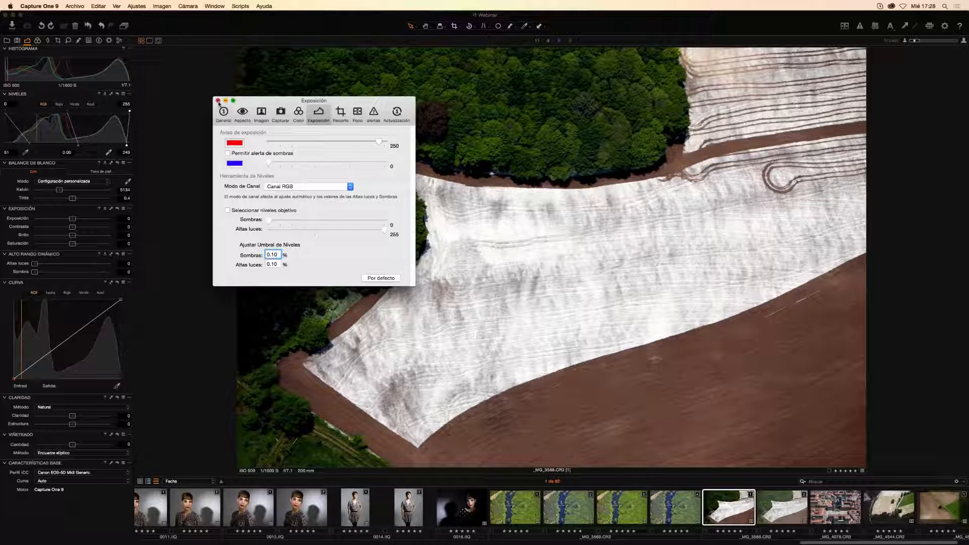
key("super+w")
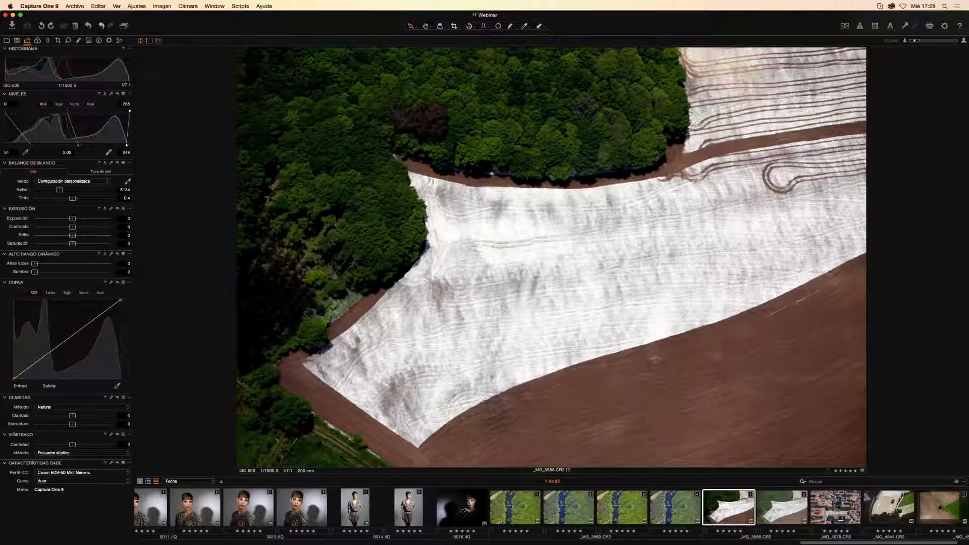
Reapply the automatic levels adjustment to the field photo using the restored threshold.
left_click(105, 95)
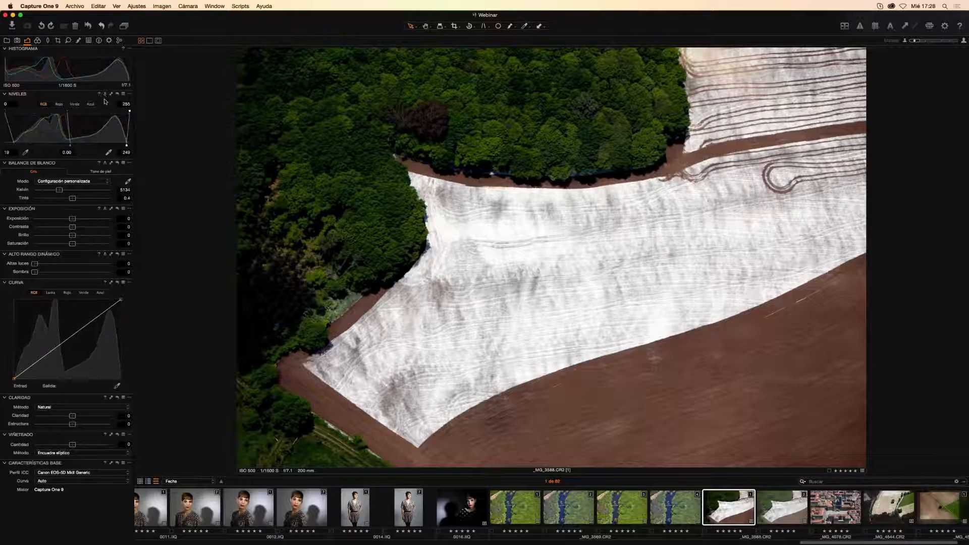
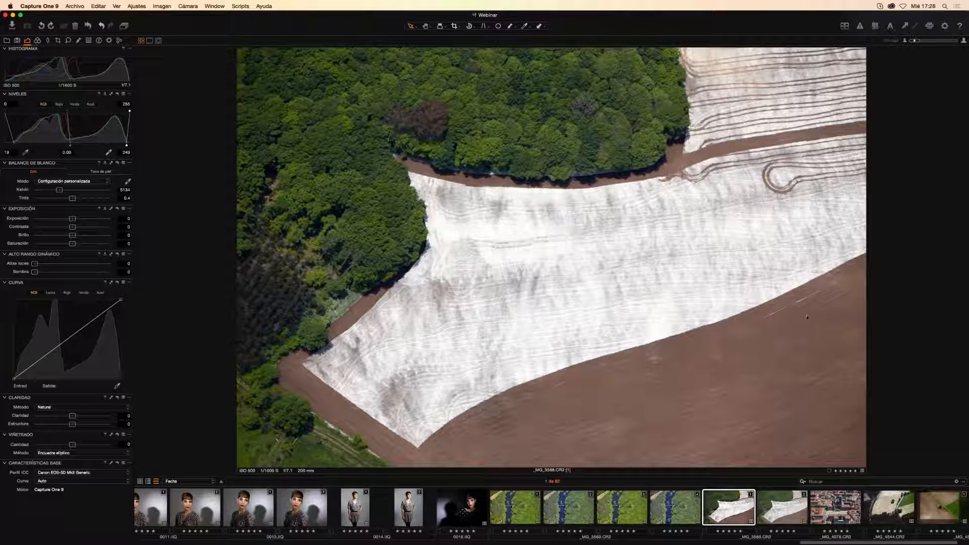
left_click(967, 266)
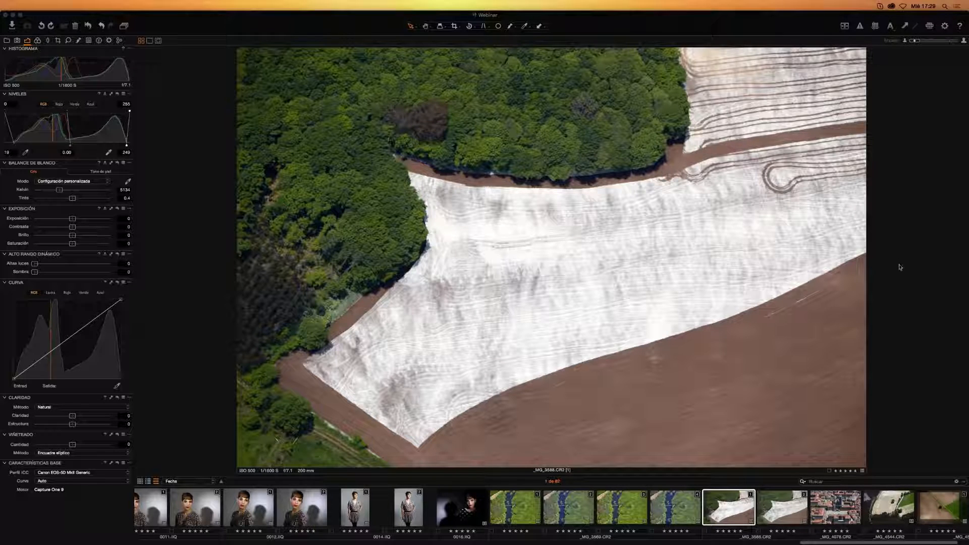
left_click(578, 295)
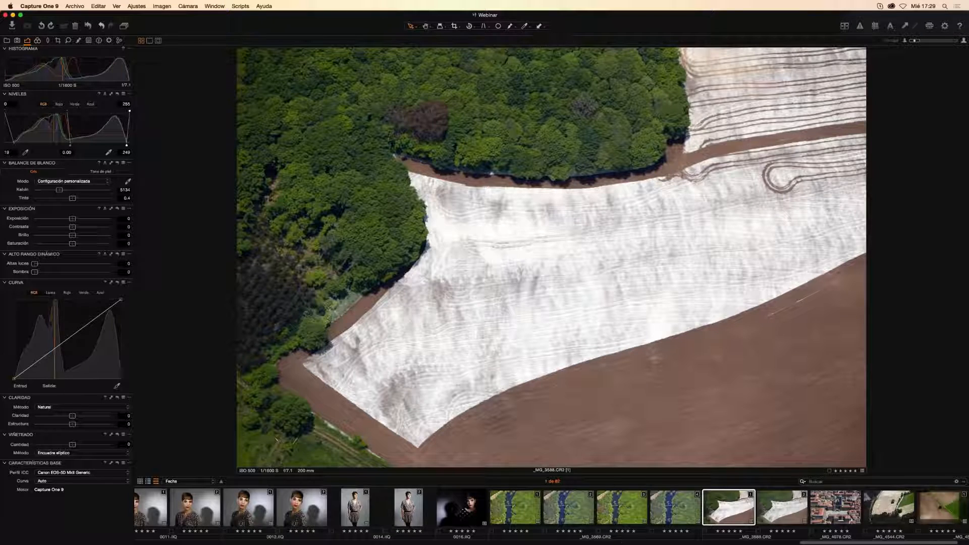
Open the full-length portrait 0005.IIQ and sample its white balance from the grey background around the model's head.
scroll(502, 506, "up", 5)
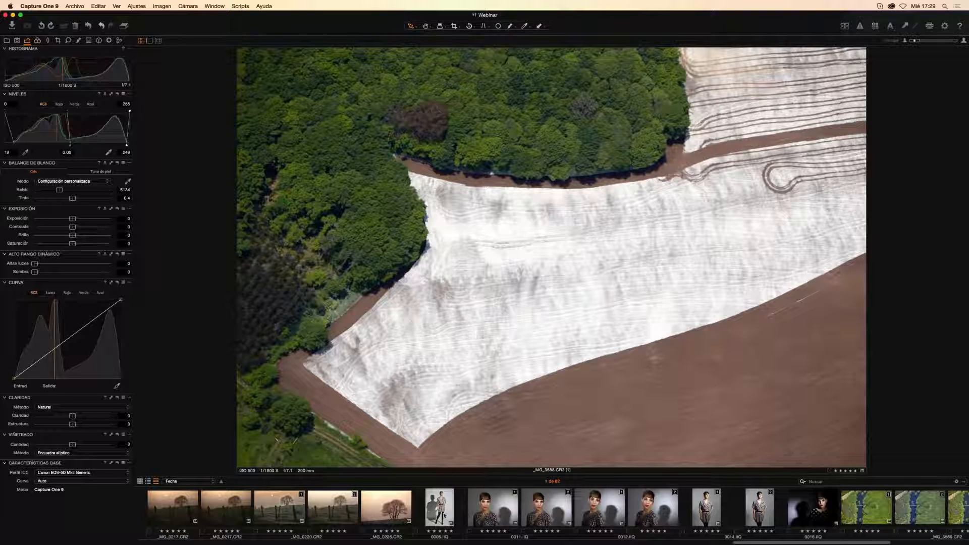
left_click(439, 506)
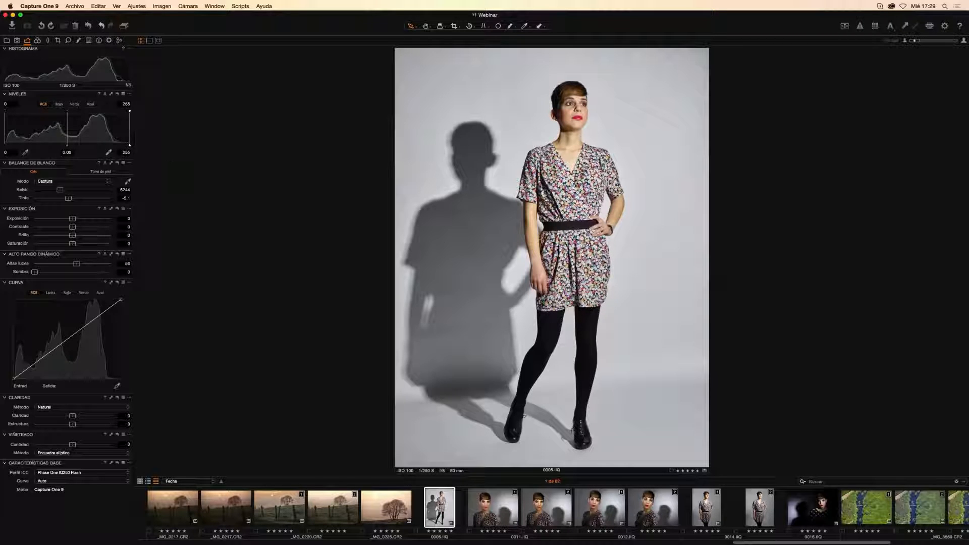
left_click(128, 181)
left_click(528, 28)
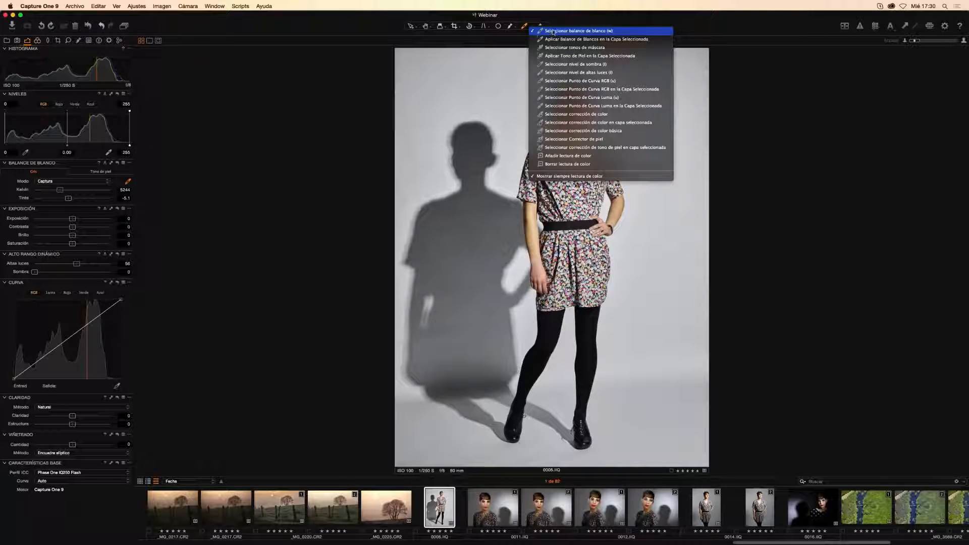
left_click(554, 31)
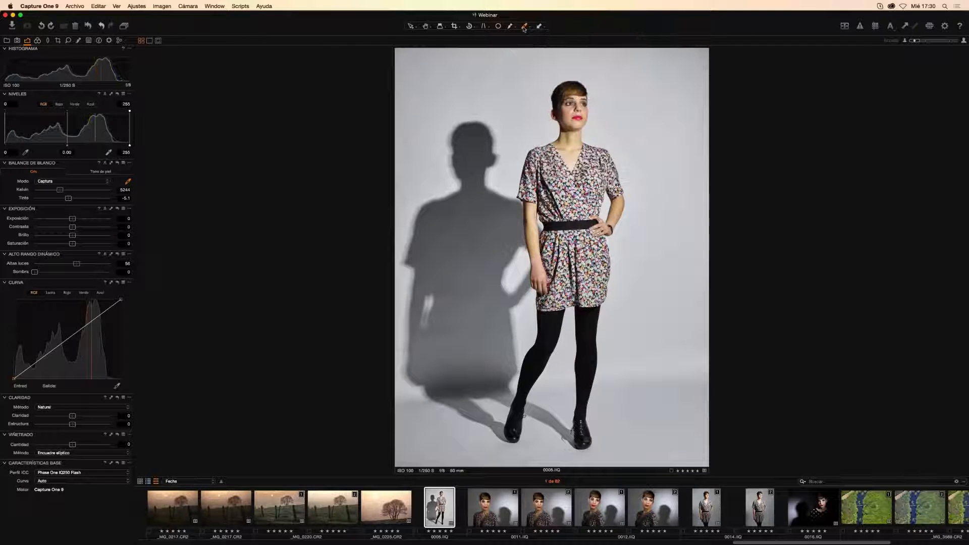
left_click(531, 65)
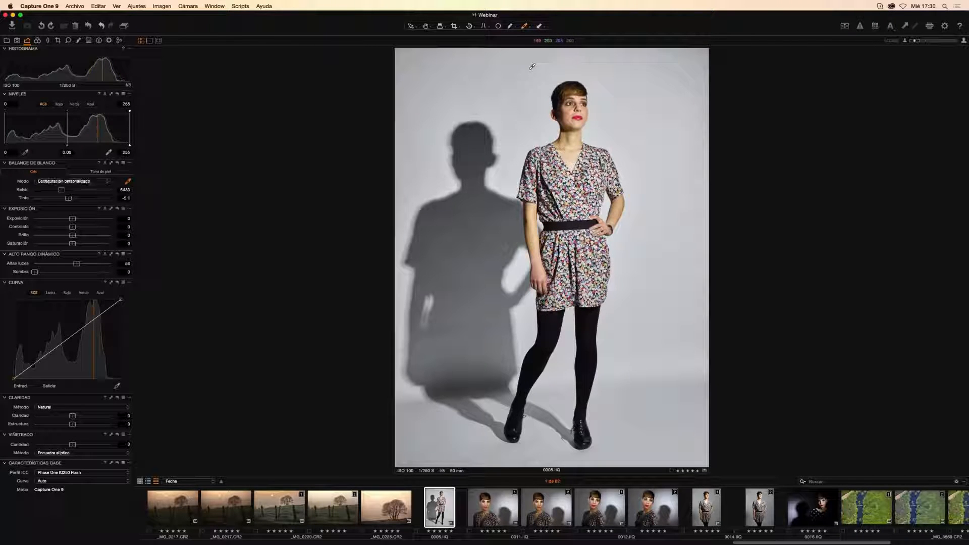
left_click(638, 101)
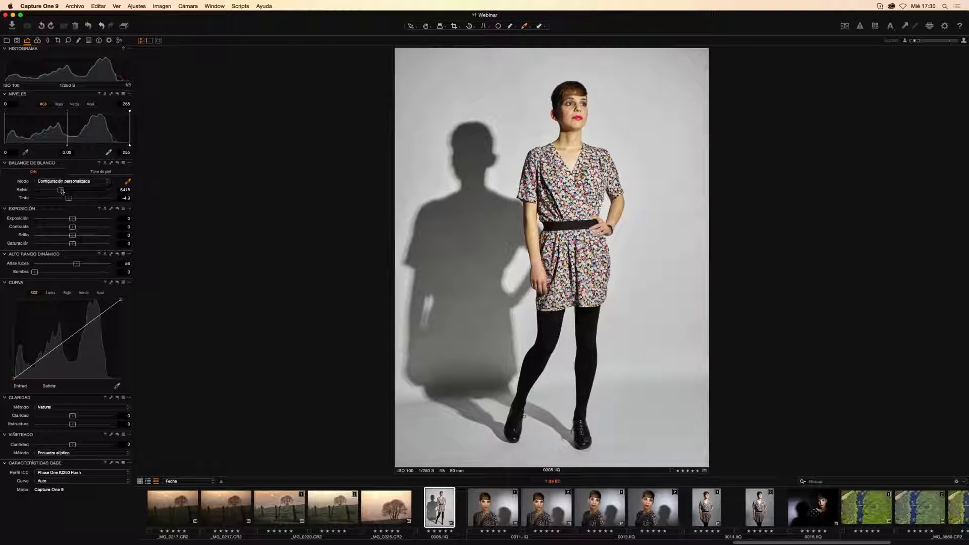
Try warming the portrait to about 9259 Kelvin and compare it repeatedly with the default colour temperature.
left_click_drag(61, 190, 57, 192)
mouse_move(79, 189)
left_mouse_down()
mouse_move(62, 192)
mouse_move(82, 192)
left_mouse_up()
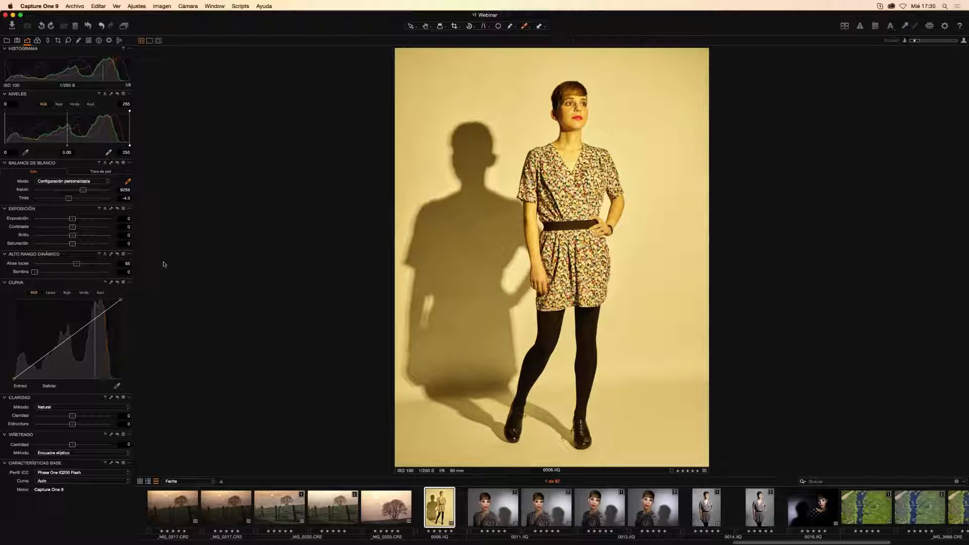
left_click(21, 191)
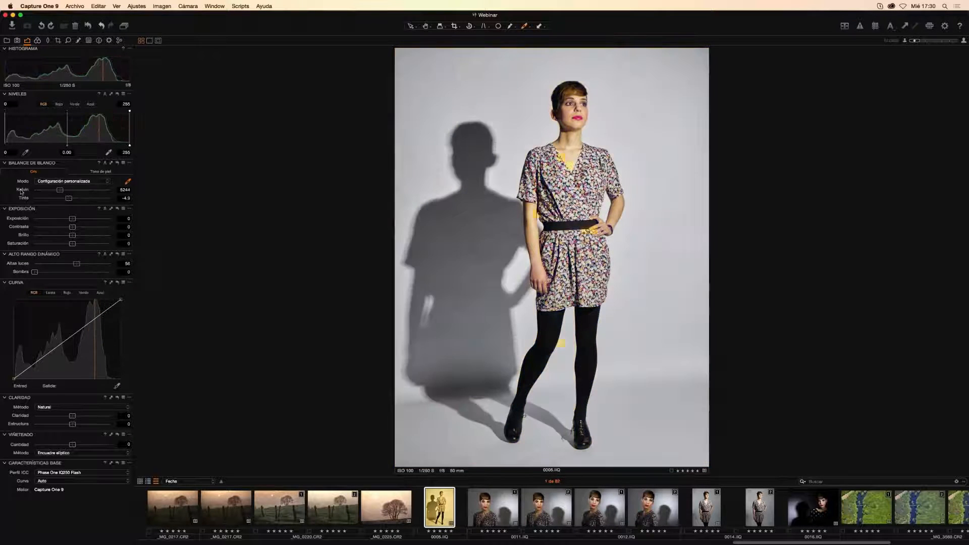
left_click(23, 190)
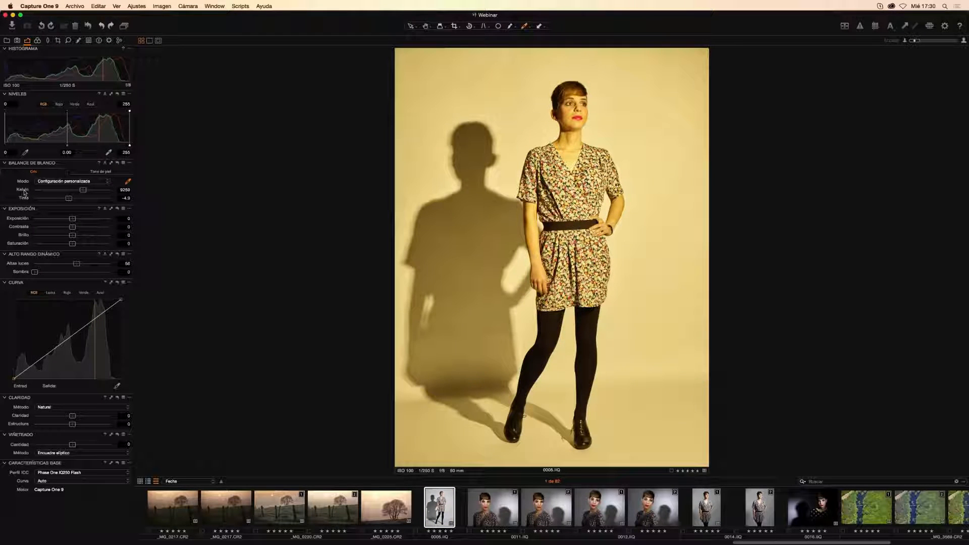
left_click(25, 191)
double_click(25, 191)
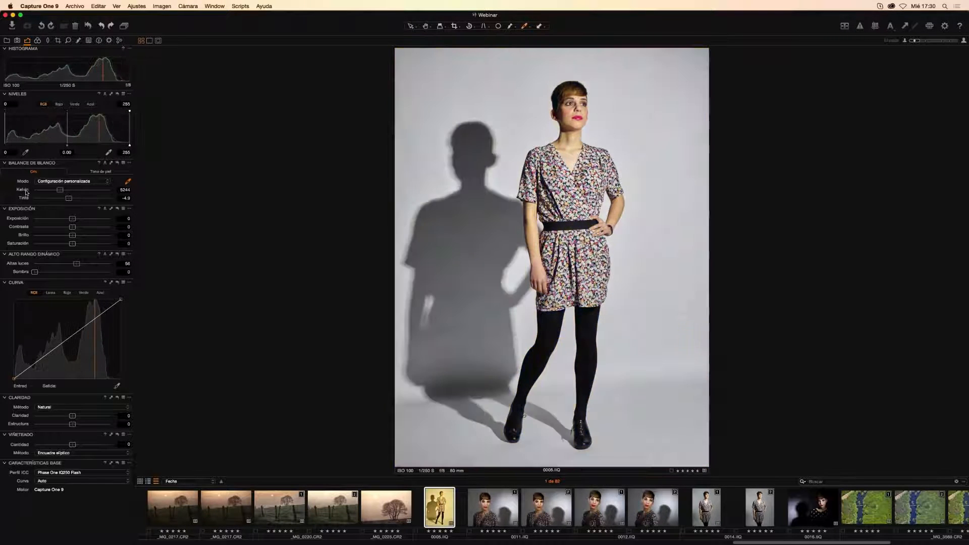
left_click(26, 191)
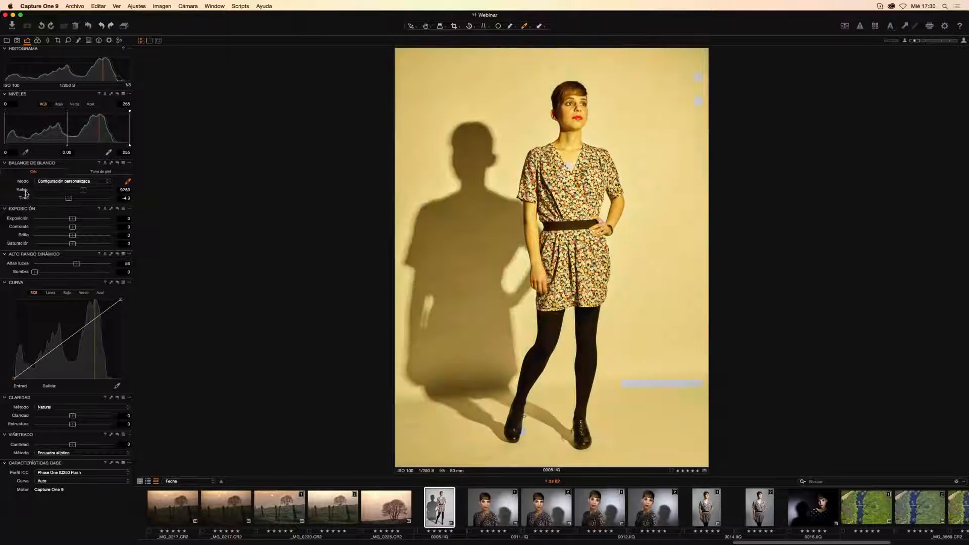
left_click(25, 192)
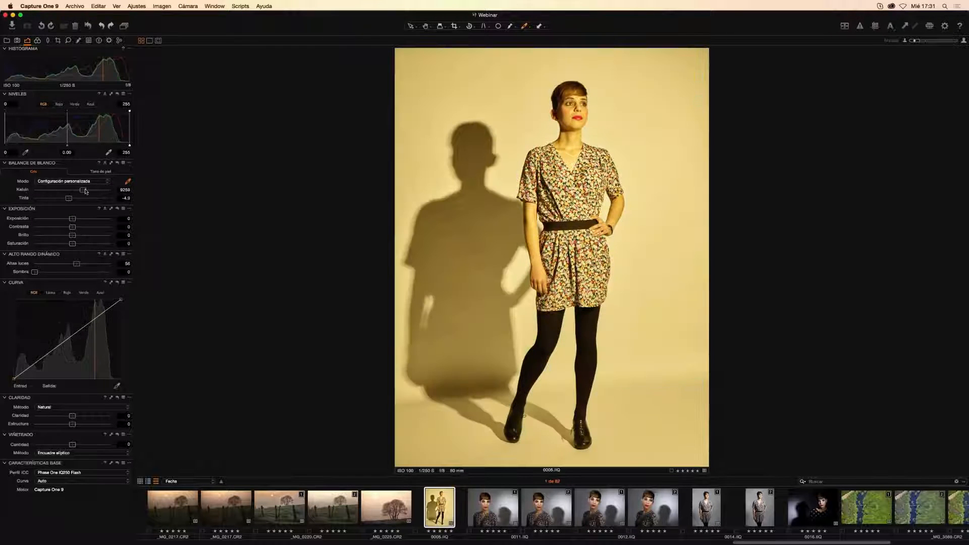
Return Kelvin to 5244, try a Tinte value of 10.0, and reset the white balance to the capture setting.
left_click(77, 190)
left_click_drag(83, 192, 59, 191)
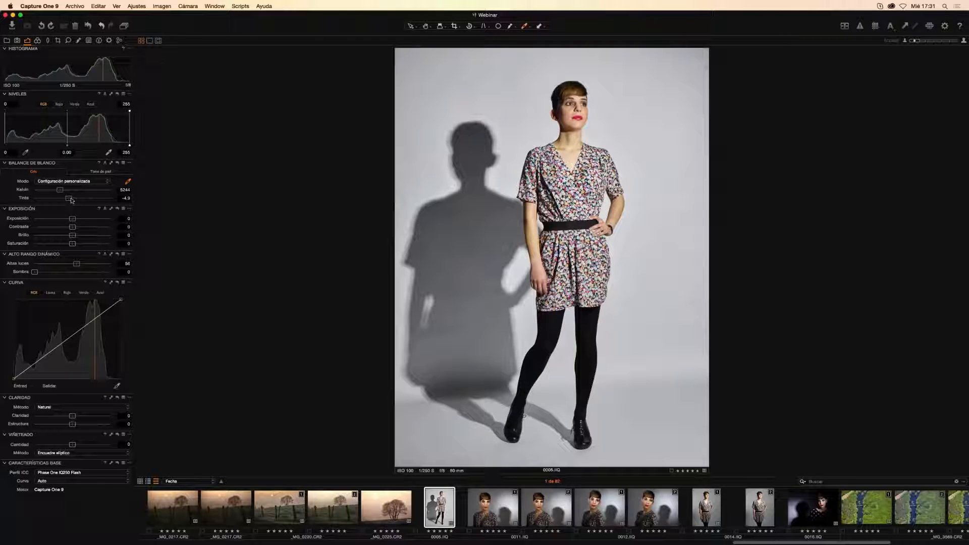
mouse_move(72, 200)
left_mouse_down()
mouse_move(41, 204)
mouse_move(81, 200)
left_mouse_up()
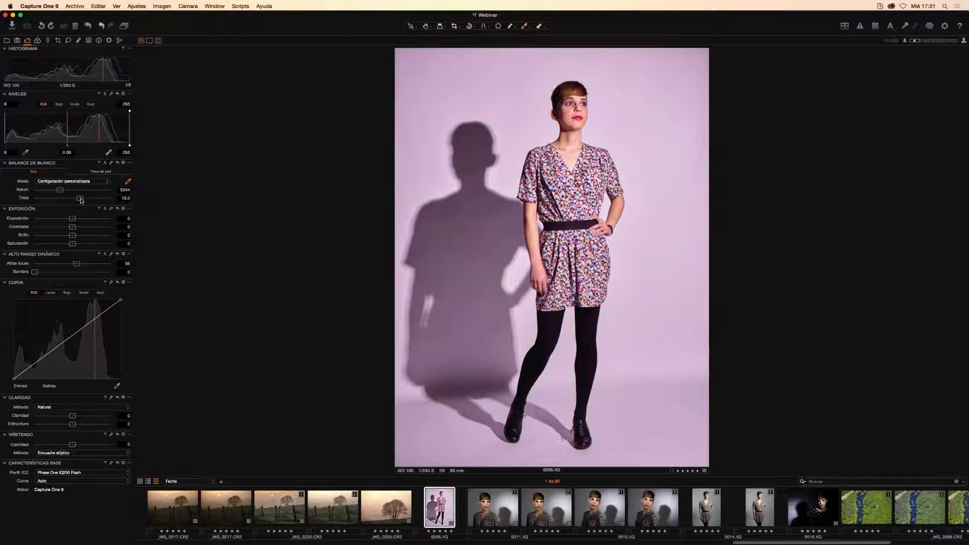
double_click(80, 199)
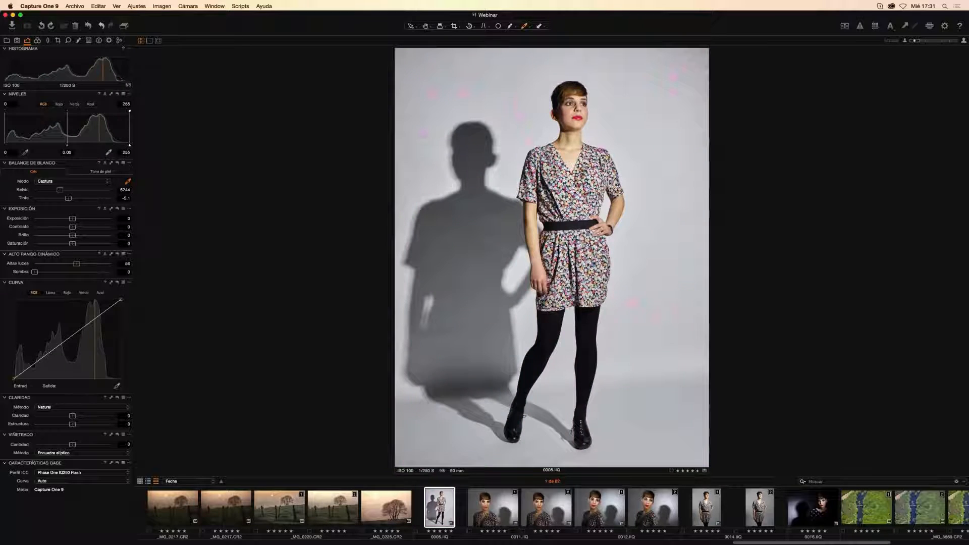
Resample the portrait's white balance from the grey background beside the model, and view the same tool among the colour tools.
left_click(127, 182)
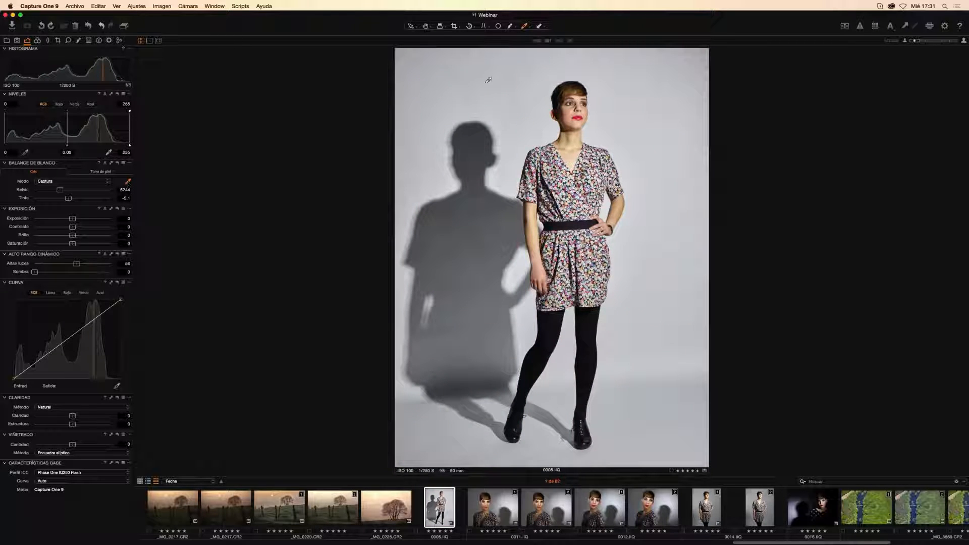
left_click(509, 92)
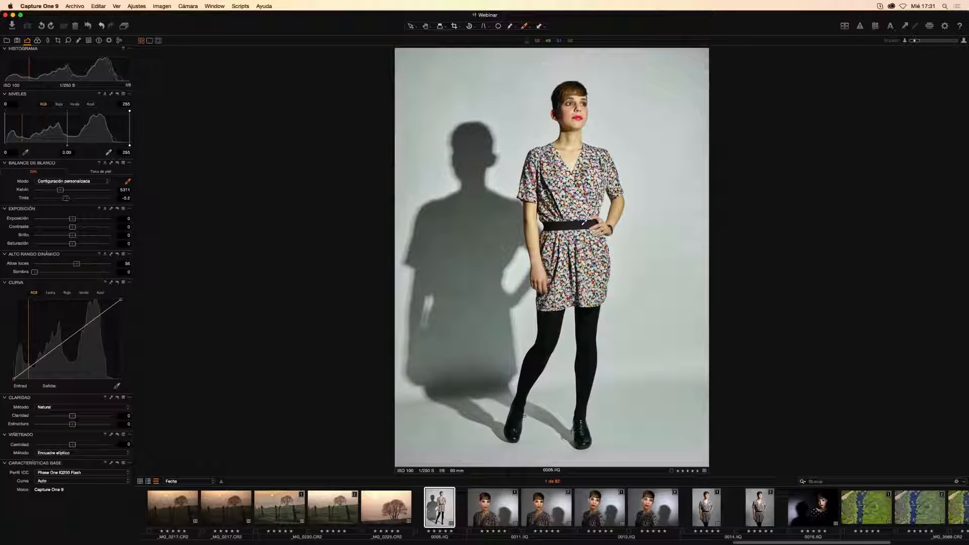
left_click(628, 128)
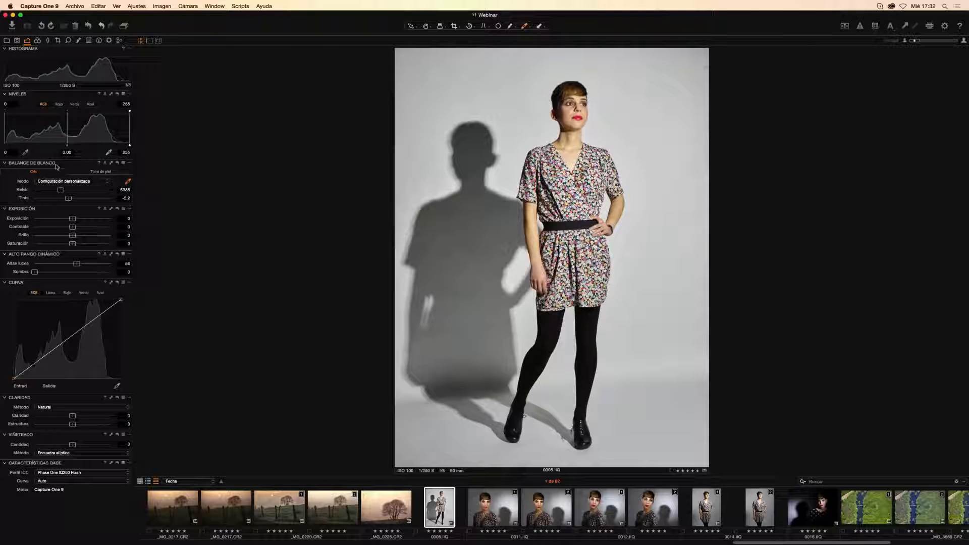
left_click(37, 41)
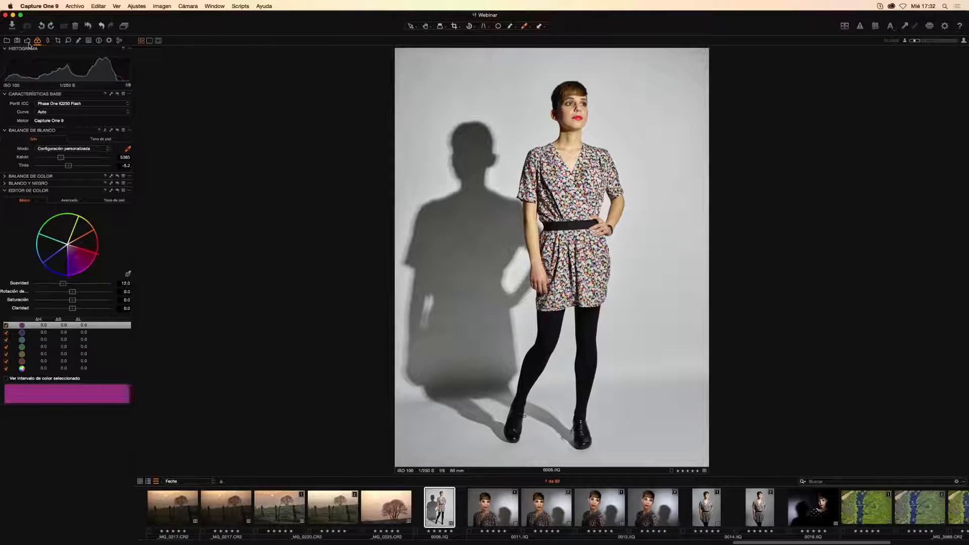
left_click(27, 41)
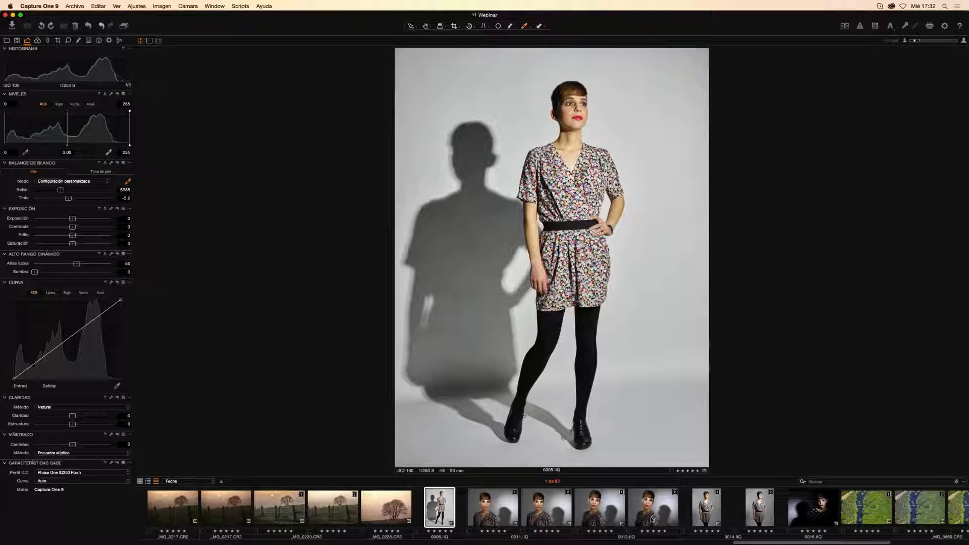
Open the dark portrait 0016.IIQ and raise its exposure to 1.8 after trying a much brighter setting.
left_click(816, 511)
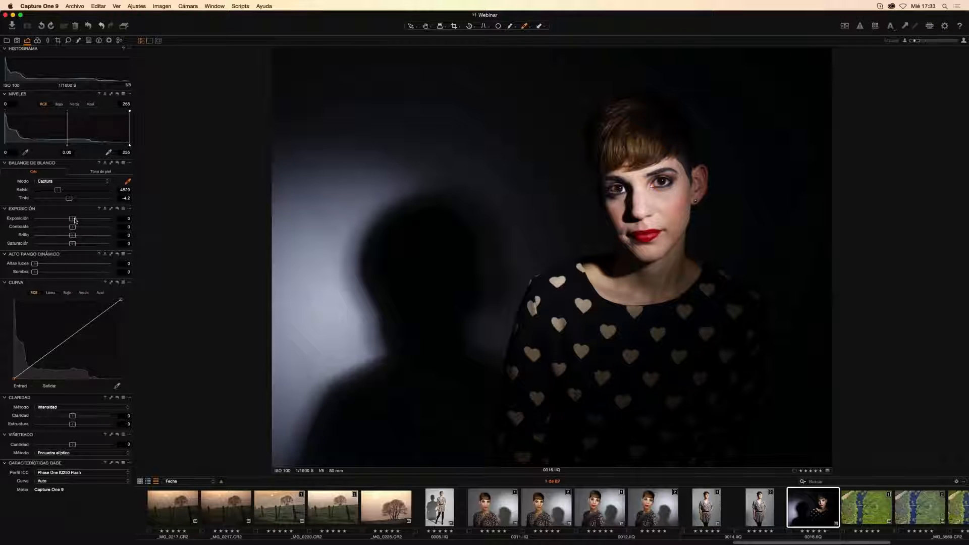
left_click_drag(74, 220, 111, 217)
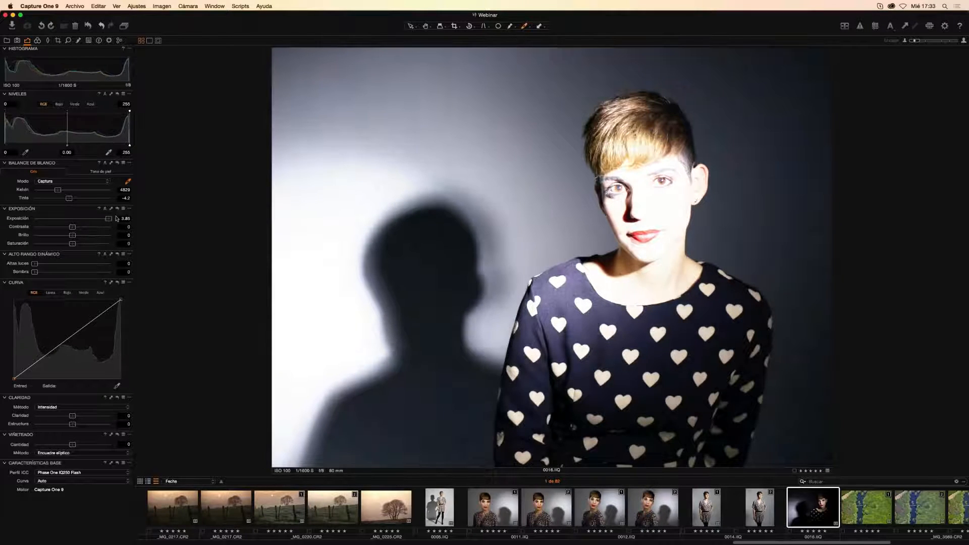
mouse_move(111, 217)
left_mouse_down()
mouse_move(35, 220)
mouse_move(120, 218)
mouse_move(92, 221)
left_mouse_up()
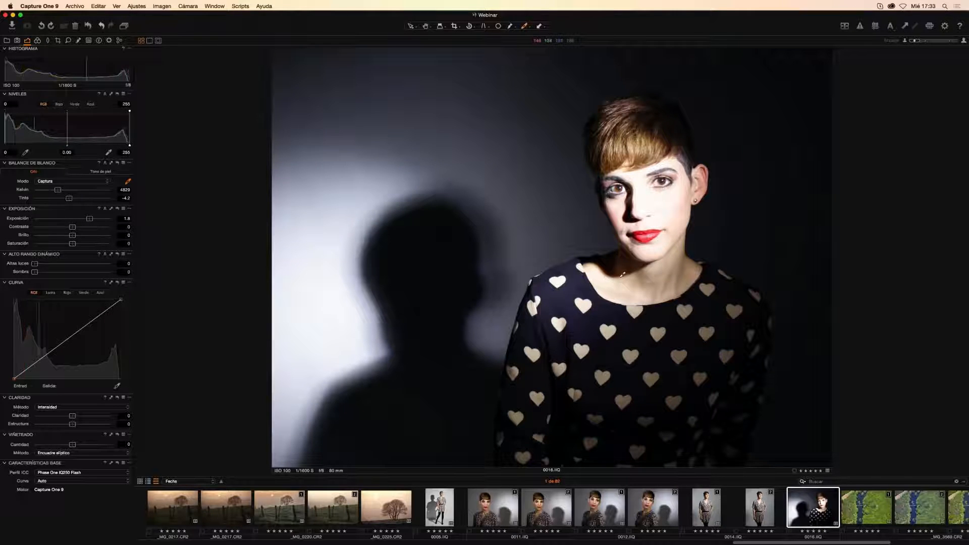
Activate the select cursor, zoom in on the model's neck in 0016.IIQ, try an exposure of 3.05, and reset exposure to 0.
left_click(413, 26)
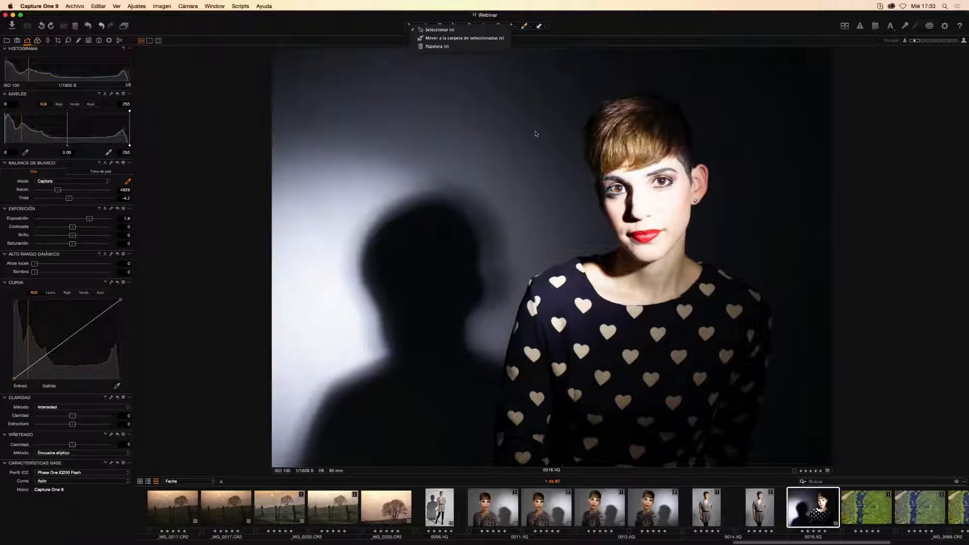
left_click(446, 30)
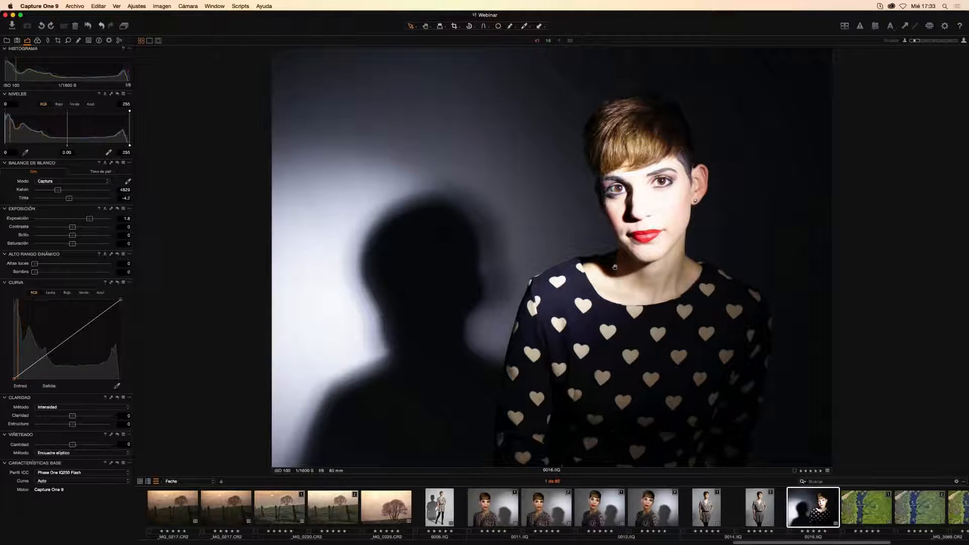
left_click(616, 267)
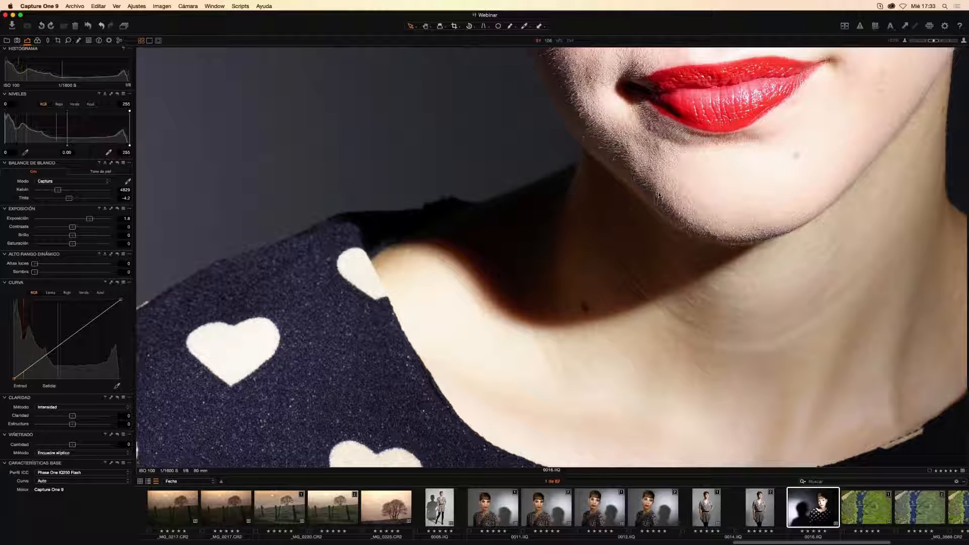
left_click_drag(90, 218, 102, 218)
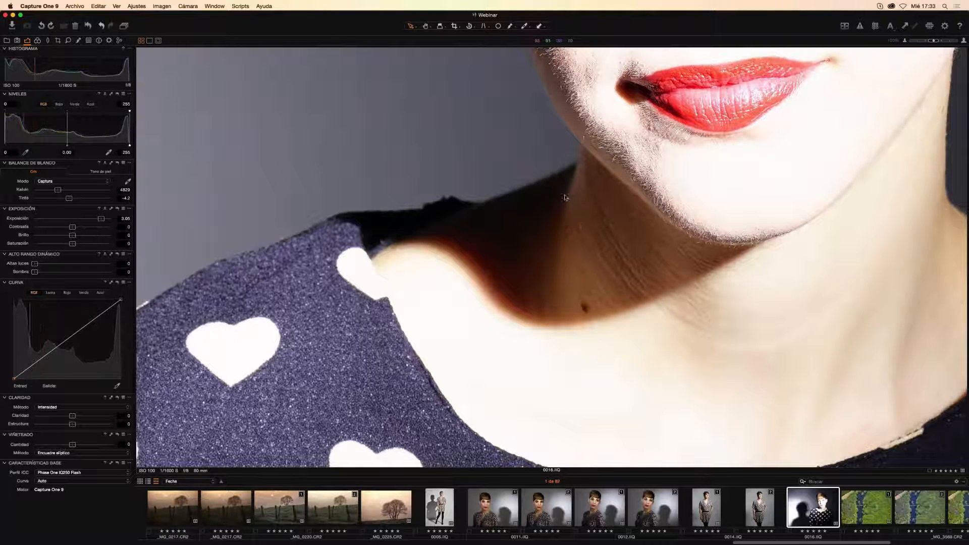
double_click(102, 219)
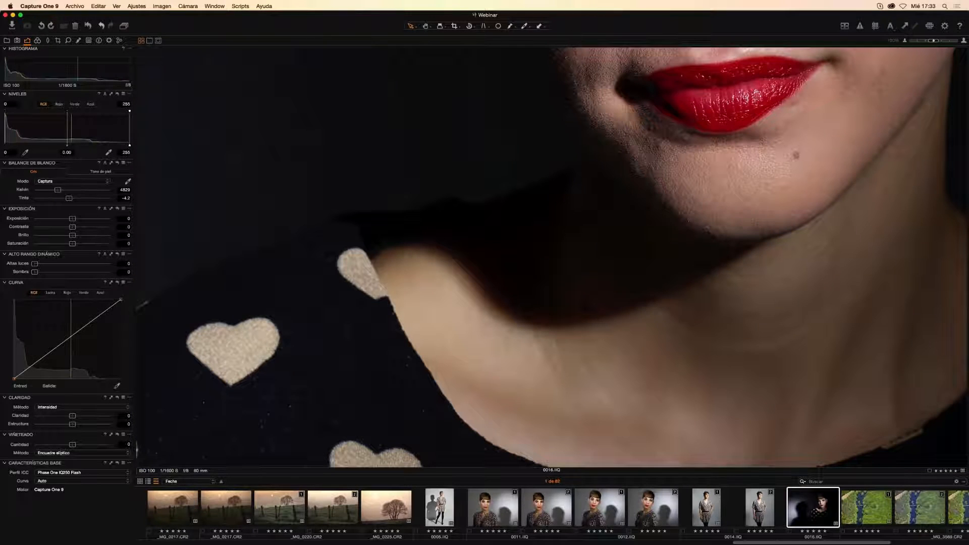
Open the misty tree photo _MG_0217.CR2, try an exposure of about 2.13 while inspecting the grass and fence posts, and reset it.
left_click(226, 511)
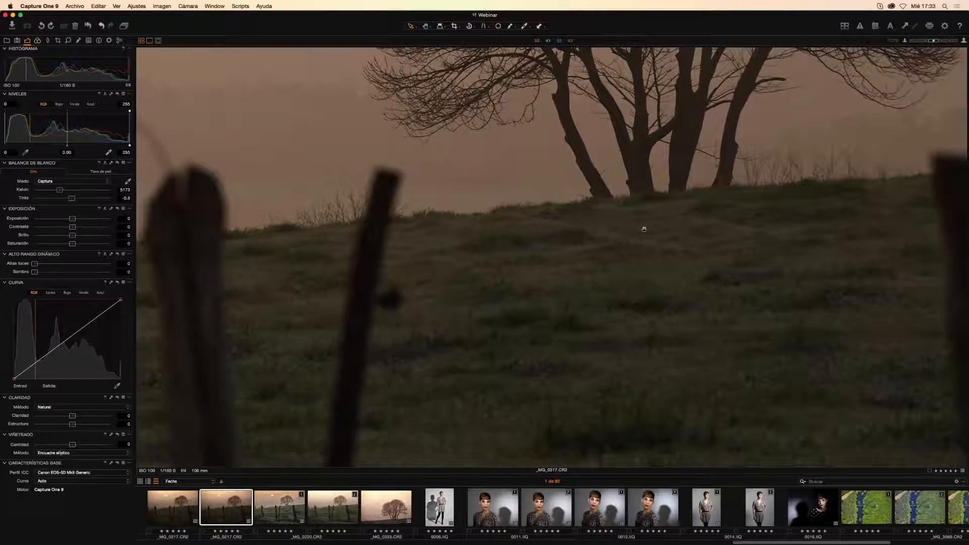
left_click_drag(644, 229, 648, 411)
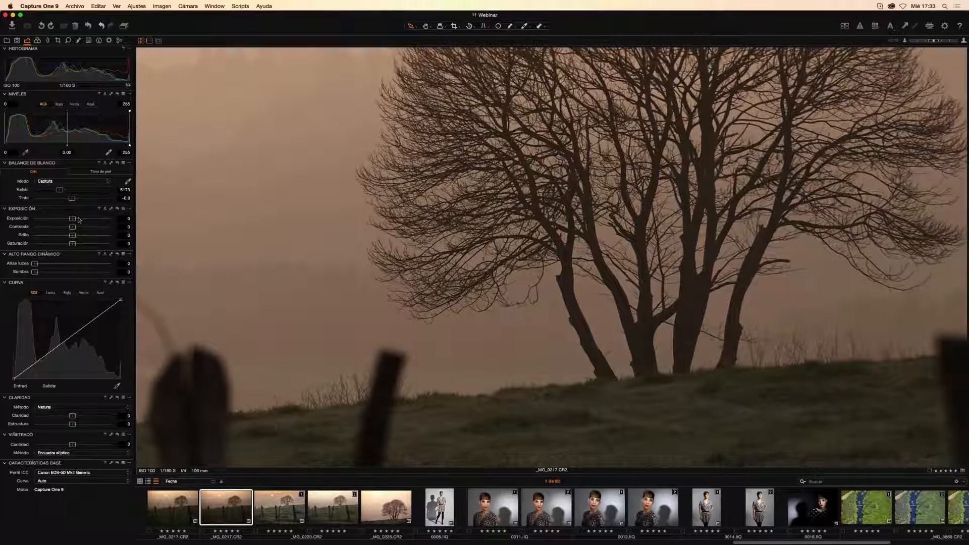
left_click_drag(79, 219, 94, 219)
left_click_drag(93, 220, 93, 220)
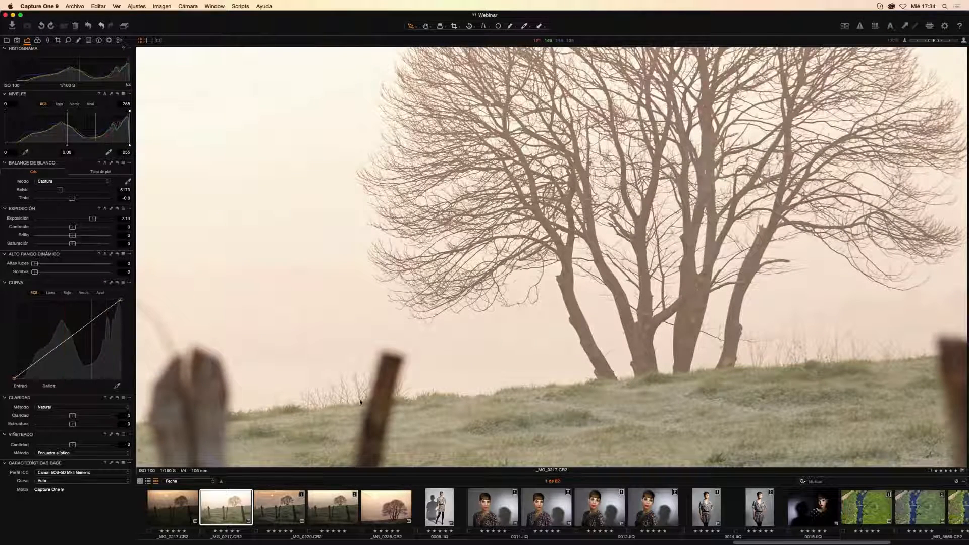
left_click_drag(360, 389, 511, 218)
left_click_drag(399, 316, 425, 281)
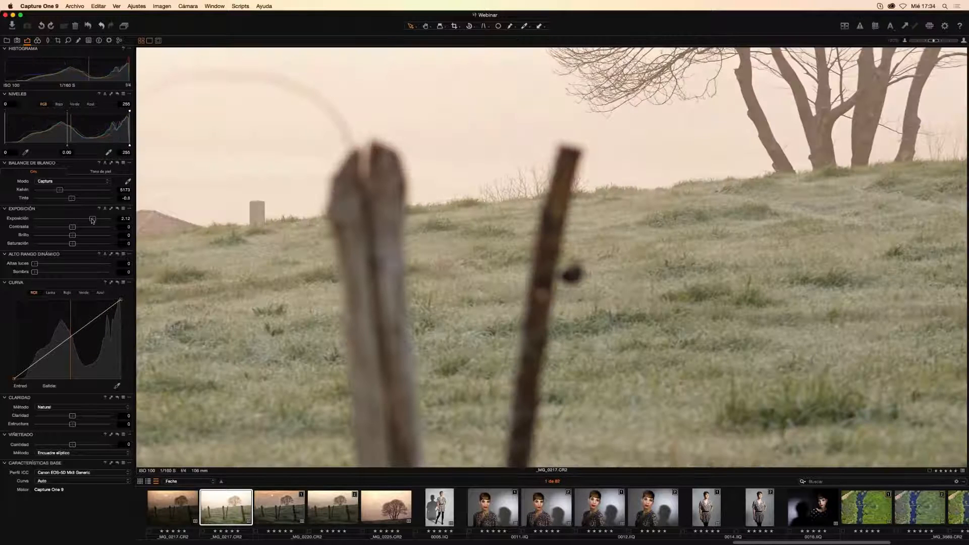
double_click(93, 219)
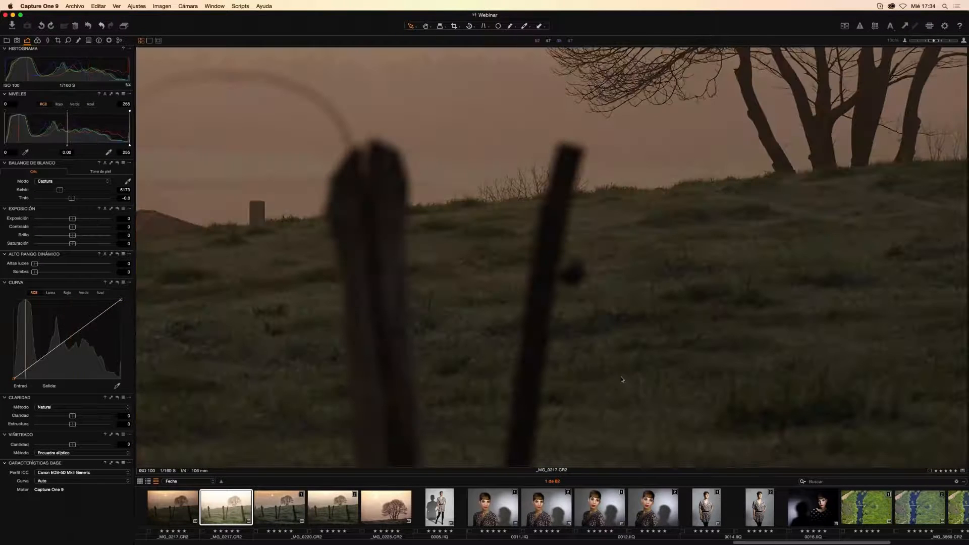
Reopen the dark portrait 0016.IIQ and examine the lit and shadowed parts of the face up close.
left_click(810, 512)
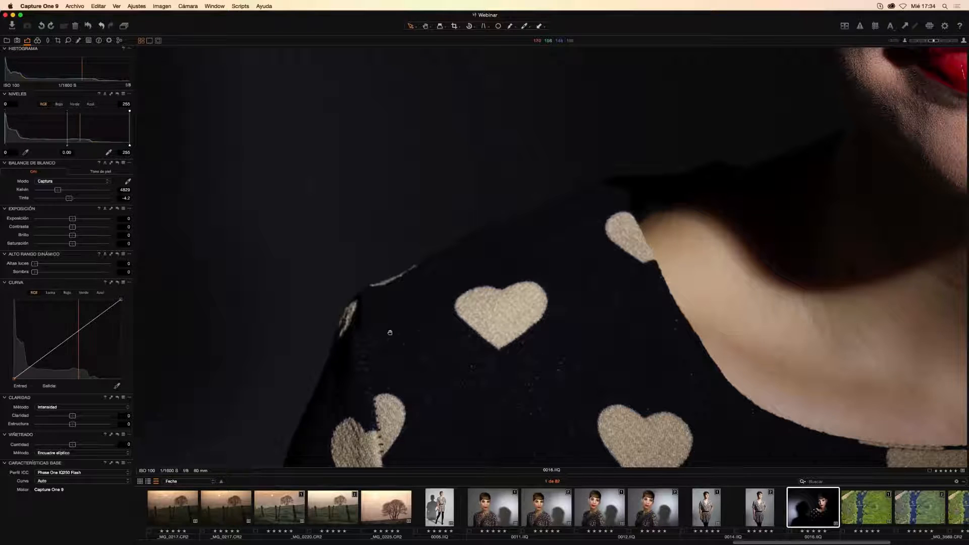
left_click_drag(655, 205, 417, 335)
left_click_drag(618, 229, 426, 359)
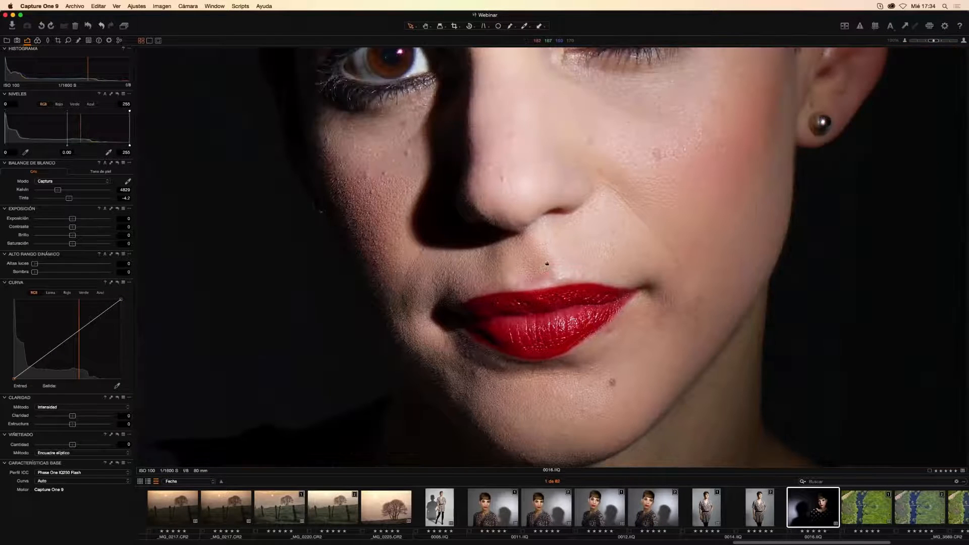
double_click(546, 263)
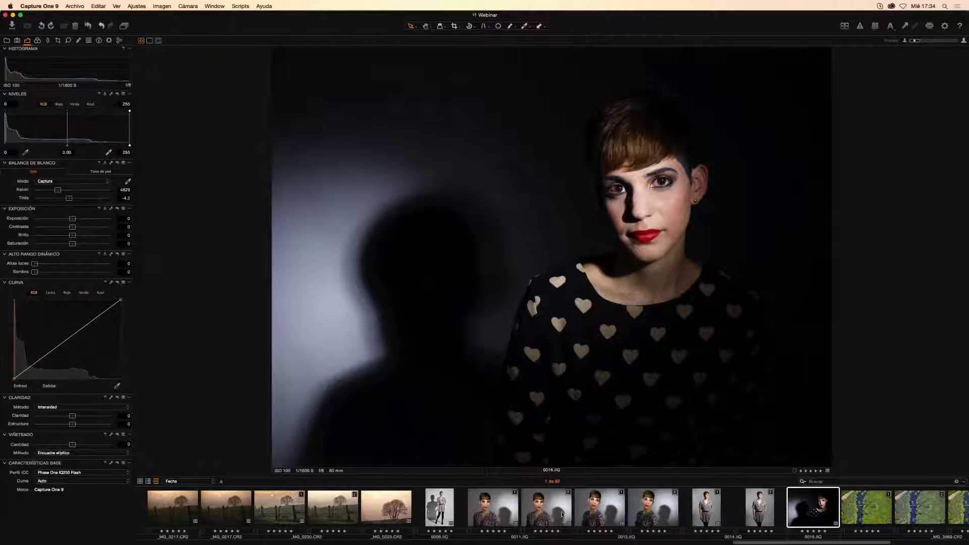
Open the portrait 0012.IIQ [1] in the floral dress and examine the skin, lips and neck up close.
left_click(597, 513)
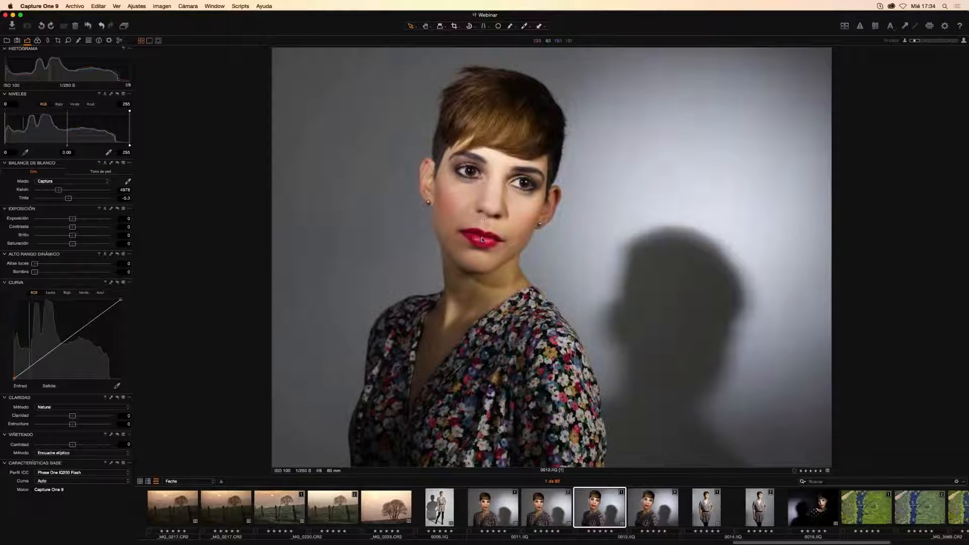
left_click(516, 204)
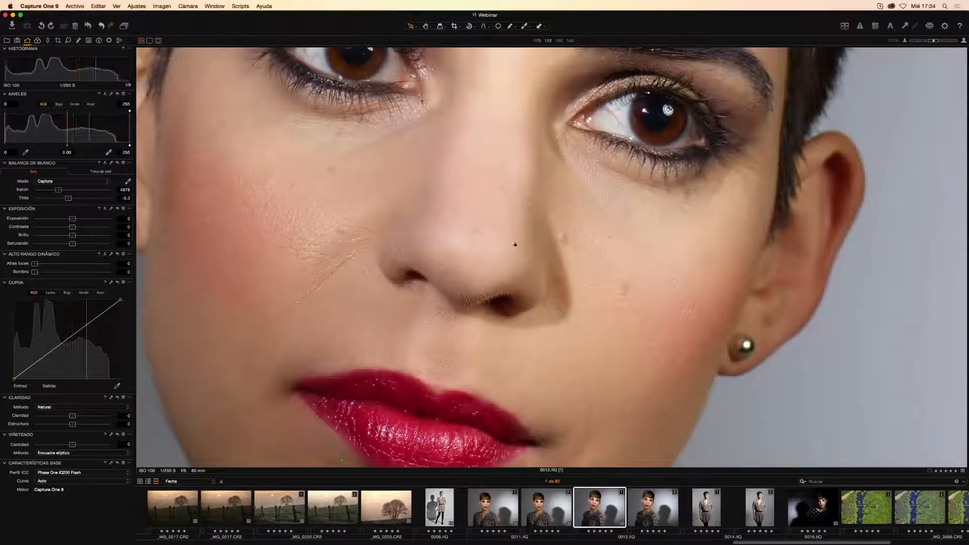
left_click_drag(513, 244, 610, 71)
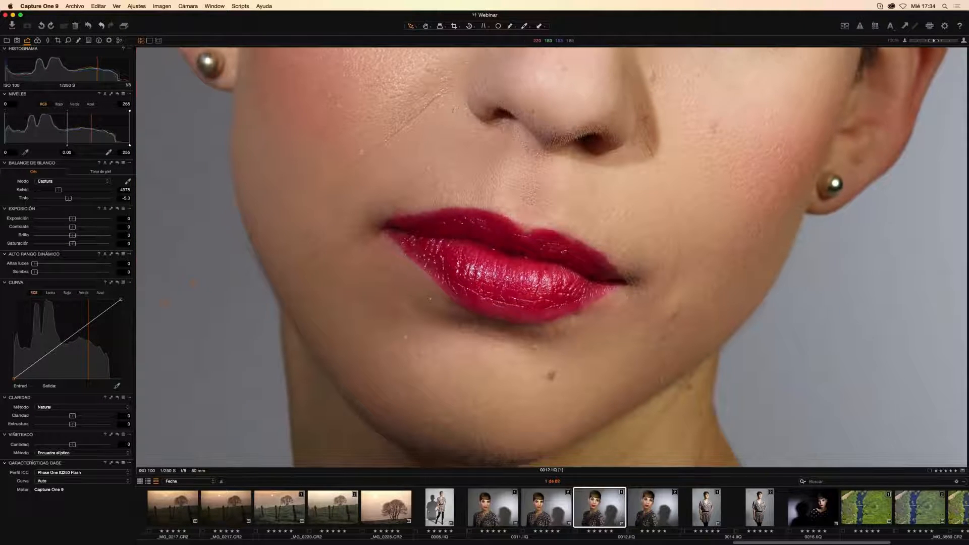
left_click_drag(506, 220, 530, 66)
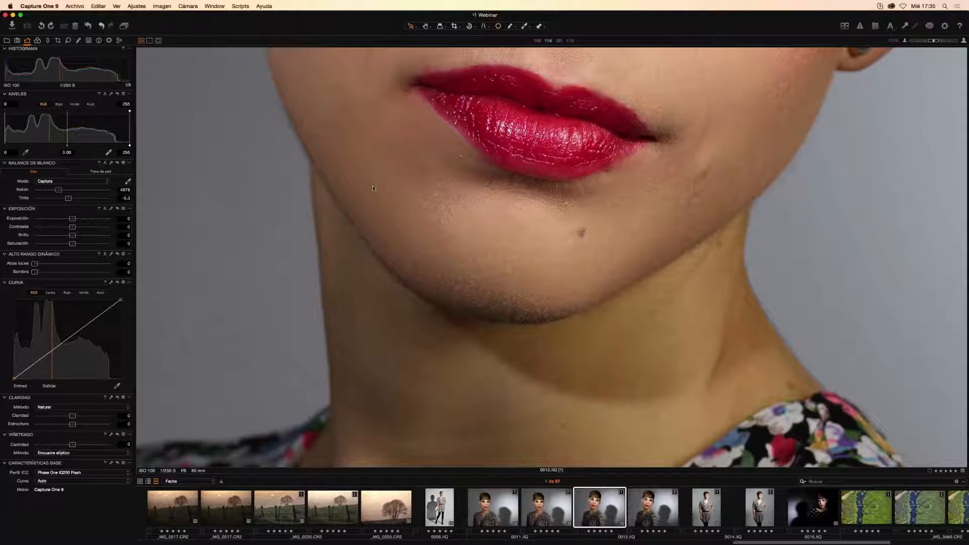
left_click_drag(440, 112, 479, 333)
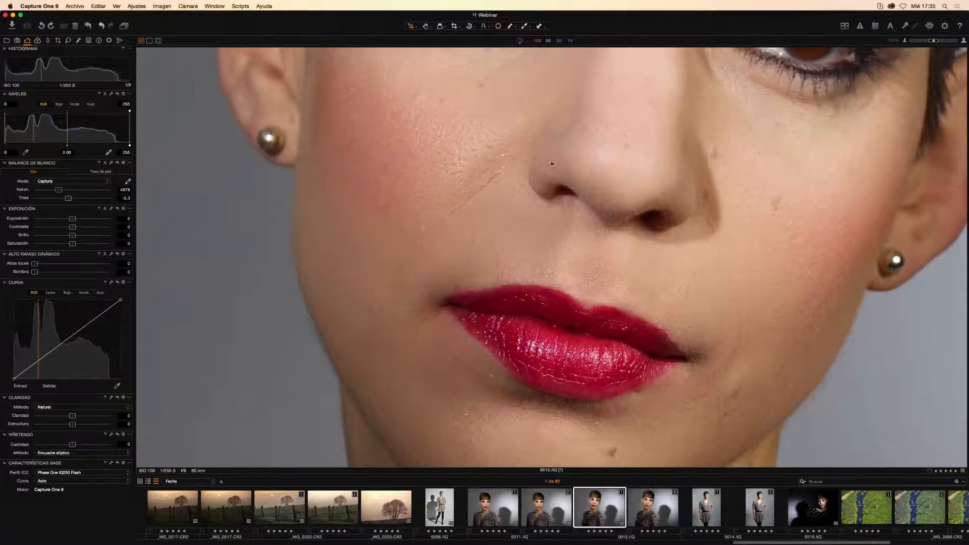
left_click_drag(462, 229, 354, 318)
left_click_drag(505, 177, 474, 106)
left_click_drag(419, 374, 364, 329)
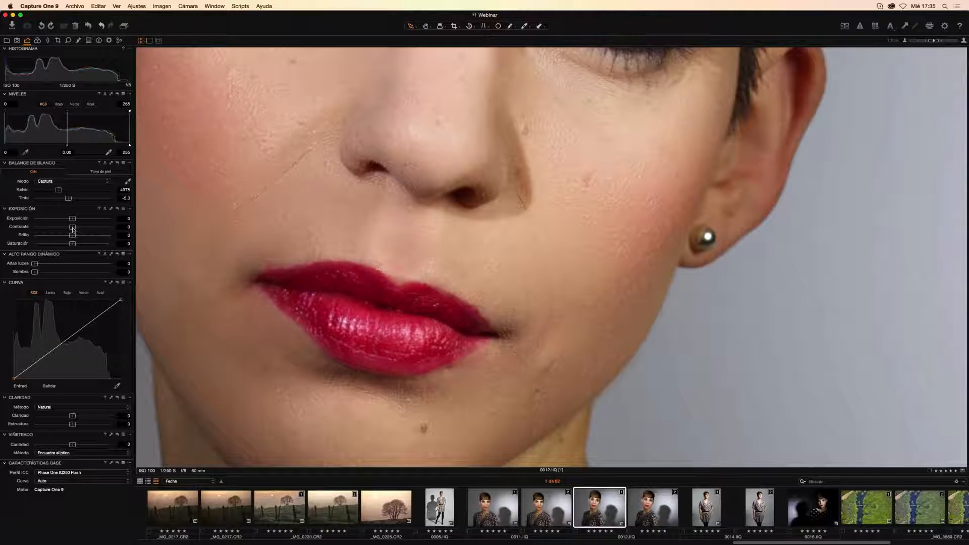
Try a contrast of 50 on the floral-dress portrait and inspect its effect on the eyes, skin and lips.
left_click_drag(73, 230, 111, 223)
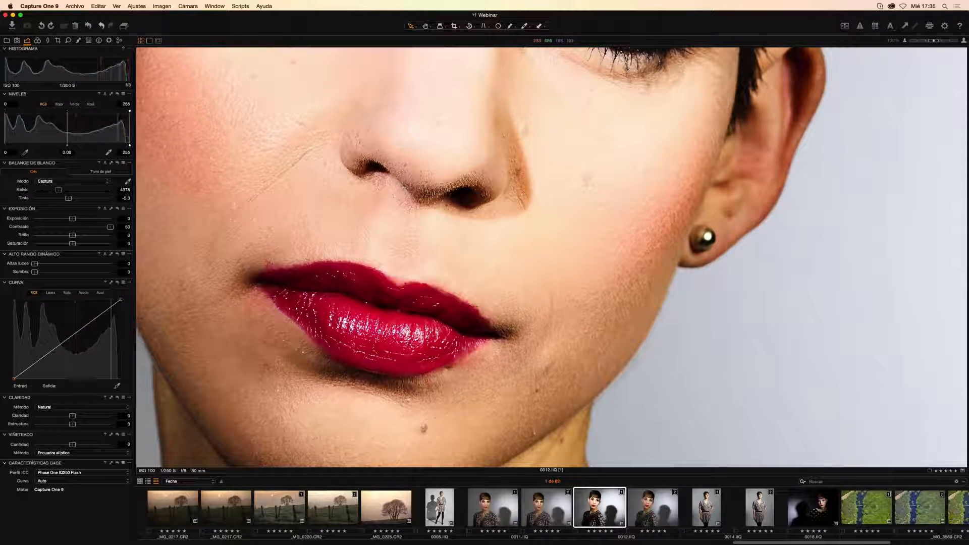
scroll(580, 329, "up", 5)
scroll(726, 263, "left", 5)
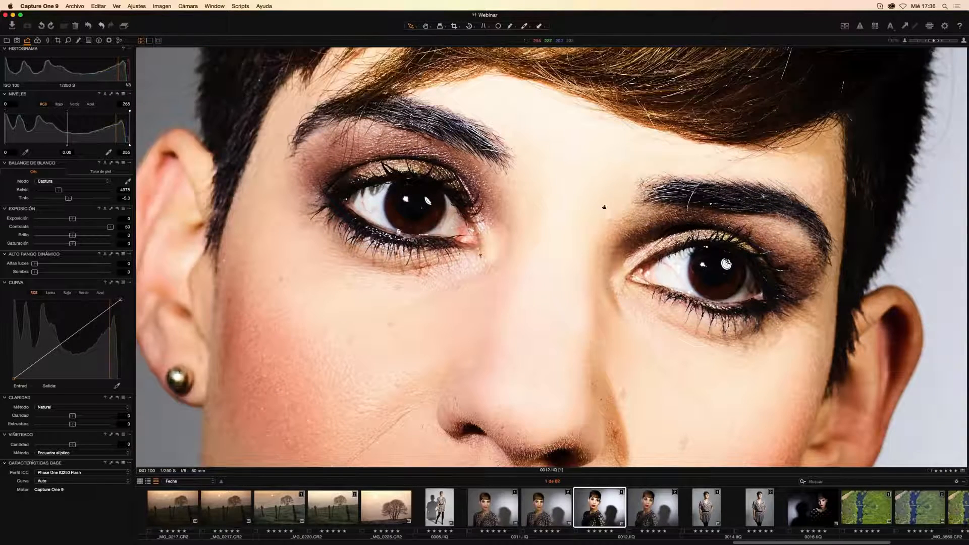
scroll(555, 232, "right", 6)
scroll(555, 232, "up", 2)
scroll(520, 239, "down", 3)
scroll(520, 240, "left", 1)
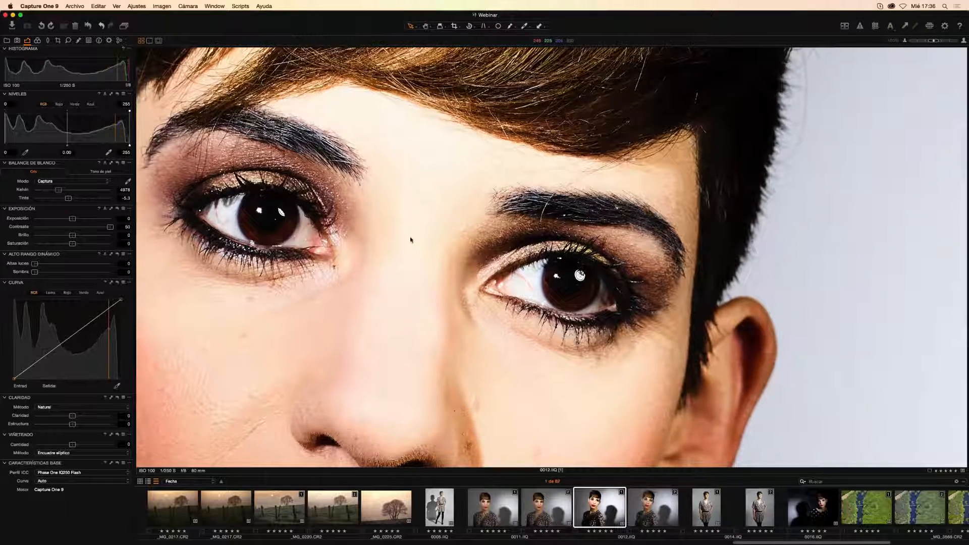
mouse_move(110, 226)
left_mouse_down()
mouse_move(75, 233)
mouse_move(110, 227)
left_mouse_up()
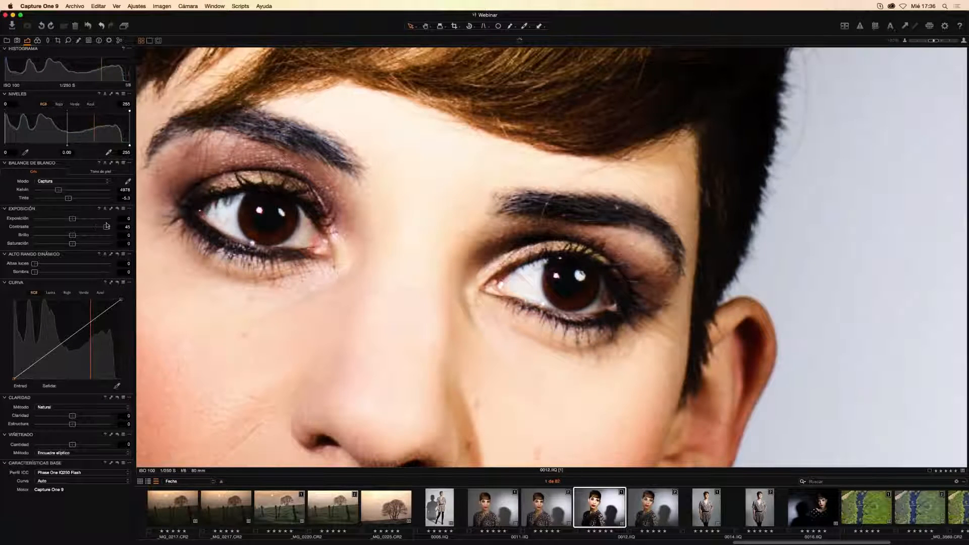
scroll(329, 97, "down", 5)
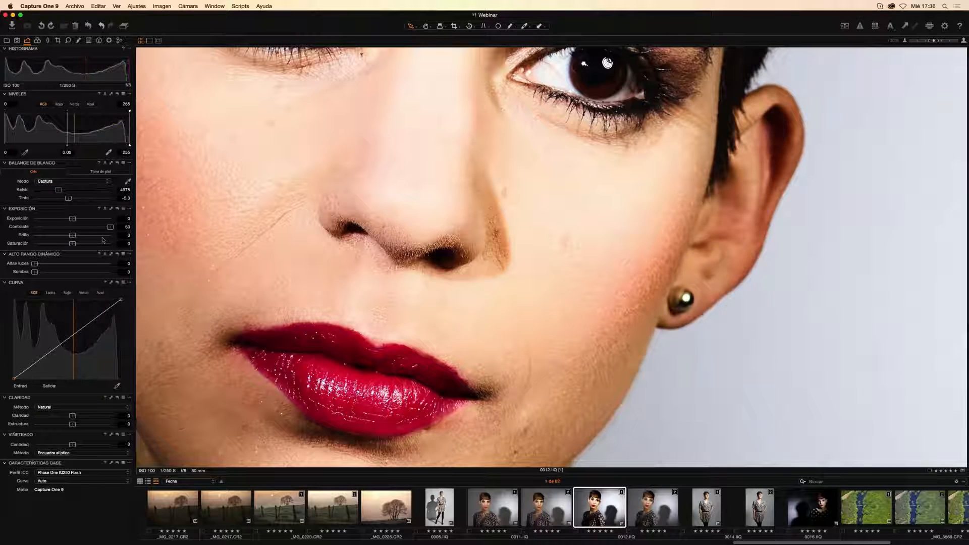
Try contrasts of 15 and -50 on the full floral-dress portrait and reset contrast to 0.
left_click_drag(110, 226, 82, 231)
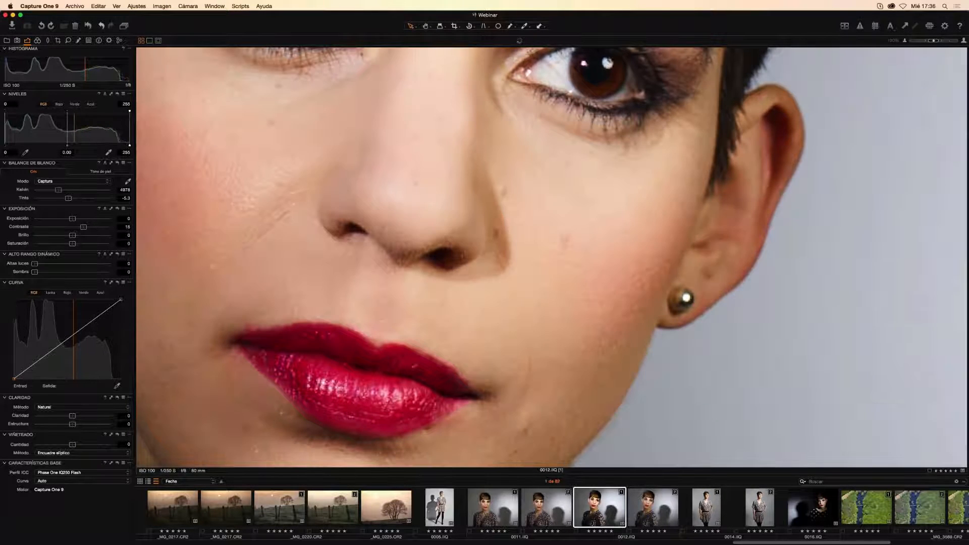
key("super+0")
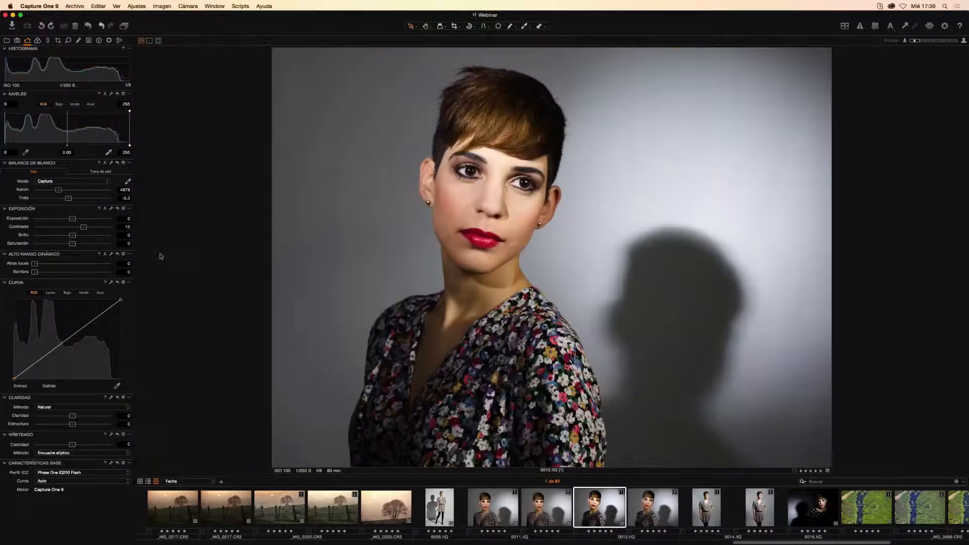
left_click_drag(83, 228, 2, 234)
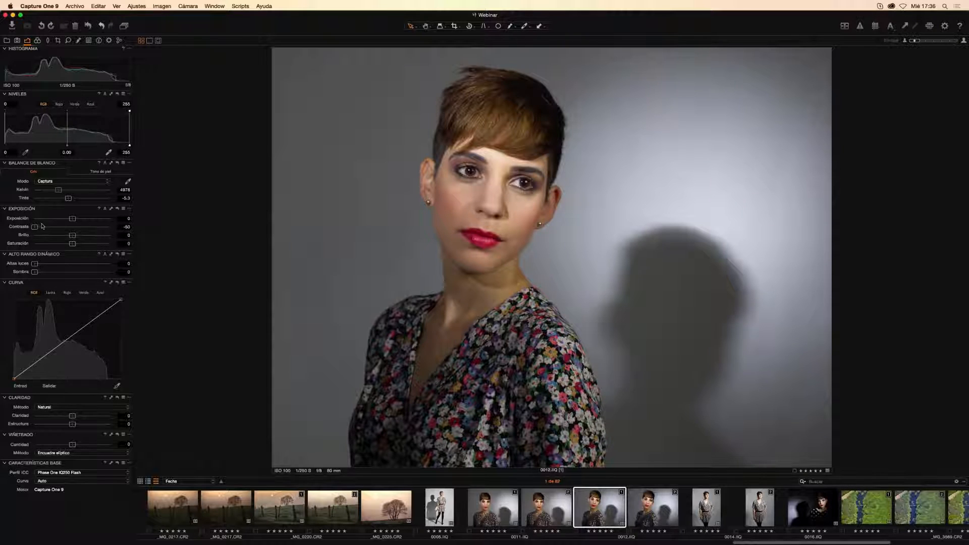
left_click_drag(35, 227, 2, 228)
double_click(35, 227)
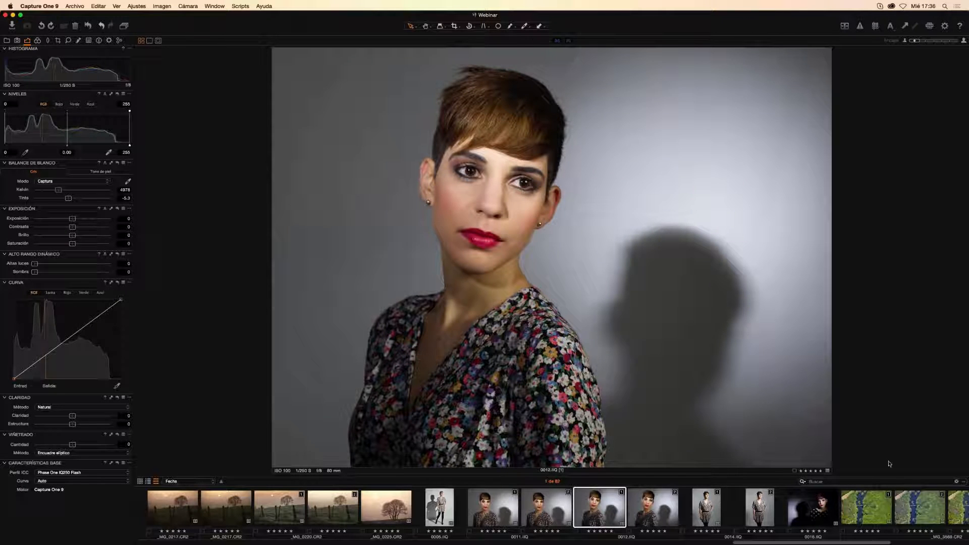
Open 0016.IIQ, raise its contrast to 41 while zoomed in on the face, and turn on the exposure warning.
left_click(817, 511)
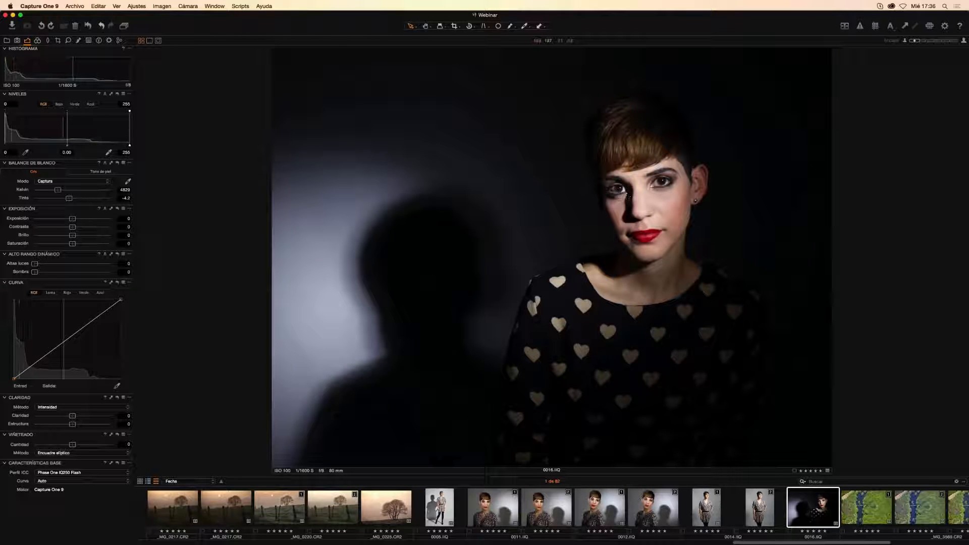
double_click(626, 195)
left_click_drag(637, 250, 584, 96)
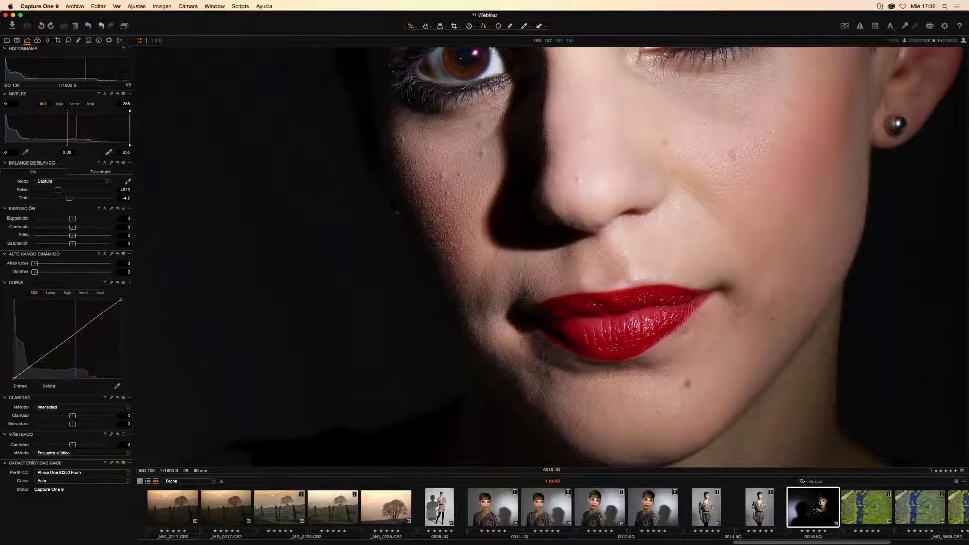
left_click_drag(73, 229, 104, 227)
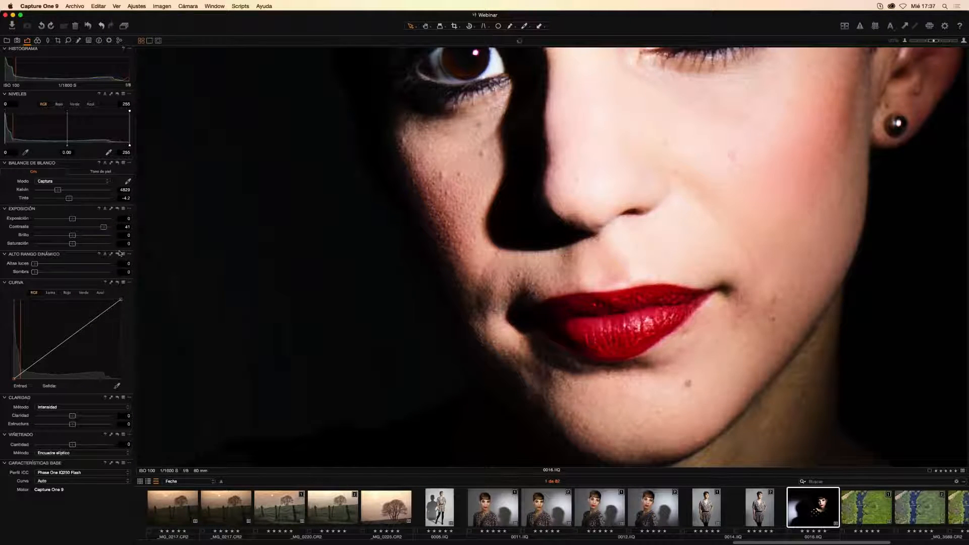
key("super+e")
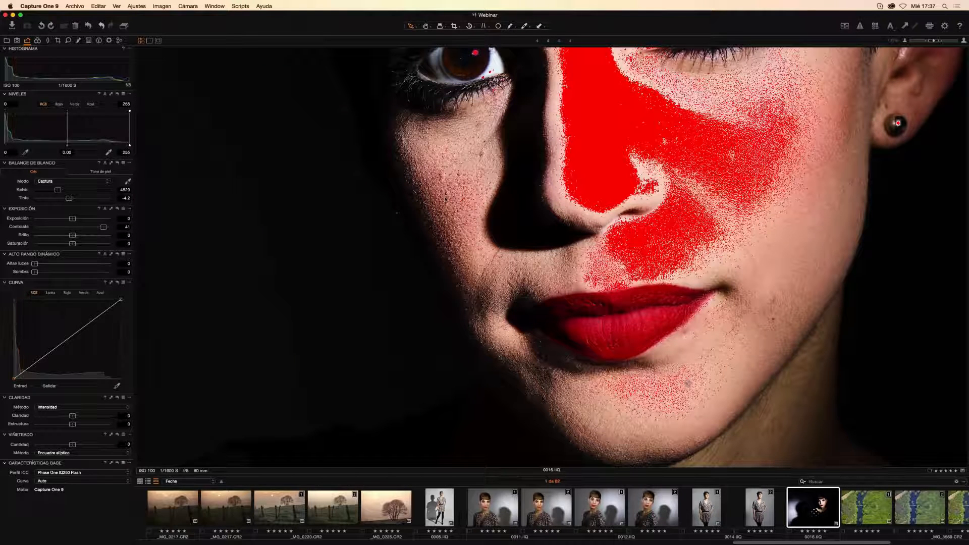
double_click(550, 190)
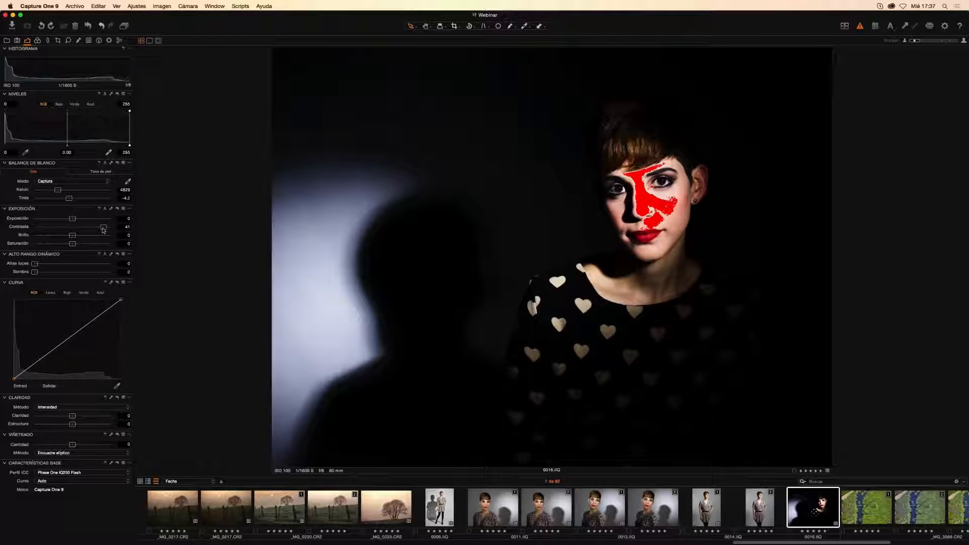
Try a contrast of 50 on the full dark portrait with the exposure warning on, and bring contrast back to 0.
left_click_drag(101, 227, 112, 228)
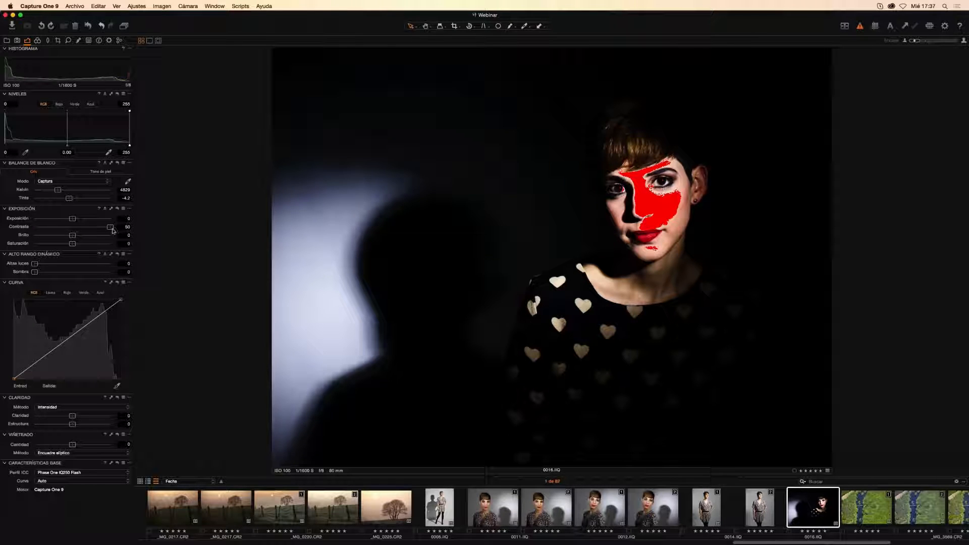
left_click_drag(112, 231, 103, 231)
mouse_move(84, 231)
left_mouse_down()
mouse_move(117, 232)
mouse_move(72, 229)
left_mouse_up()
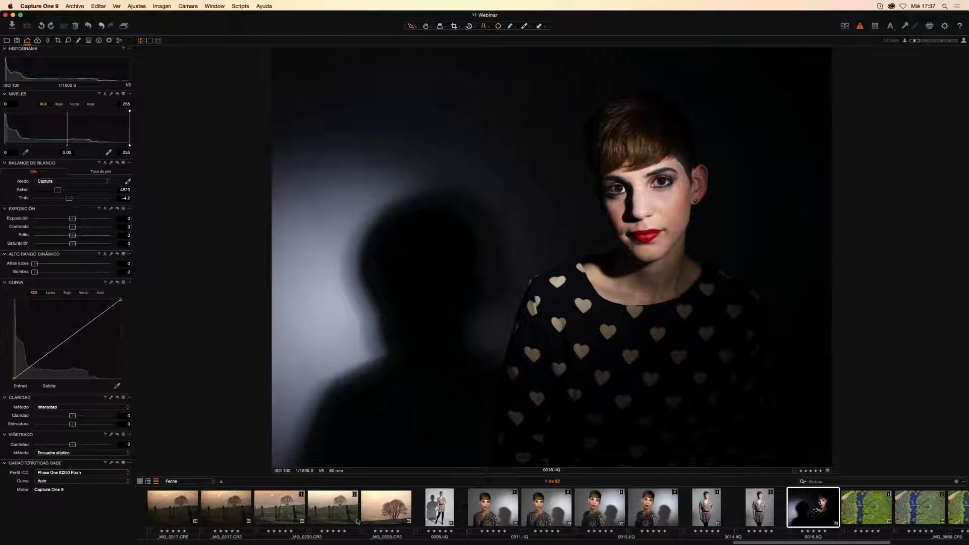
Open the second variant of _MG_0220.CR2, turn off the exposure warning, and set its contrast to 22.
left_click(333, 506)
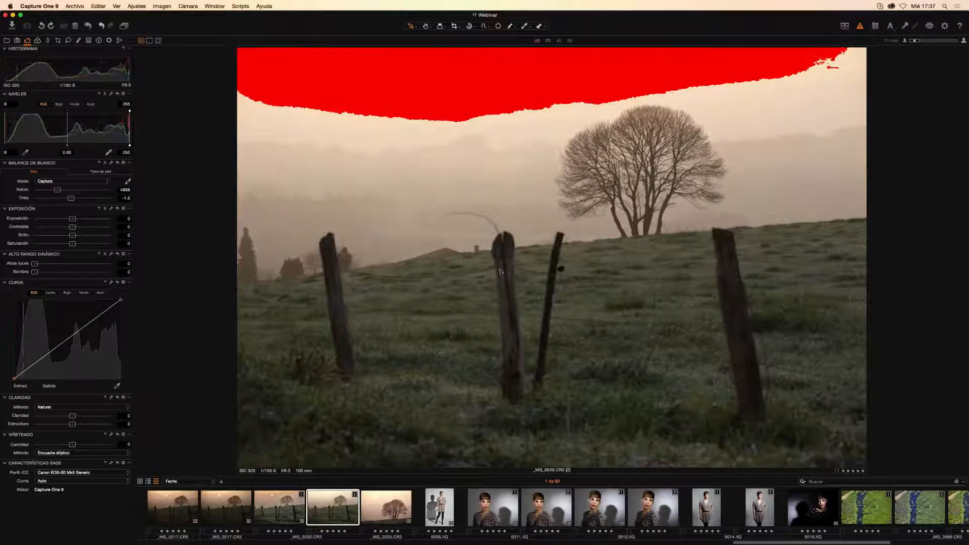
left_click(860, 27)
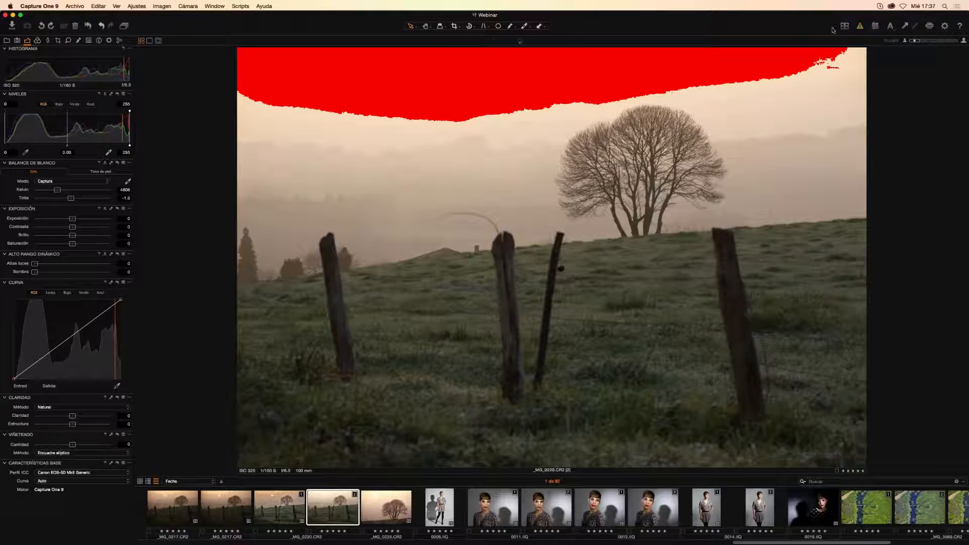
left_click_drag(73, 228, 89, 230)
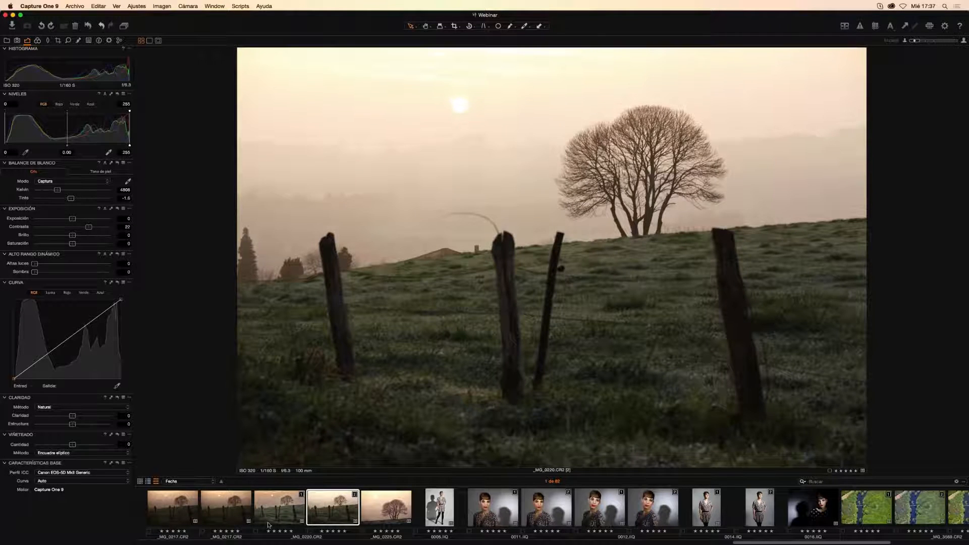
Open the first variant of _MG_0220.CR2, try a contrast of 27, and reset contrast to 0.
left_click(281, 515)
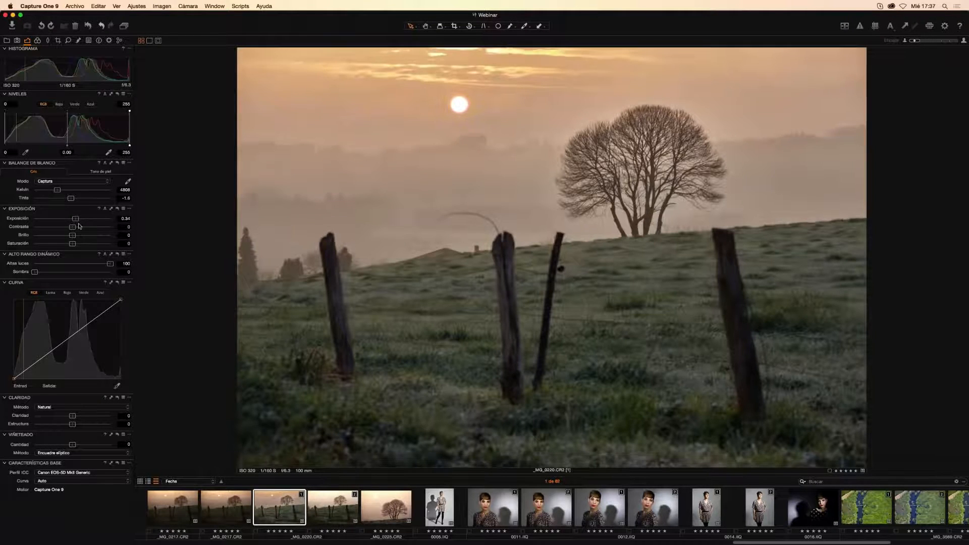
left_click_drag(74, 229, 94, 228)
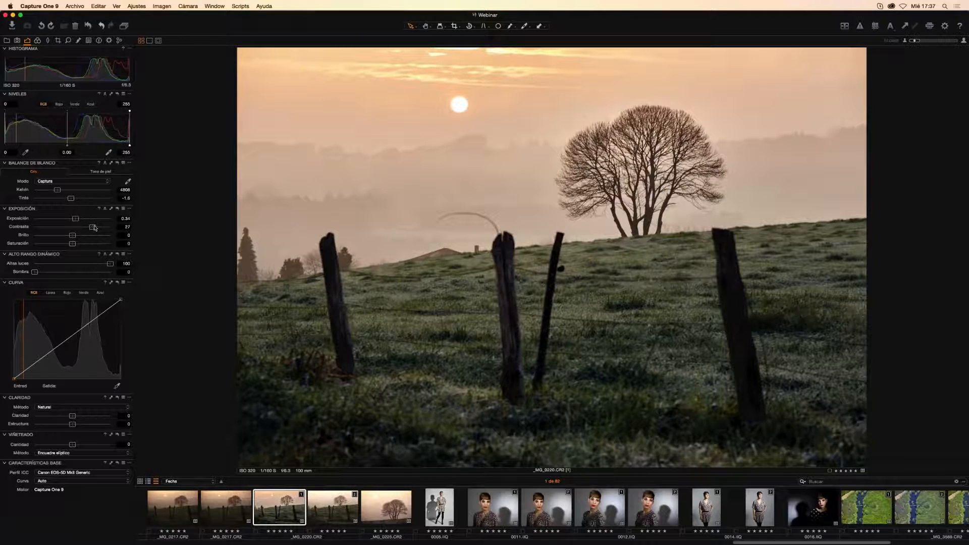
double_click(94, 227)
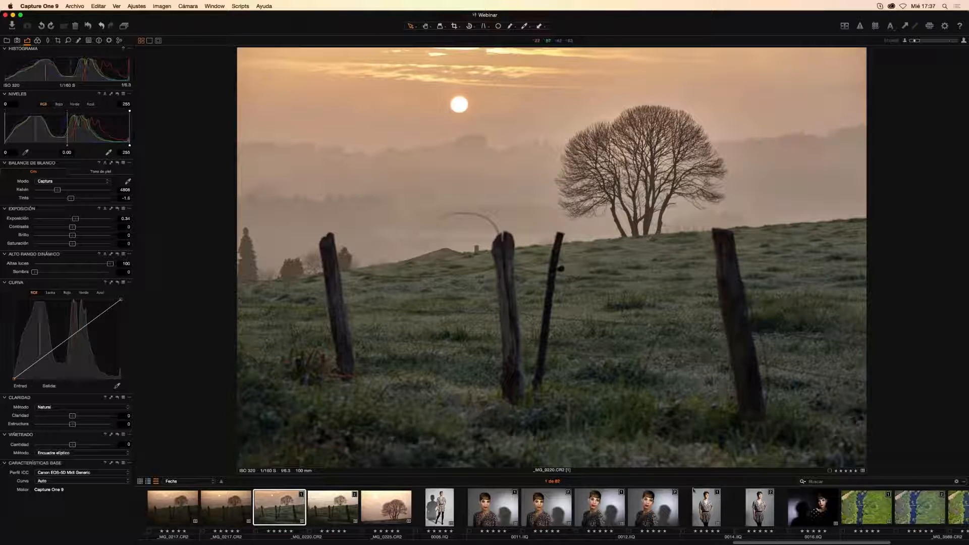
Open the first variant of 0012.IIQ, try brightnesses of 24 and 22, turn on the exposure warning, and bring brightness back to 0.
left_click(653, 520)
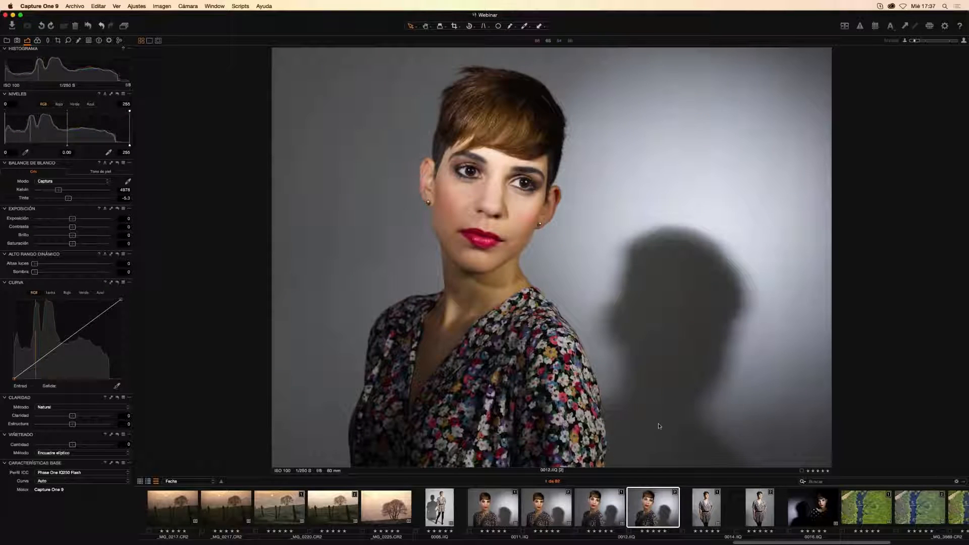
left_click(606, 521)
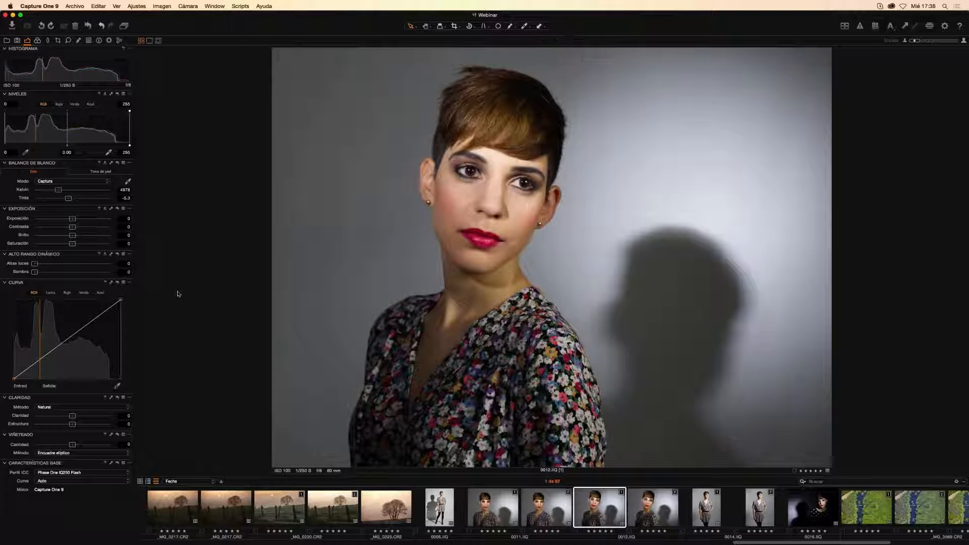
mouse_move(73, 236)
left_mouse_down()
mouse_move(103, 234)
mouse_move(90, 235)
left_mouse_up()
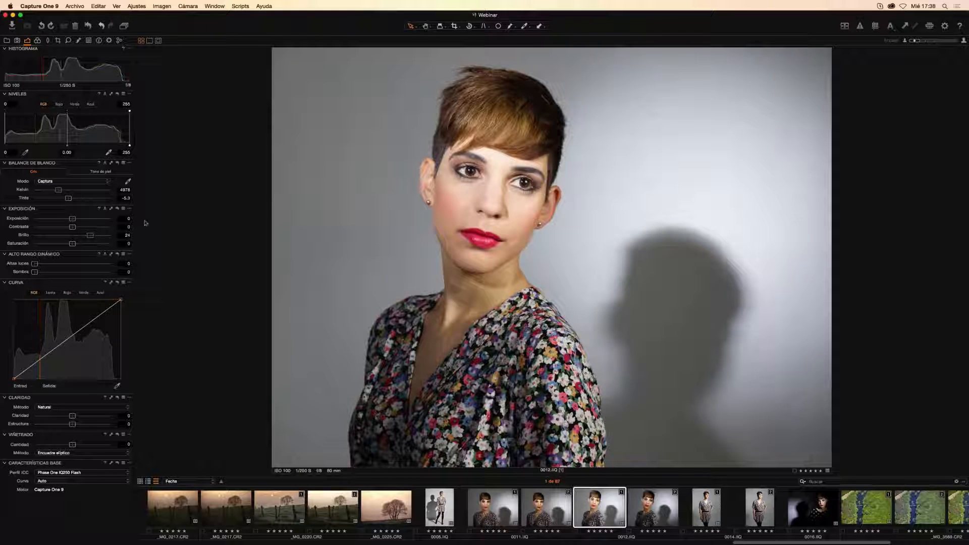
mouse_move(91, 239)
left_mouse_down()
mouse_move(38, 240)
mouse_move(98, 233)
mouse_move(89, 235)
left_mouse_up()
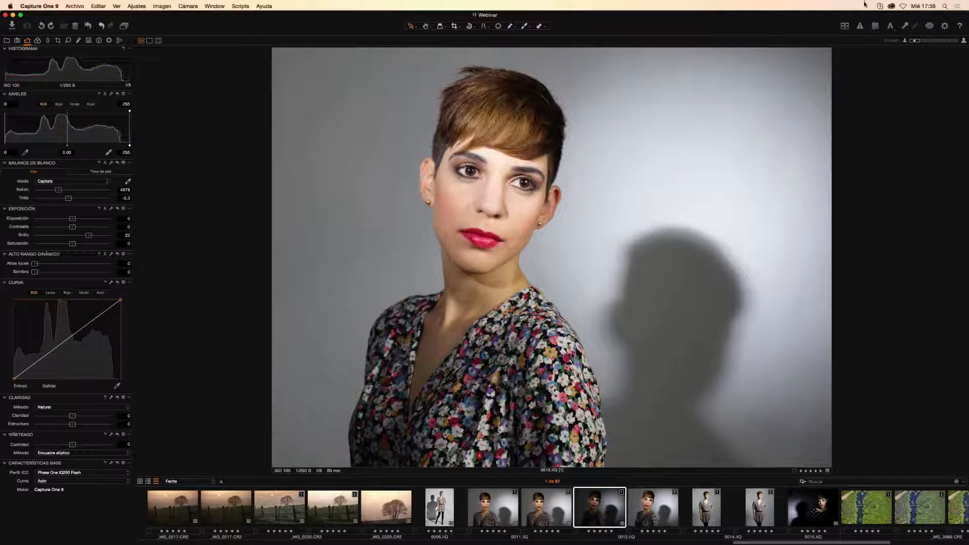
left_click(863, 26)
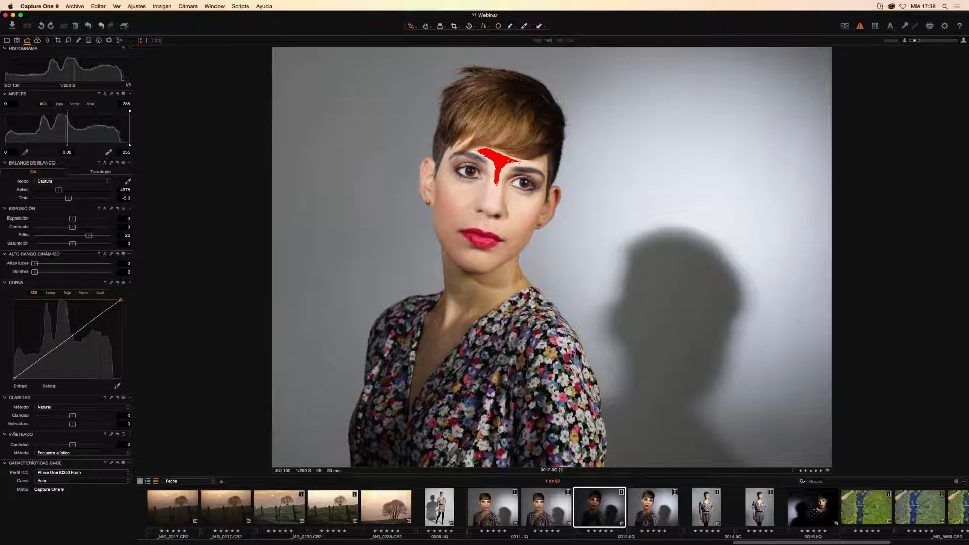
left_click_drag(88, 238, 71, 242)
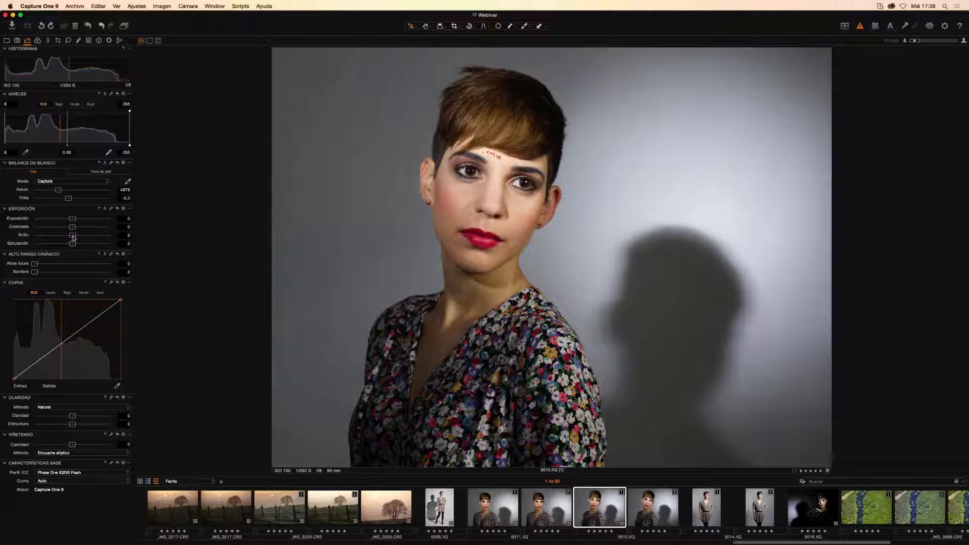
Zoom in on the face with the exposure warning off, try brightnesses of 43 and -25, and reset brightness to 0.
double_click(461, 204)
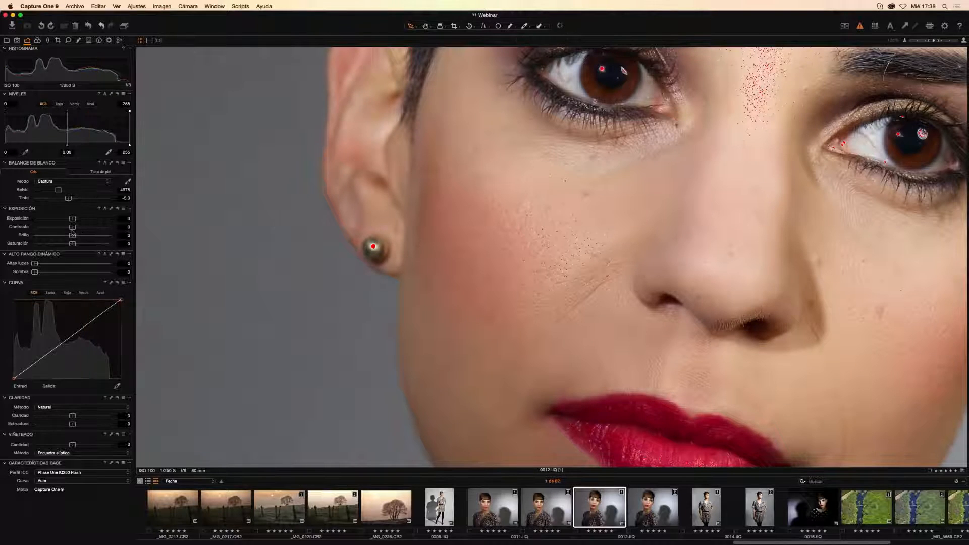
left_click(859, 26)
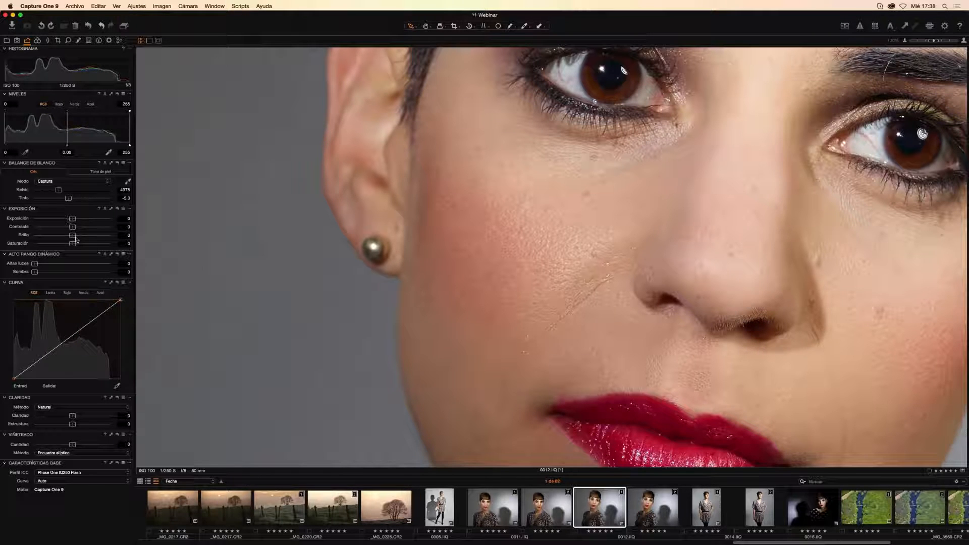
left_click_drag(74, 235, 108, 234)
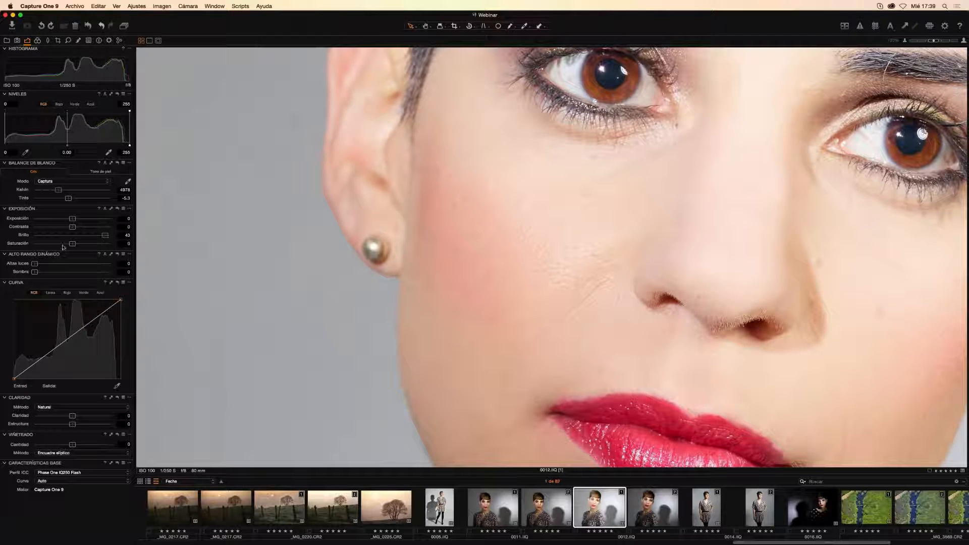
left_click_drag(105, 238, 48, 241)
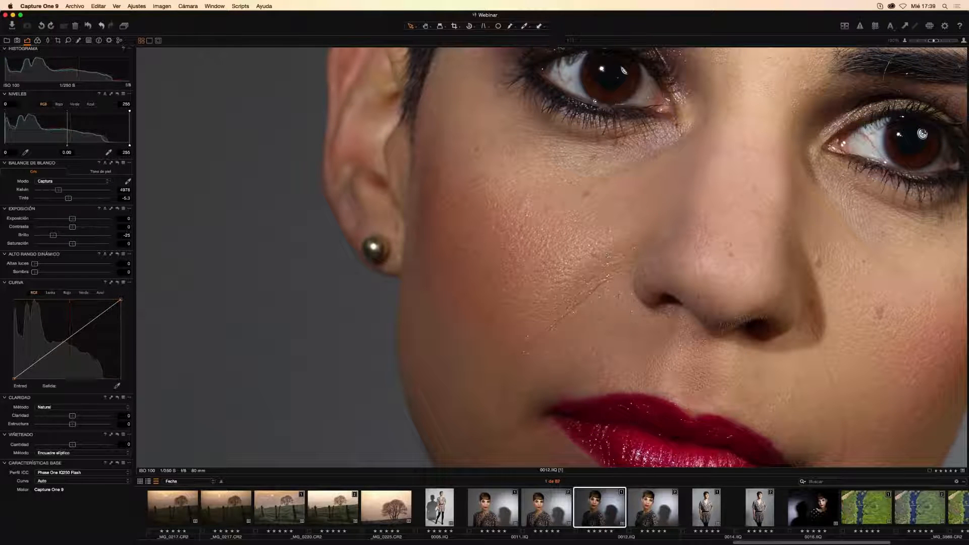
double_click(53, 235)
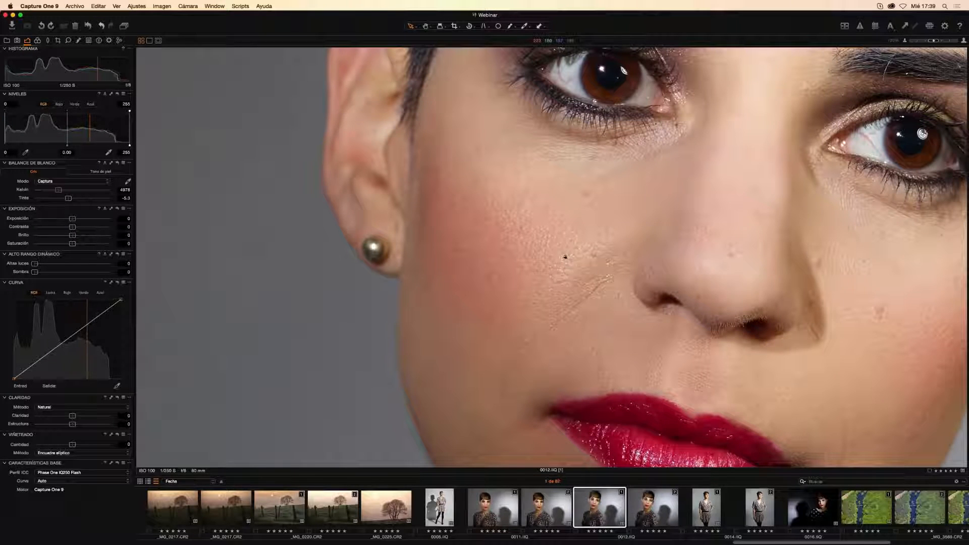
double_click(566, 257)
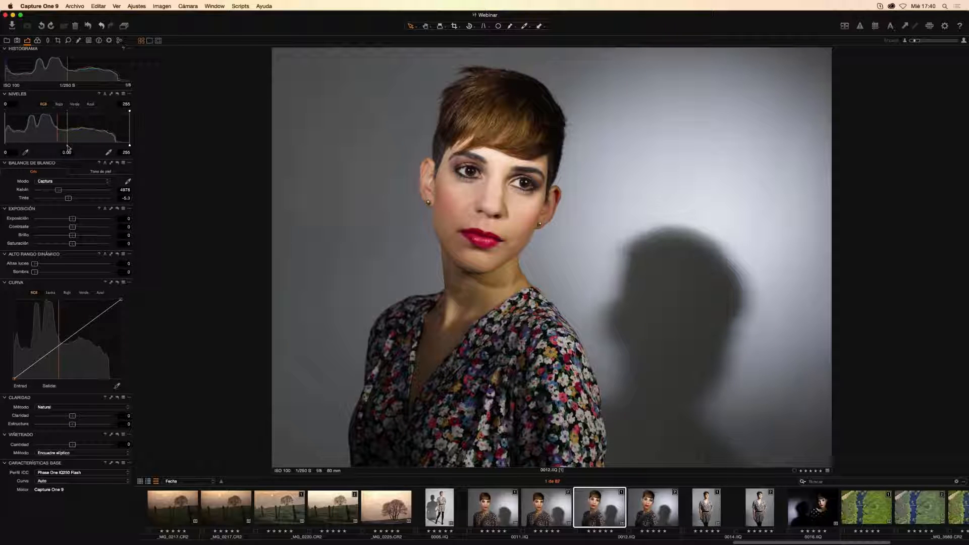
Try a levels midtone of -0.21 on the full floral-dress portrait and reset it to 0.
mouse_move(68, 147)
left_mouse_down()
mouse_move(47, 148)
mouse_move(79, 144)
left_mouse_up()
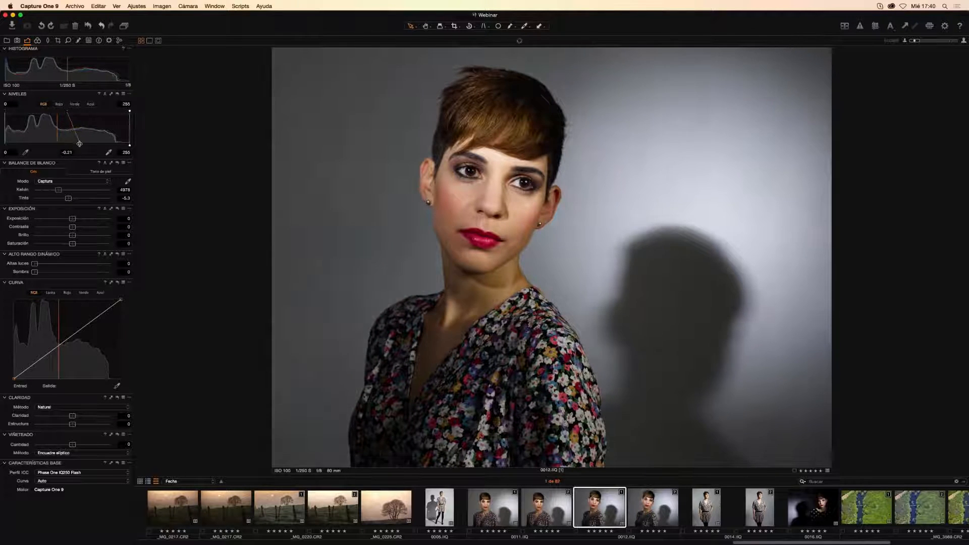
double_click(79, 145)
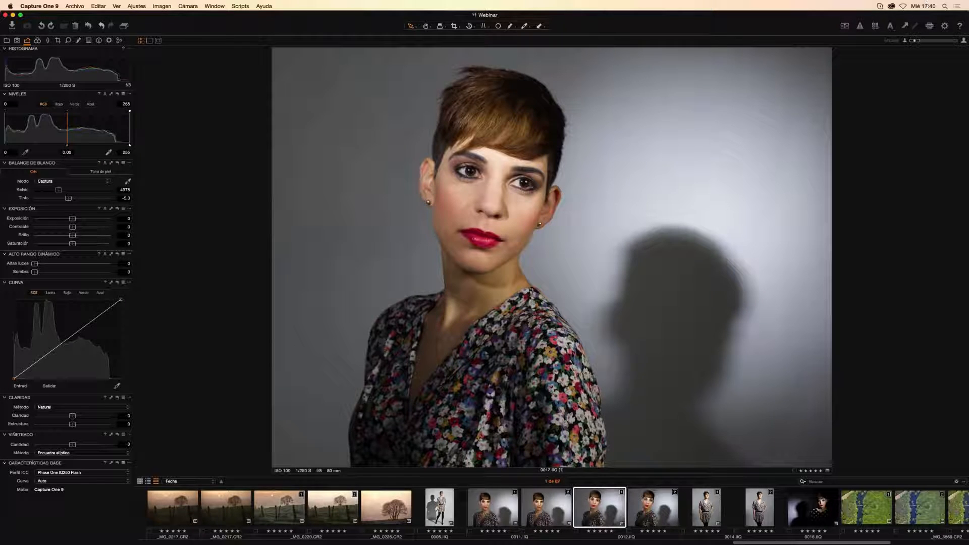
left_click(962, 27)
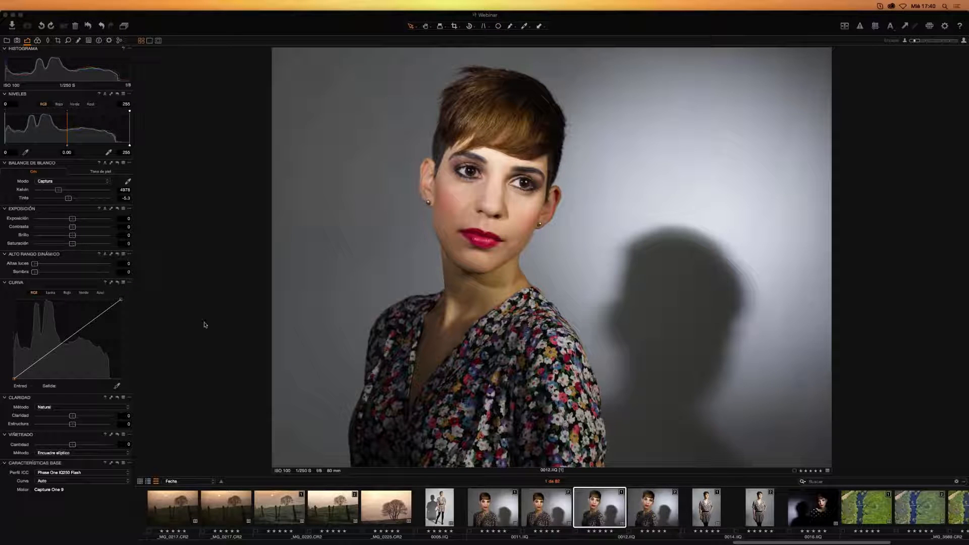
Open the yellow wall photo CF000121.IIQ, try a saturation of -100, and reset saturation to 0.
scroll(656, 505, "left", 5)
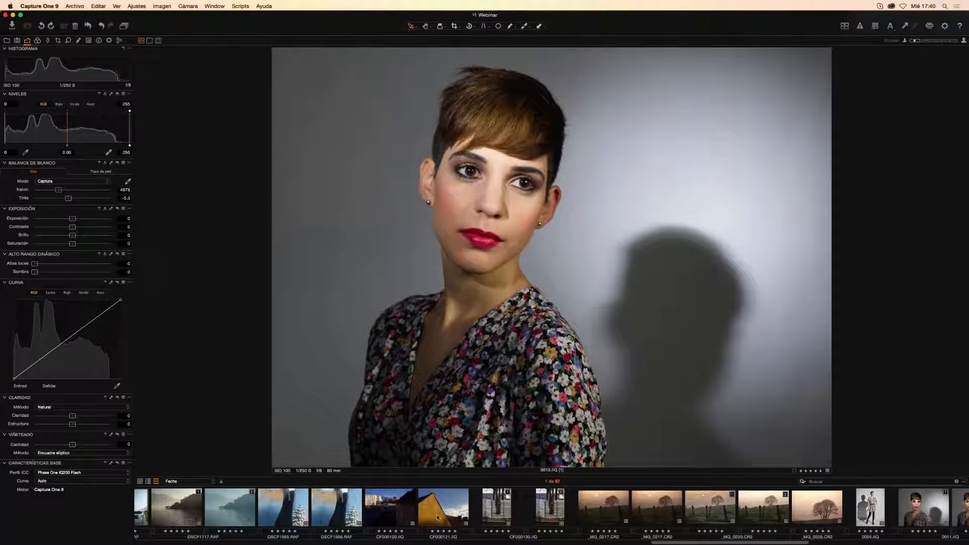
left_click(435, 513)
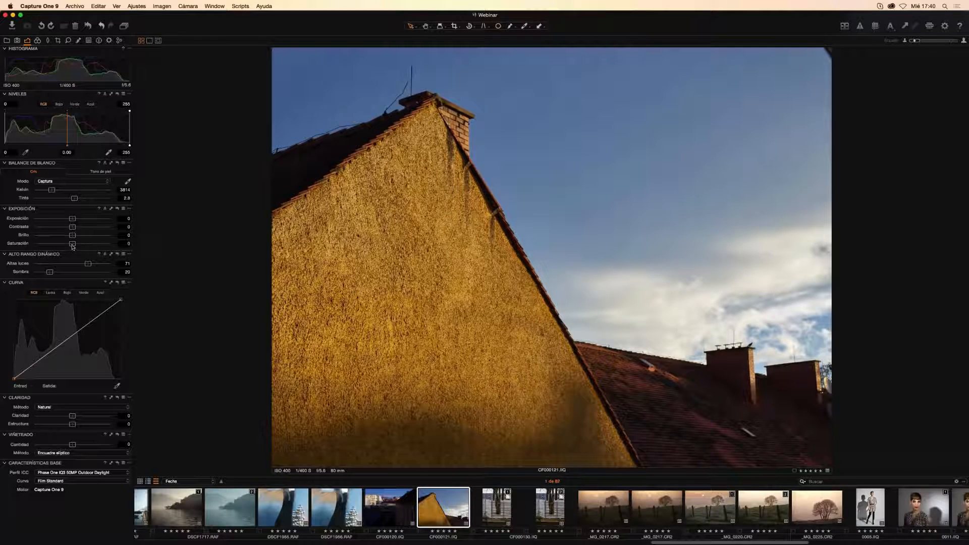
mouse_move(72, 246)
left_mouse_down()
mouse_move(136, 247)
mouse_move(72, 248)
left_mouse_up()
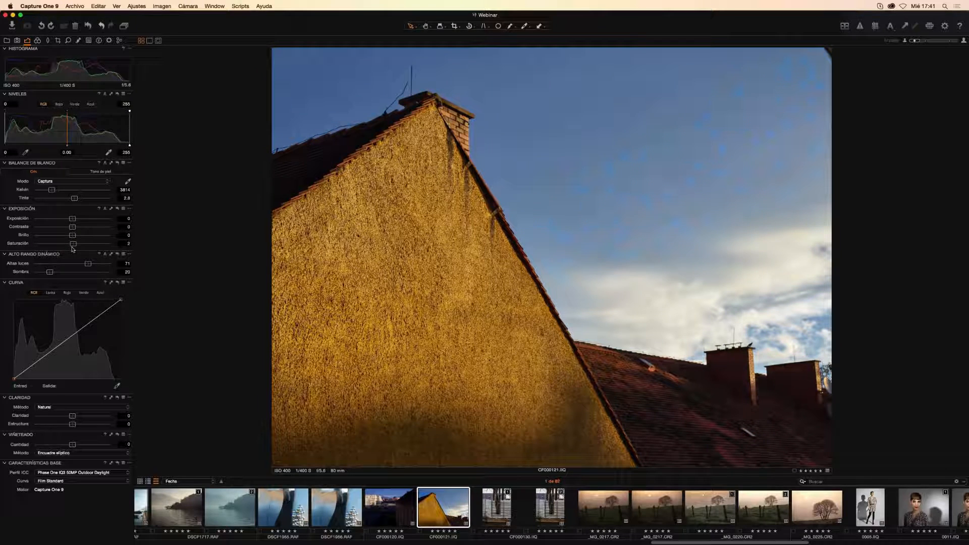
left_click_drag(72, 249, 2, 250)
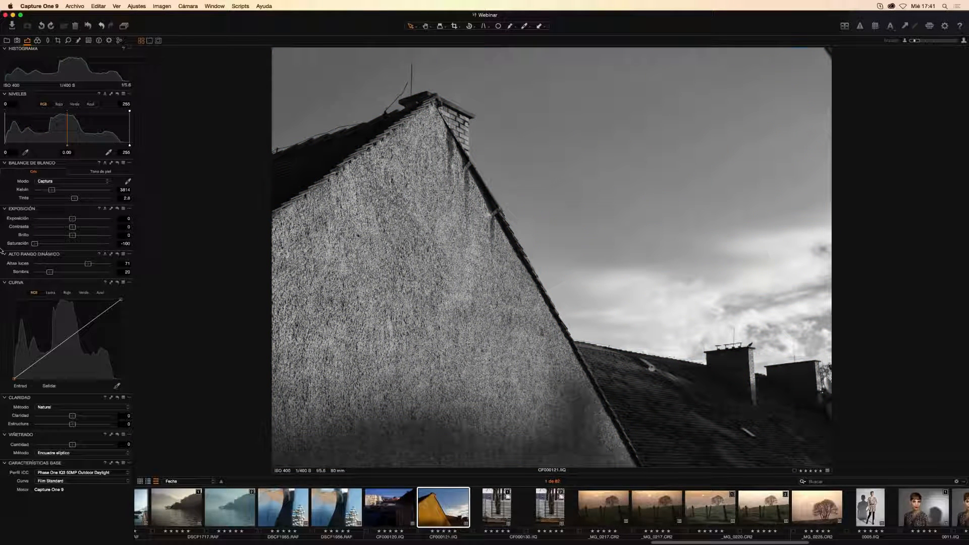
double_click(34, 244)
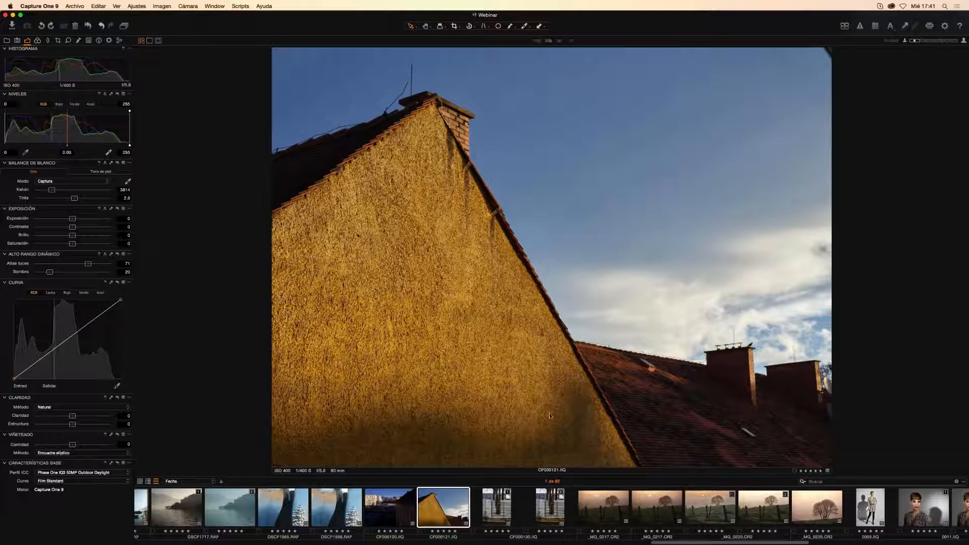
Open the second variant of 0014.IIQ and check the blown highlights on the face using the exposure warning, switching it off when done.
scroll(707, 508, "right", 10)
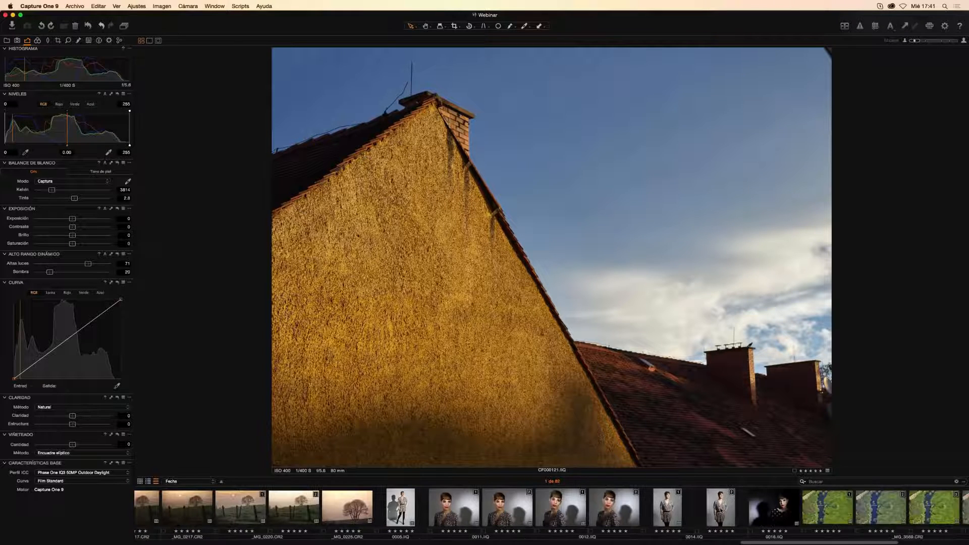
left_click(721, 509)
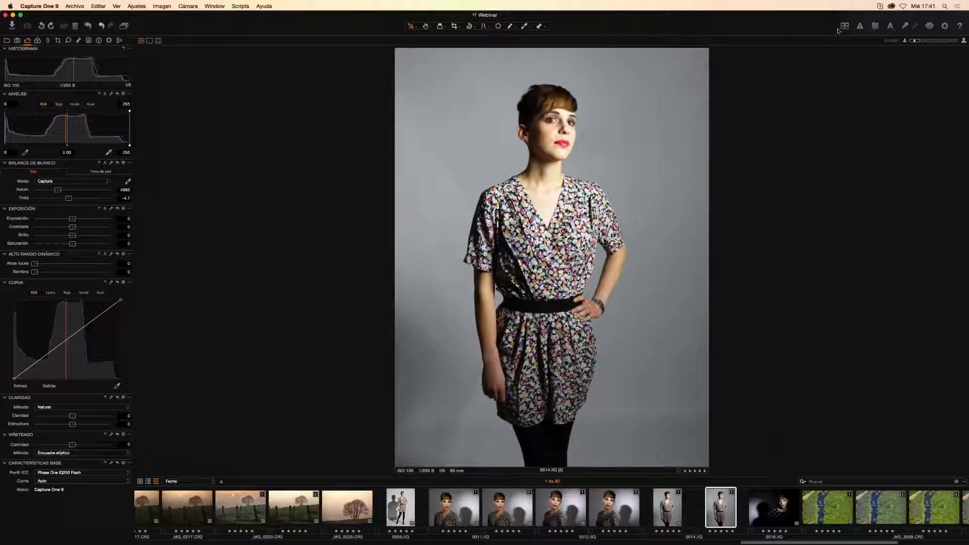
left_click(860, 27)
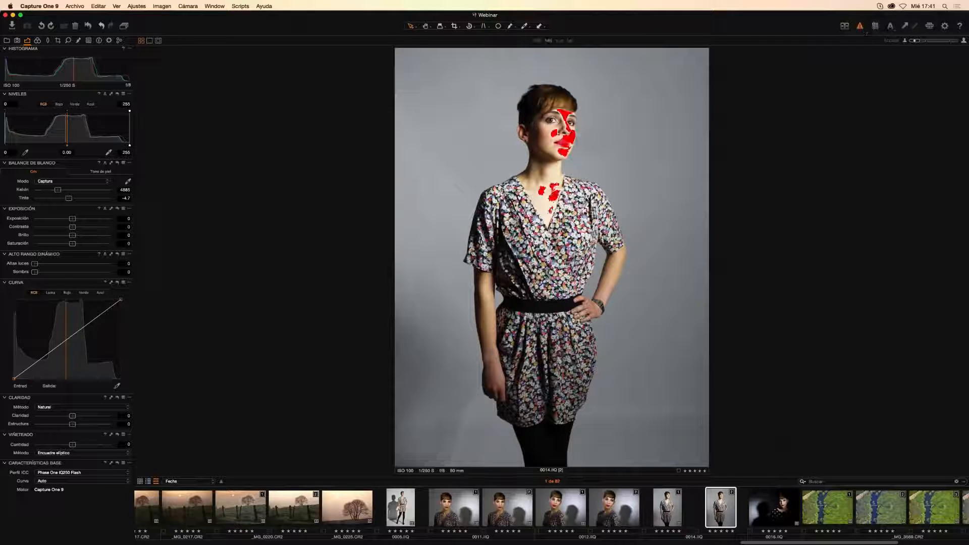
double_click(570, 139)
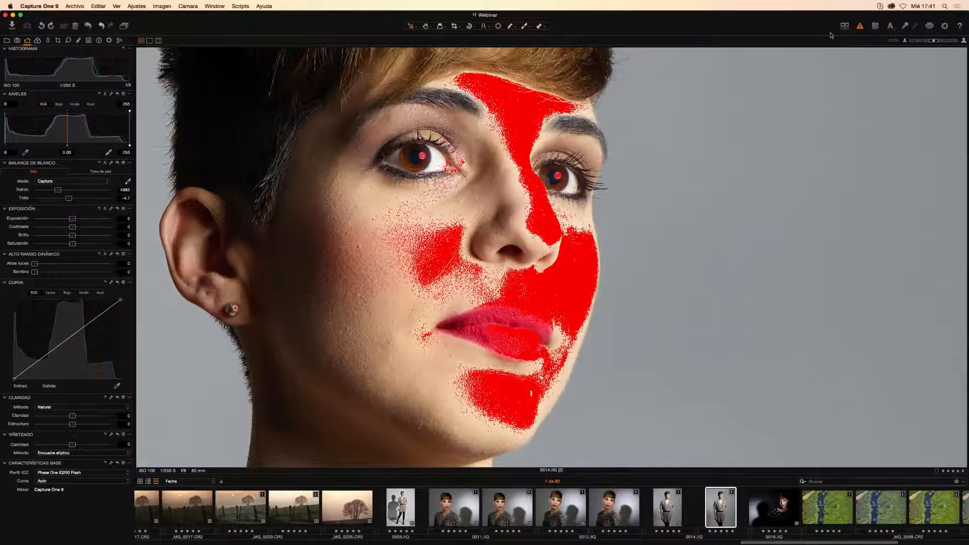
left_click(859, 26)
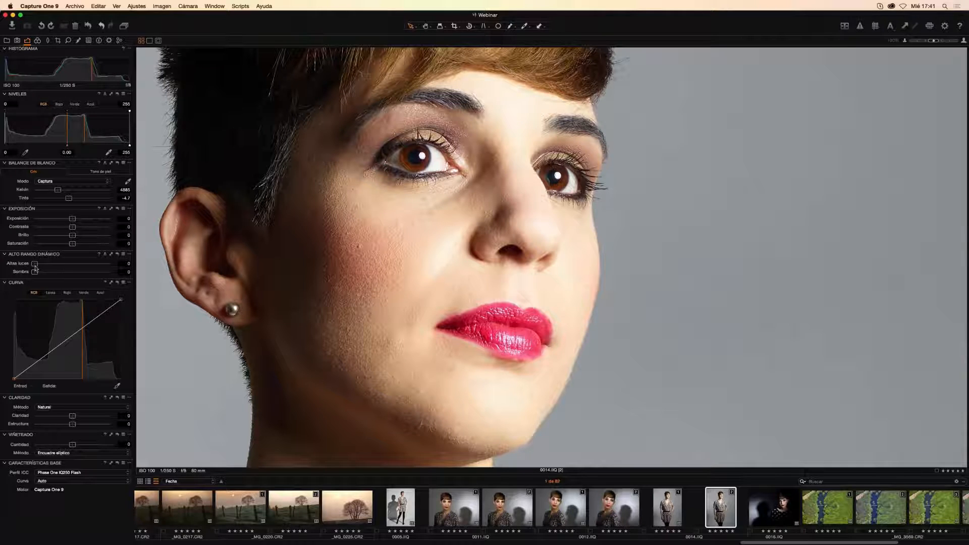
Try high dynamic range highlights of 100 and shadows of 100 separately on the zoomed-in face, returning each to 0.
left_click_drag(35, 264, 110, 264)
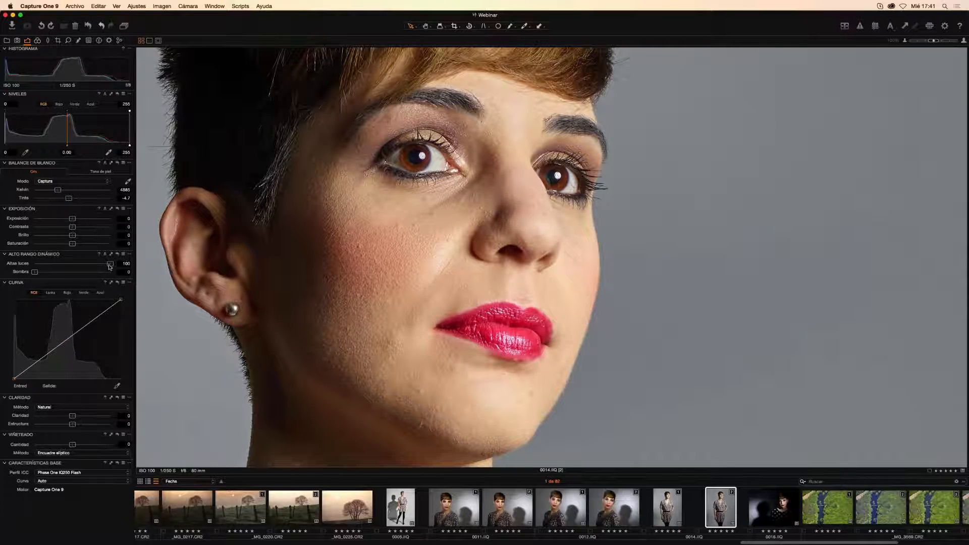
left_click_drag(110, 264, 33, 264)
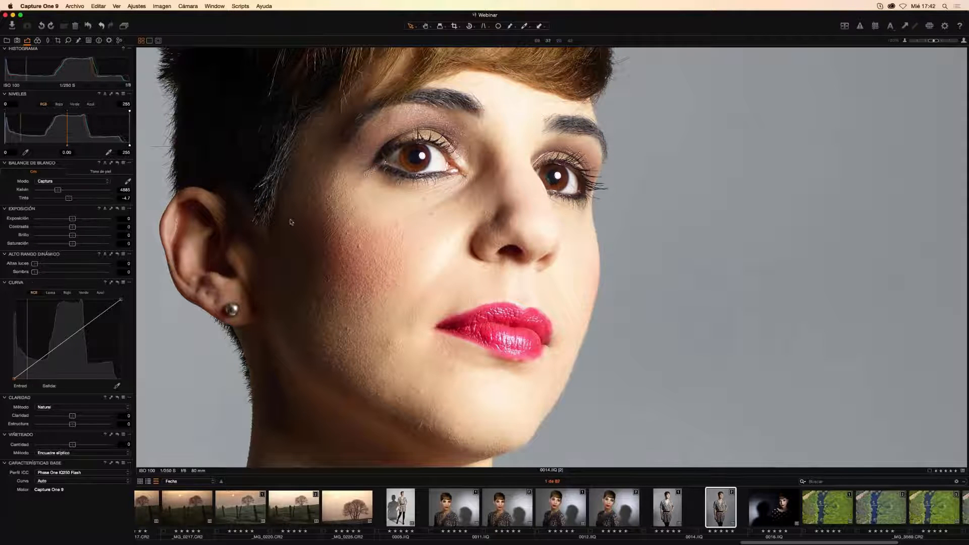
left_click_drag(33, 272, 187, 285)
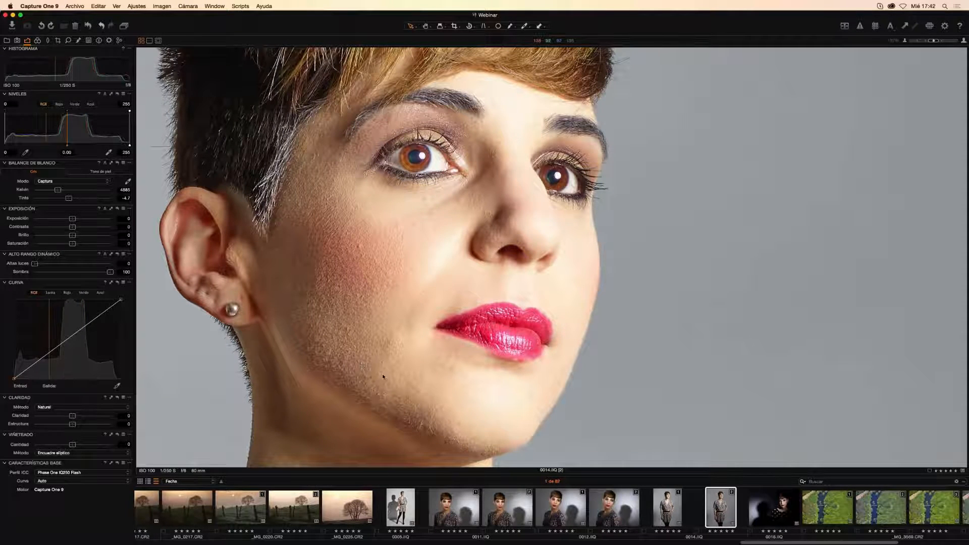
left_click_drag(110, 272, 43, 272)
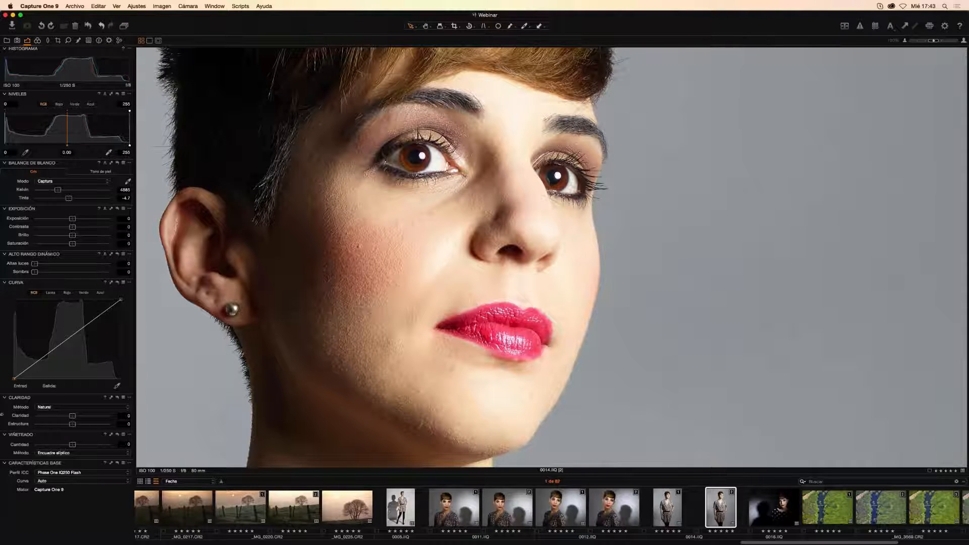
Move the Clarity tool directly above the Curve tool, then try a clarity of 100 on the face and reset it to 0.
left_click_drag(15, 397, 15, 283)
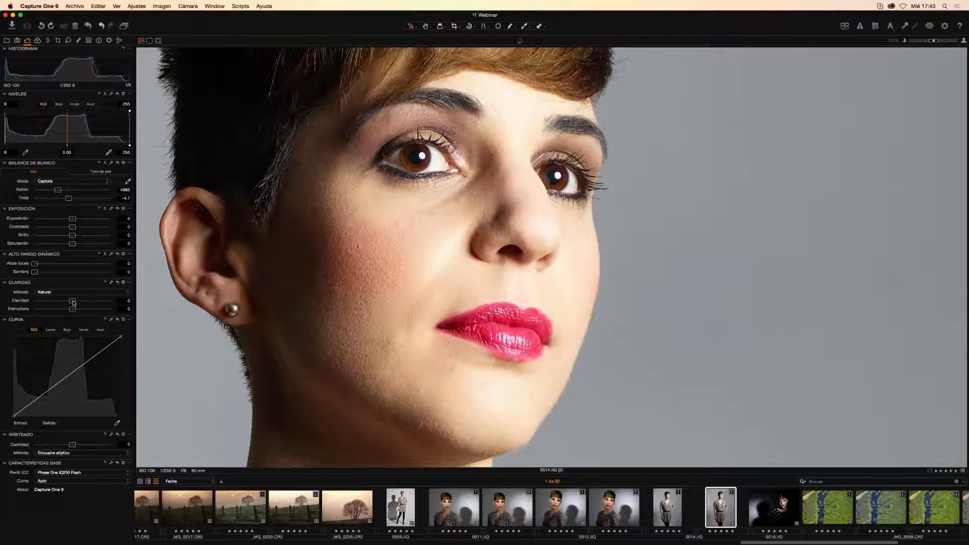
left_click_drag(72, 303, 113, 300)
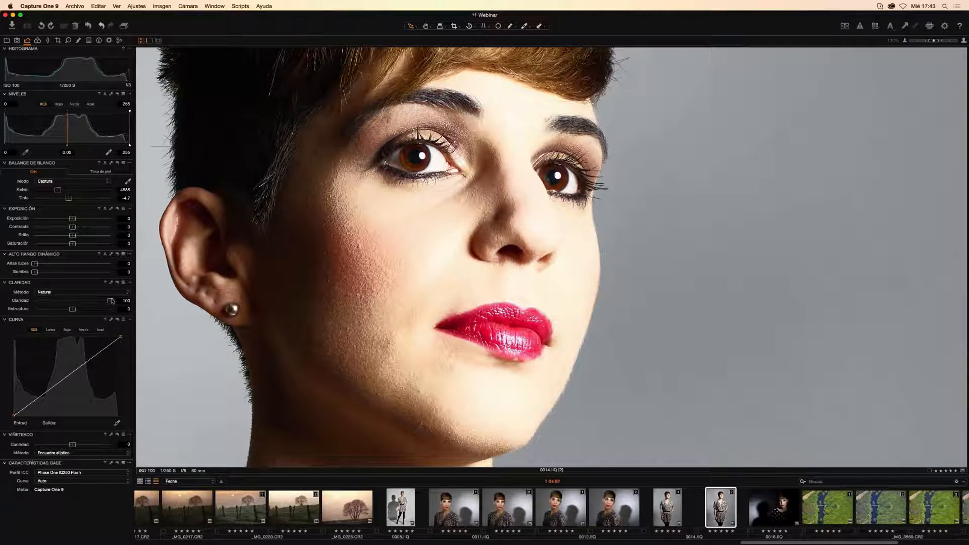
left_click_drag(111, 301, 106, 301)
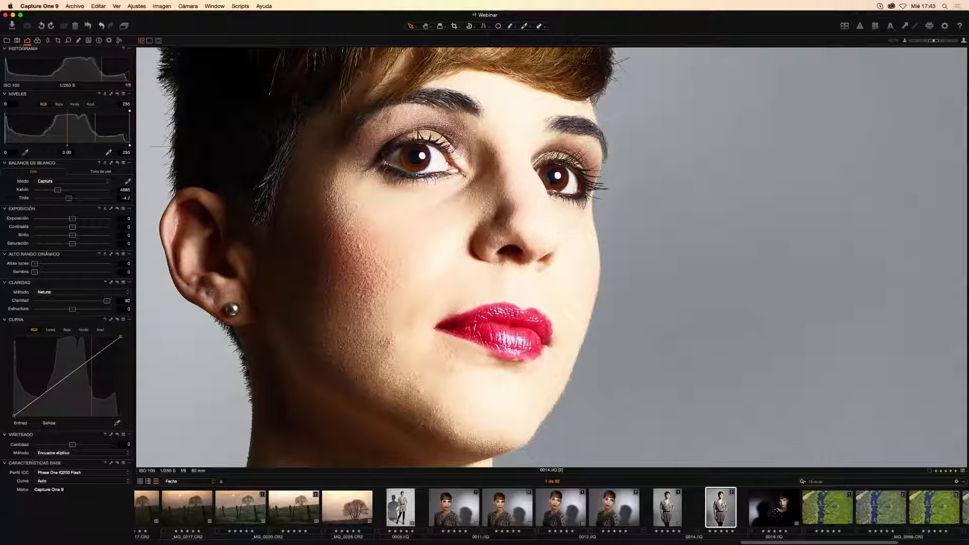
double_click(107, 301)
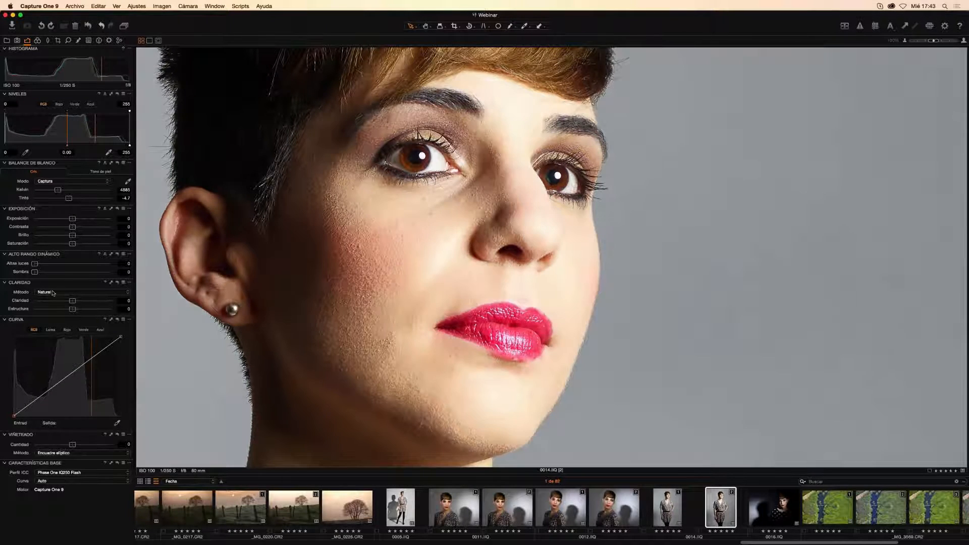
Try a clarity of 100 on the face with the Natural method explicitly selected.
left_click(57, 292)
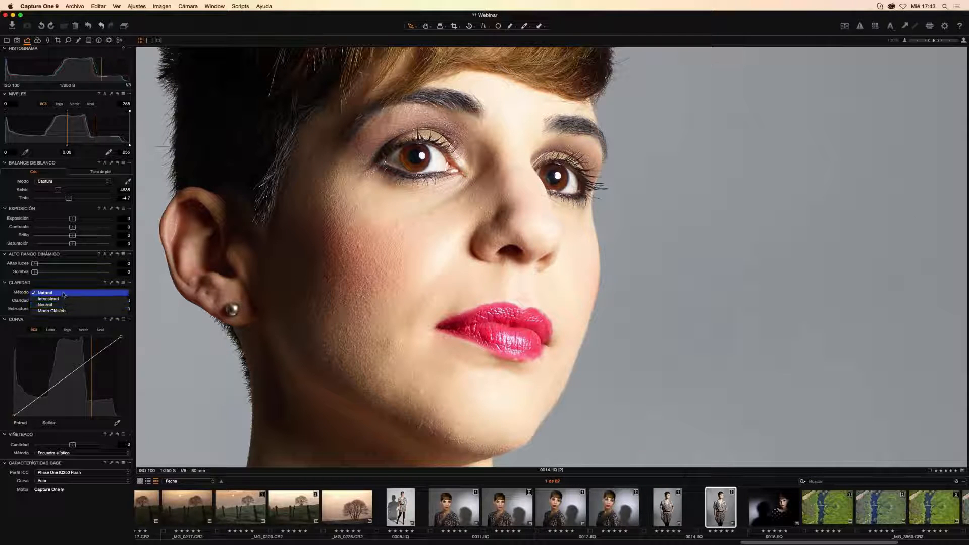
left_click(63, 293)
left_click_drag(72, 301, 158, 303)
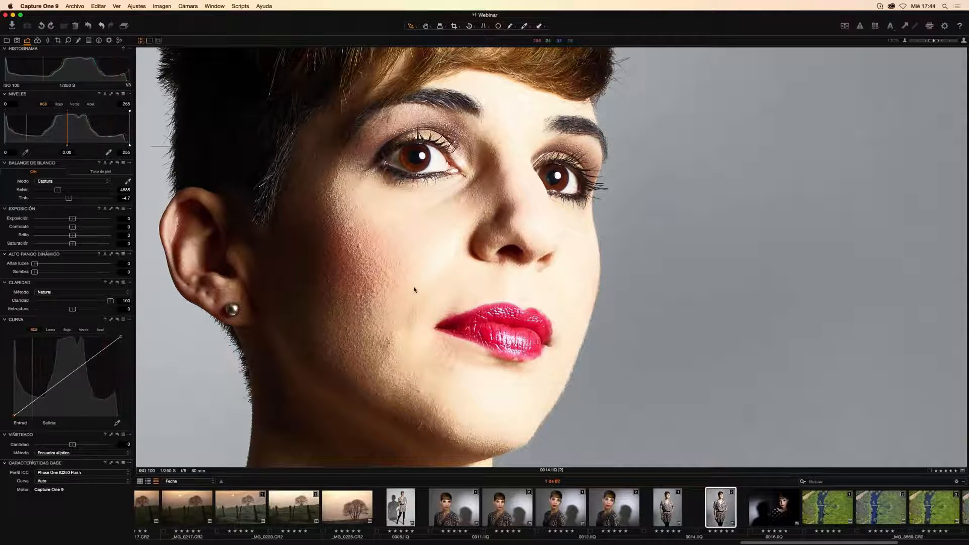
left_click(96, 296)
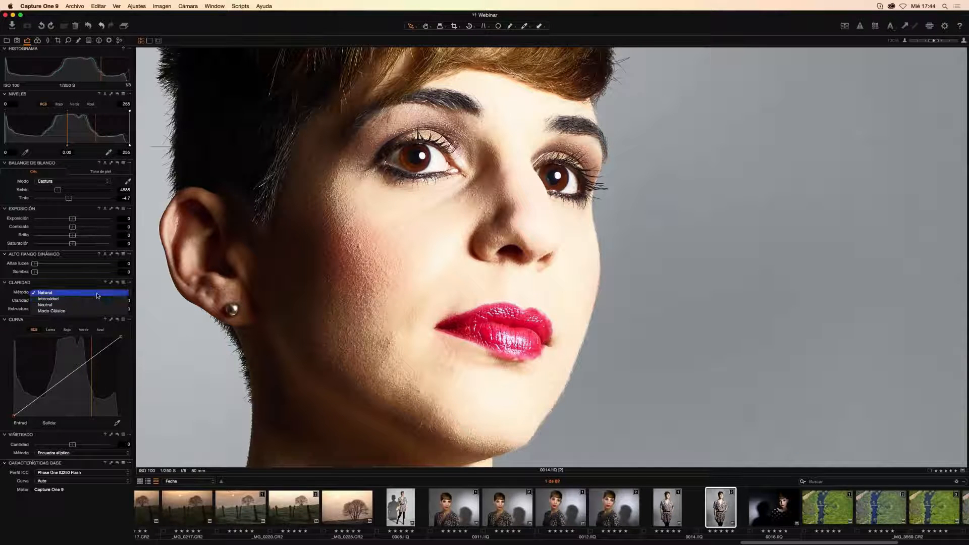
left_click(96, 291)
left_click_drag(110, 301, 110, 301)
double_click(109, 301)
Compare a clarity of 100 with the Intensidad and Neutral methods on the face, resetting clarity to 0 each time.
left_click(102, 292)
left_click(92, 300)
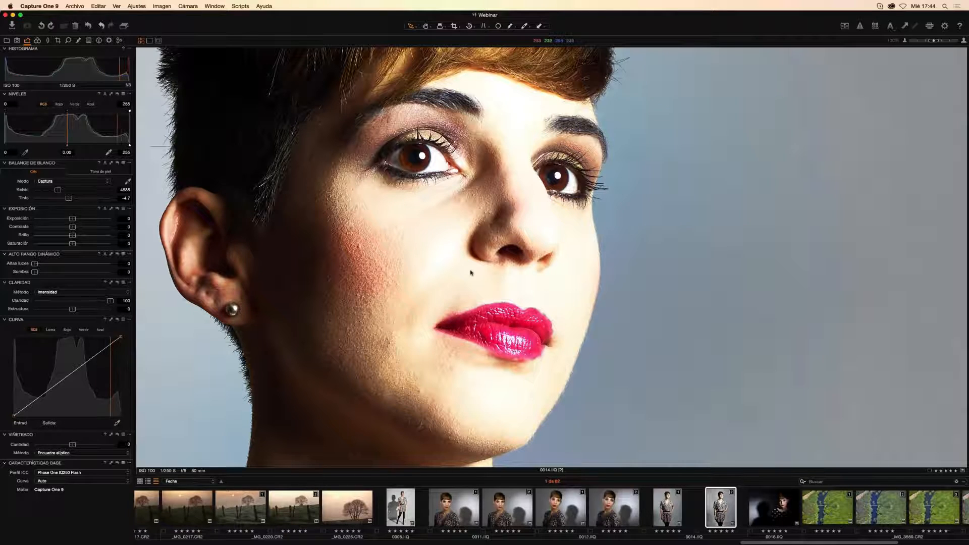
double_click(110, 301)
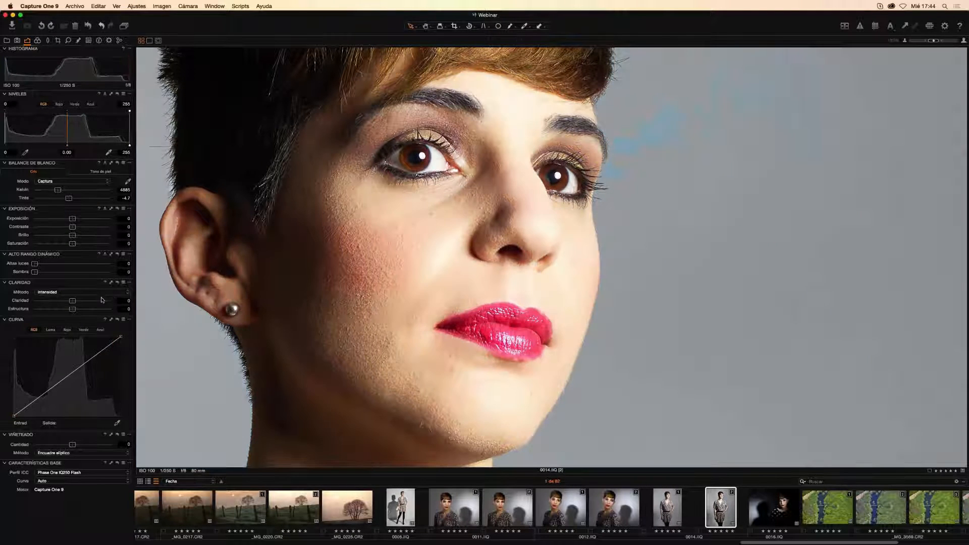
left_click(105, 296)
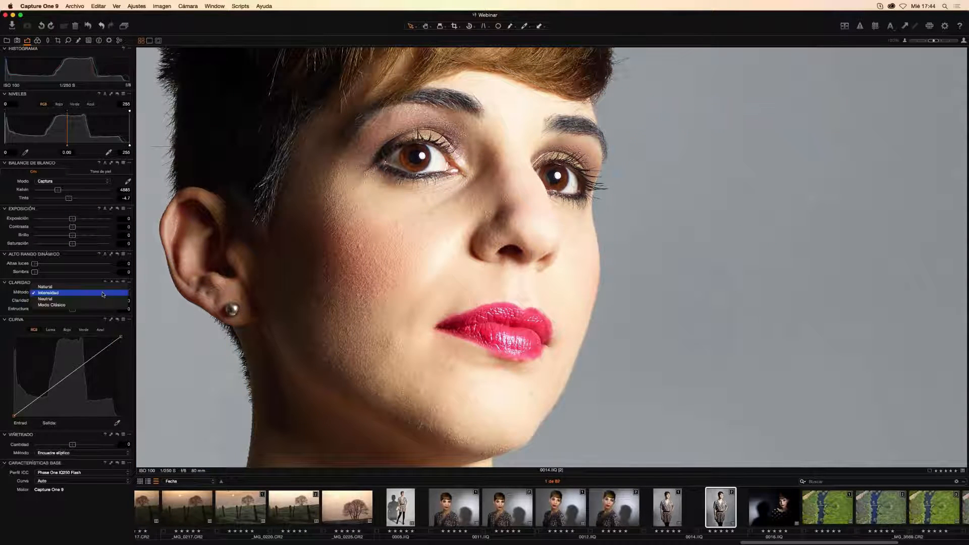
left_click(100, 301)
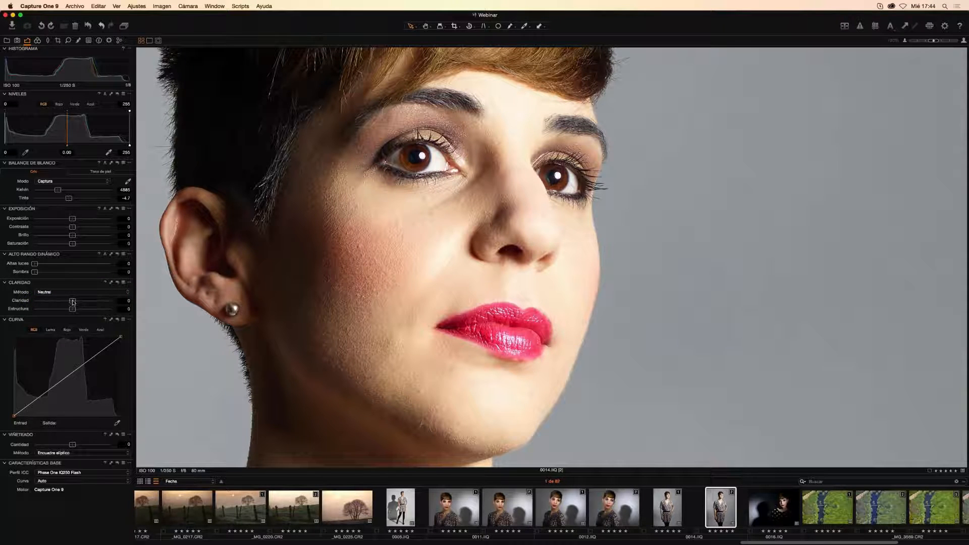
left_click_drag(73, 301, 110, 300)
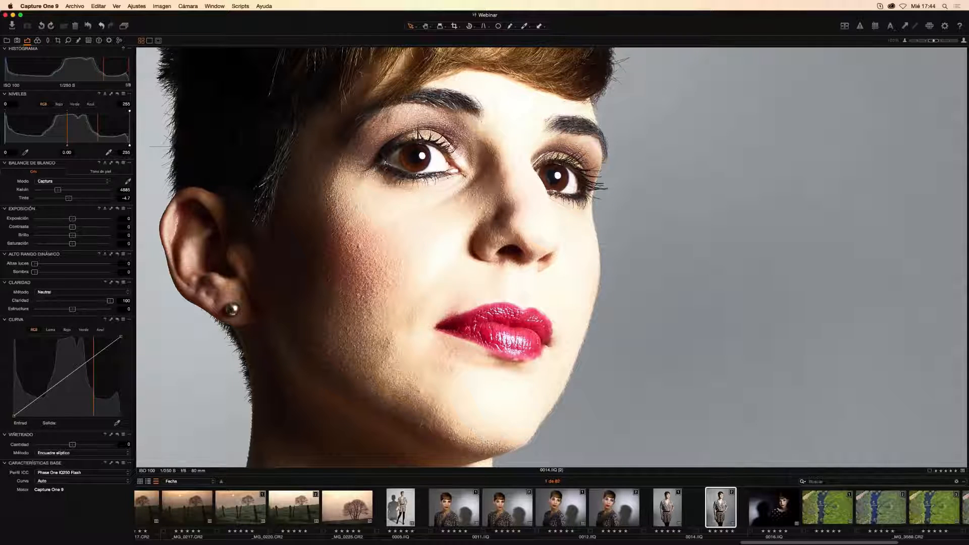
double_click(110, 300)
Switch the portrait's clarity method to Modo Clásico and set clarity to 100.
left_click(90, 292)
left_click(95, 301)
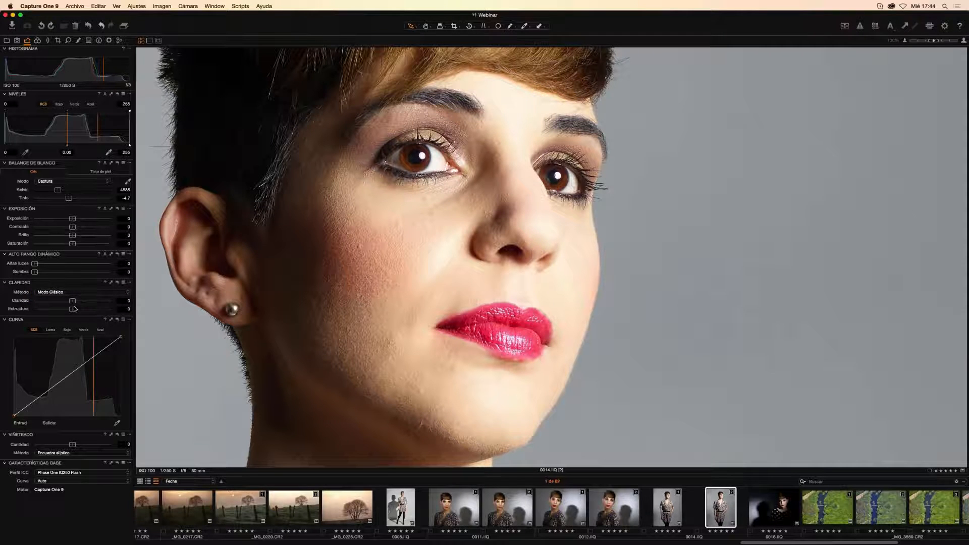
left_click_drag(75, 303, 138, 299)
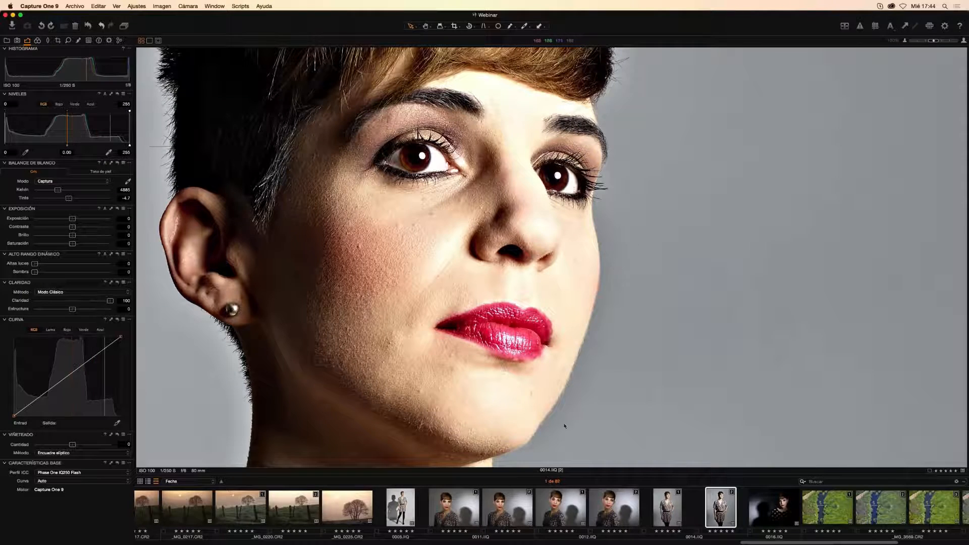
Open the cantilevered building photo DSCF0950.RAF from the filmstrip and fit the whole image in view.
scroll(555, 497, "left", 2)
scroll(555, 497, "left", 20)
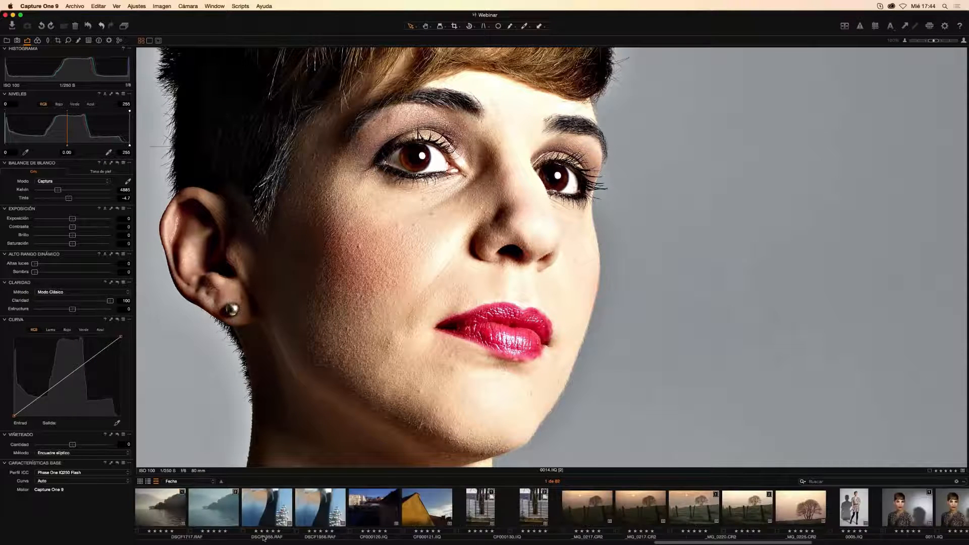
scroll(777, 449, "up", 8)
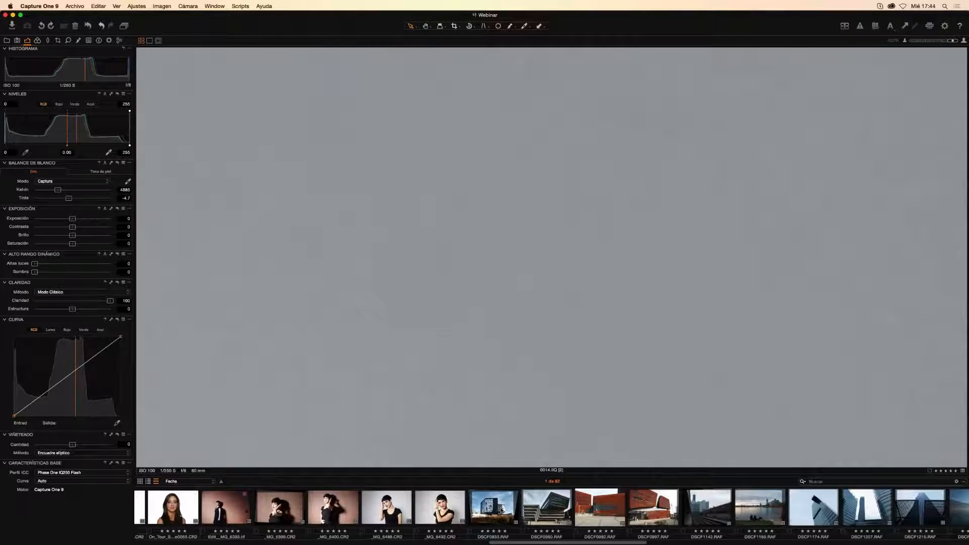
left_click(541, 511)
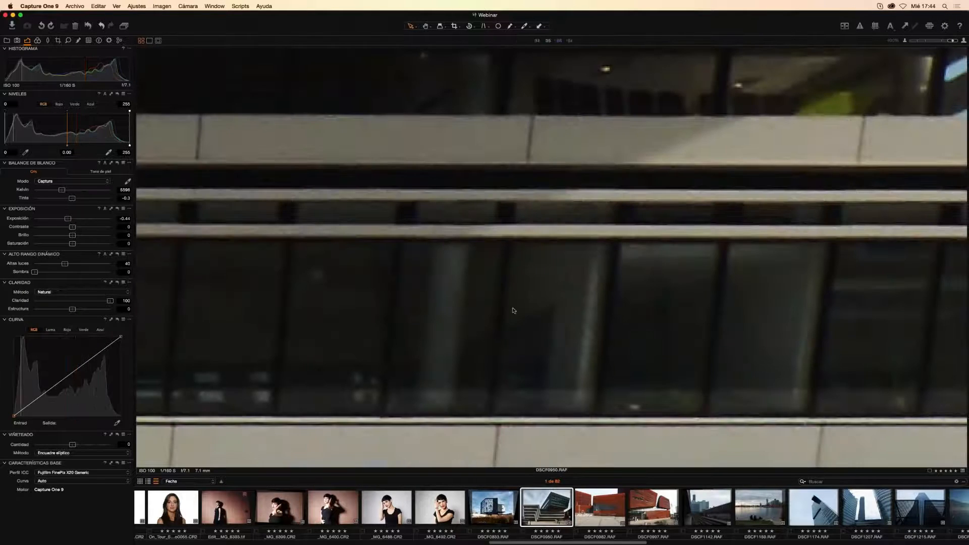
double_click(516, 312)
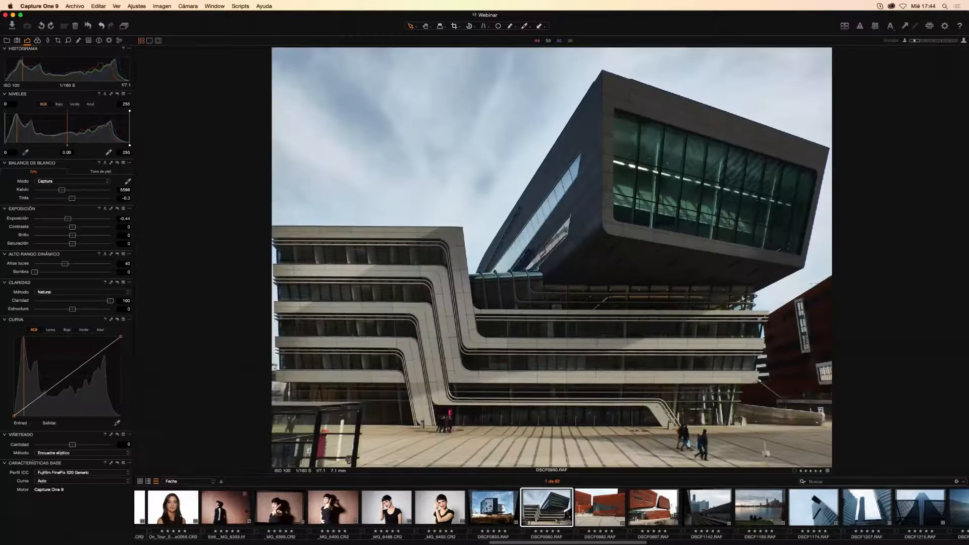
Try the Modo Clásico clarity method on the building and examine its roof edges against the sky up close.
left_click(73, 293)
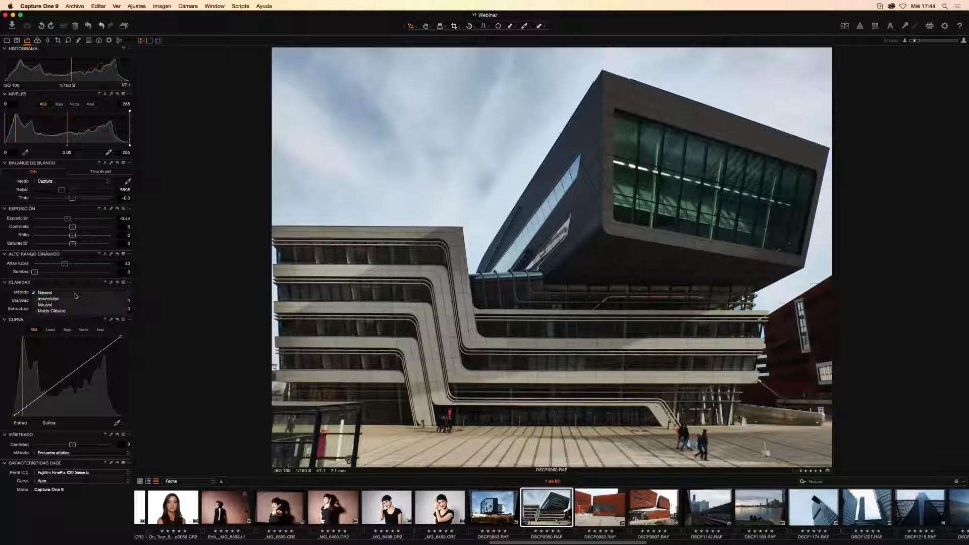
left_click(74, 296)
left_click(74, 293)
left_click(78, 306)
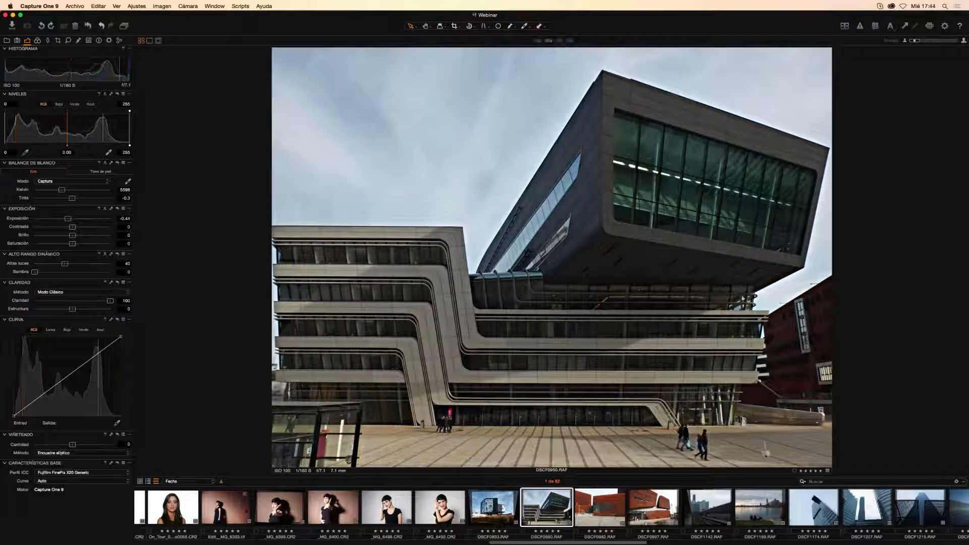
left_click(646, 90)
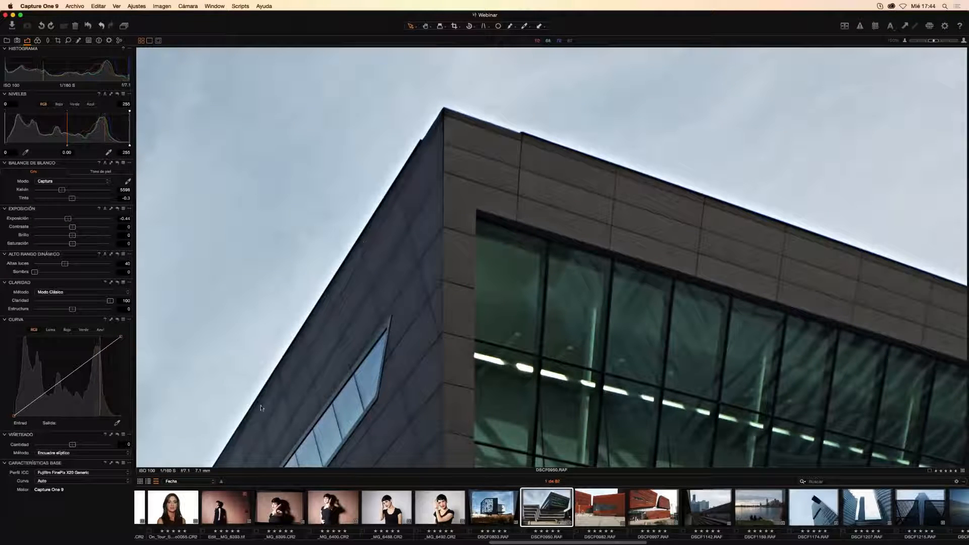
left_click_drag(714, 208, 541, 216)
left_click_drag(362, 274, 337, 262)
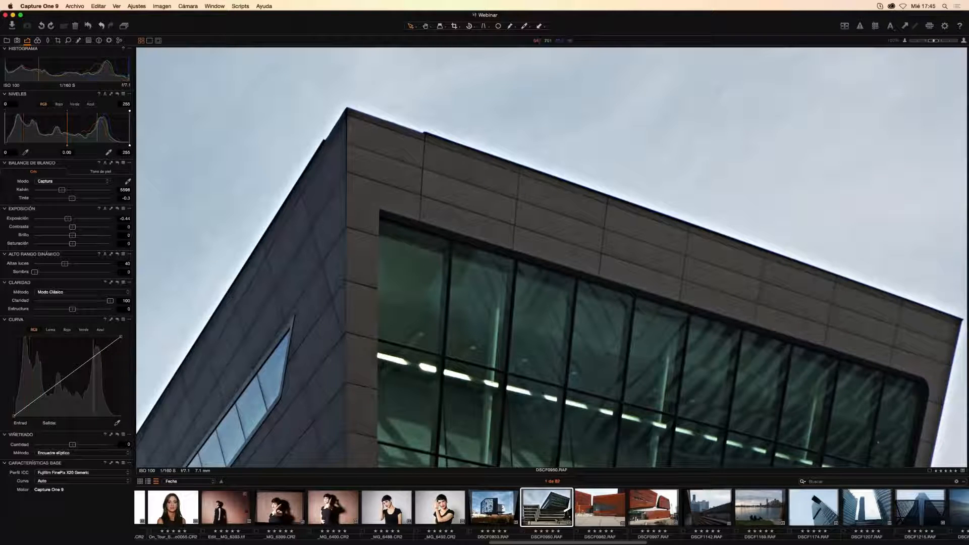
Set the building photo's clarity method to Natural and its structure to 88.
left_click(73, 294)
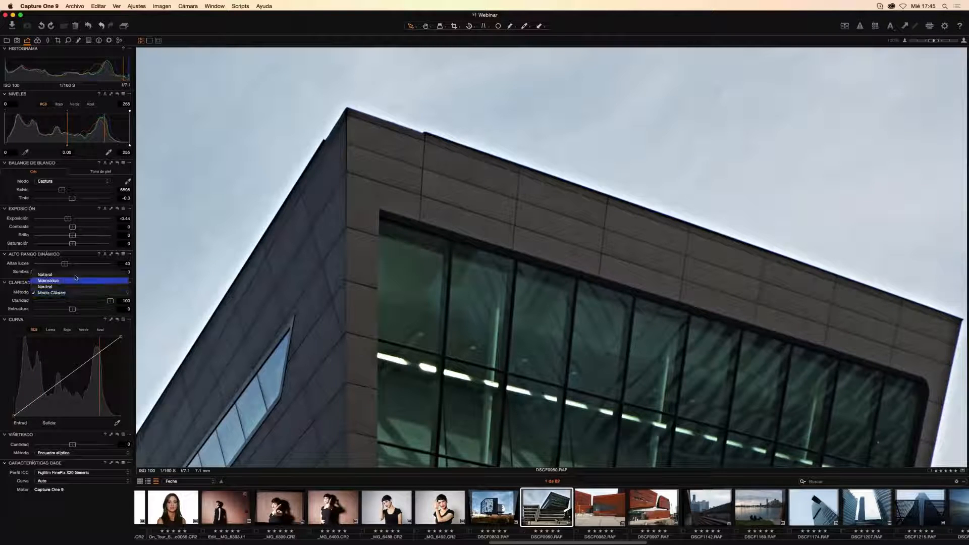
left_click(50, 273)
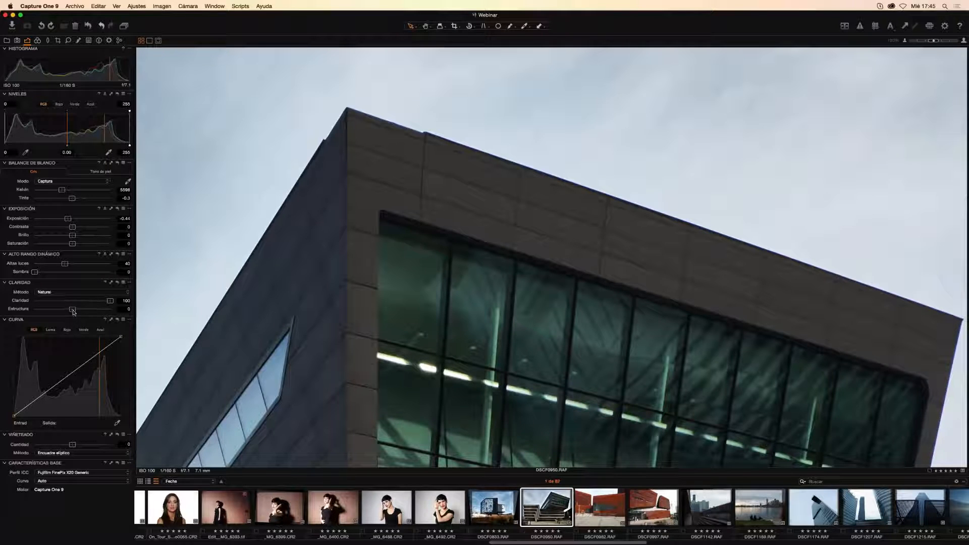
left_click_drag(73, 312, 106, 310)
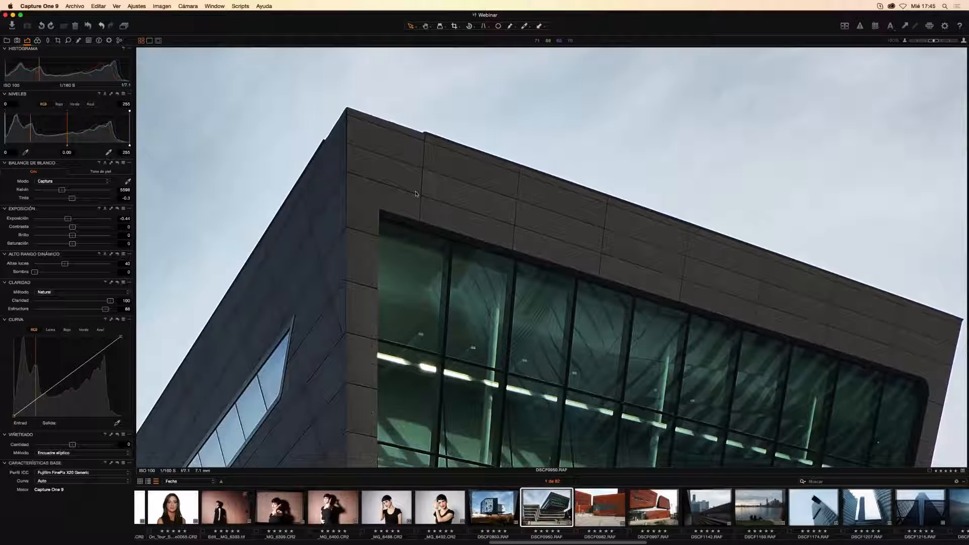
View the red building photo DSCF0997.RAF in full, then open the neighbouring red building photo DSCF0982.RAF.
left_click(651, 517)
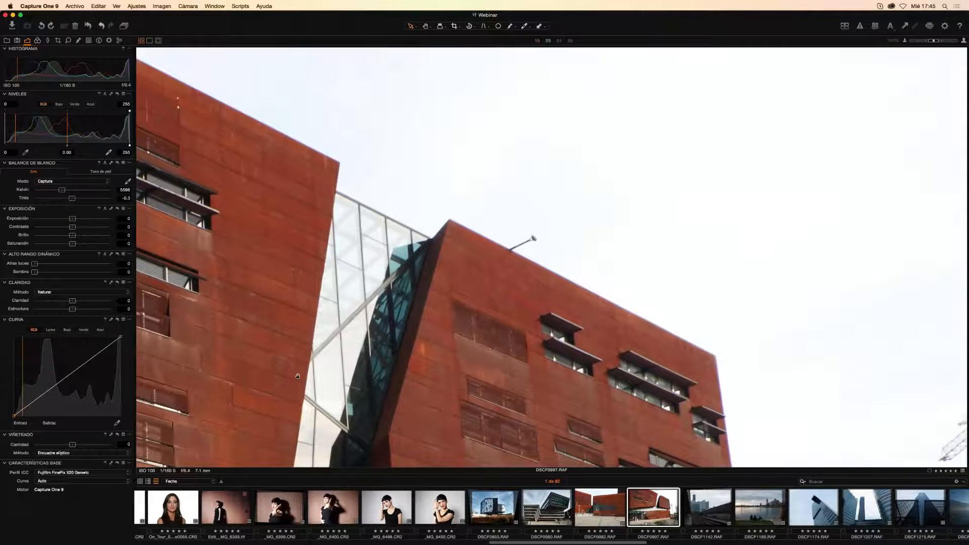
left_click_drag(377, 387, 890, 334)
key("super+0")
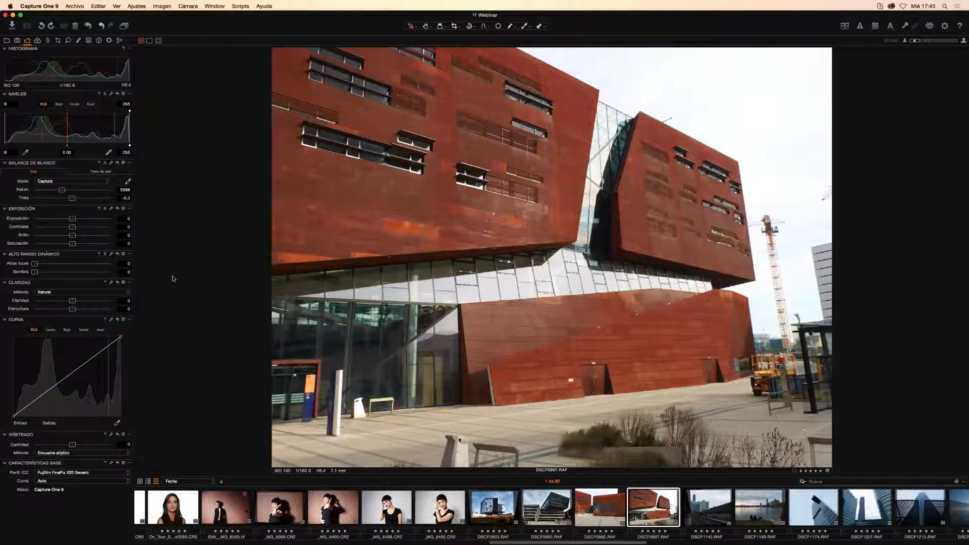
left_click(607, 511)
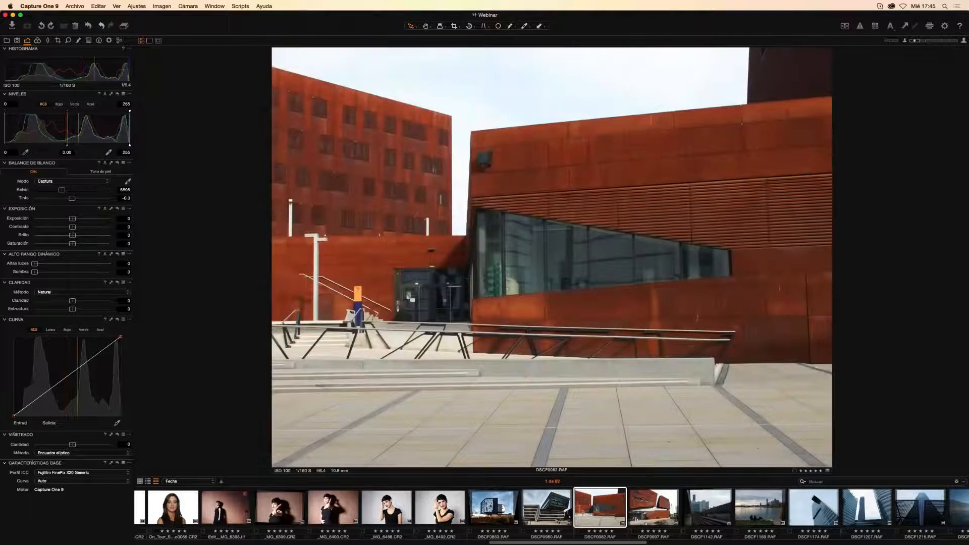
Set clarity to 100 on the red building, try structure values of 71, -6 and 60, and reset structure to 0.
left_click_drag(75, 302, 99, 306)
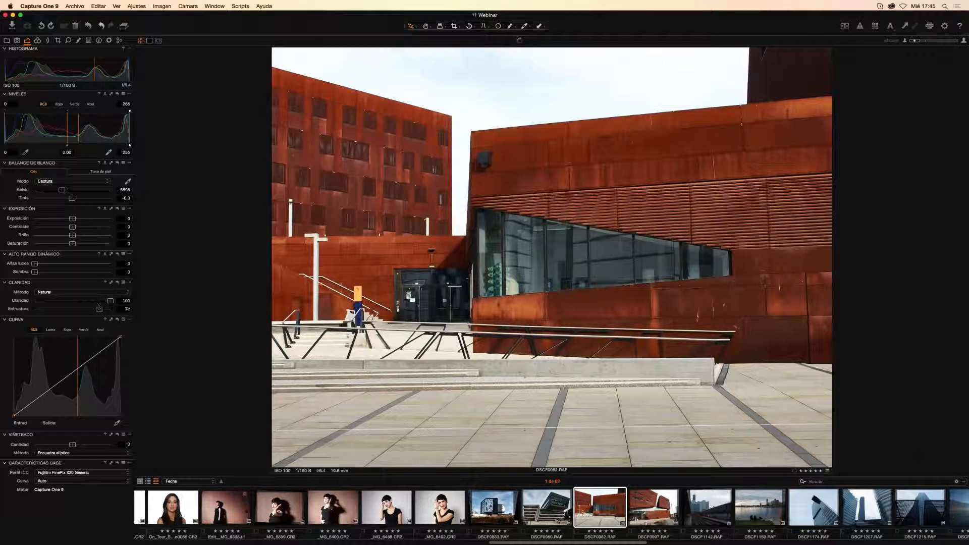
left_click(368, 179)
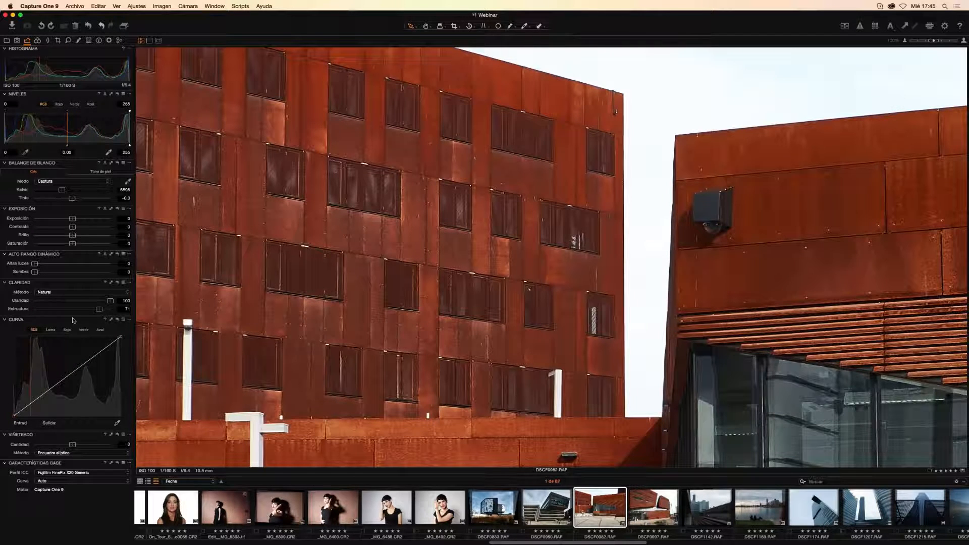
left_click_drag(99, 309, 70, 319)
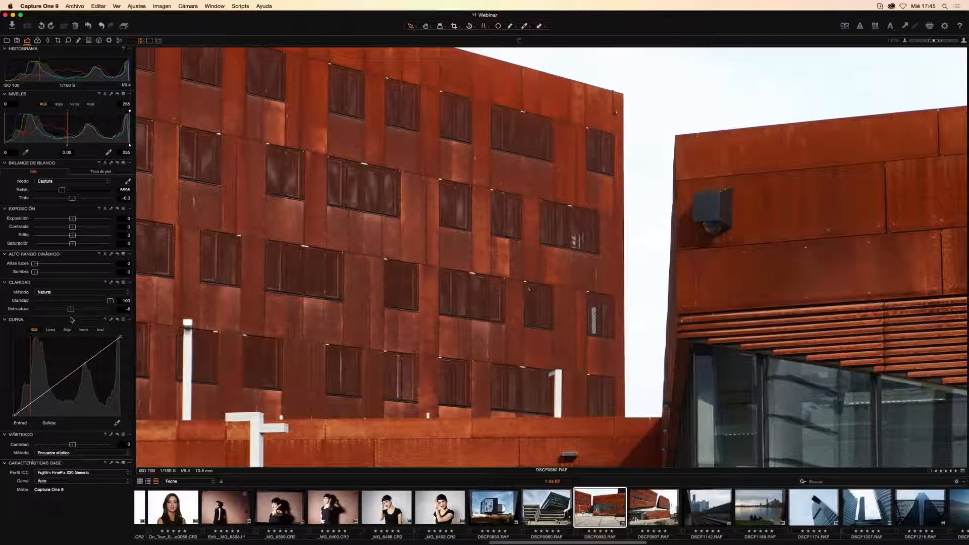
left_click_drag(71, 319, 96, 314)
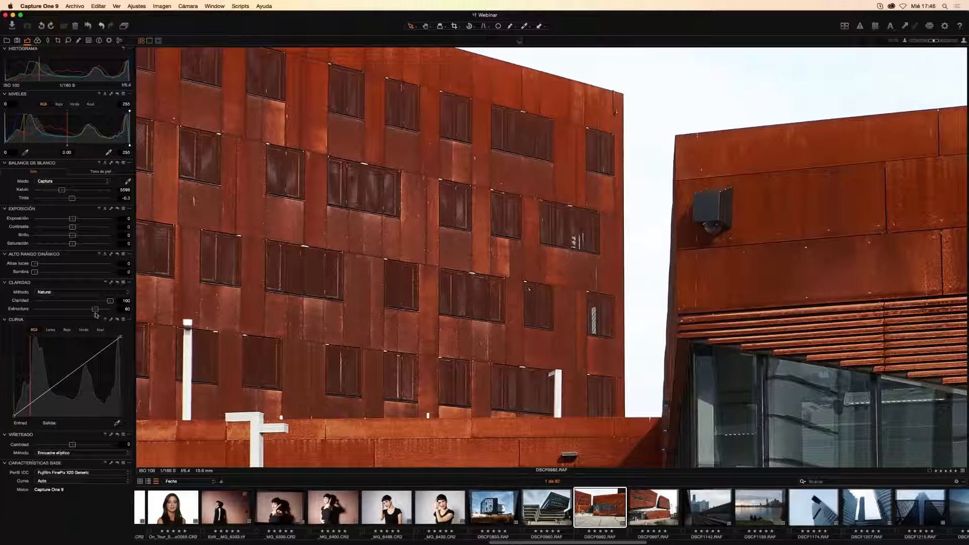
double_click(96, 310)
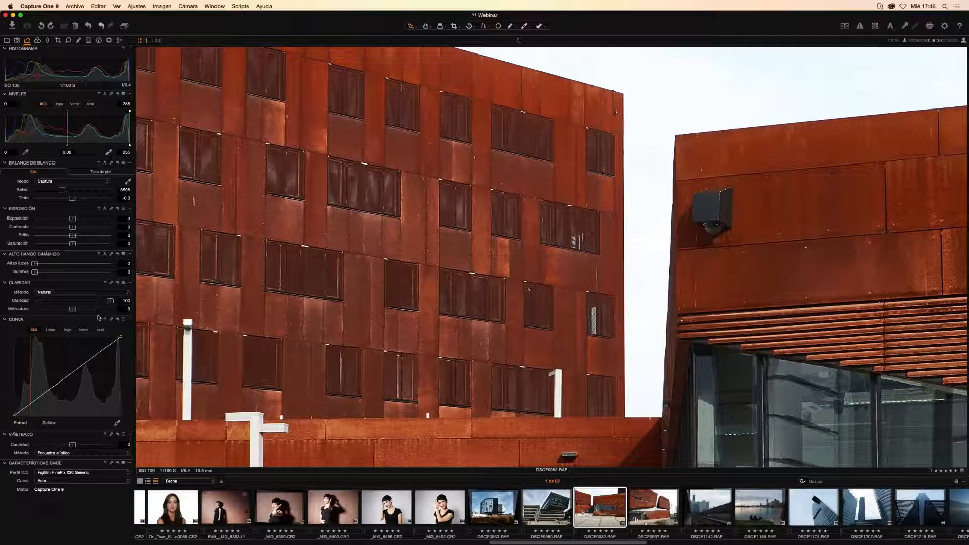
double_click(463, 247)
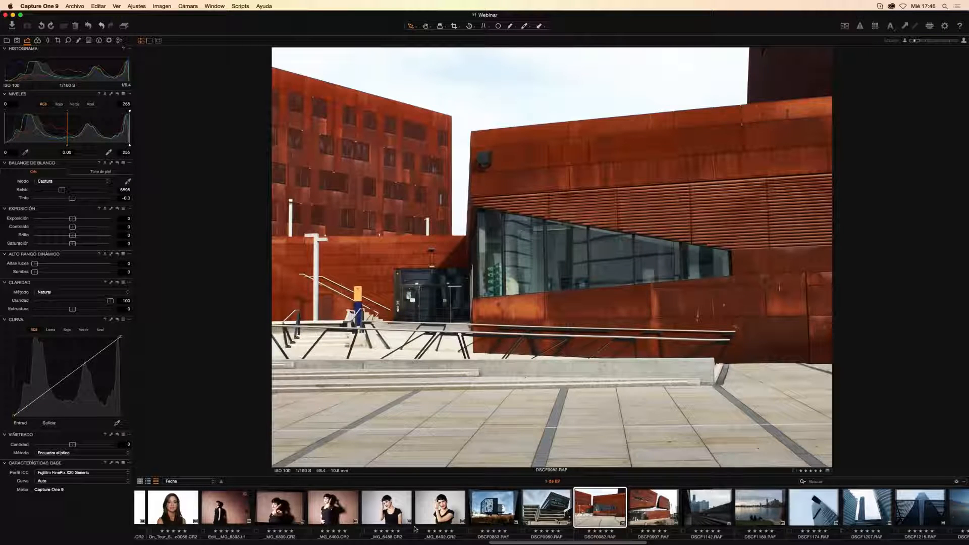
Open the long-haired woman's portrait On_Tour_Santiago0055.CR2 and enlarge her face.
scroll(427, 504, "up", 5)
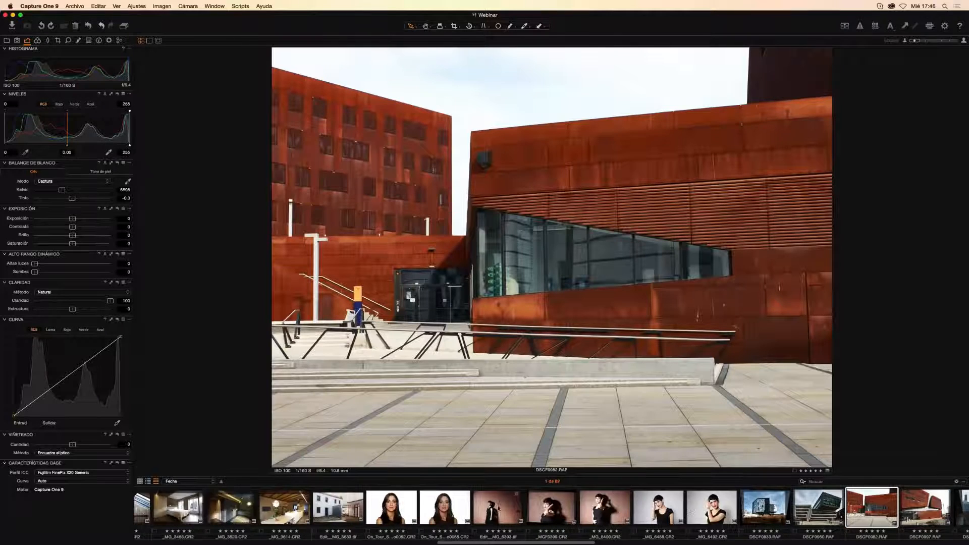
left_click(453, 515)
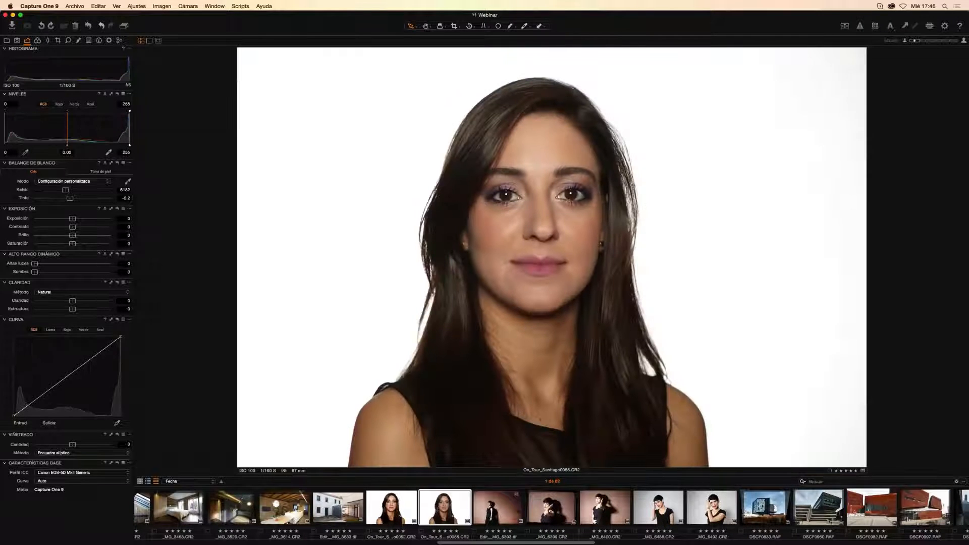
double_click(500, 228)
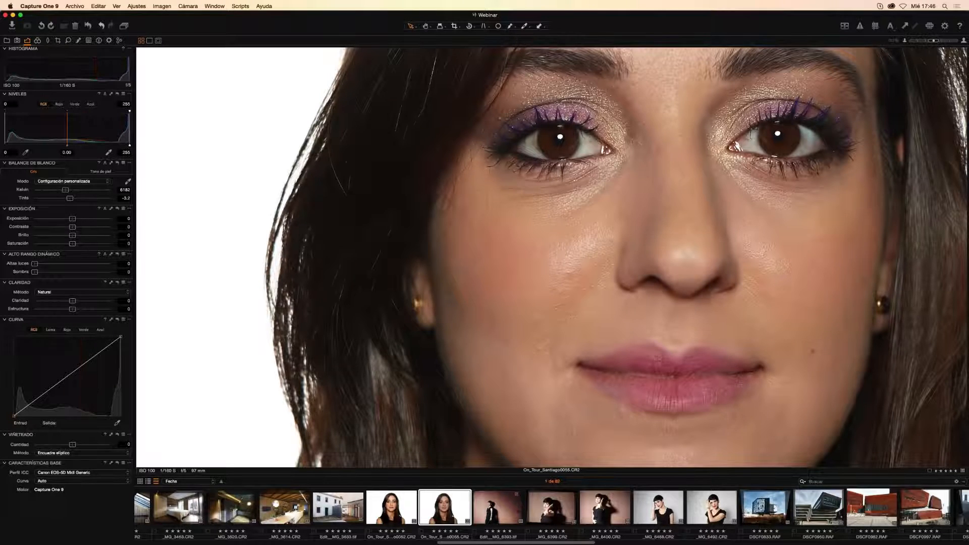
Try a clarity of -64 with the Natural method on the portrait's skin, then reset clarity to 0.
left_click_drag(74, 301, 51, 310)
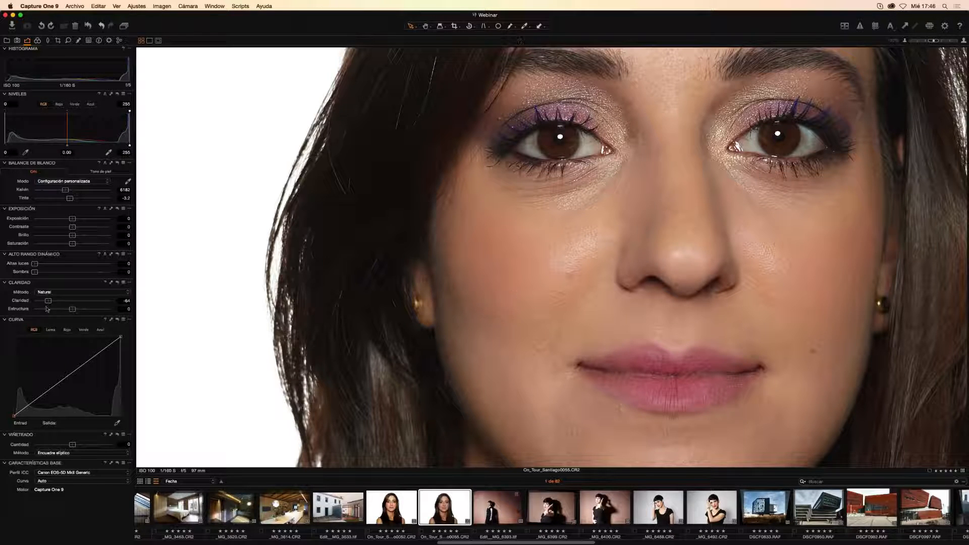
left_click_drag(47, 301, 57, 302)
double_click(57, 302)
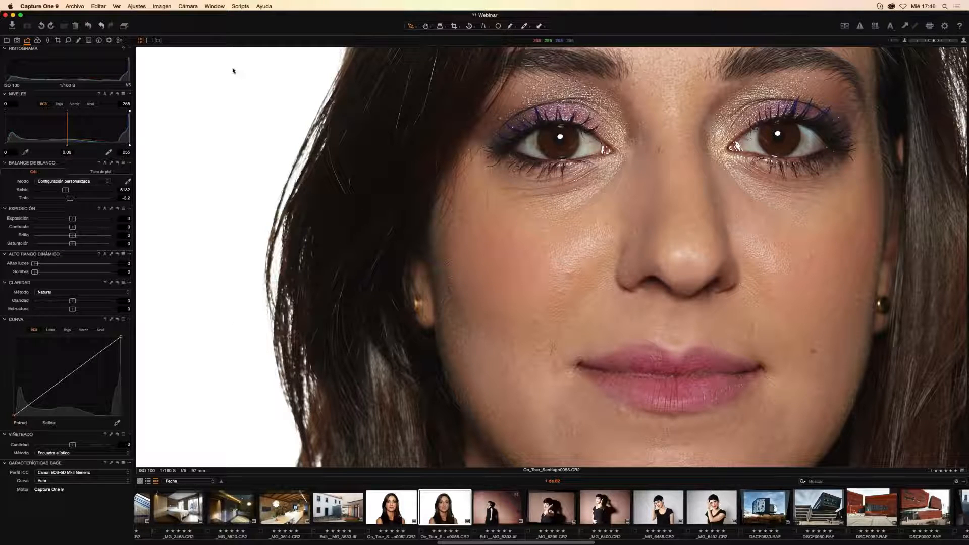
Pick the mask drawing brush in the local adjustments and set the Fondo layer's clarity to 30.
left_click(78, 41)
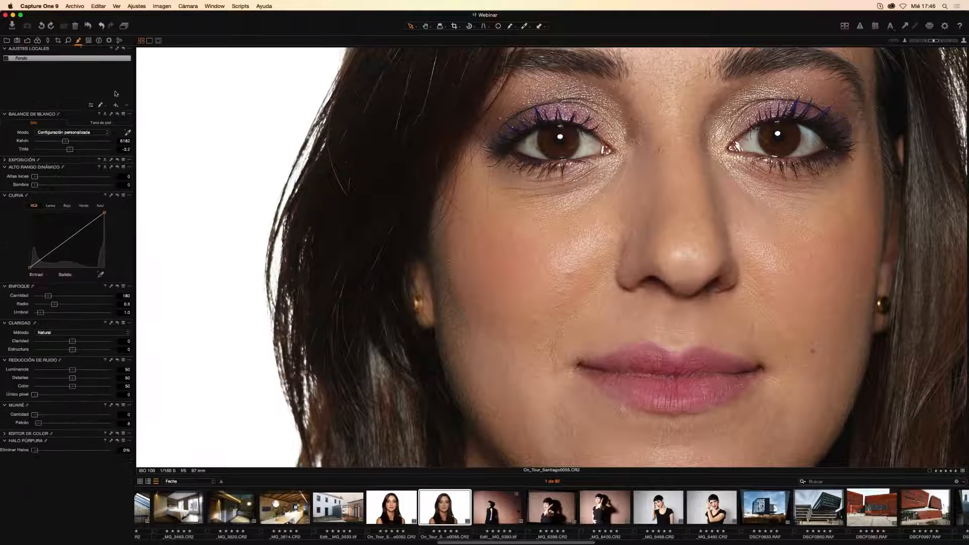
left_click(100, 104)
left_click(108, 101)
left_click_drag(73, 344, 84, 342)
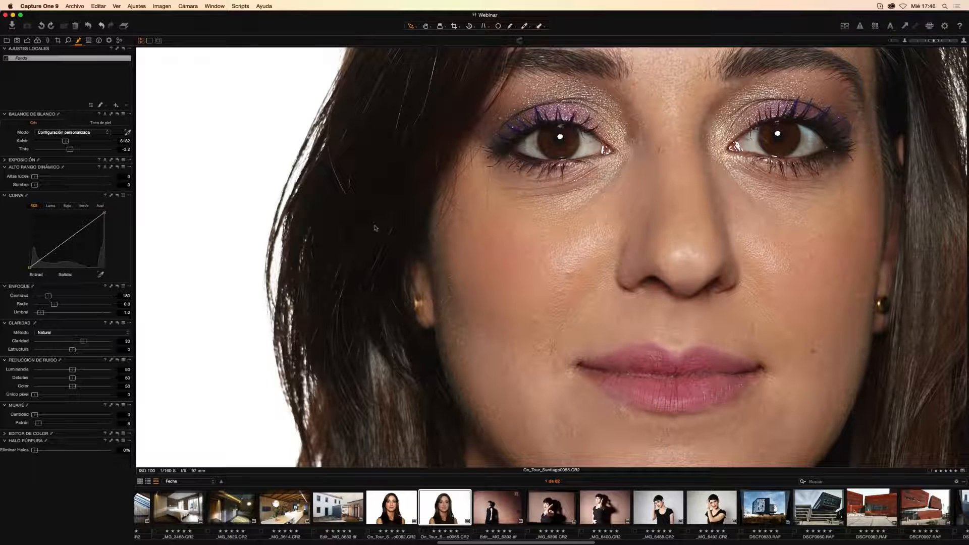
Mark the woman's iris with the mask drawing brush on a new layer, then add a second layer and lower its clarity.
right_click(558, 139)
left_click(552, 141)
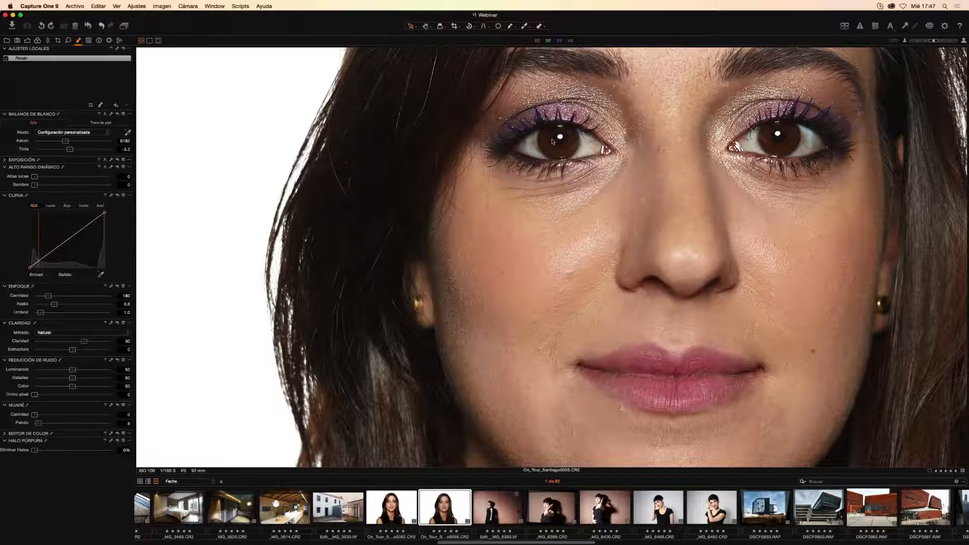
left_click(101, 106)
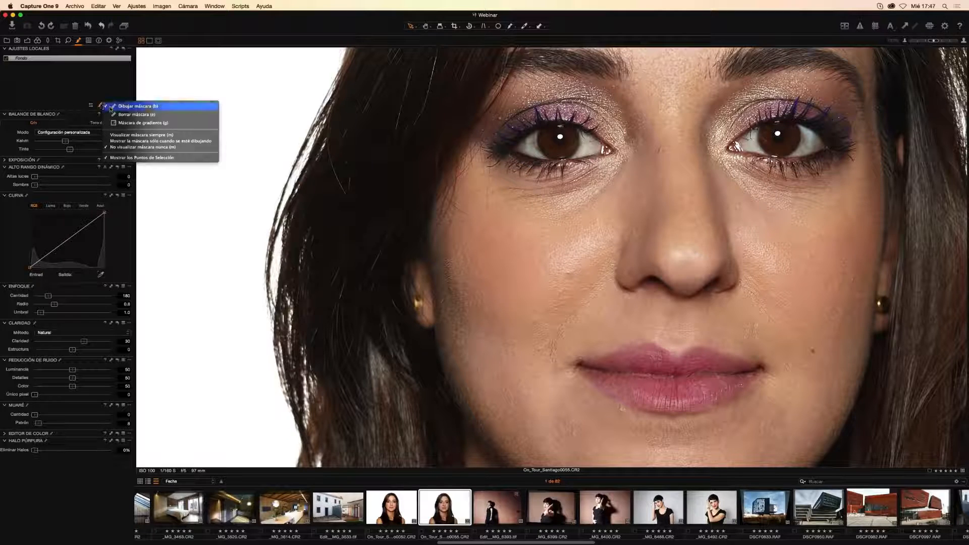
left_click(110, 107)
left_click(545, 150)
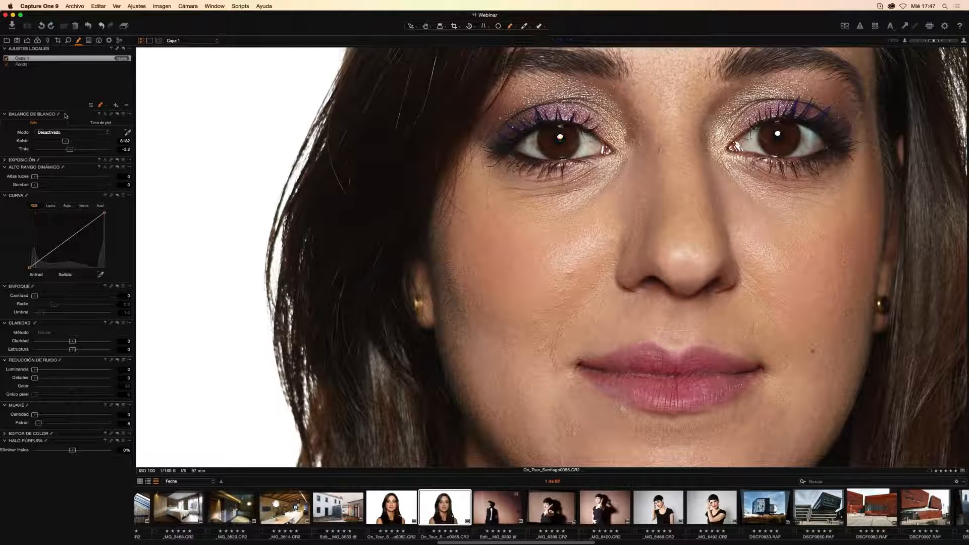
left_click(115, 105)
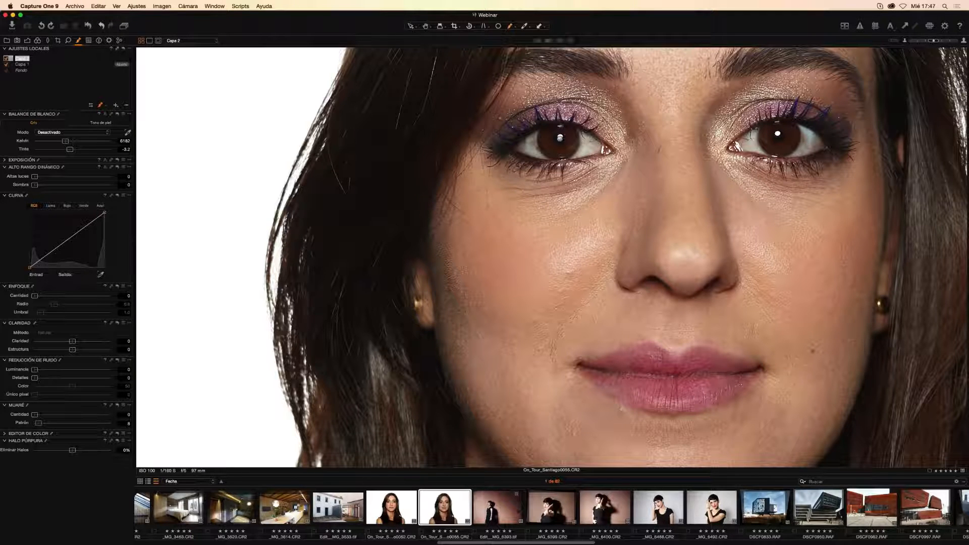
left_click_drag(72, 344, 47, 345)
Return to the Exposure tools and switch the cursor from the mask brush to Seleccione.
left_click(28, 41)
left_click(28, 41)
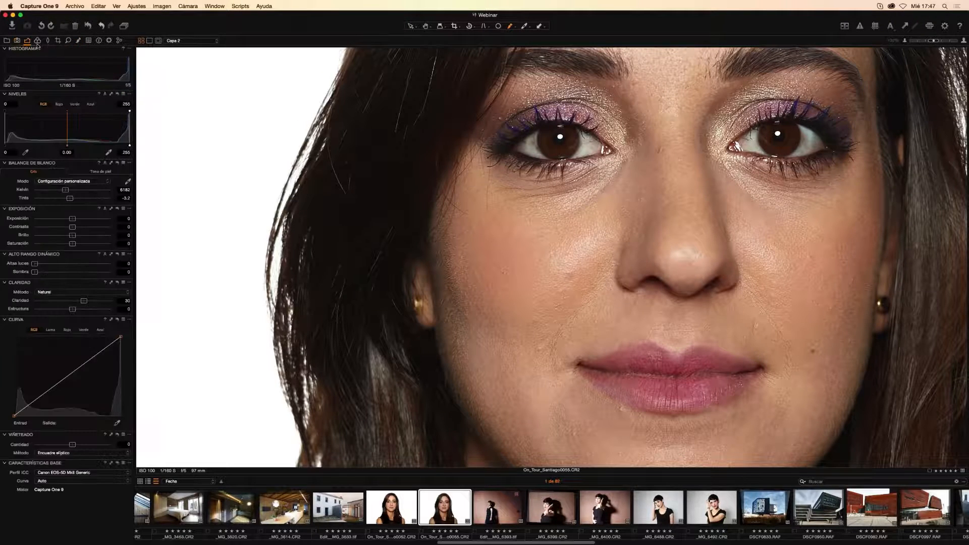
left_click(412, 24)
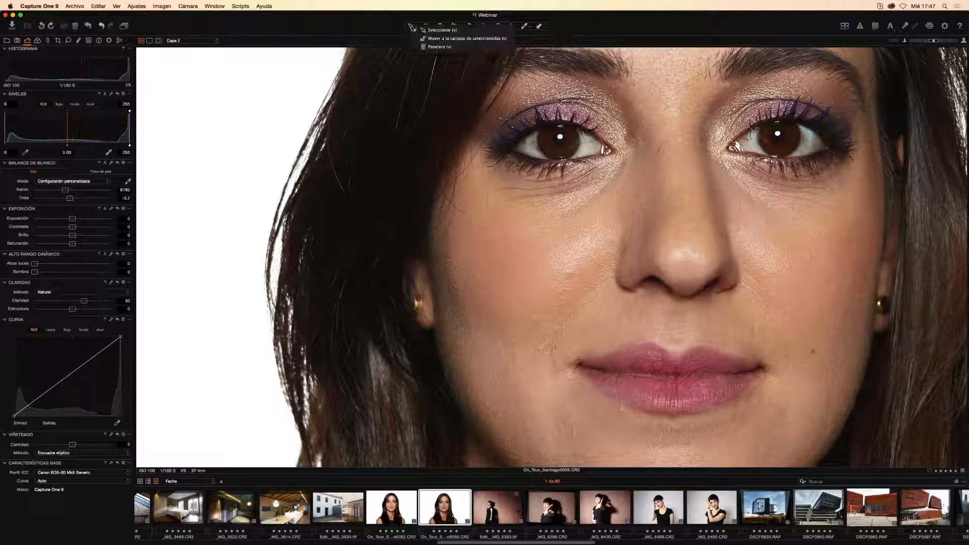
left_click(431, 32)
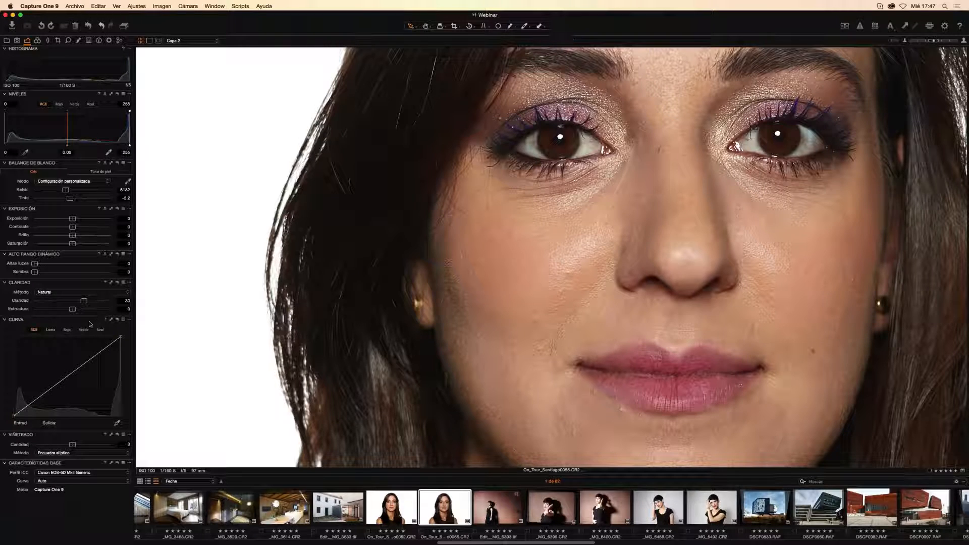
Compare the portrait at about -80 clarity with clarity reset, keep the Natural method, and reset clarity to 0.
left_click_drag(84, 301, 41, 303)
double_click(19, 304)
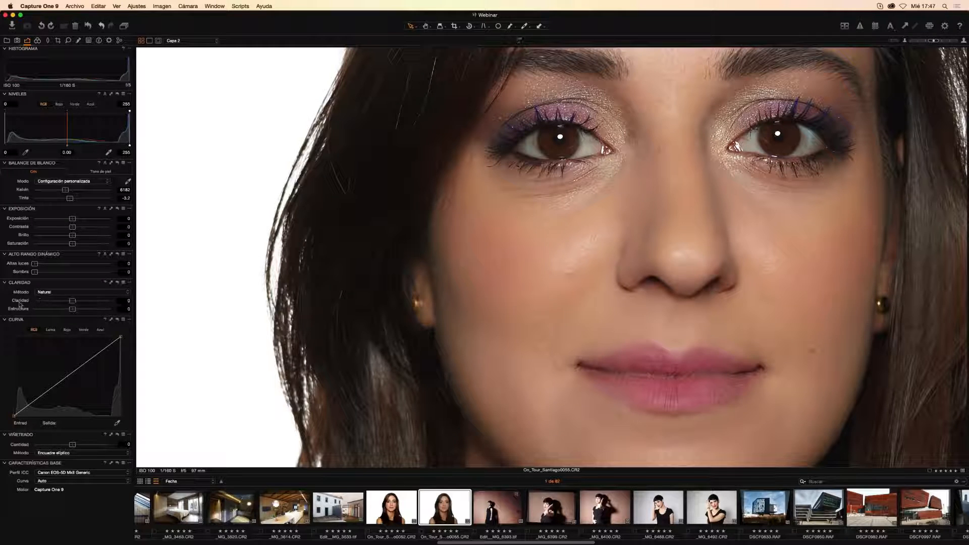
key("super+z")
left_click(56, 293)
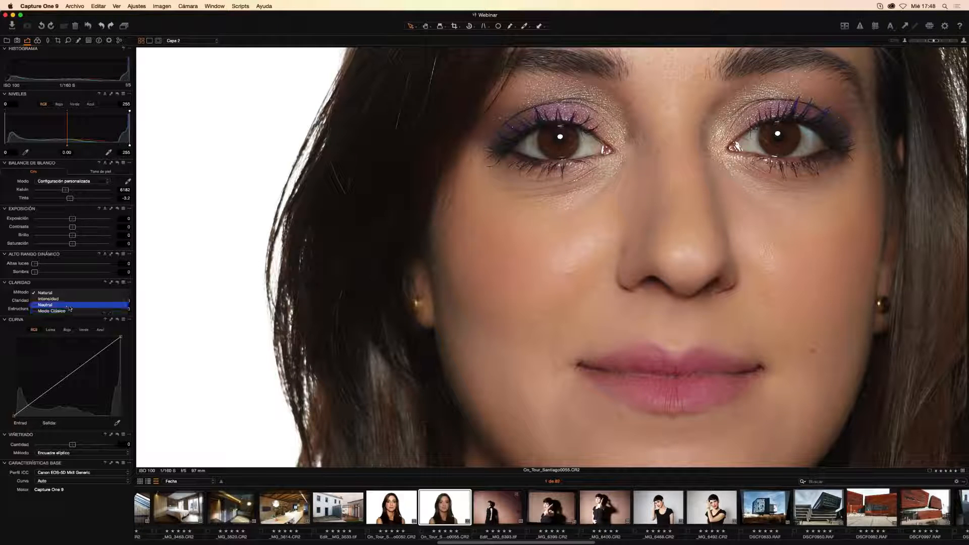
left_click(38, 293)
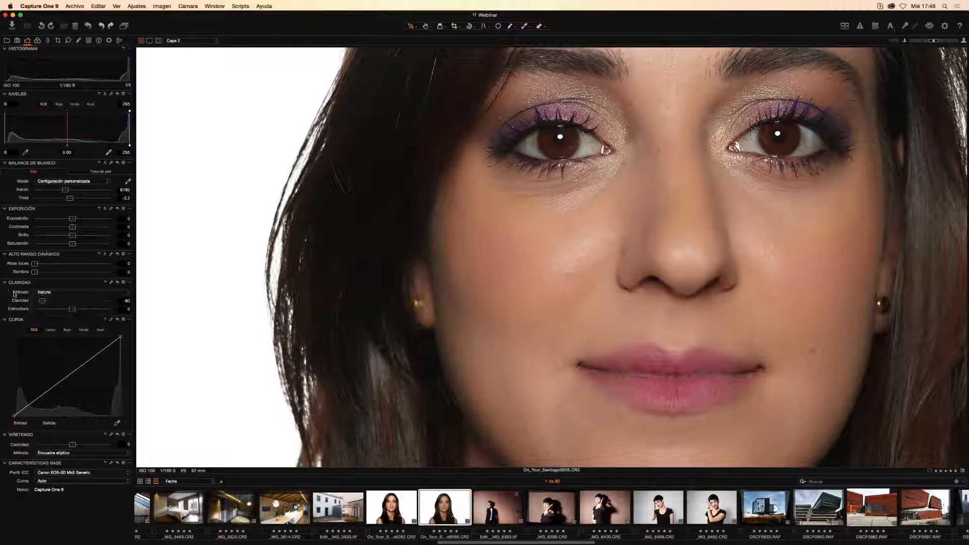
double_click(43, 301)
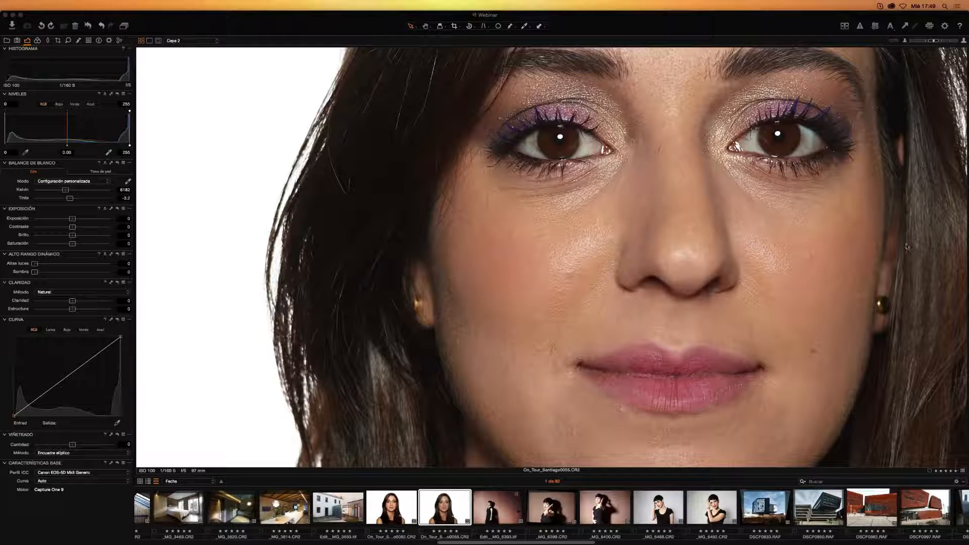
Examine the portrait's cheek, chin and neck up close, then open the white house photo.
left_click(465, 337)
left_click_drag(507, 324, 518, 318)
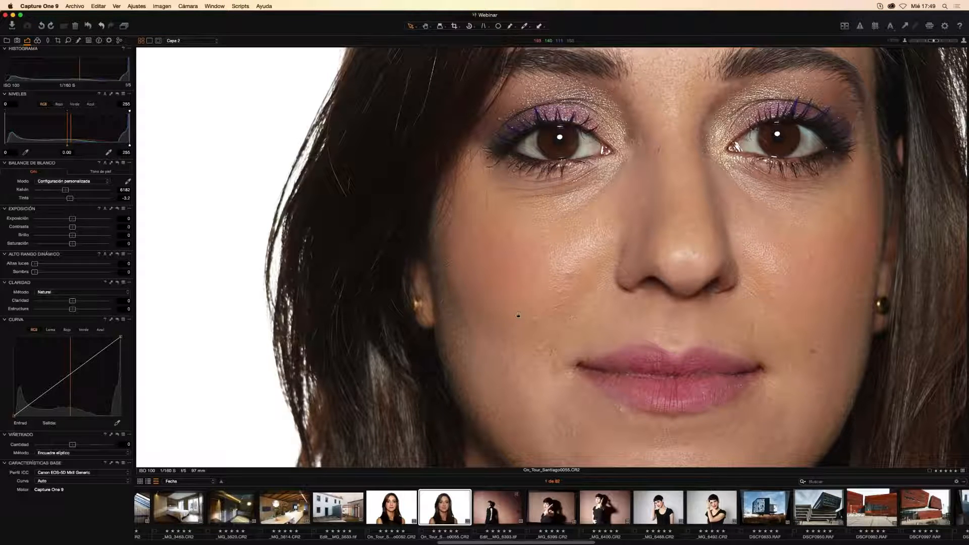
scroll(518, 317, "down", 6)
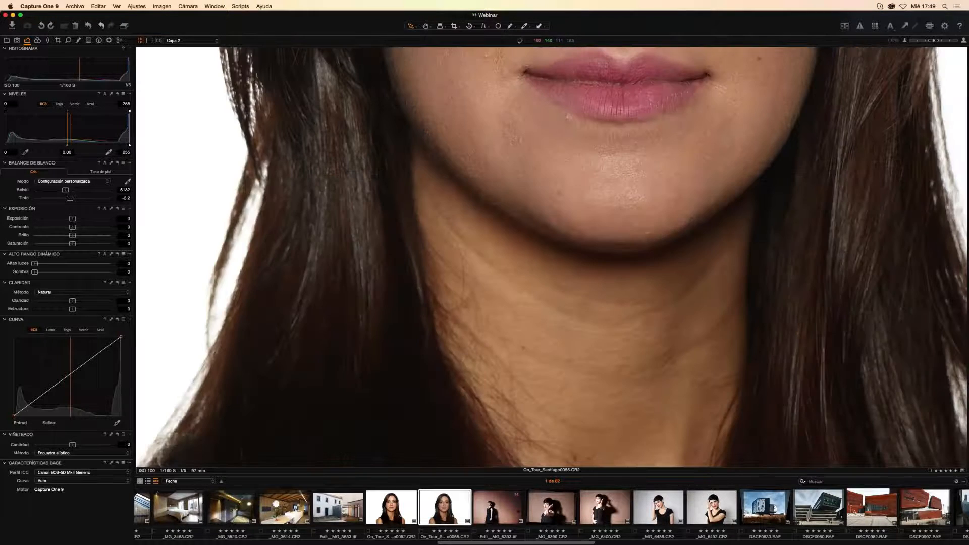
left_click(326, 506)
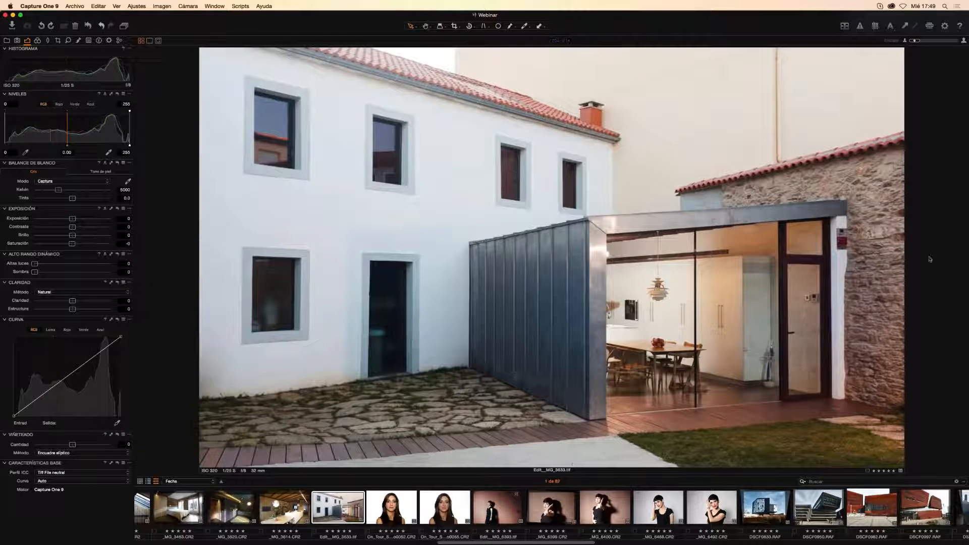
Try a saturation of -100 on the white house photo, then reset saturation to 0.
key("super+Tab")
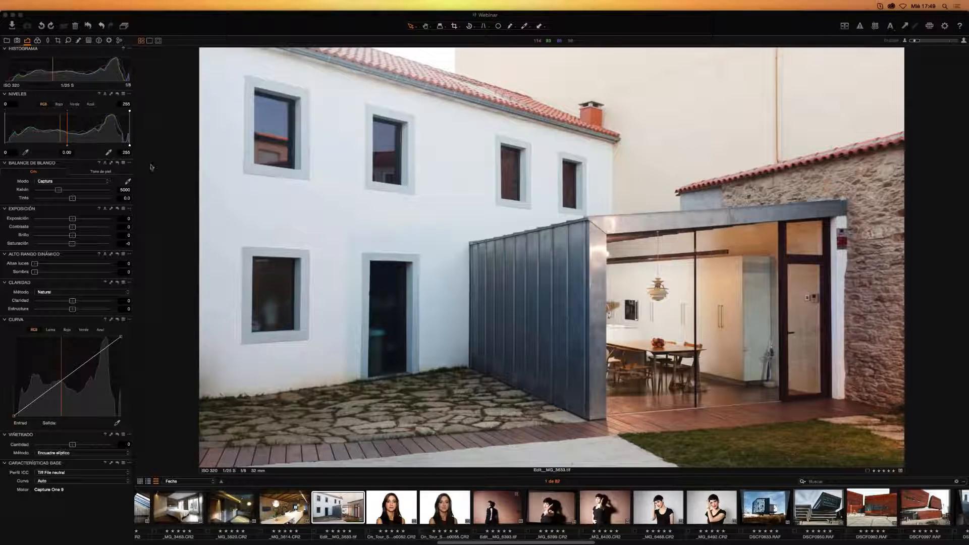
left_click_drag(73, 244, 43, 249)
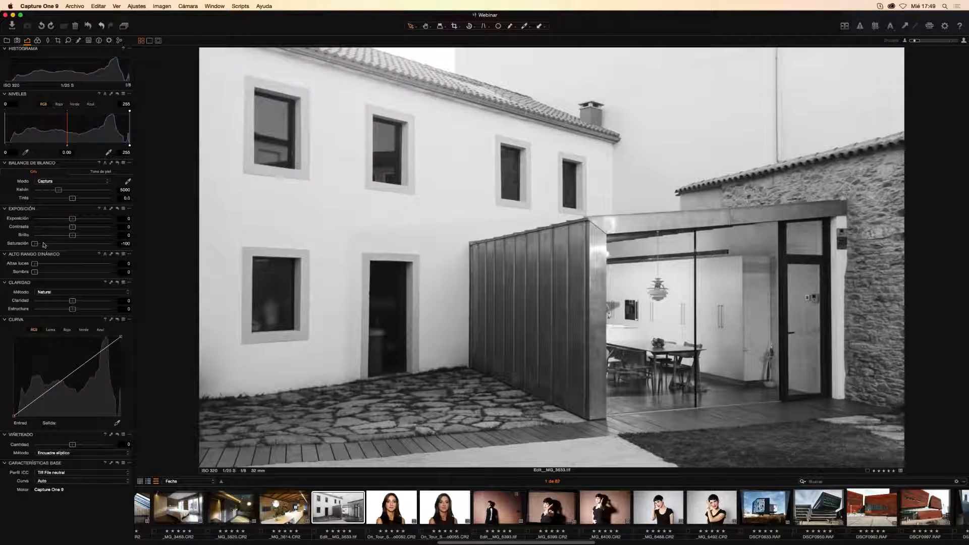
mouse_move(34, 244)
left_mouse_down()
mouse_move(110, 250)
mouse_move(34, 244)
left_mouse_up()
double_click(34, 244)
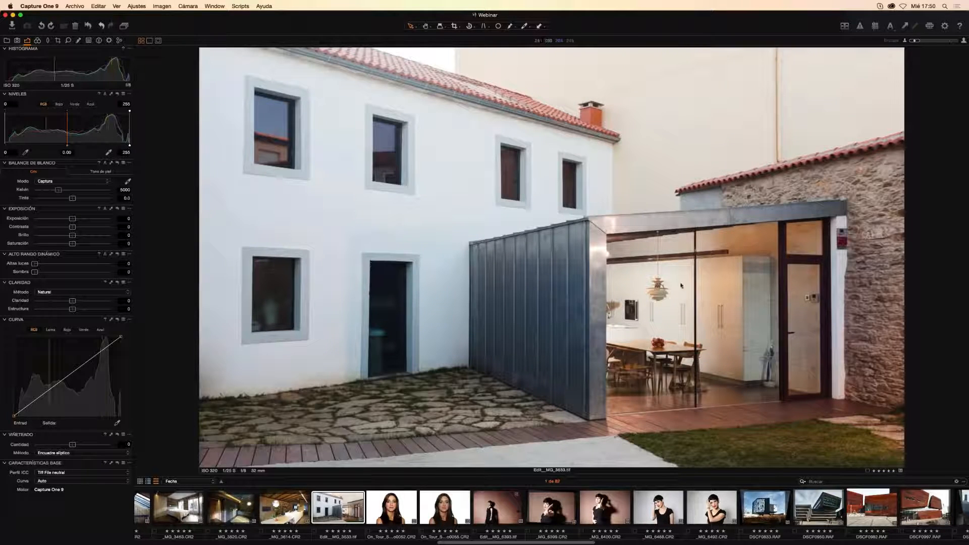
View the short-haired woman's portrait, then display the four variants of the aerial river photo together for comparison.
key("super+Tab")
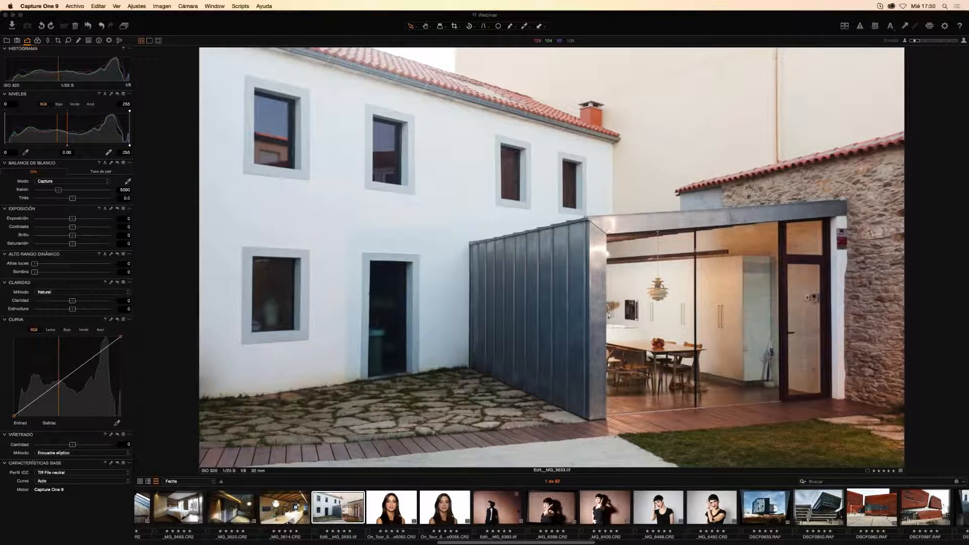
left_click(711, 507)
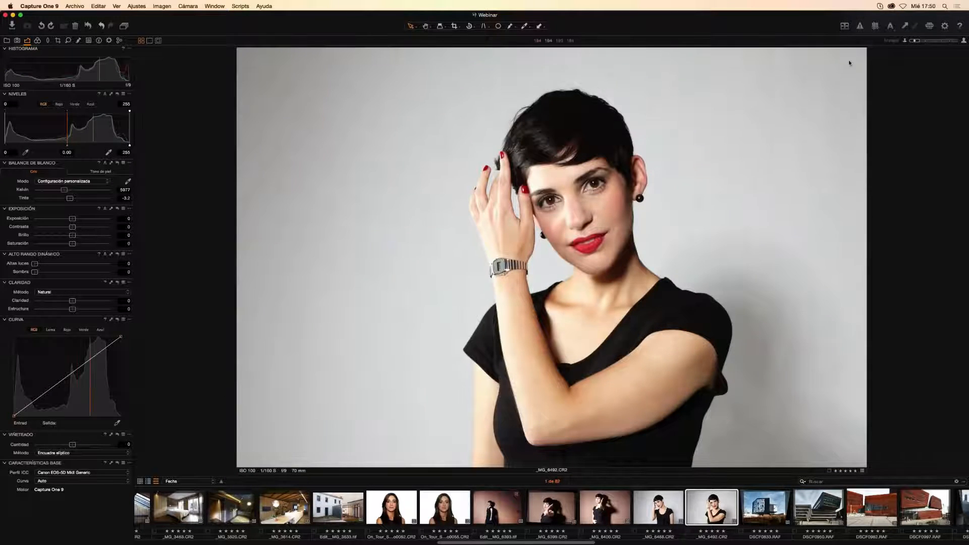
scroll(830, 504, "right", 10)
scroll(831, 503, "right", 10)
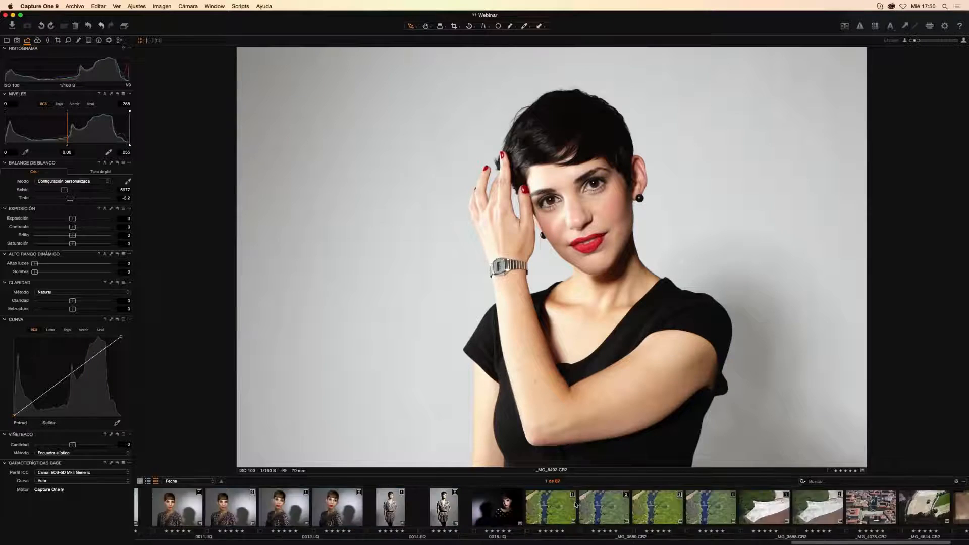
left_click(543, 511)
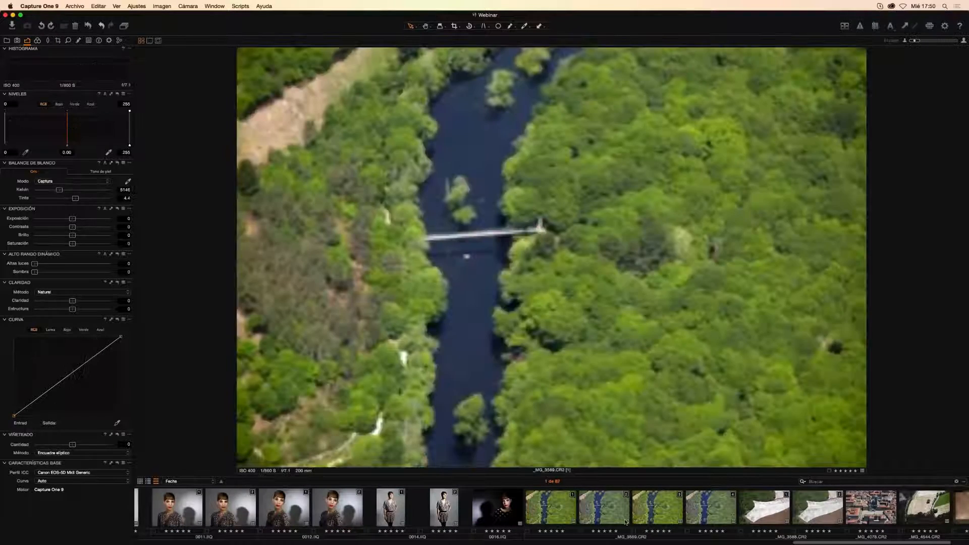
left_click(711, 513, "shift")
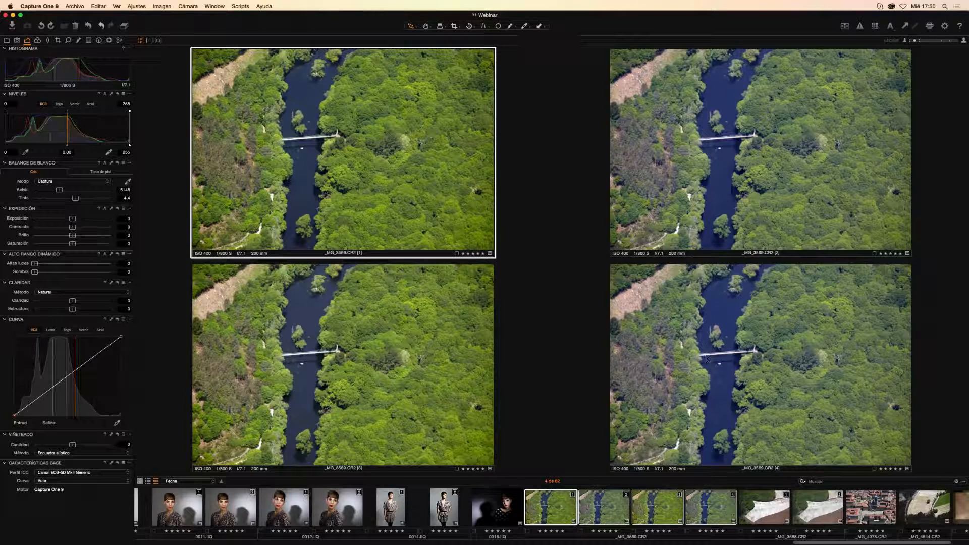
Review the variant commands for the river photo, then open the first variant of the aerial field photo.
right_click(577, 503)
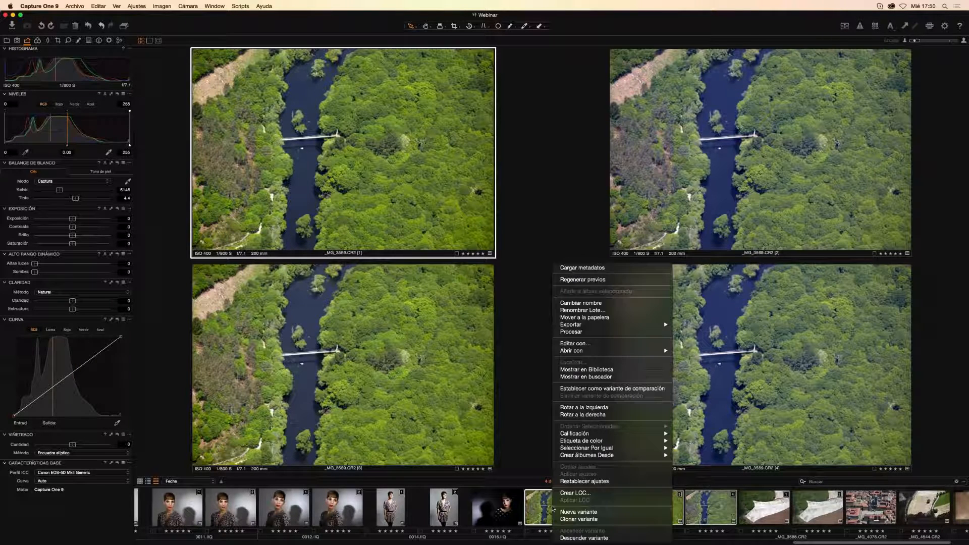
left_click(649, 512)
left_click(755, 511)
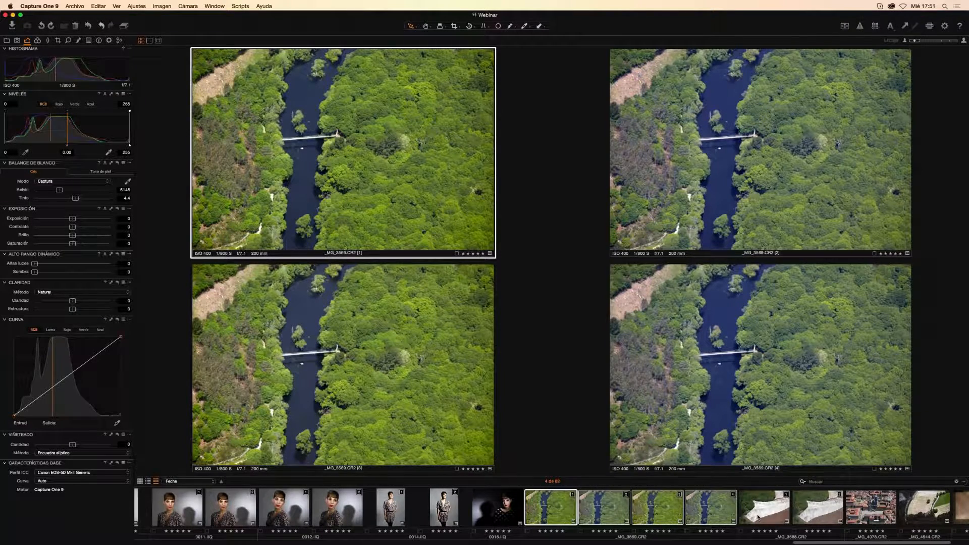
left_click(757, 517)
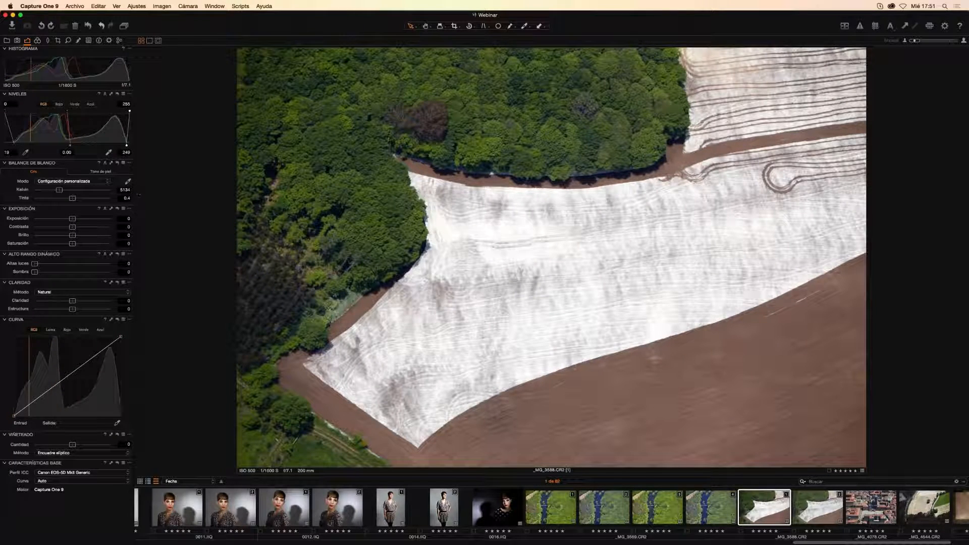
Try an exposure of -0.27 with raised contrast and brightness on the field photo, then reset all its Exposure settings.
left_click_drag(73, 219, 70, 219)
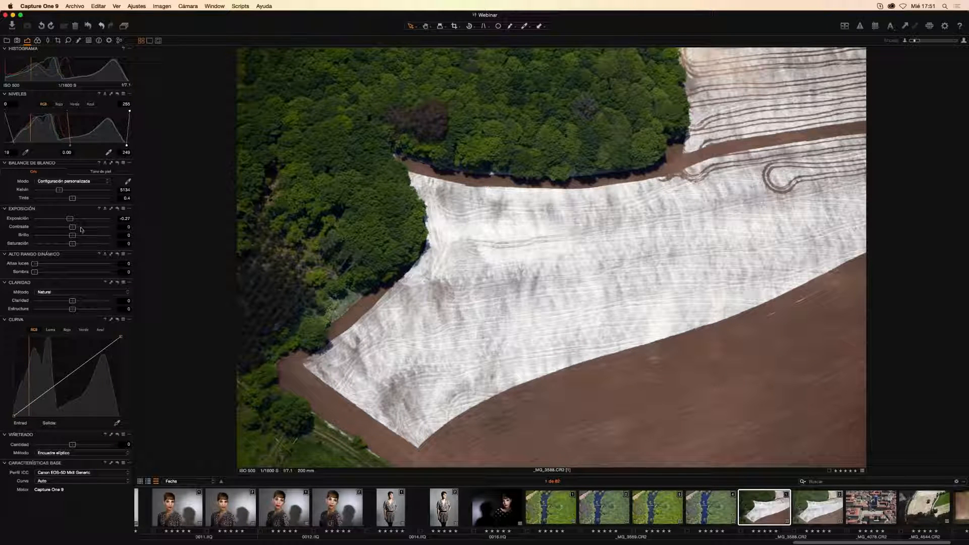
left_click_drag(72, 227, 78, 237)
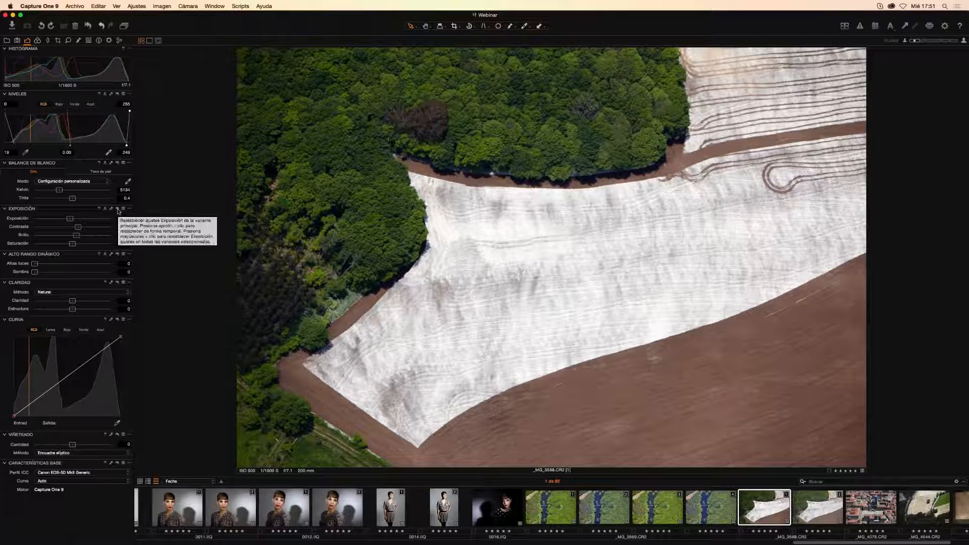
left_click(117, 210)
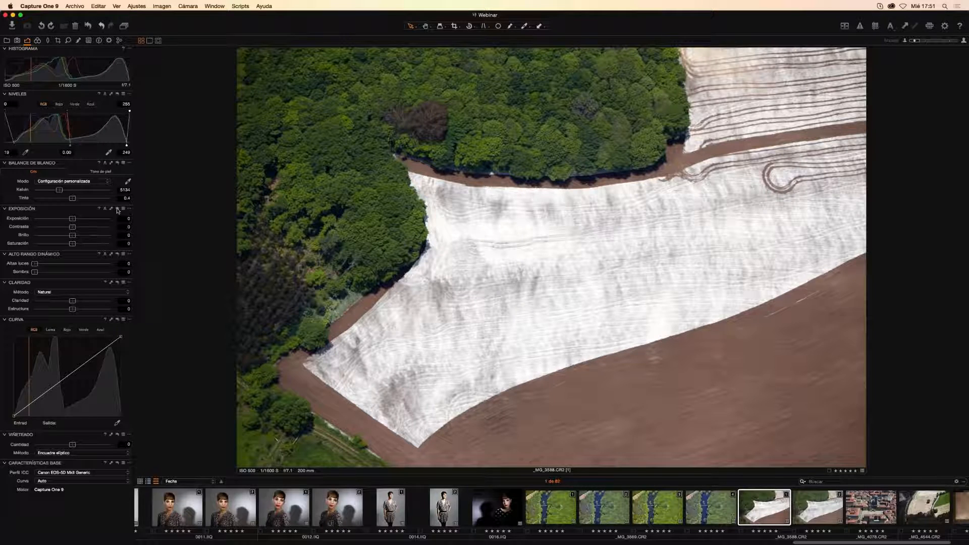
Undo the reset of the field photo's Exposure settings and review which adjustments the automatic correction includes.
key("super+z")
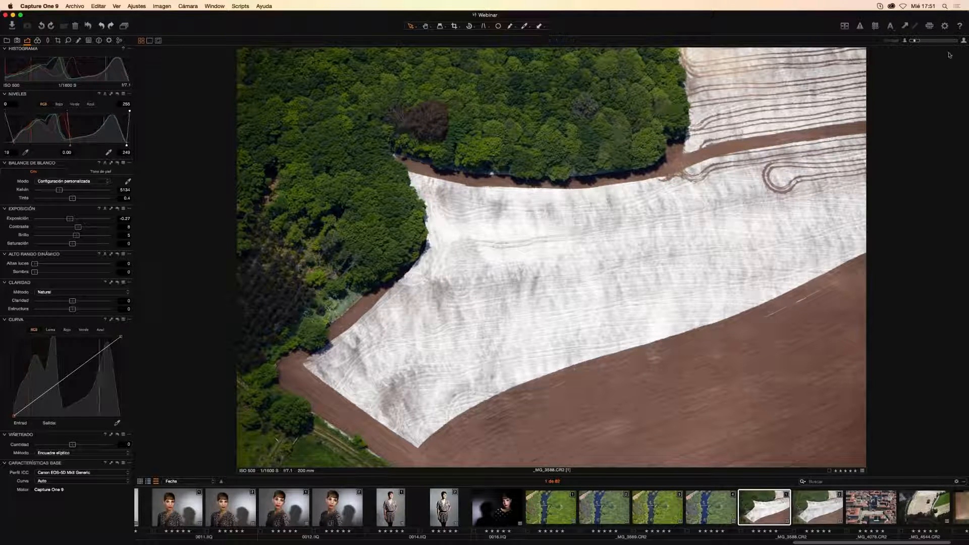
left_click(962, 30)
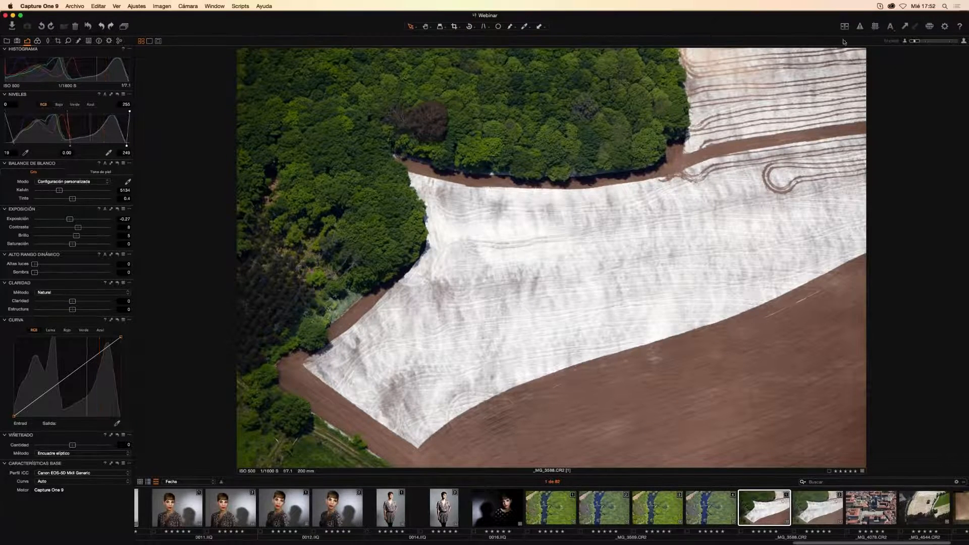
left_click(895, 32)
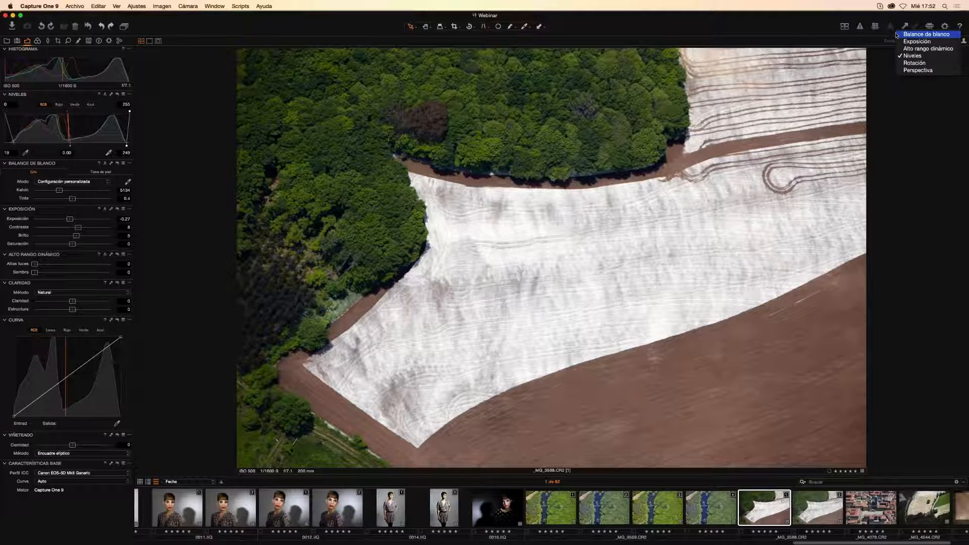
left_click(903, 34)
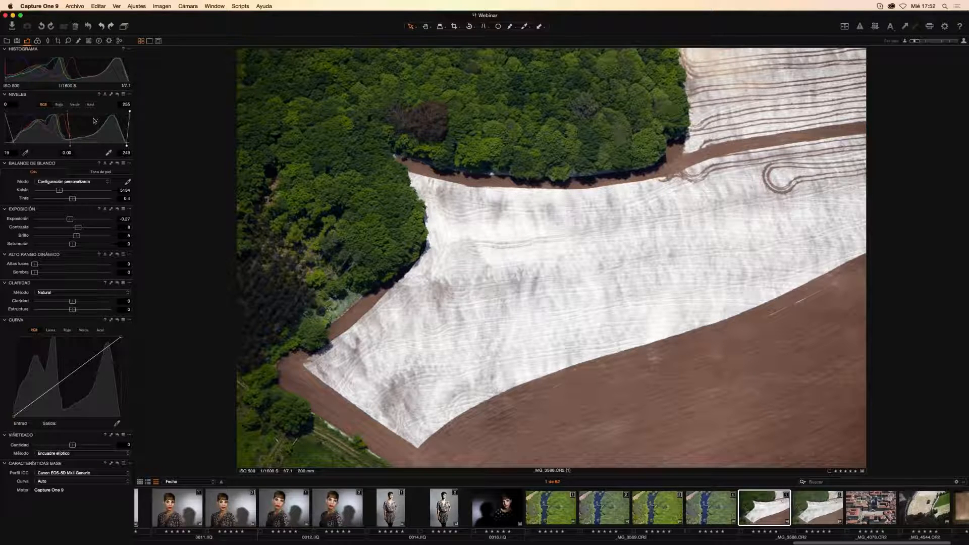
Review the channel mode options for the Levels tool in the Exposure preferences, then close the preferences.
left_click(38, 6)
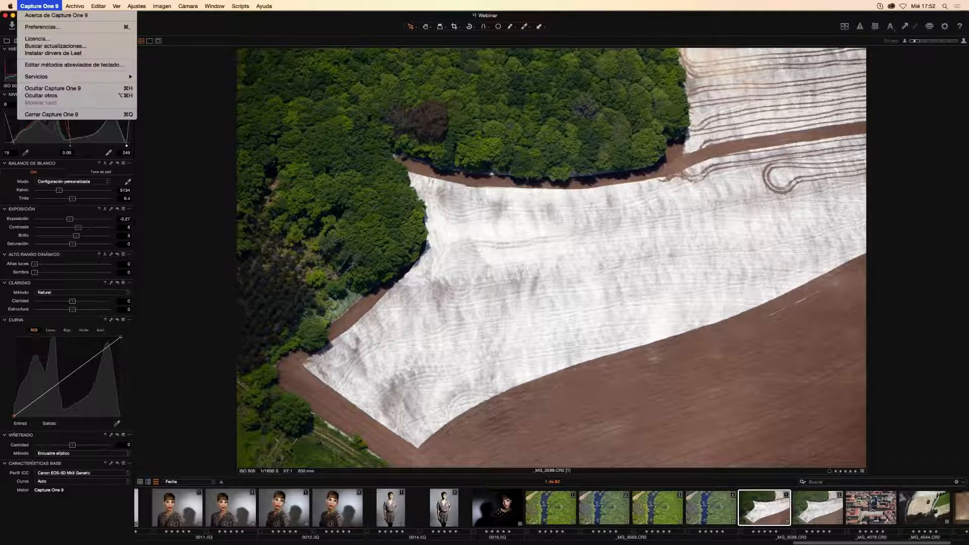
left_click(47, 28)
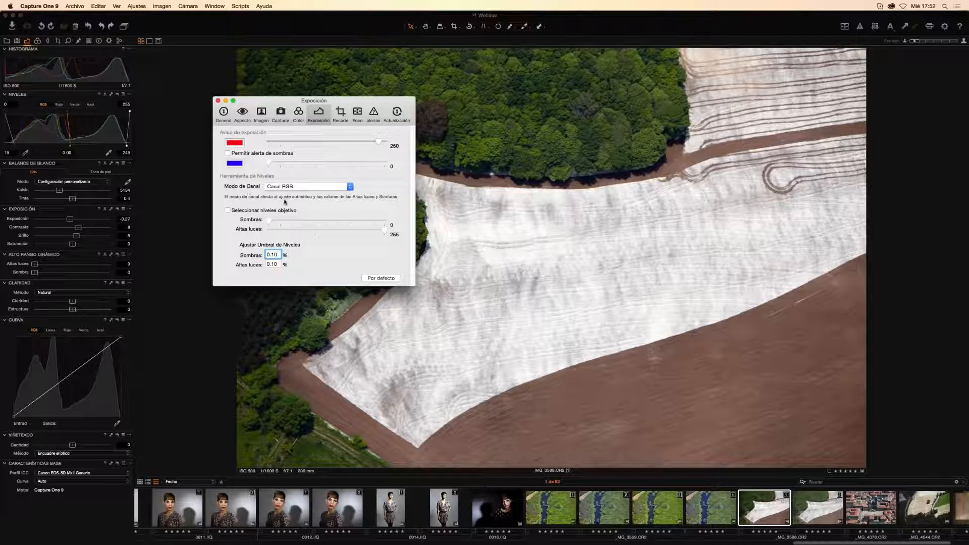
left_click(284, 188)
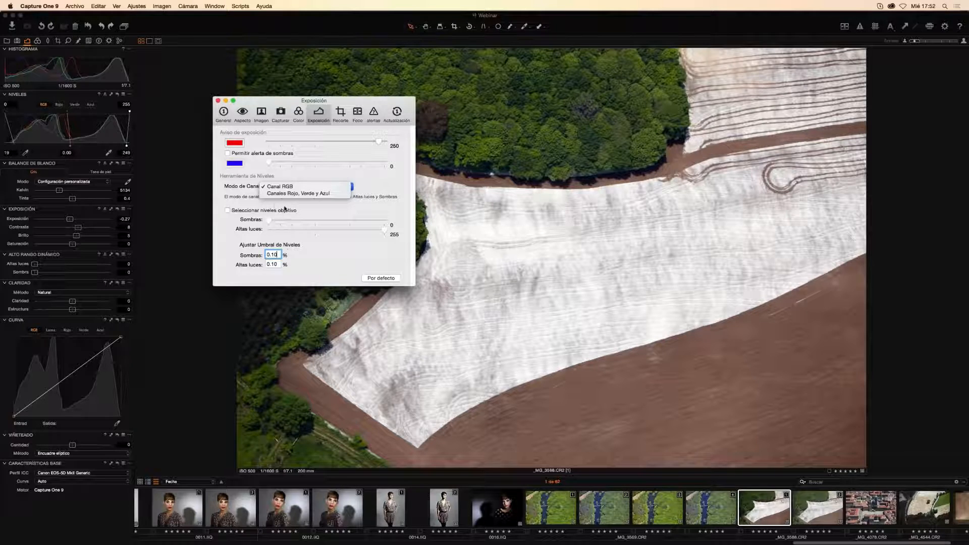
left_click(381, 203)
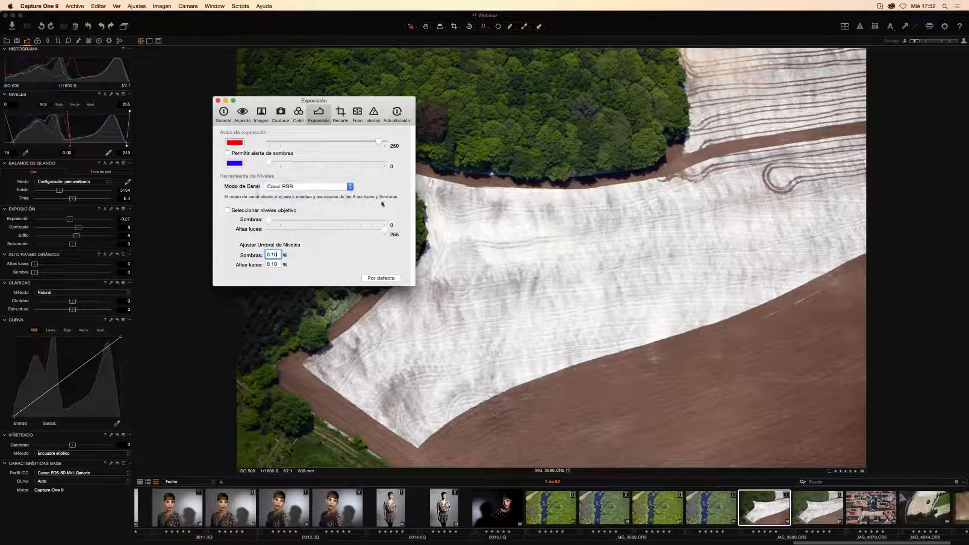
left_click(218, 101)
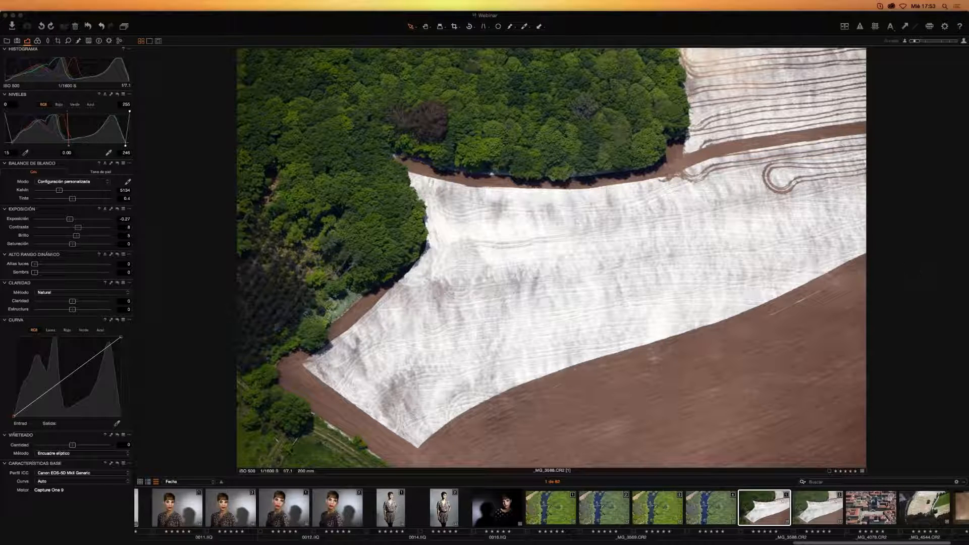
left_click(570, 223)
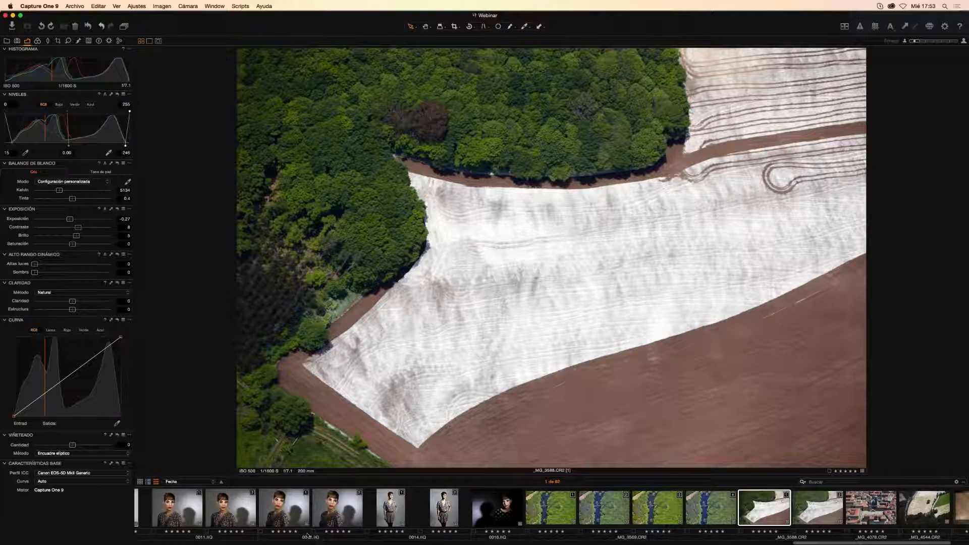
Open the first variant of the photo of tree trunks by a metal fence, collapse Clarity and reset all the photo's adjustments.
scroll(310, 509, "left", 10)
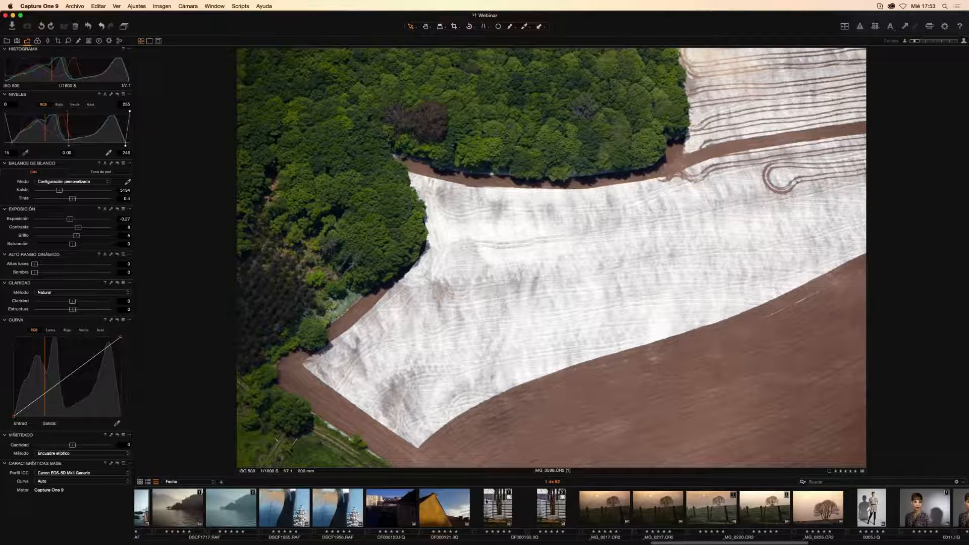
left_click(497, 512)
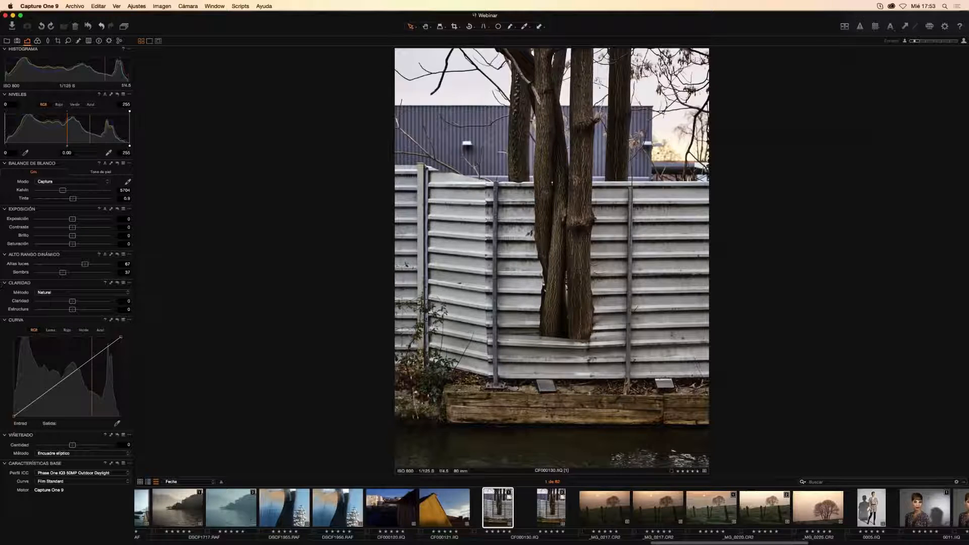
left_click(4, 283)
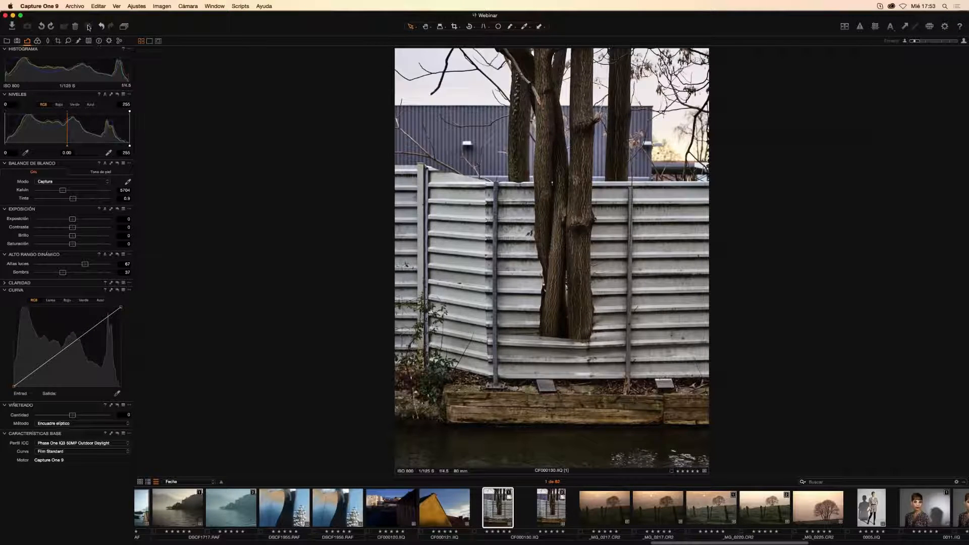
left_click(89, 27)
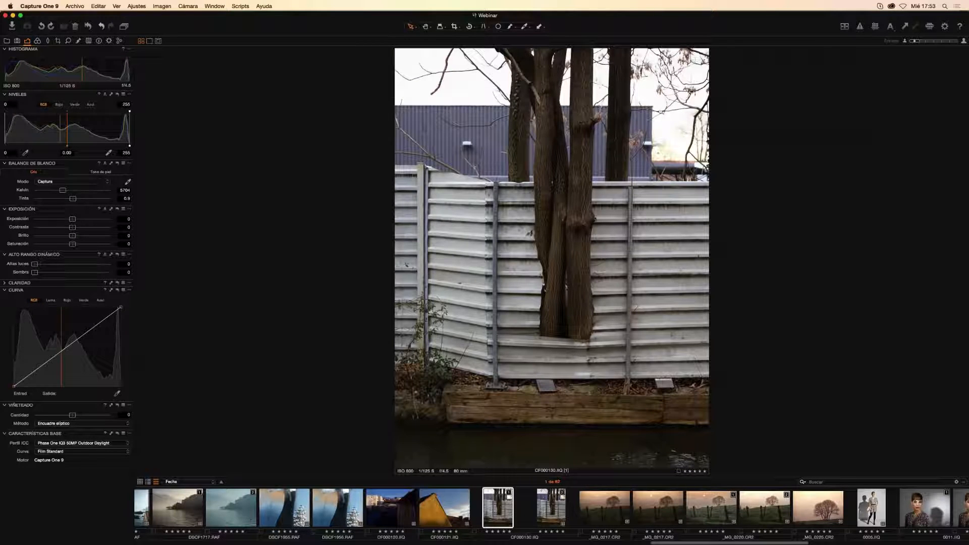
Collapse the Levels, White Balance, Exposure and High Dynamic Range tools above the Curve tool.
left_click(5, 95)
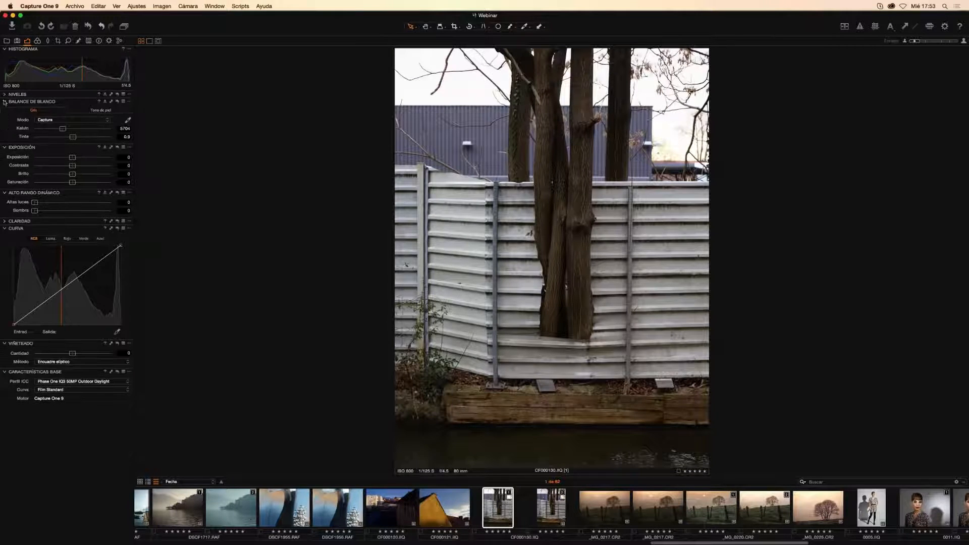
left_click(5, 102)
left_click(4, 109)
left_click(5, 116)
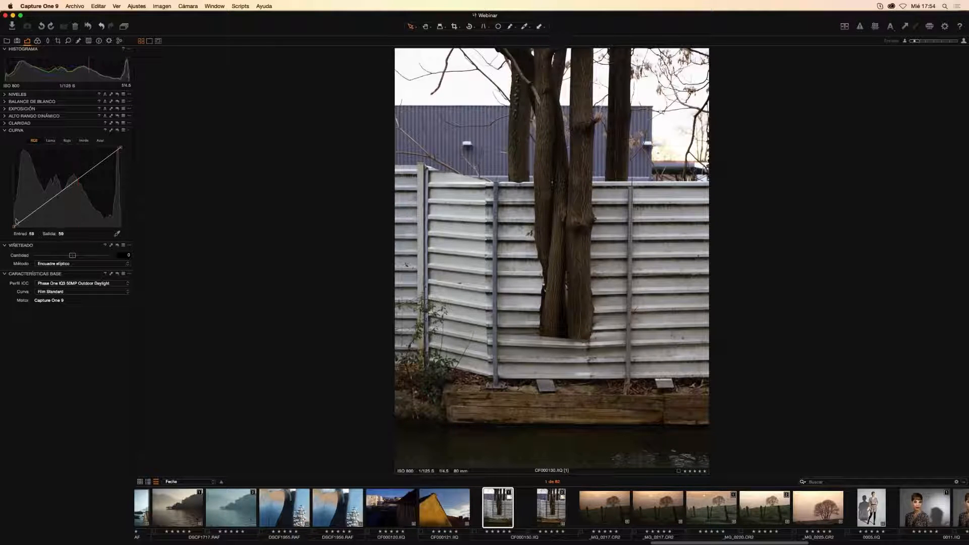
Shape an S-shaped RGB curve on the fence photo, lowering the shadows from input 54 to about output 41 and raising the highlights.
left_click(36, 213)
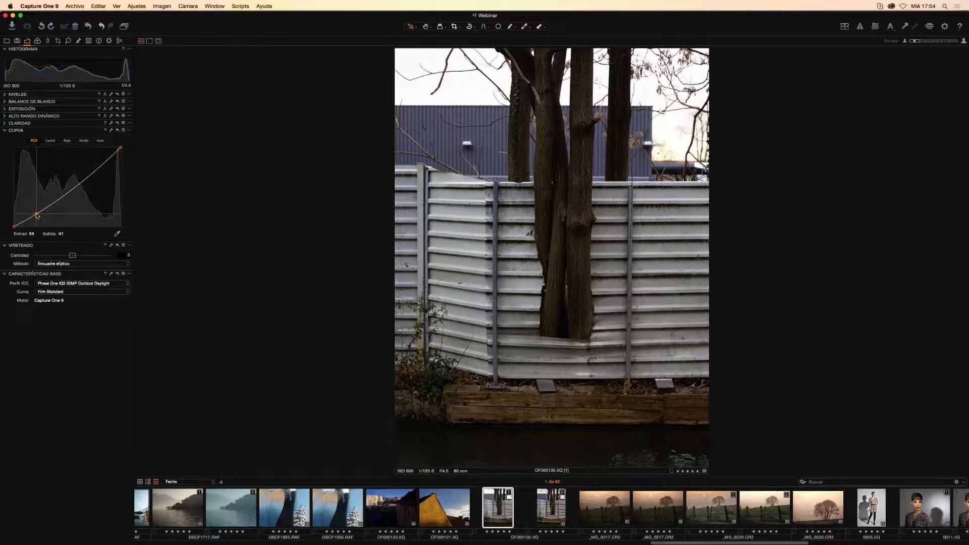
left_click(94, 164)
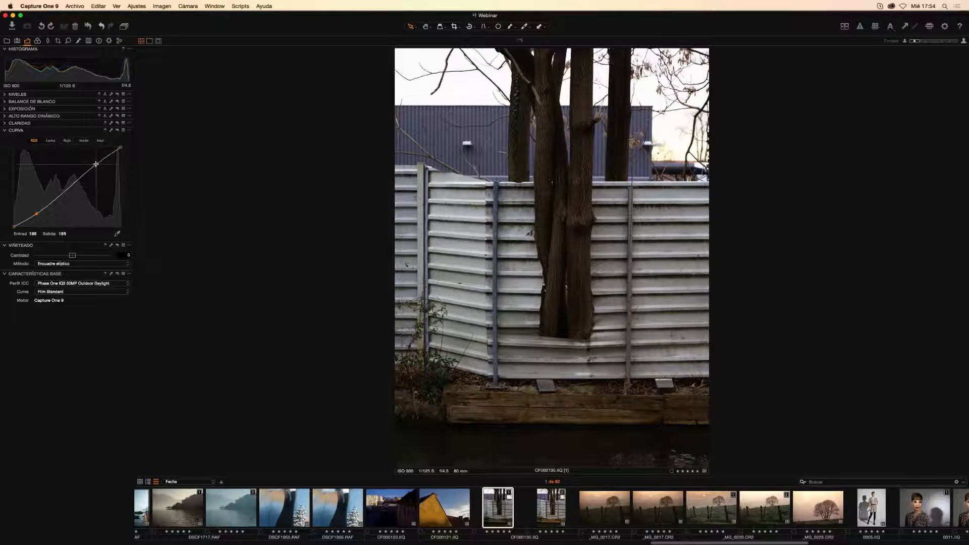
left_click_drag(93, 165, 93, 161)
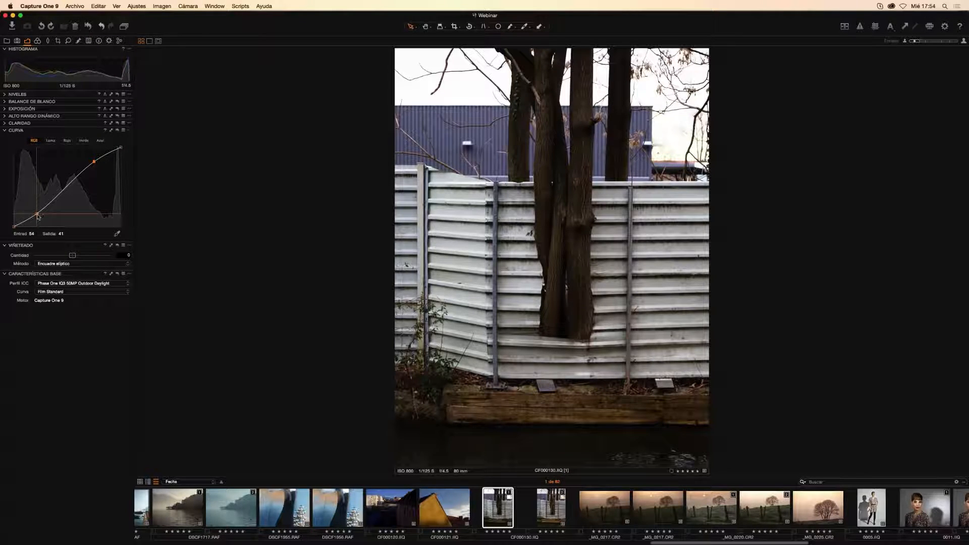
left_click_drag(38, 216, 39, 217)
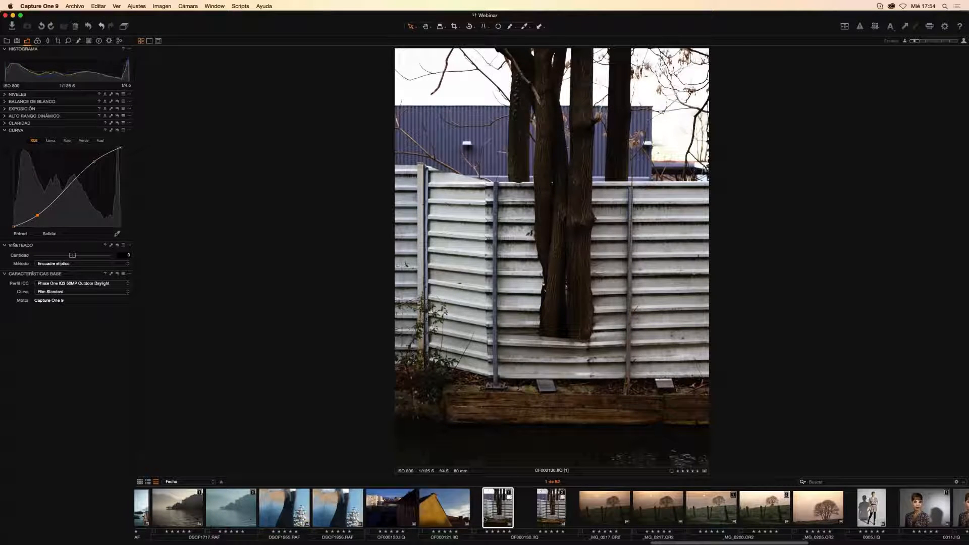
Create a new variant of the fence photo and select the second, unadjusted variant.
right_click(496, 506)
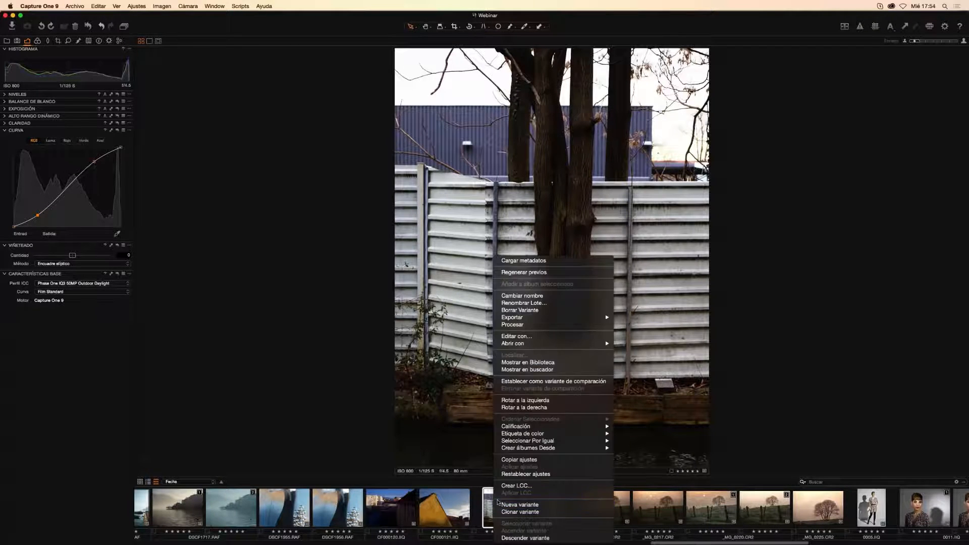
left_click(514, 505)
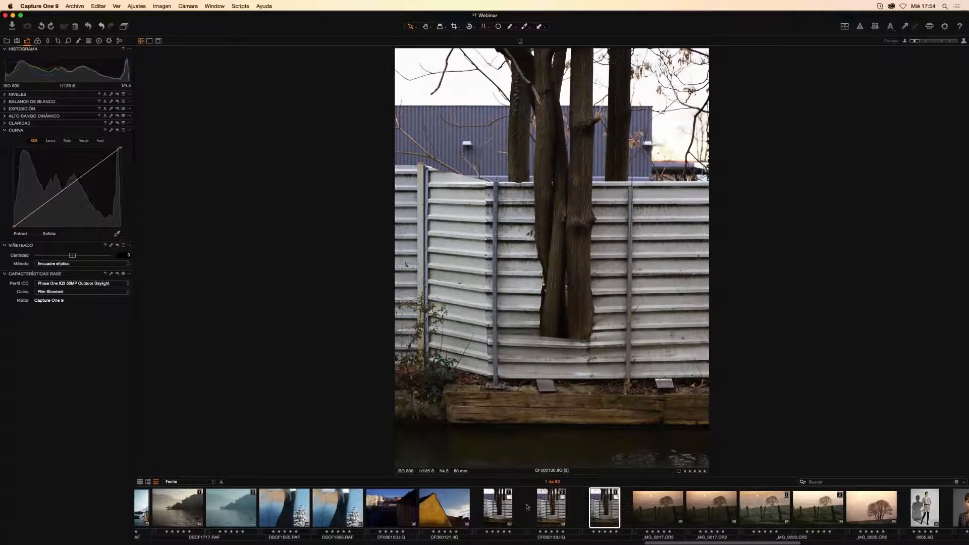
left_click_drag(605, 511, 544, 519)
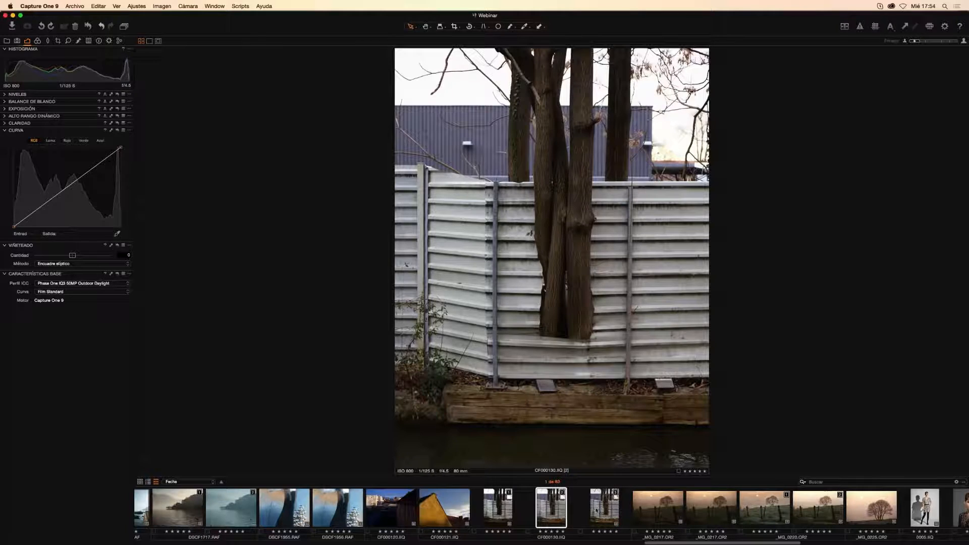
Display the first and second variants of the fence photo side by side for comparison.
left_click(598, 507)
left_click(554, 513)
left_click(520, 512)
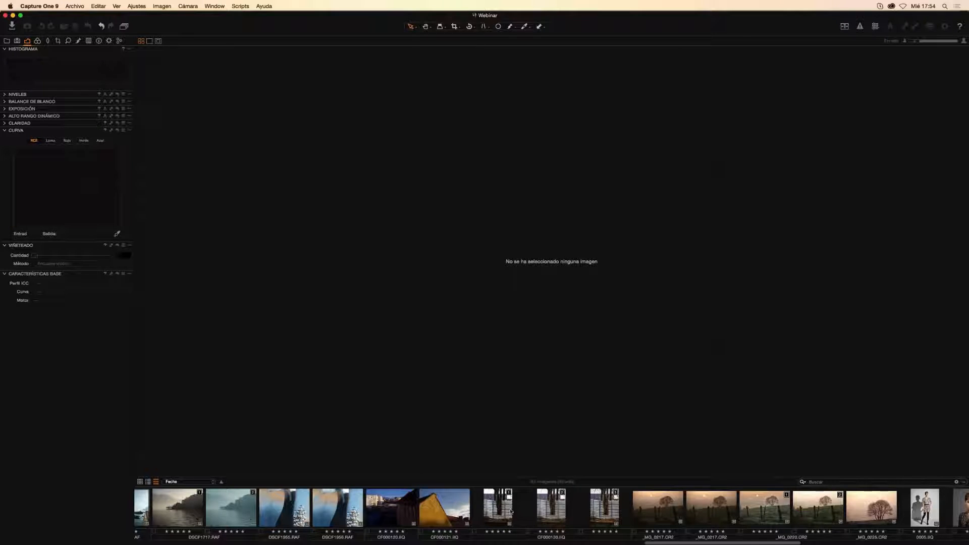
left_click(509, 514)
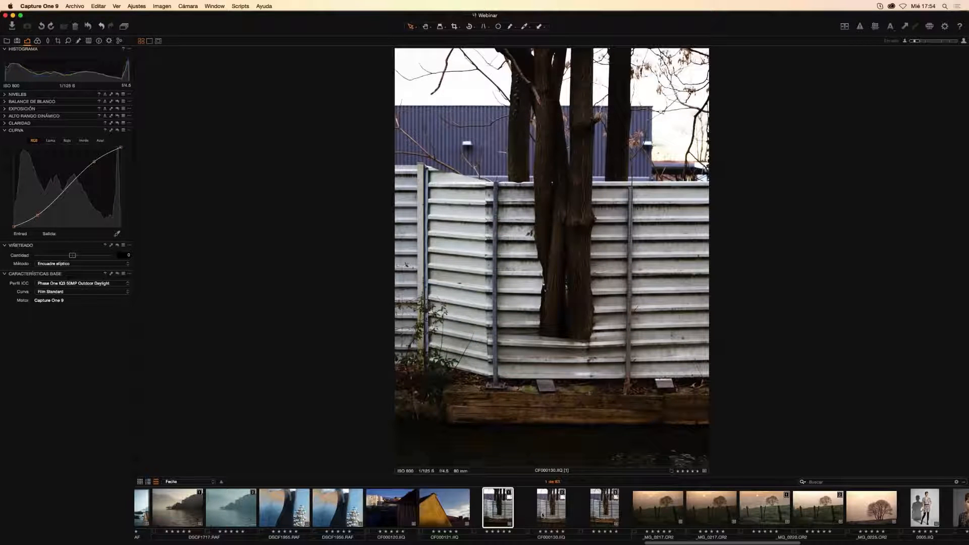
left_click(555, 514, "super")
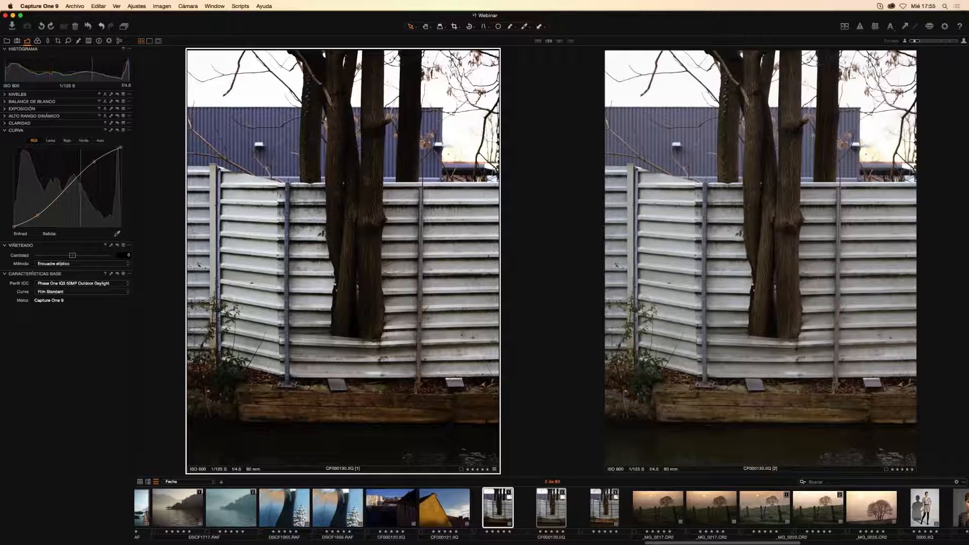
Shape an S-shaped Luma curve on the second variant, lowering the shadows and raising the highlights from input 177 to about output 203.
left_click(738, 231)
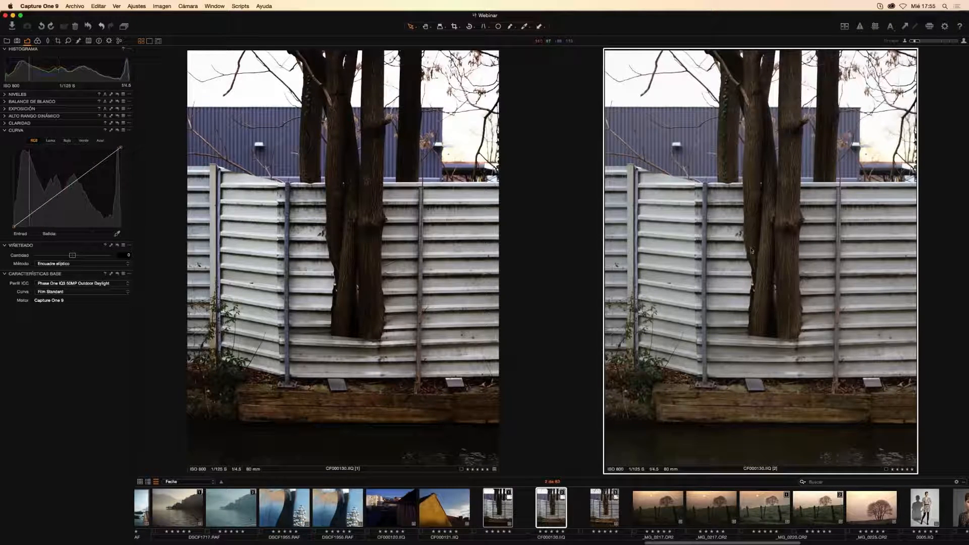
left_click(51, 141)
left_click(38, 214)
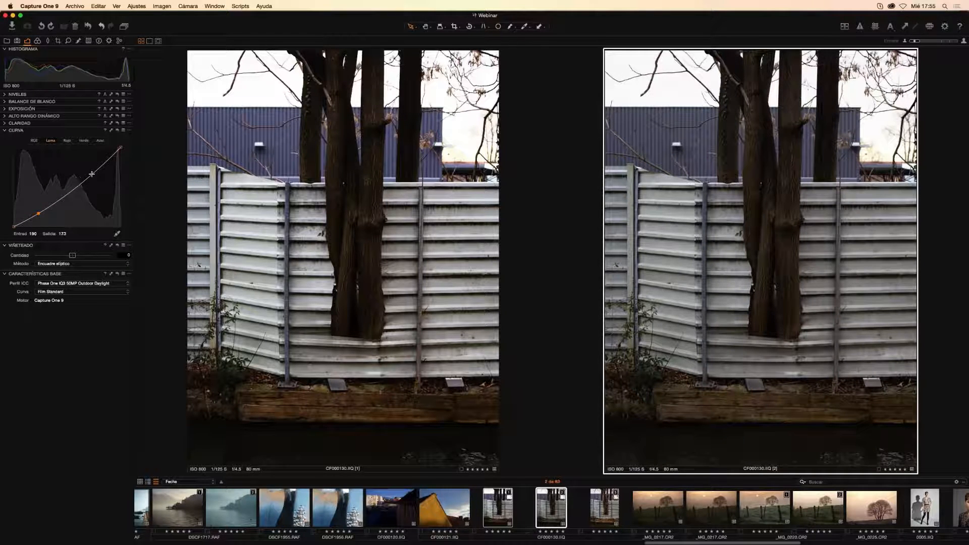
left_click_drag(92, 173, 89, 163)
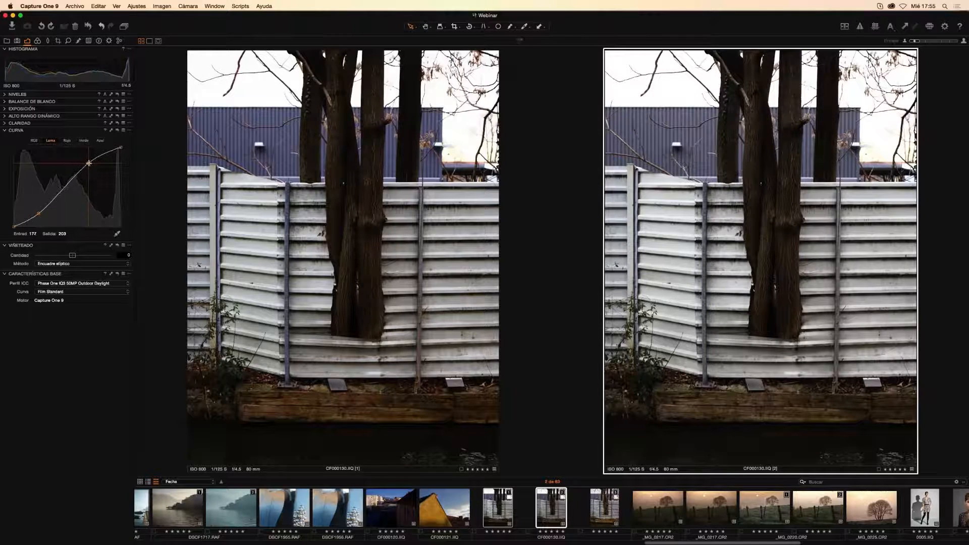
left_click_drag(39, 214, 40, 216)
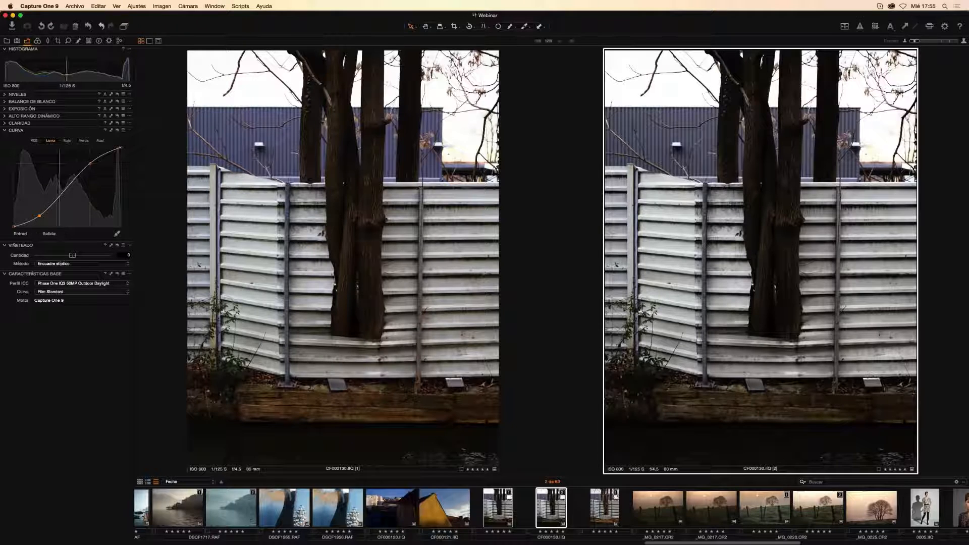
Compare the first variant's RGB curve with the second variant's Luma curve, and expand the Exposure tool.
left_click(309, 178)
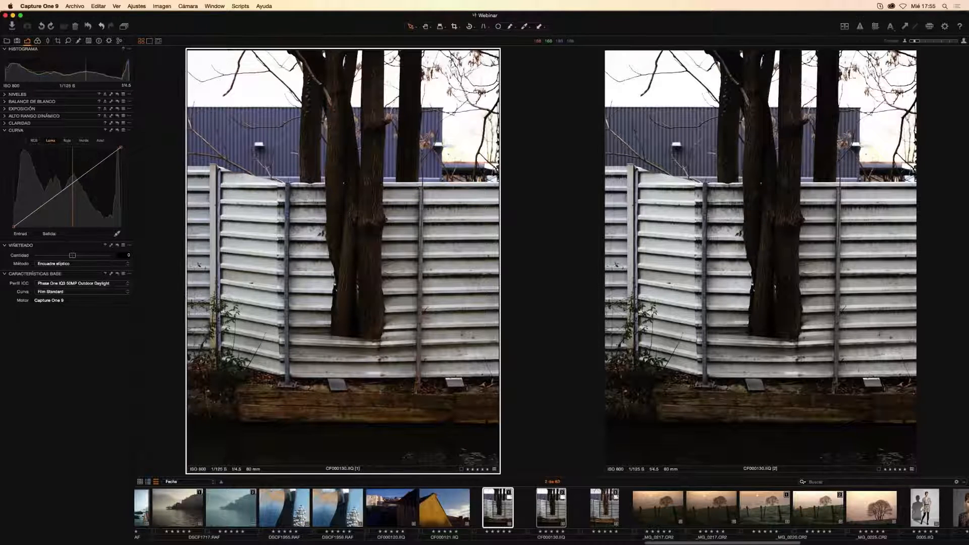
left_click(34, 143)
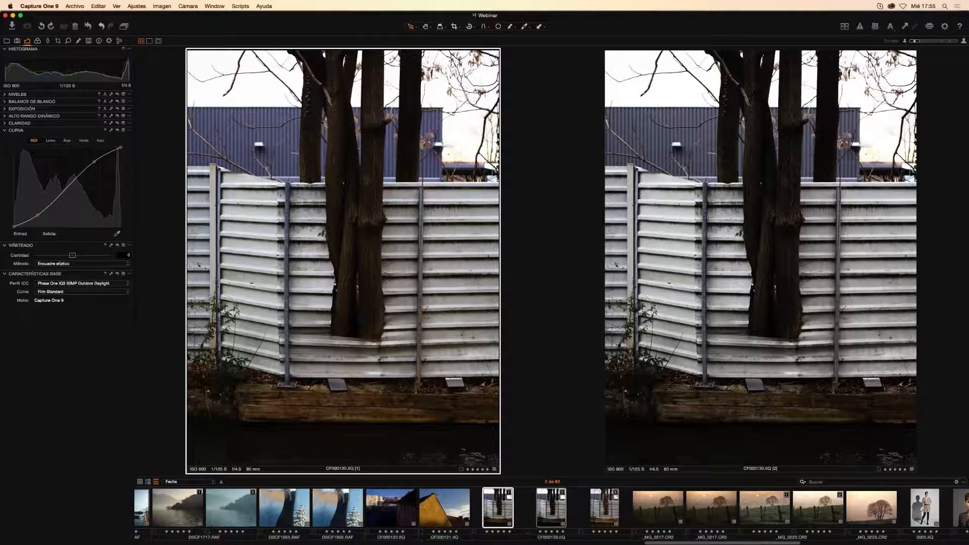
key("Right")
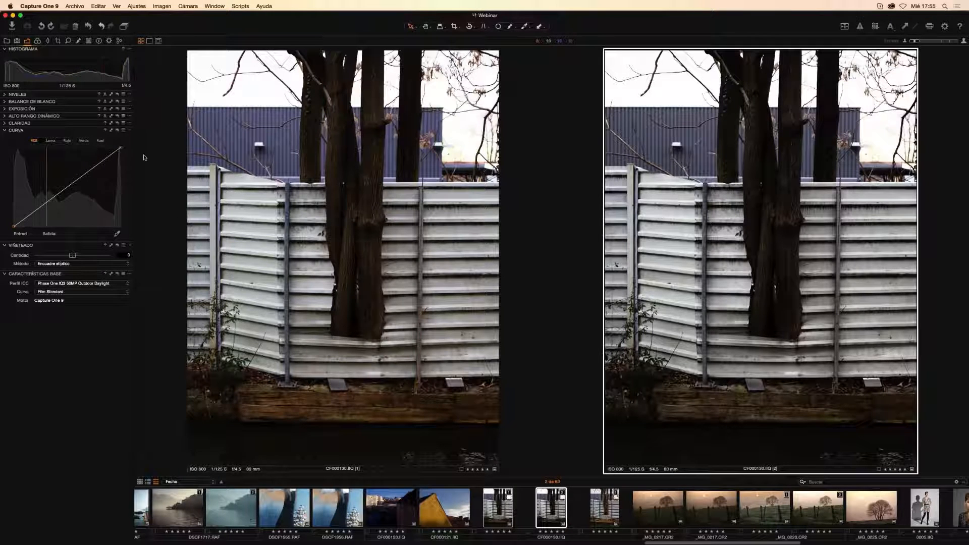
left_click(50, 141)
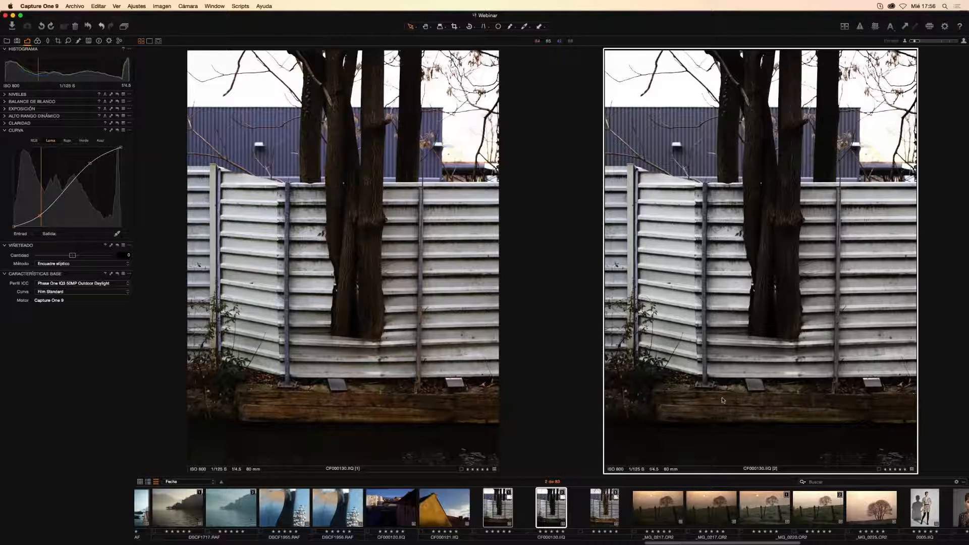
left_click(6, 110)
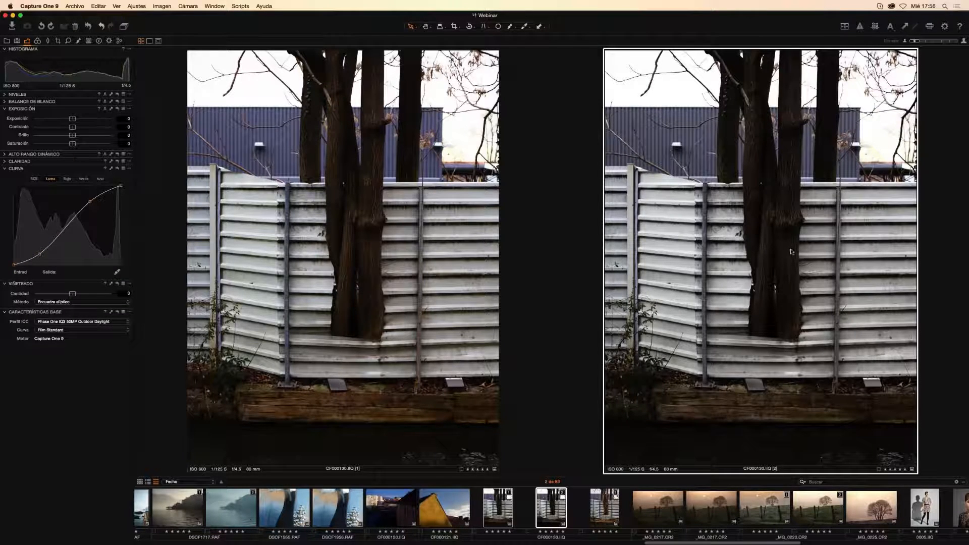
Try raising the second variant's Saturation to about 79 and to 40 while inspecting the wooden planks, and reset it to 0.
left_click_drag(72, 144, 105, 145)
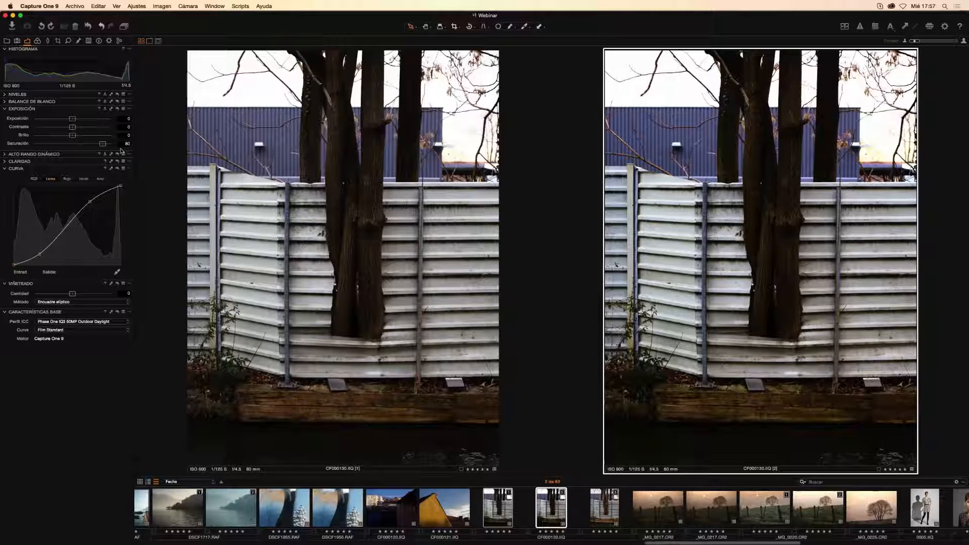
left_click_drag(101, 145, 102, 145)
double_click(703, 413)
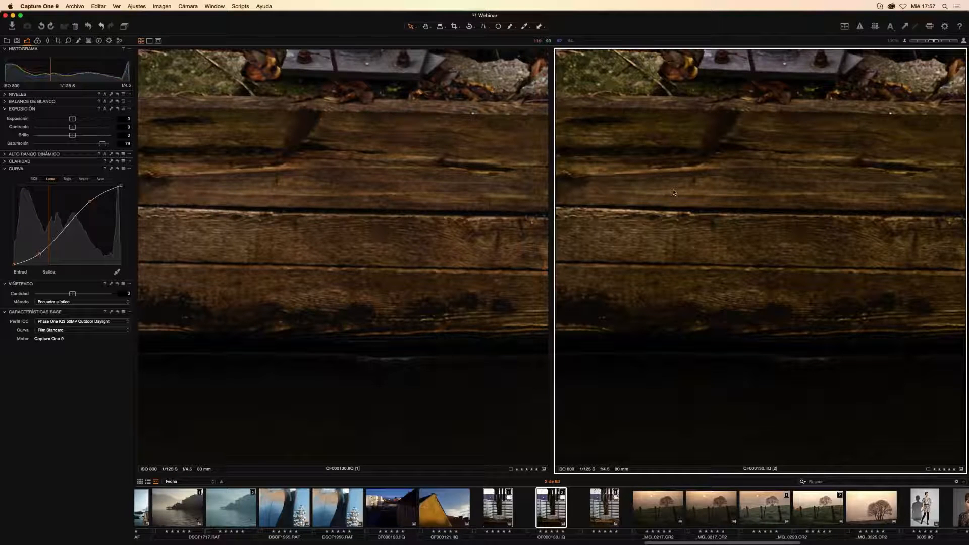
left_click_drag(100, 146, 90, 149)
double_click(89, 145)
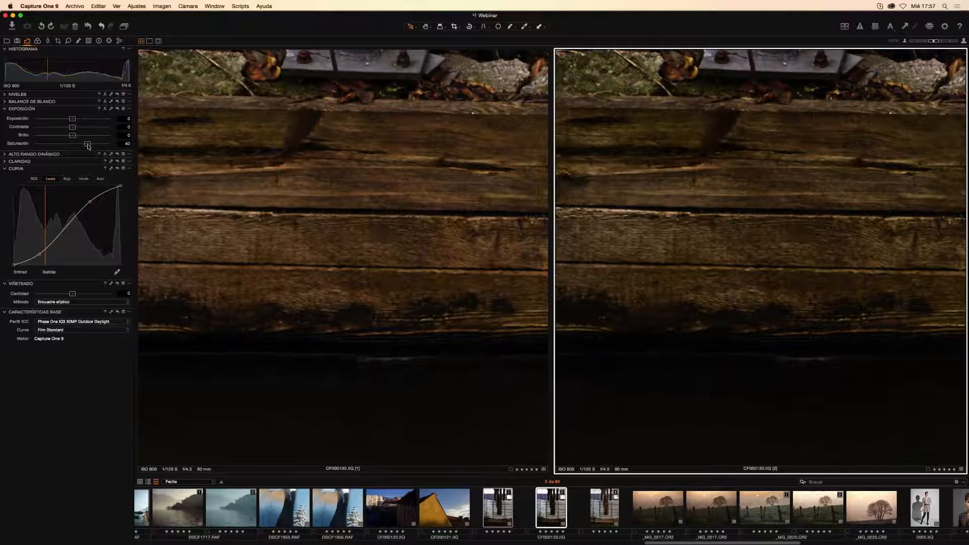
Review both full fence images again with the first variant's RGB curve and the second variant's Luma curve.
double_click(464, 220, "shift")
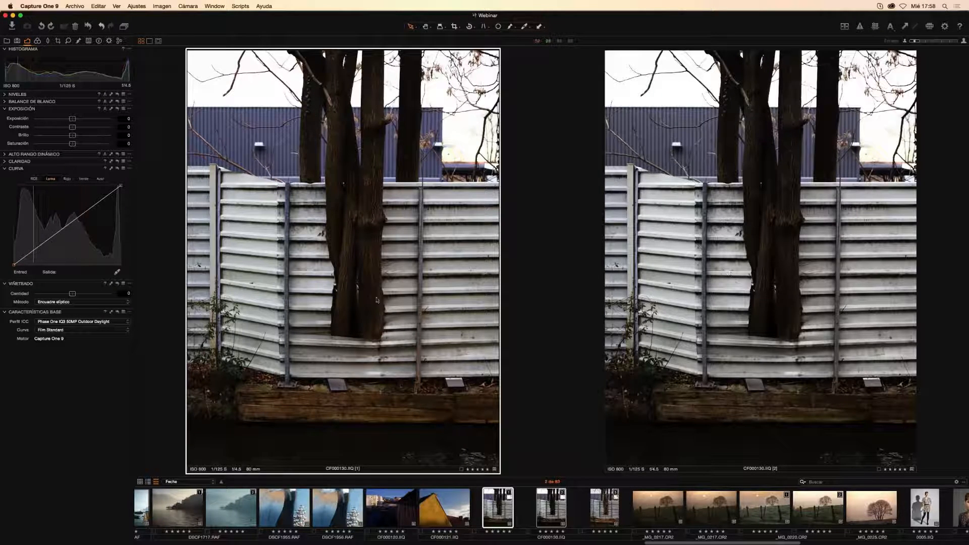
left_click(34, 179)
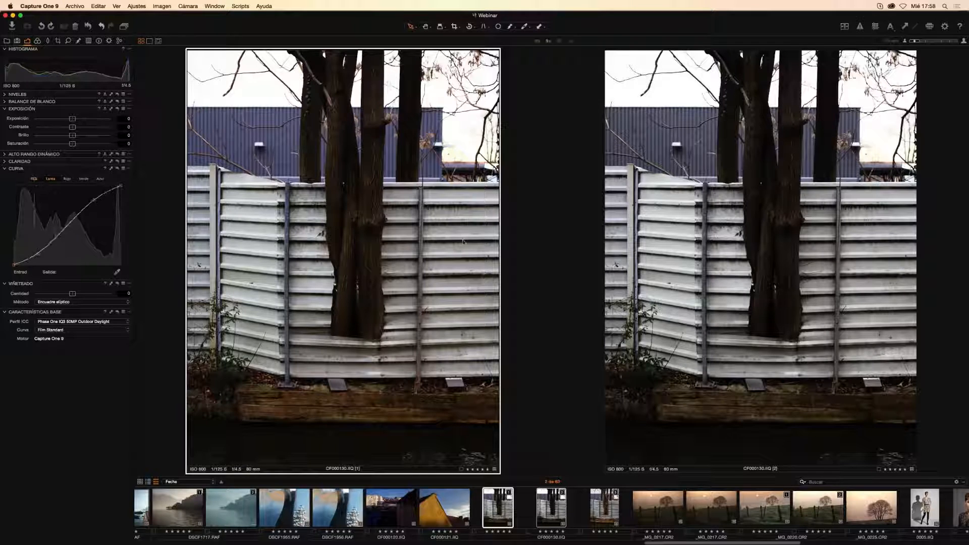
left_click(722, 254)
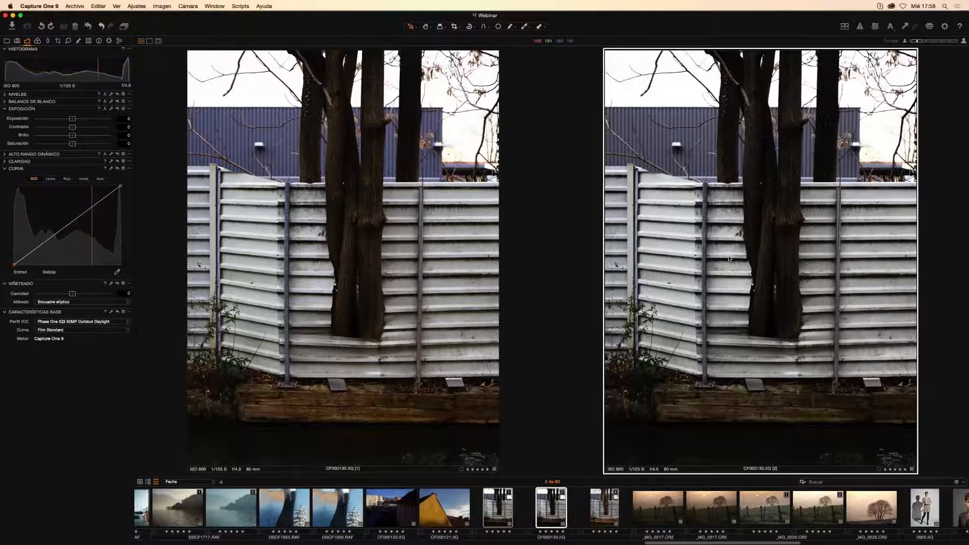
left_click(50, 179)
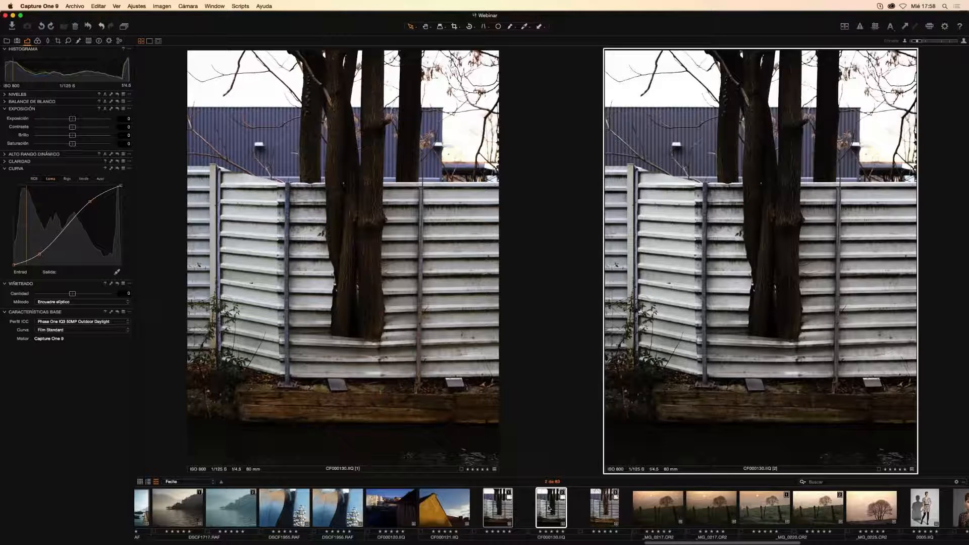
Reset all adjustments on the third fence variant and set its Contrast to 37.
left_click(606, 512)
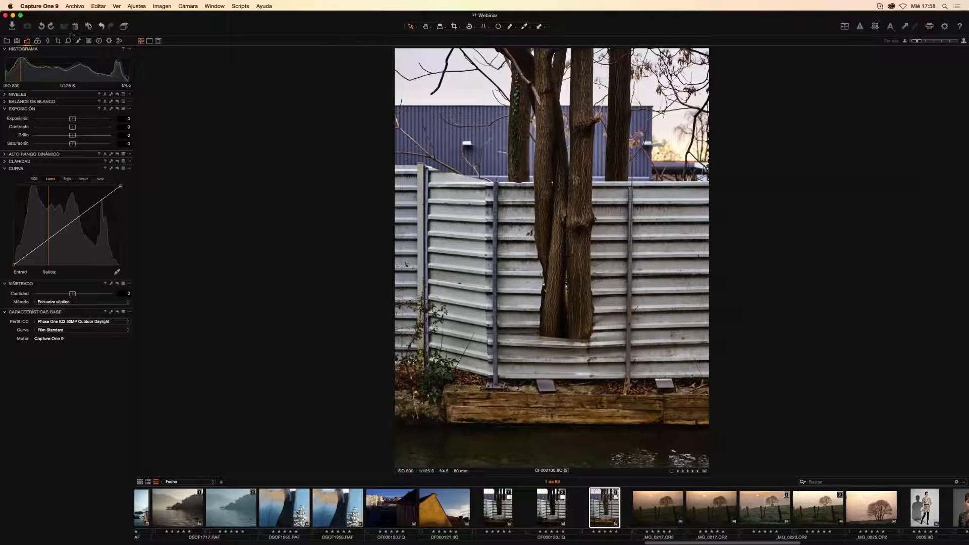
left_click(89, 27)
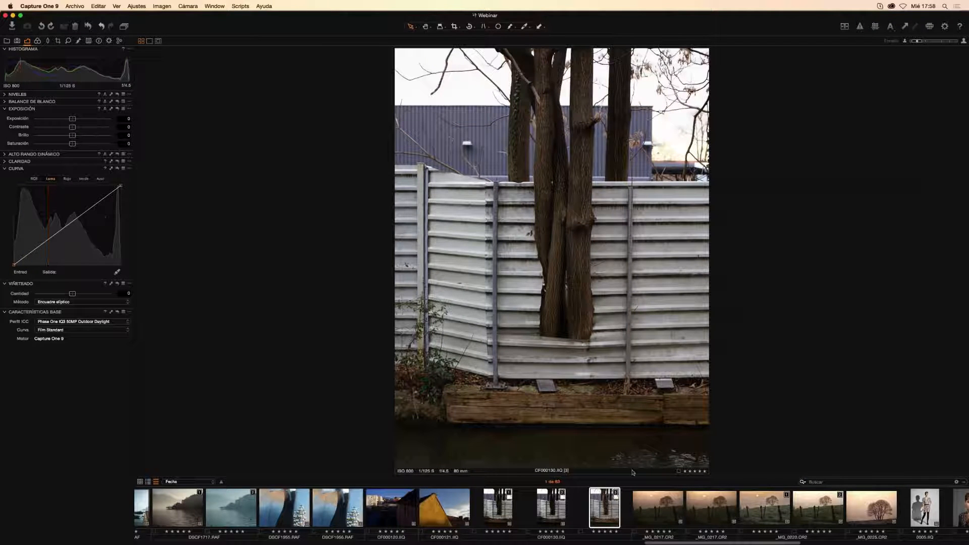
left_click(73, 129)
left_click_drag(73, 129, 101, 128)
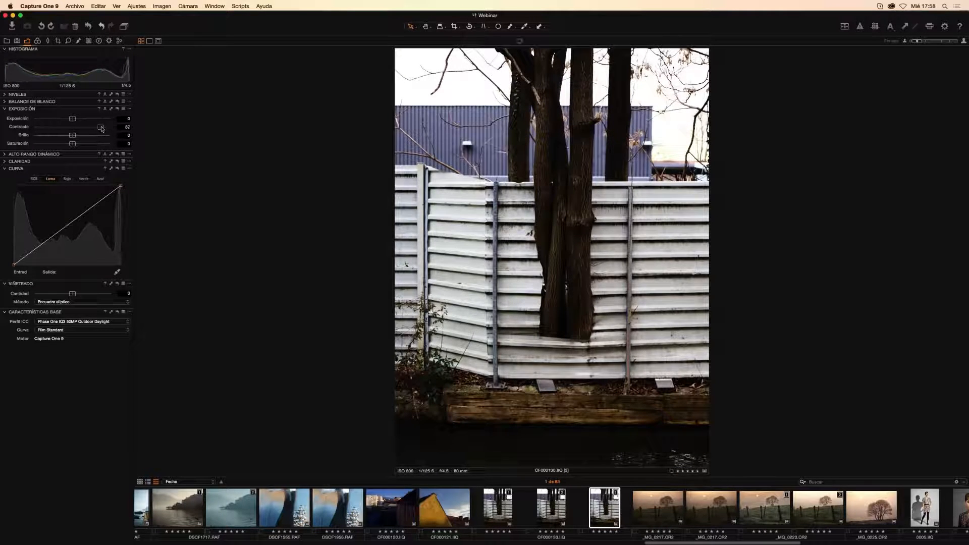
left_click_drag(102, 129, 103, 129)
Display all three fence variants side by side and compare the RGB curve, Luma curve and Contrast adjustments.
left_click(487, 520, "shift")
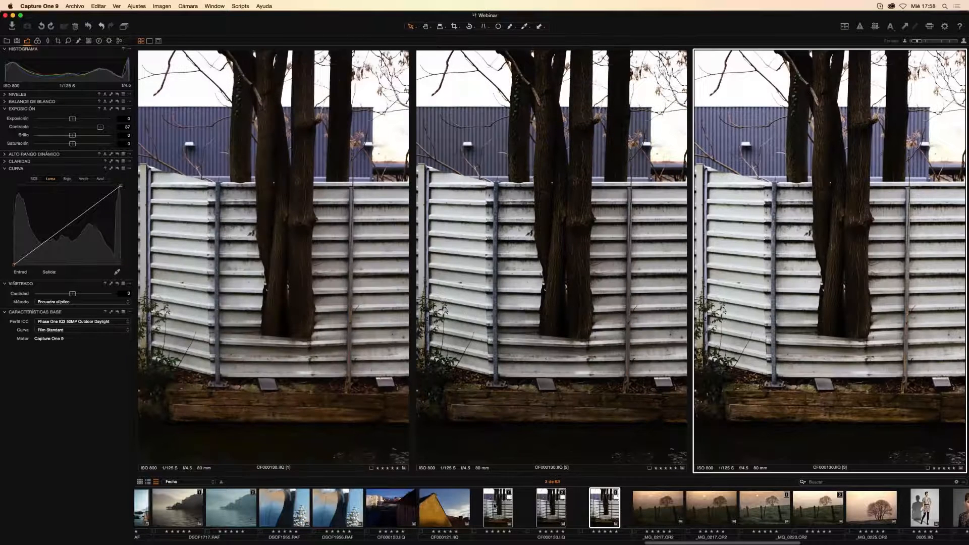
left_click(269, 273)
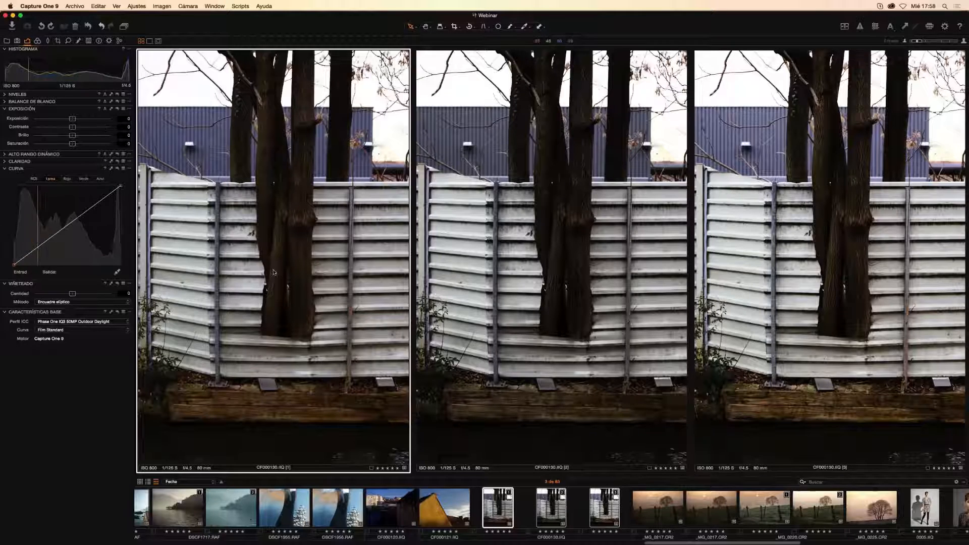
left_click(34, 179)
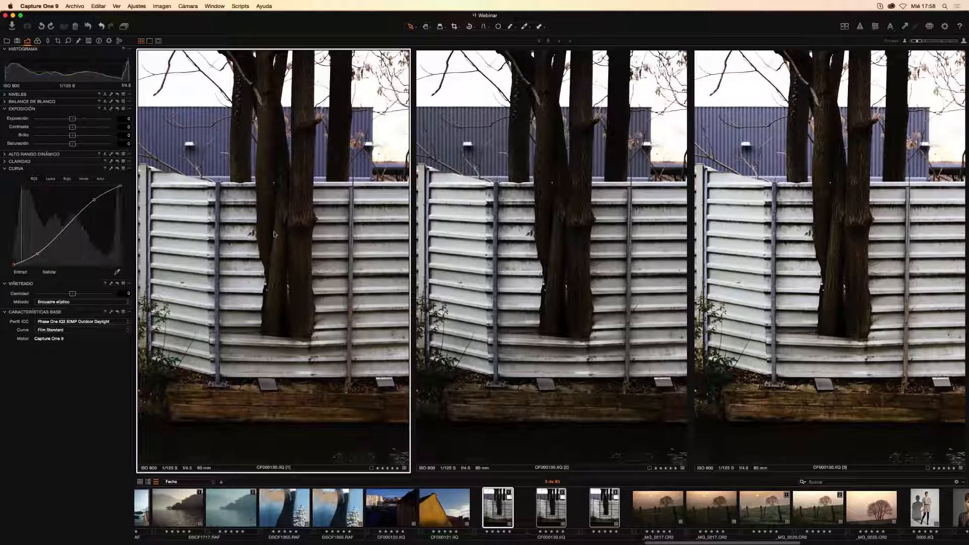
left_click(559, 285)
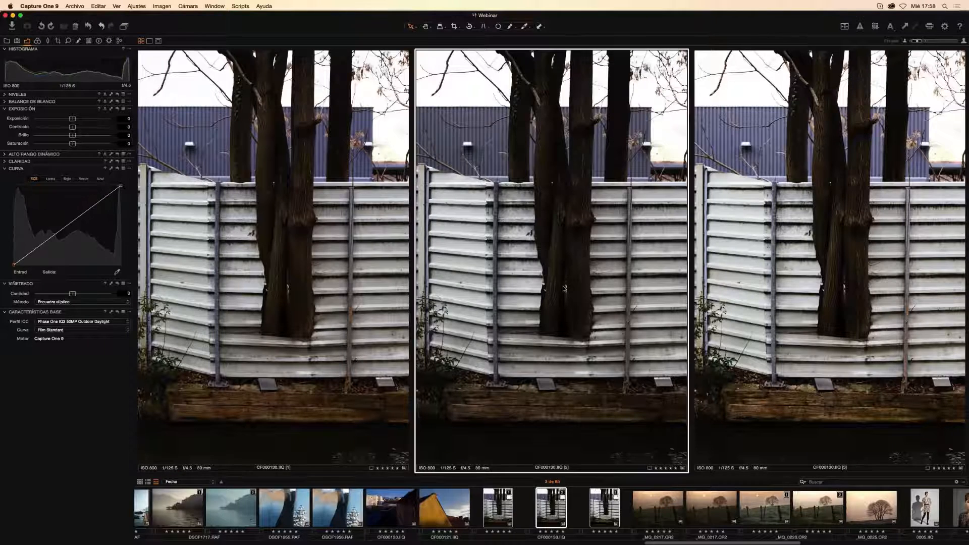
left_click(51, 178)
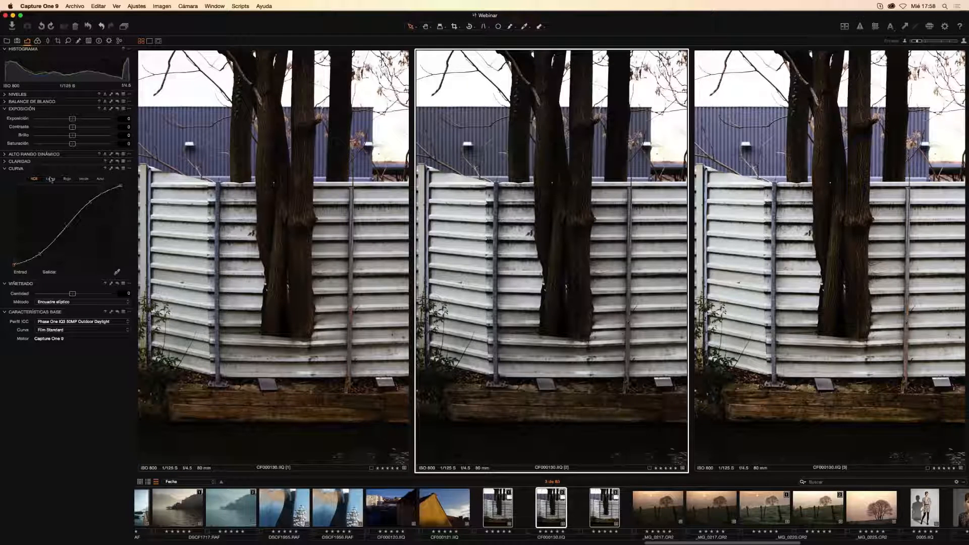
left_click(820, 299)
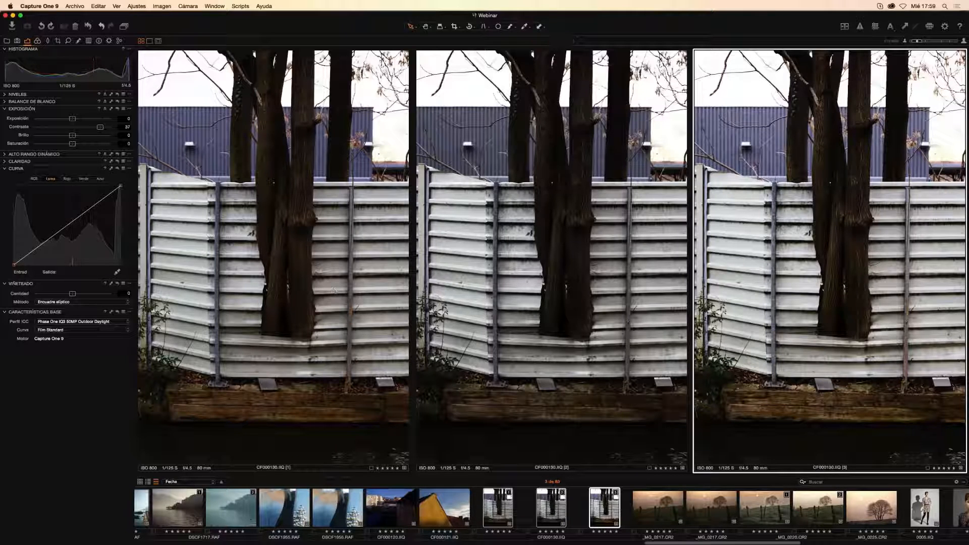
Select the full-length studio photo of the model and view its Red, Green and Blue channel curves.
scroll(883, 524, "right", 5)
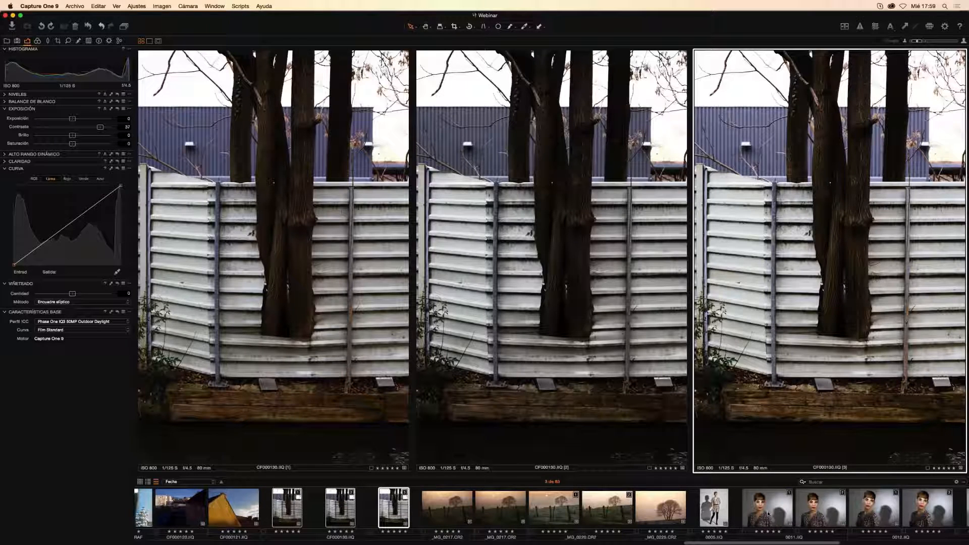
left_click(713, 507)
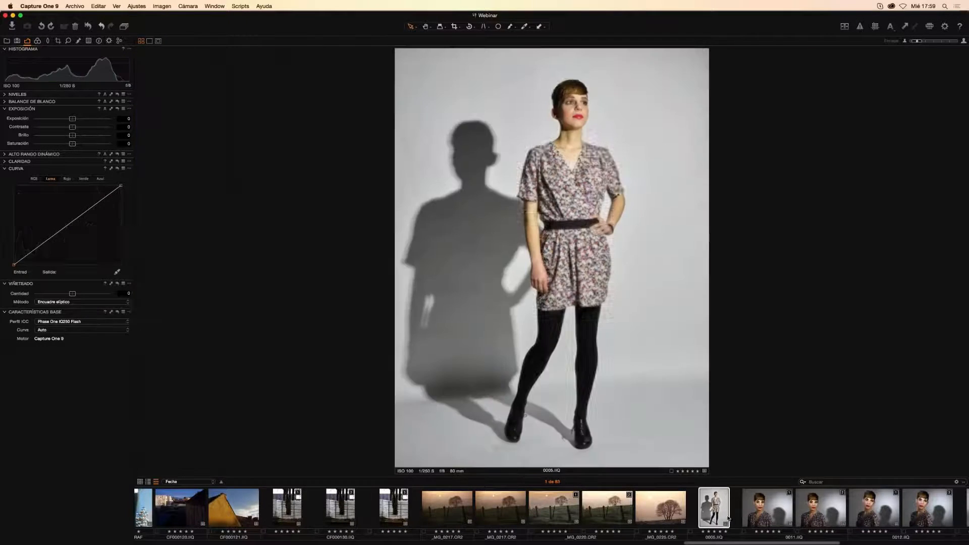
left_click(67, 179)
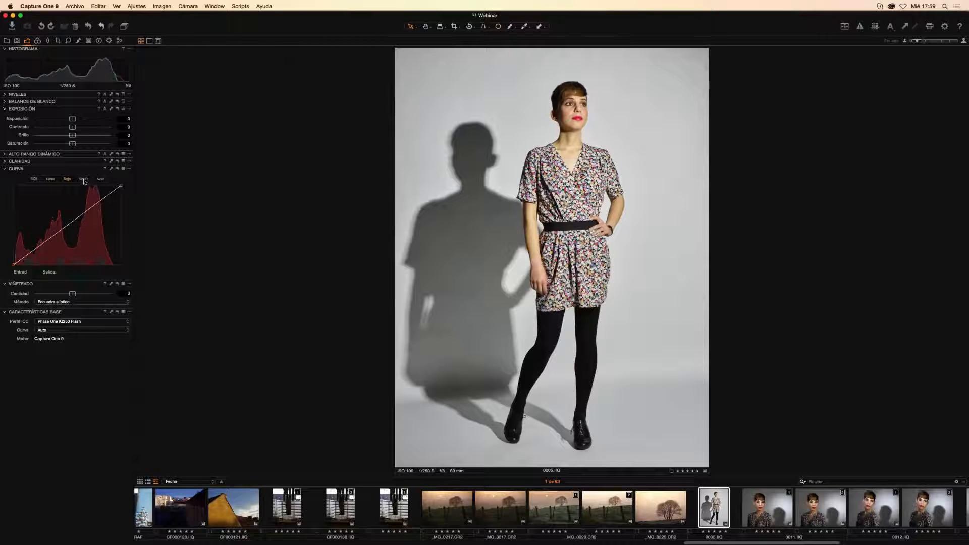
left_click(84, 179)
left_click(100, 180)
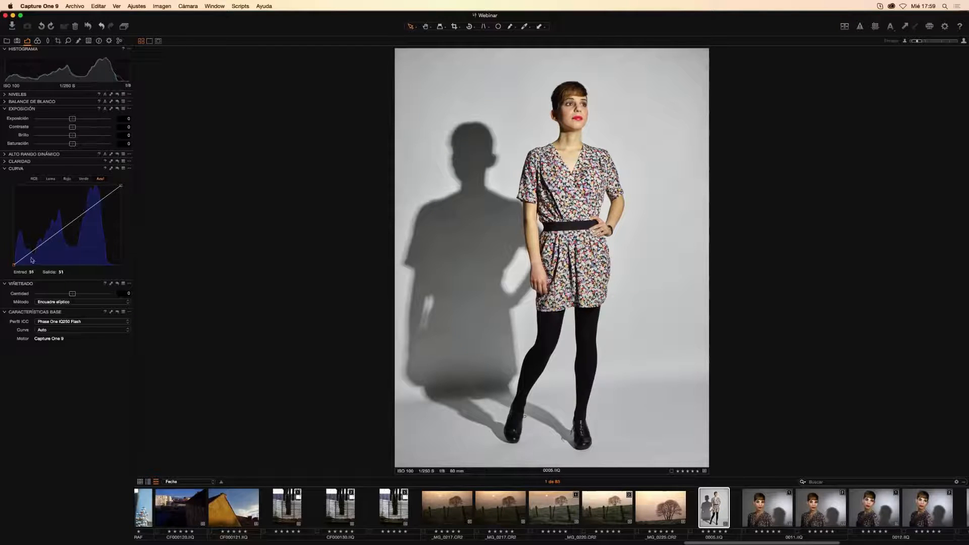
Try a Blue channel curve with the shadows anchored and the highlights lowered and raised, and reset the curve.
left_click_drag(34, 253, 35, 252)
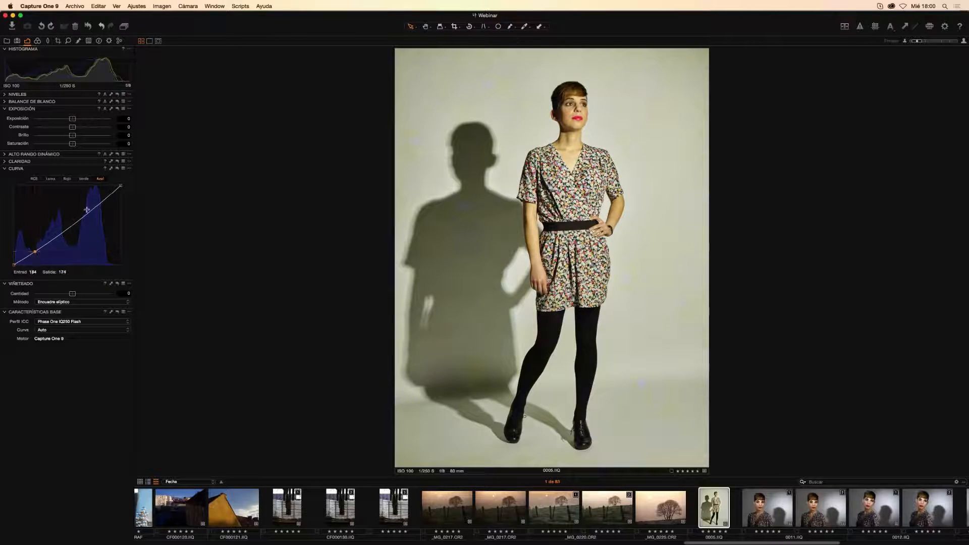
left_click_drag(87, 210, 84, 203)
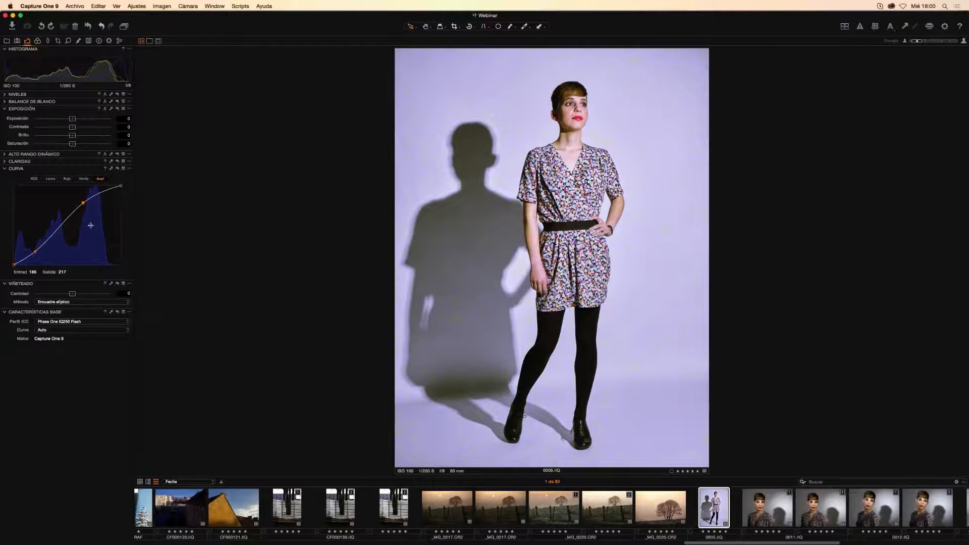
left_click_drag(83, 203, 83, 203)
left_click(117, 169)
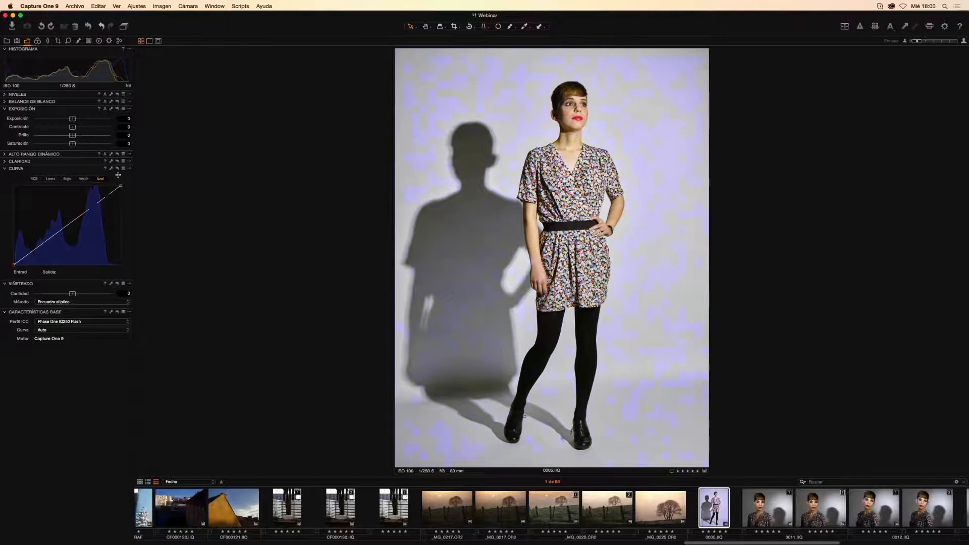
Try tinting the studio photo's highlights green with the 3-way Color Balance, reset that adjustment, and return to the exposure tools.
left_click(37, 40)
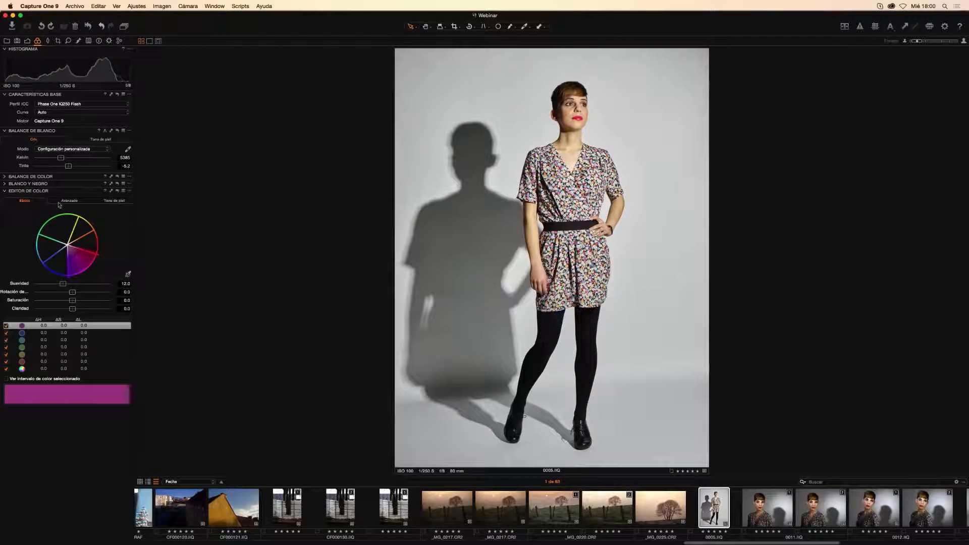
left_click(6, 178)
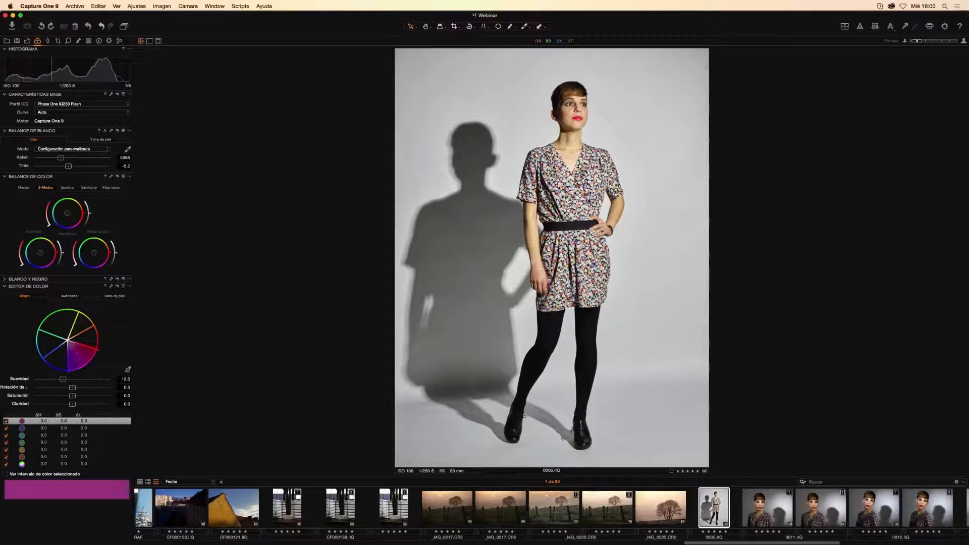
left_click_drag(42, 258, 95, 246)
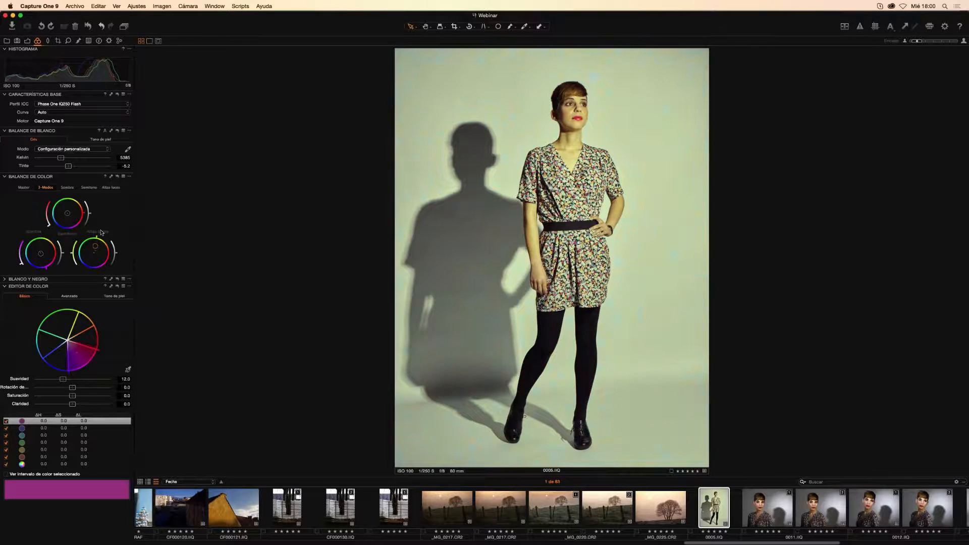
left_click(117, 177)
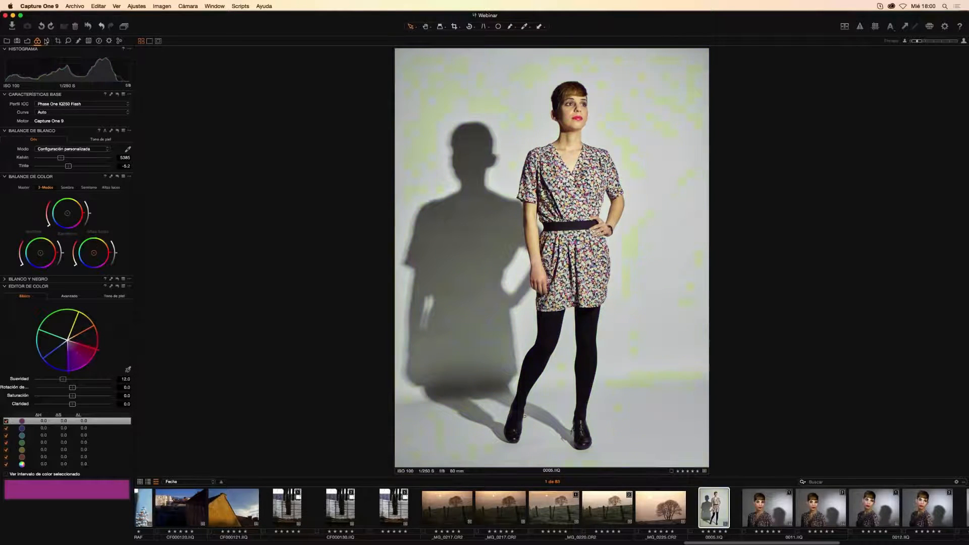
left_click(27, 40)
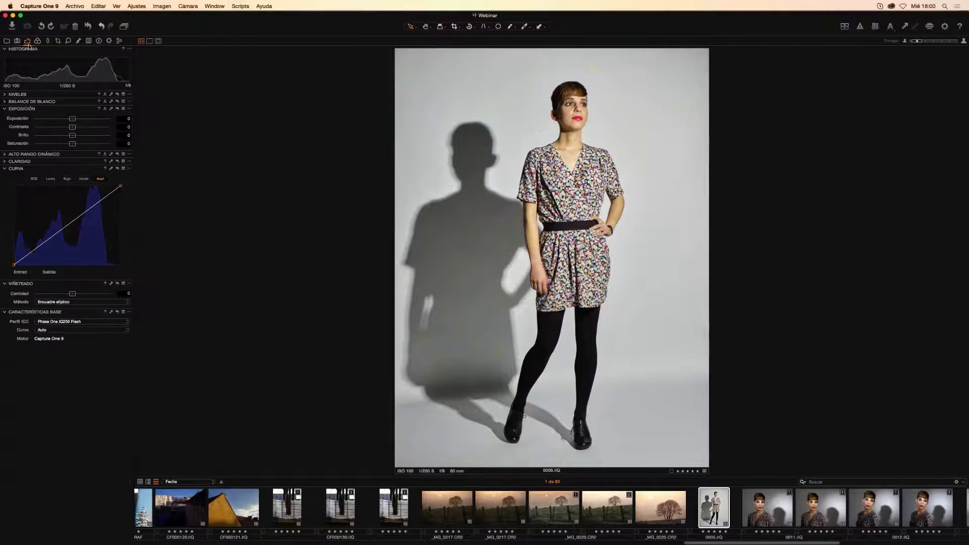
Examine the studio photo's RGB curve and its Luma curve, including the white endpoint.
left_click(34, 179)
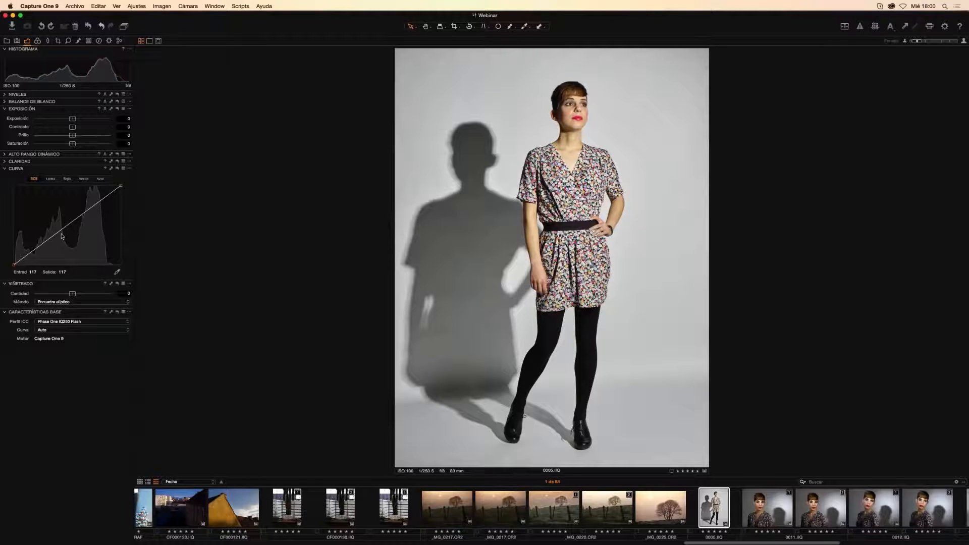
left_click(50, 179)
mouse_move(121, 188)
left_mouse_down()
mouse_move(125, 201)
mouse_move(122, 183)
left_mouse_up()
Select the dark rooftop cityscape and shape a gentle S-shaped Luma curve, anchoring the shadows and raising the upper midtones.
left_click(173, 513)
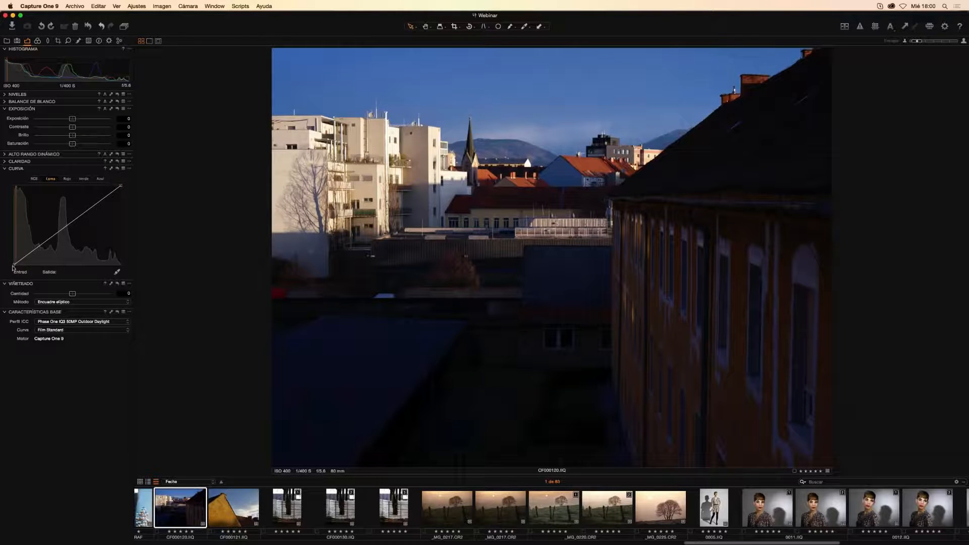
mouse_move(12, 268)
left_mouse_down()
mouse_move(22, 265)
mouse_move(22, 286)
mouse_move(10, 272)
left_mouse_up()
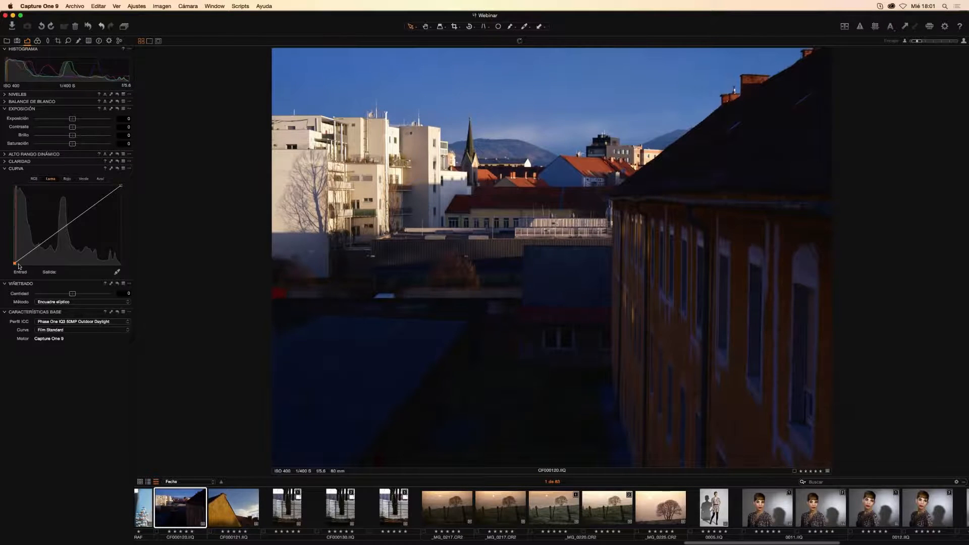
left_click(27, 256)
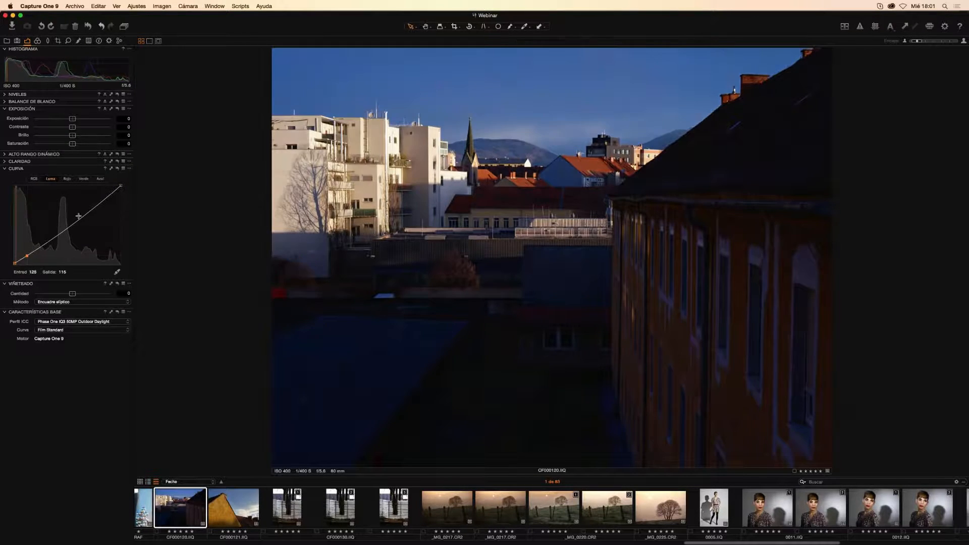
left_click_drag(85, 211, 85, 205)
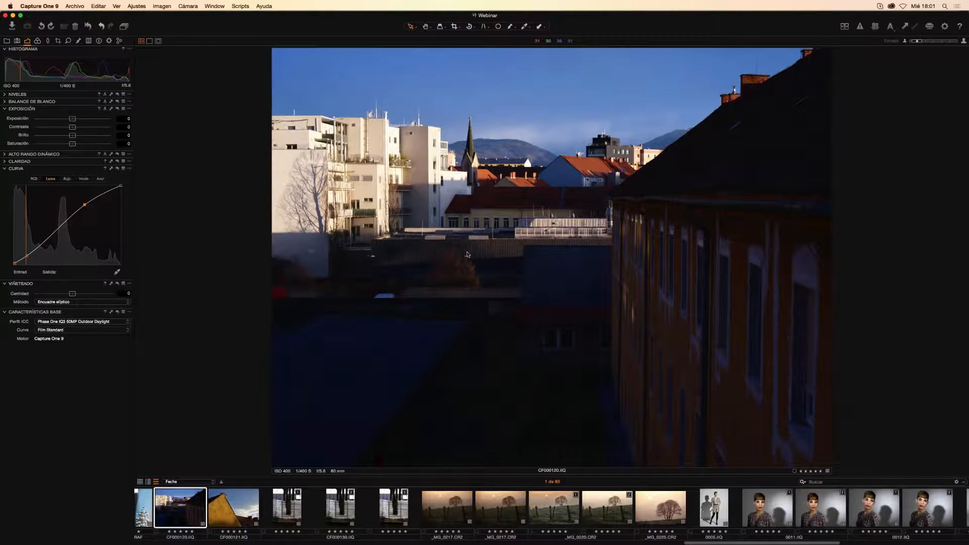
View the misty sunset photo with the tree and fence posts, and return to the full-length studio photo.
left_click(512, 509)
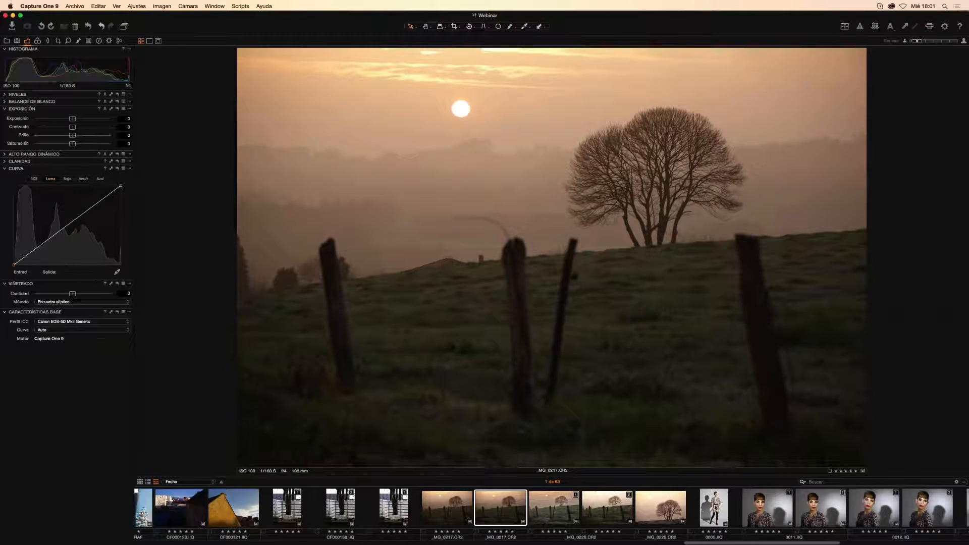
left_click(713, 507)
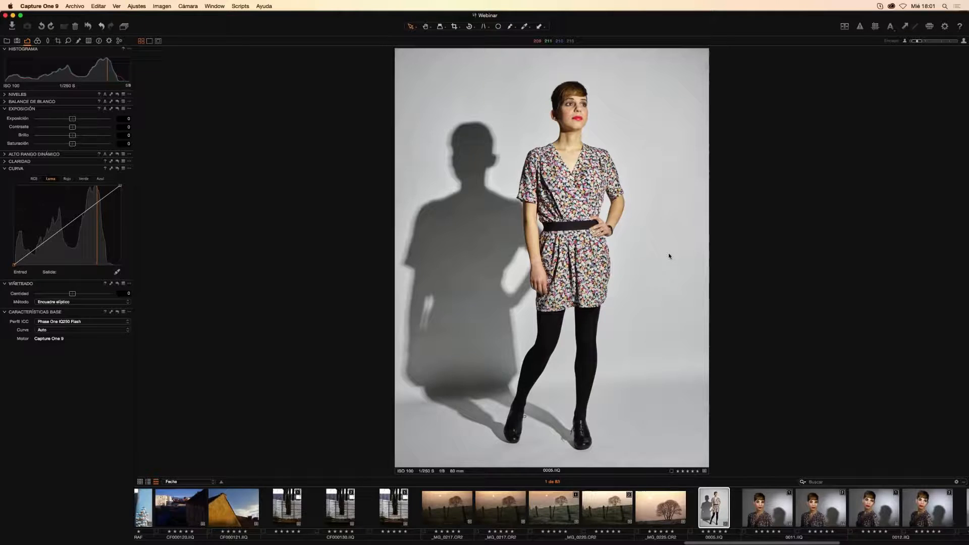
Switch to Firefox and look through Phase One's YouTube playlist of Capture One Pro 9 webinars.
left_click(960, 27)
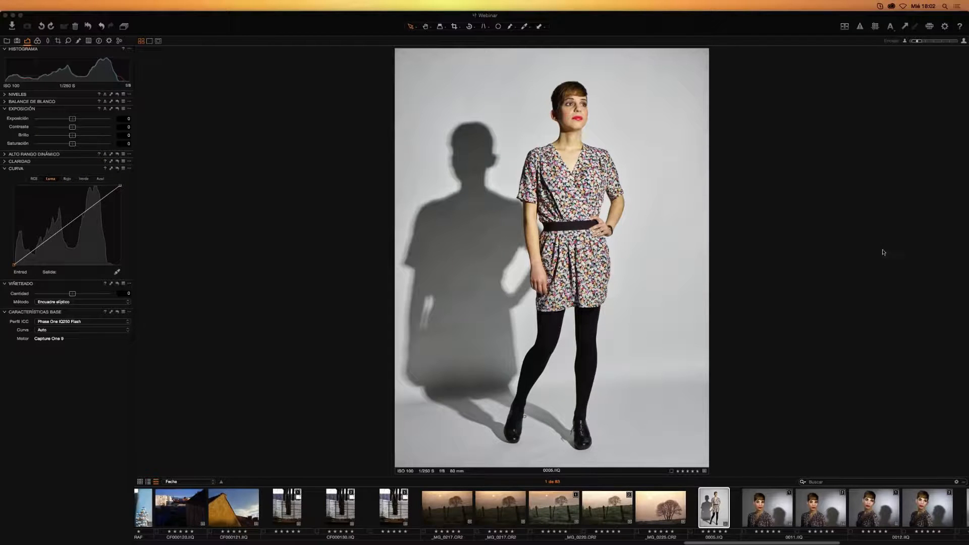
key("super+Tab")
key("super+Tab")
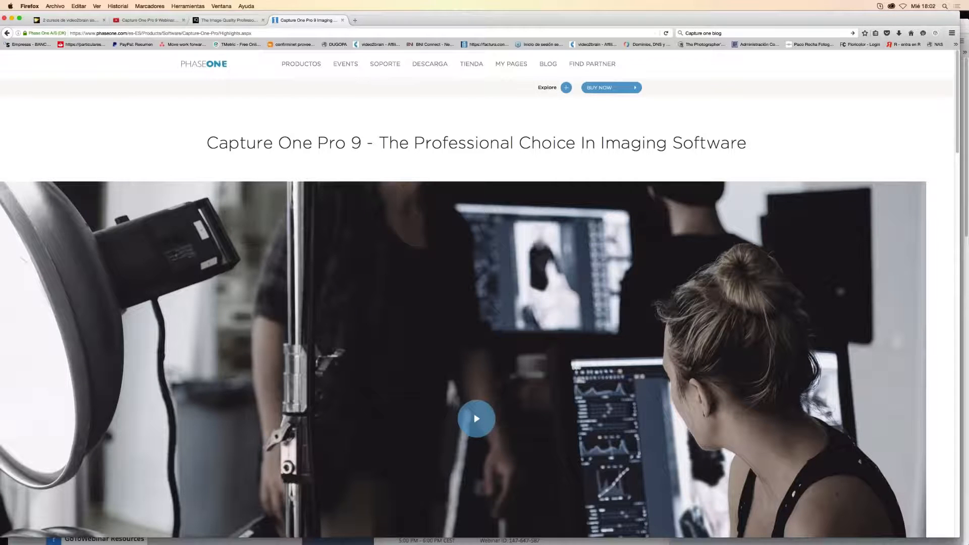
left_click(149, 20)
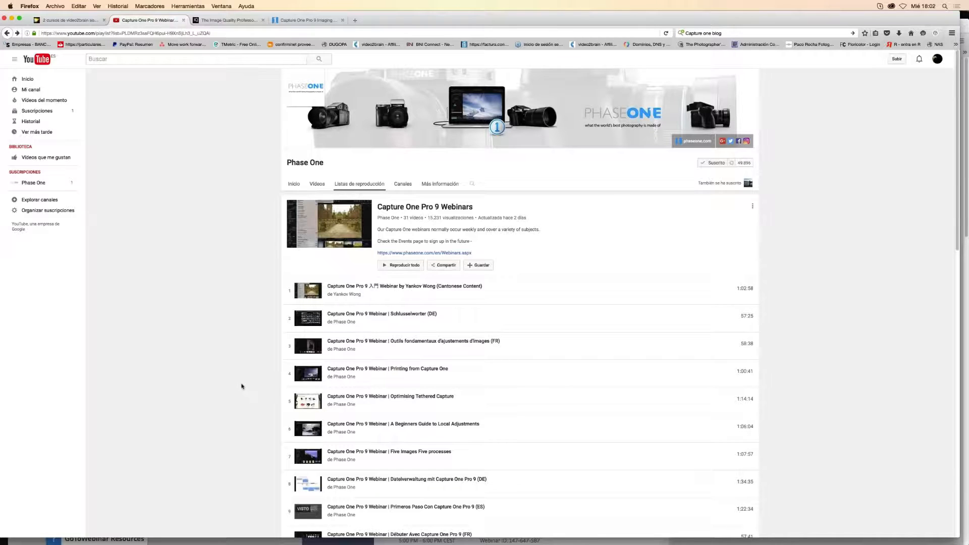
scroll(241, 404, "down", 4)
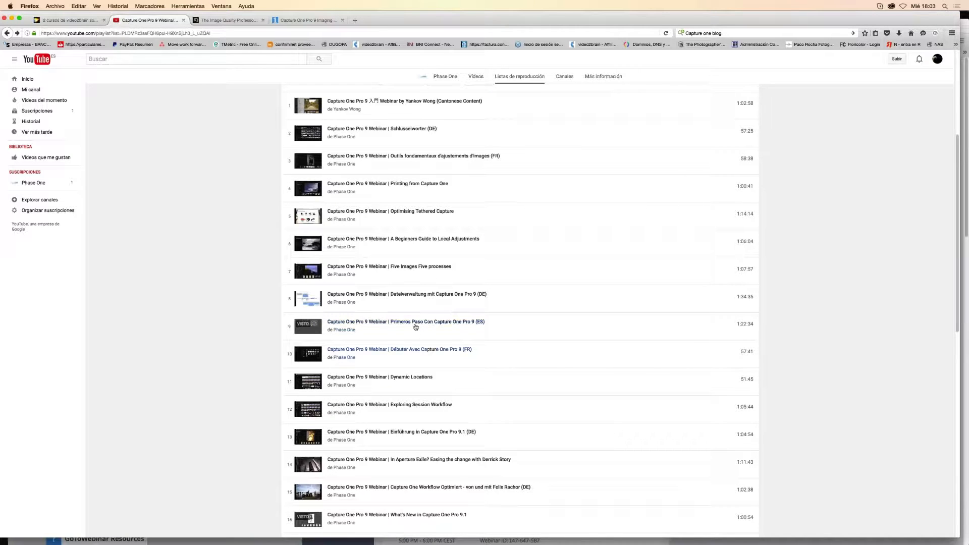
Browse the recent articles on The Image Quality Professor's Blog.
left_click(244, 21)
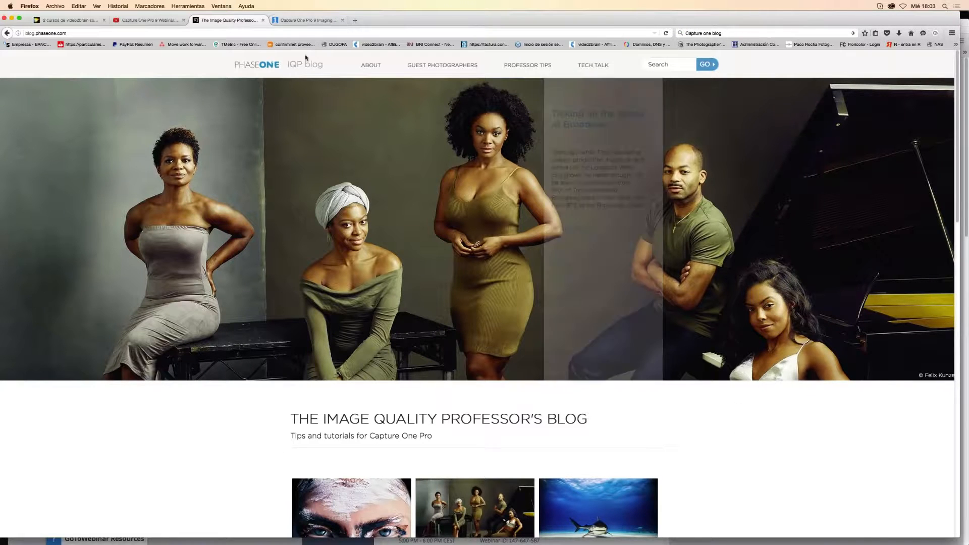
scroll(213, 430, "down", 5)
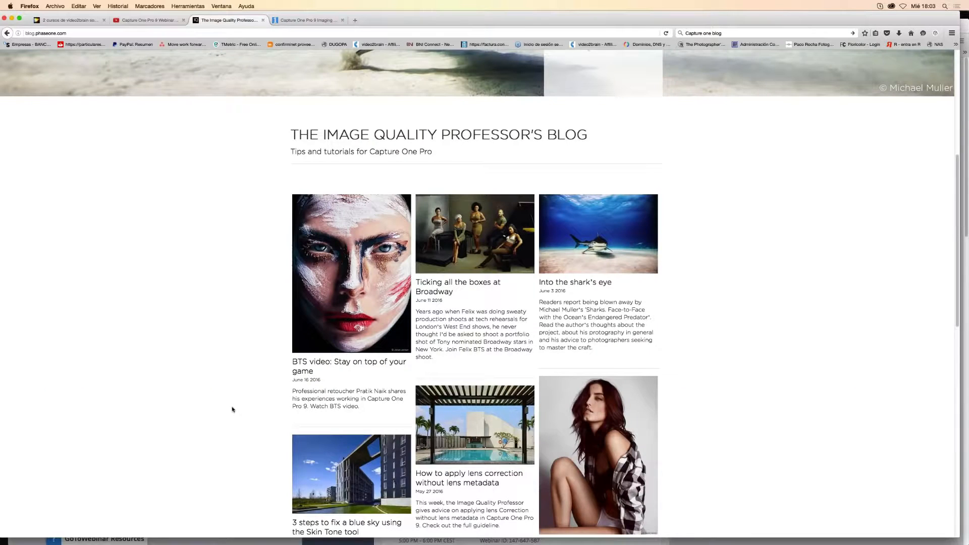
scroll(231, 409, "down", 2)
scroll(241, 296, "down", 2)
scroll(240, 343, "up", 4)
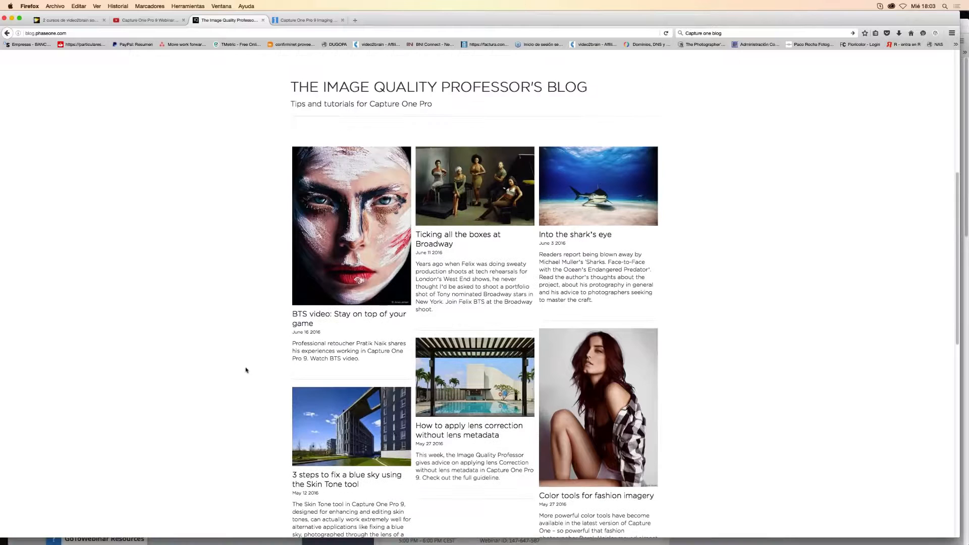
Open the Webinars page from the Events section of the Phase One website.
left_click(309, 20)
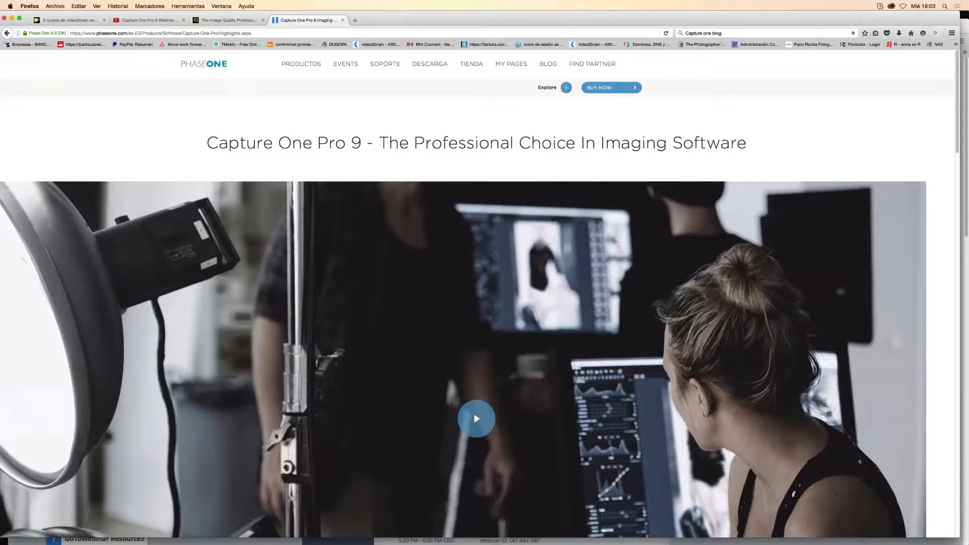
left_click(346, 64)
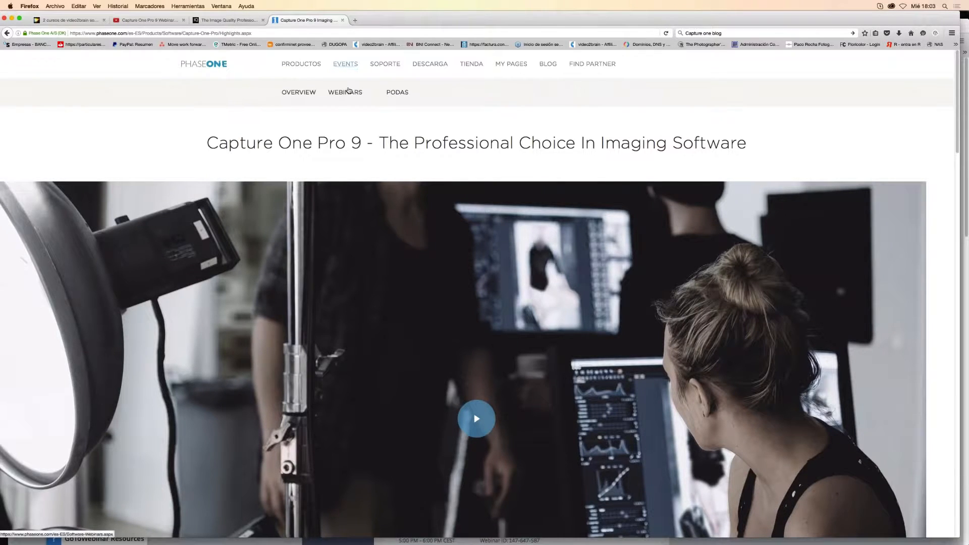
left_click(346, 93)
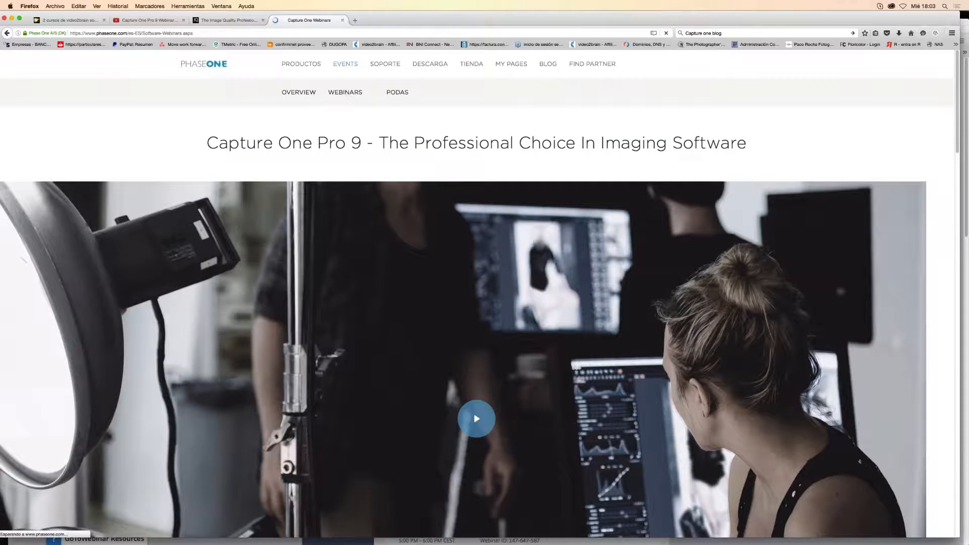
Examine the June software and hardware webinars on the Phase One page, including the Spanish session on basic image tools and adjustments.
scroll(272, 424, "down", 15)
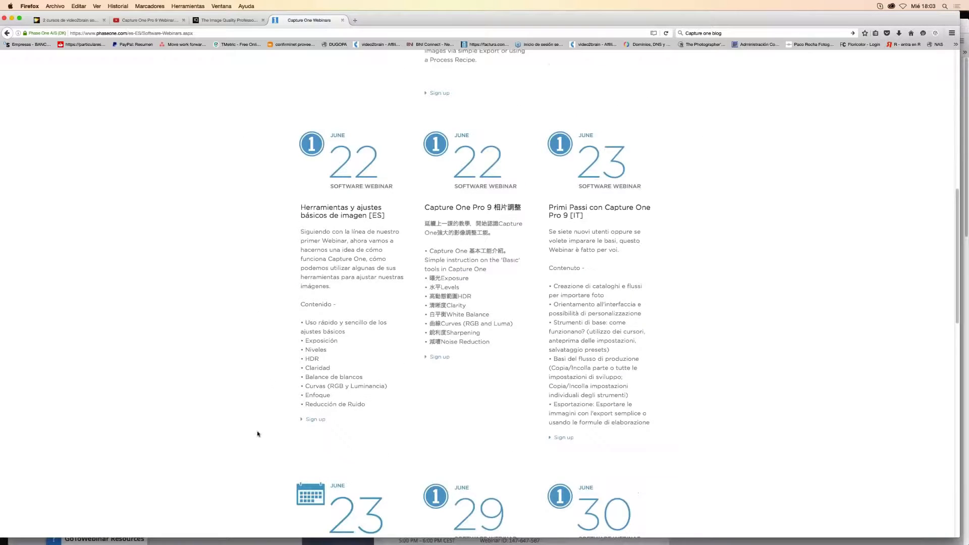
scroll(258, 429, "down", 2)
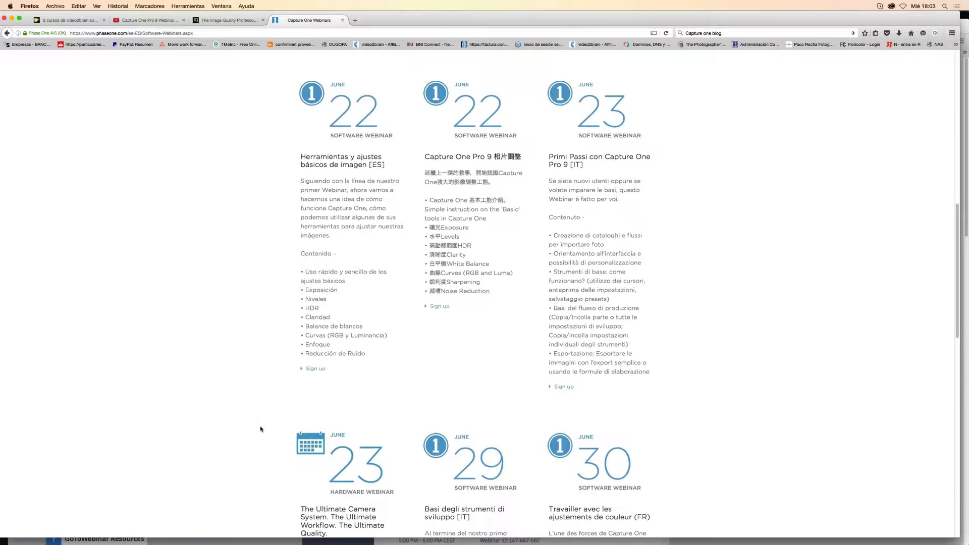
scroll(273, 457, "down", 1)
scroll(273, 457, "down", 16)
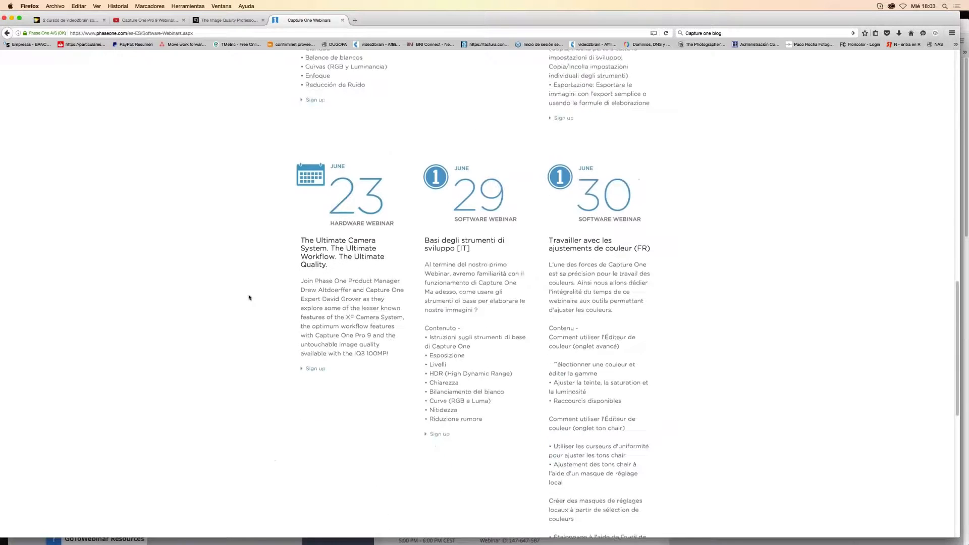
scroll(261, 358, "up", 12)
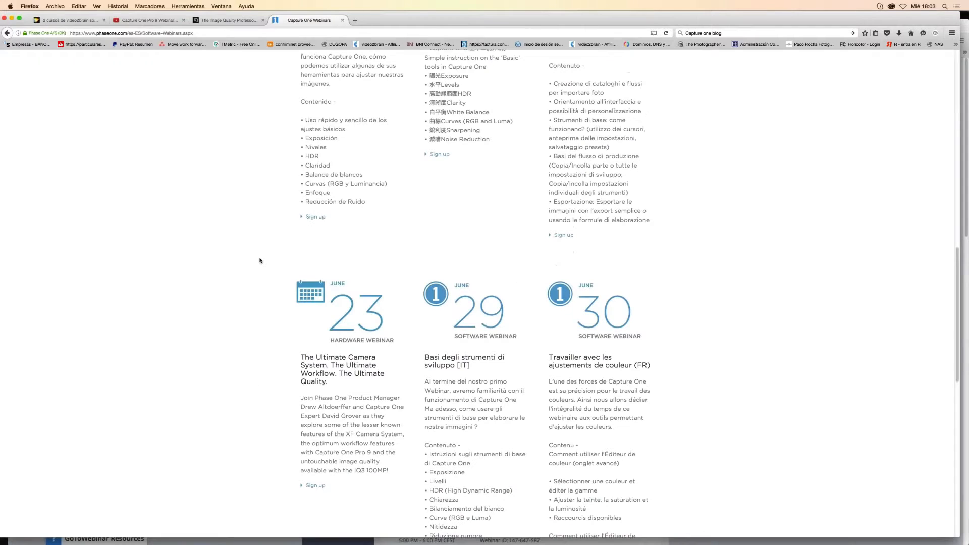
scroll(260, 260, "up", 2)
scroll(261, 289, "up", 5)
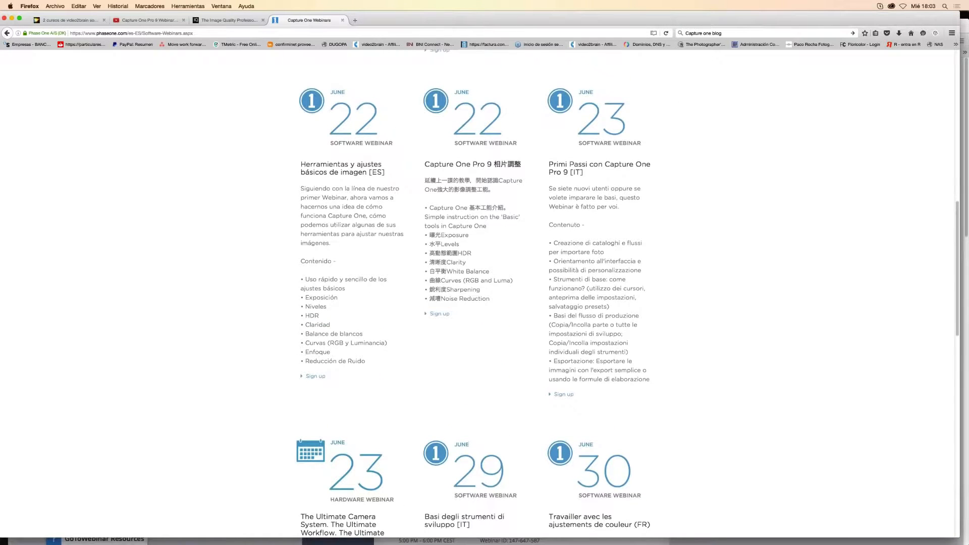
scroll(231, 281, "down", 12)
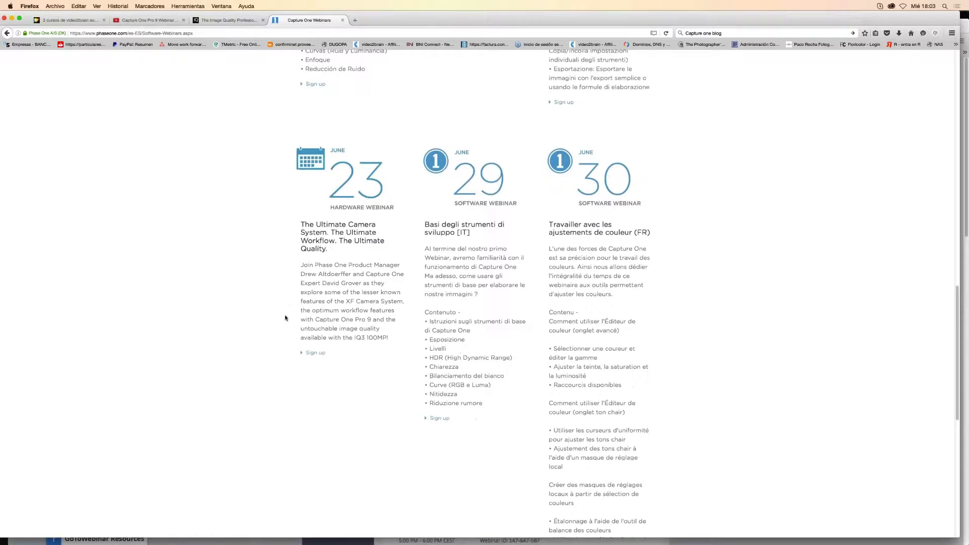
scroll(301, 301, "up", 15)
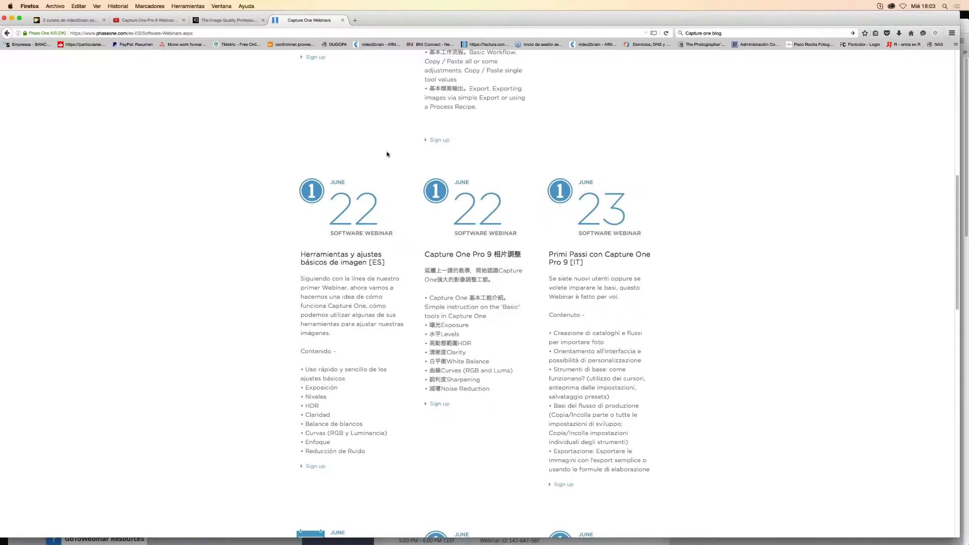
View the video2brain page of Capture One Pro courses and return to the Phase One webinar listing.
left_click(75, 20)
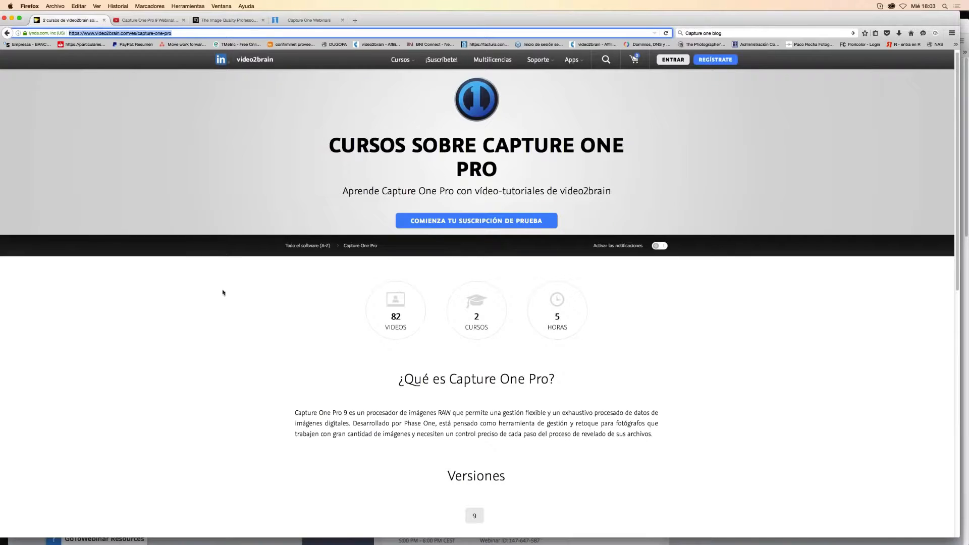
left_click(304, 20)
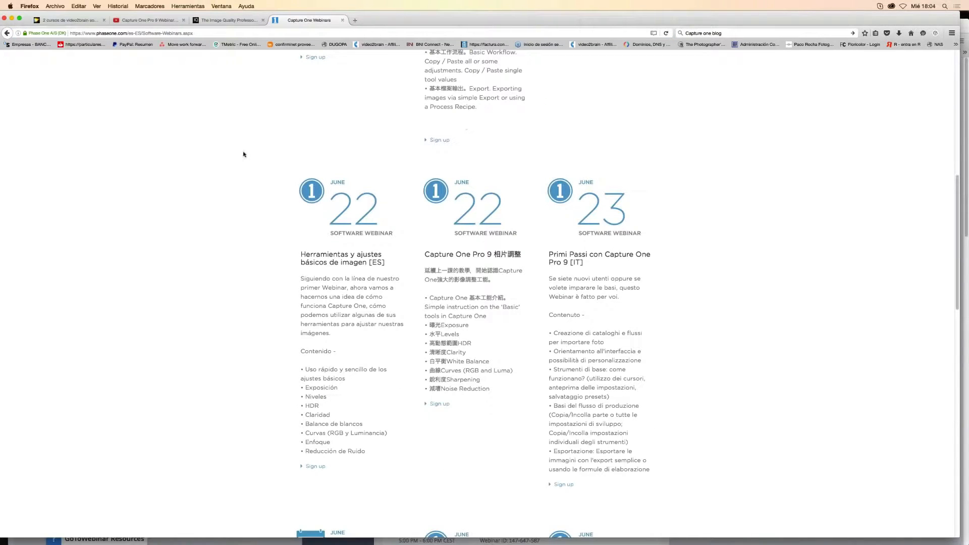
left_click(965, 265)
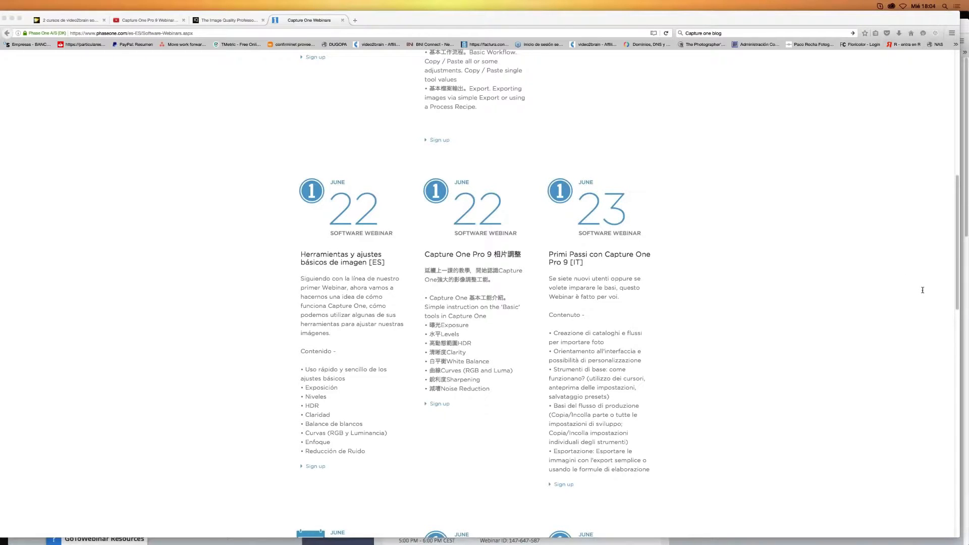
Switch back to Capture One, try Contrast 20 and Exposure 1.07 on the full-length studio photo, and reset all its adjustments.
key("super+Tab")
key("super+Tab")
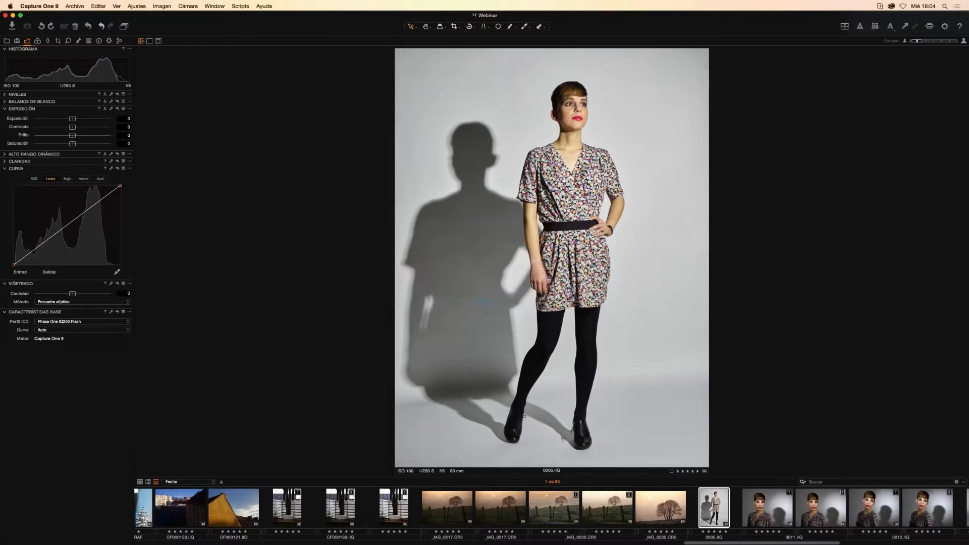
left_click(87, 127)
left_click(82, 119)
left_click_drag(86, 119, 87, 119)
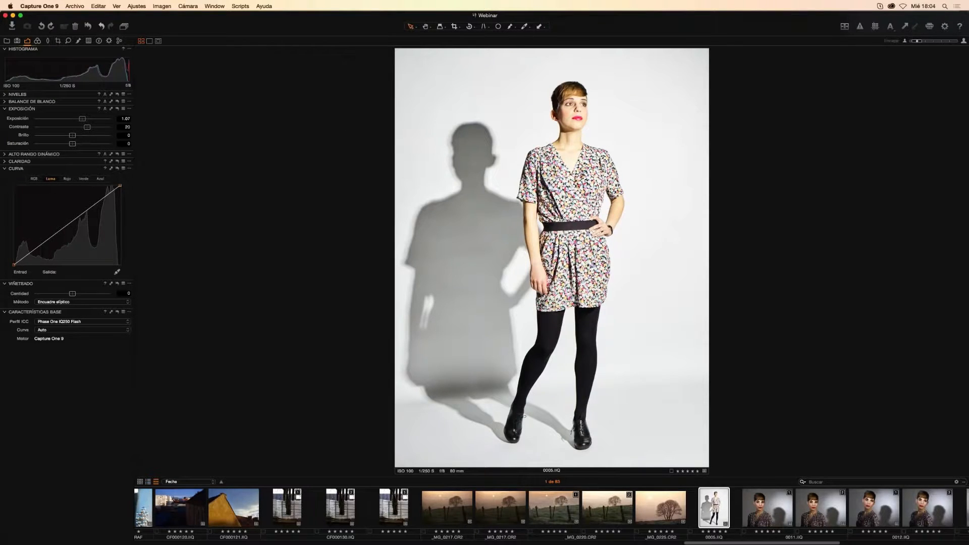
left_click(88, 27)
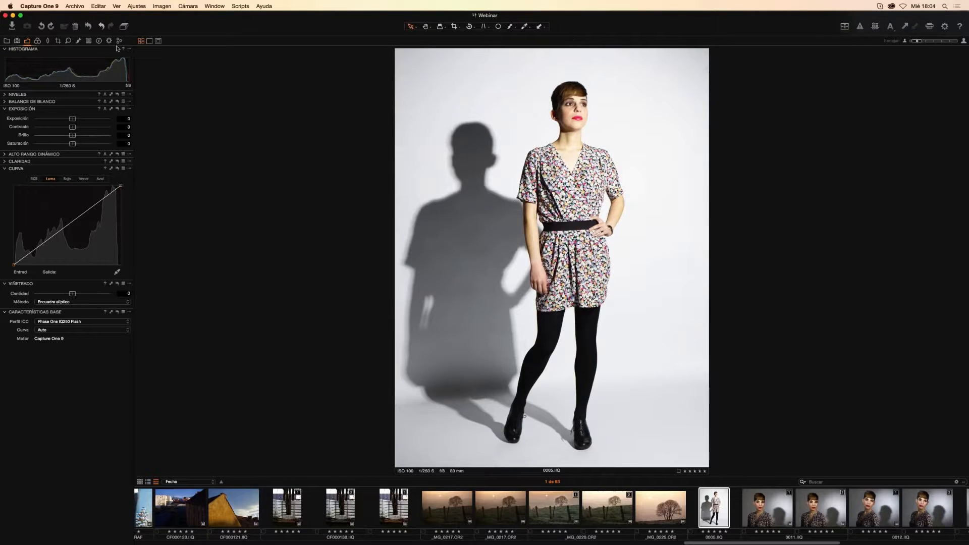
Select the second variant of the aerial field photo _MG_4547.CR2 and reset all its adjustments, including the crop.
scroll(555, 507, "right", 15)
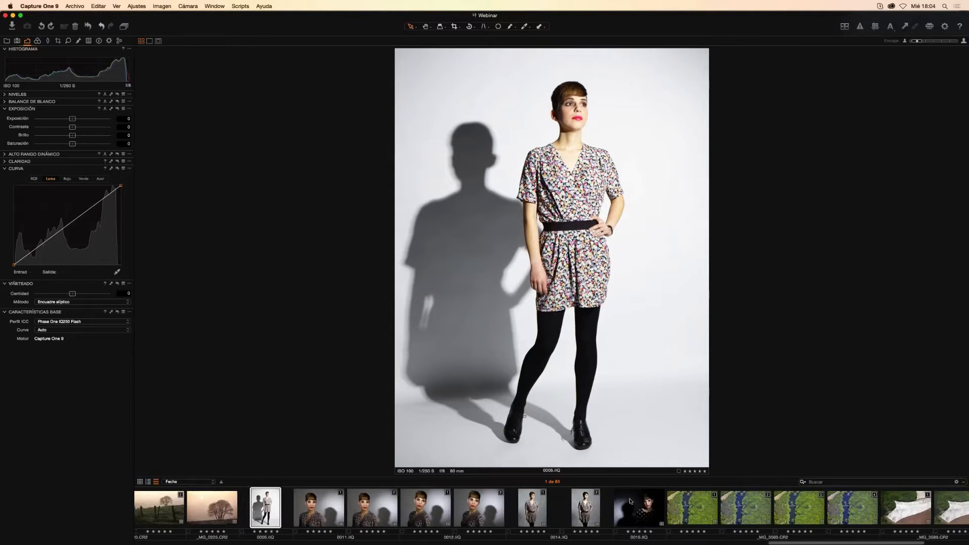
scroll(291, 544, "left", 1)
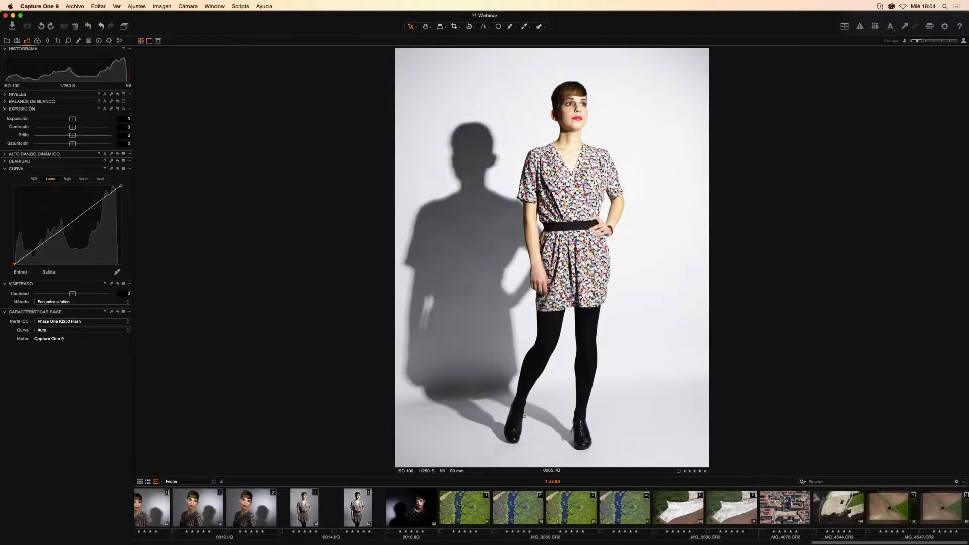
left_click(898, 519)
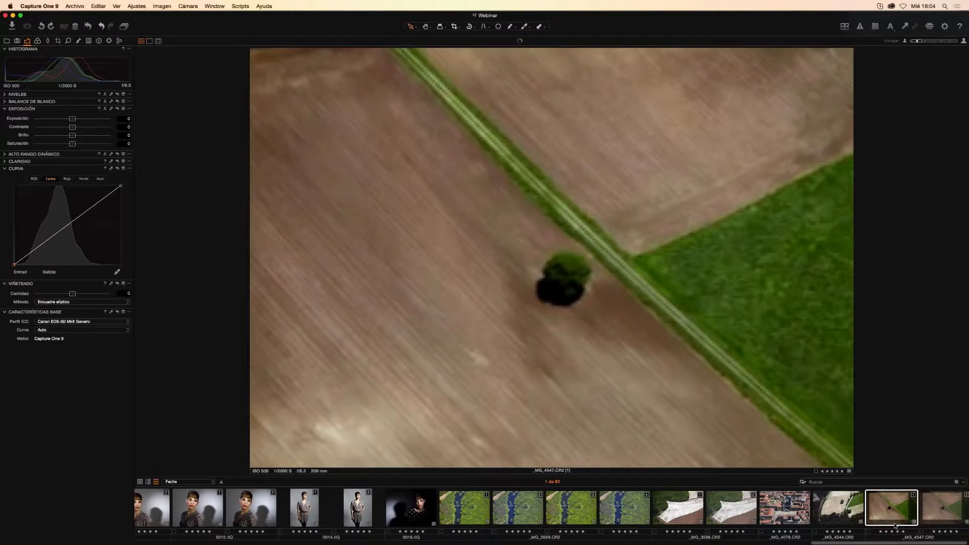
left_click(937, 523)
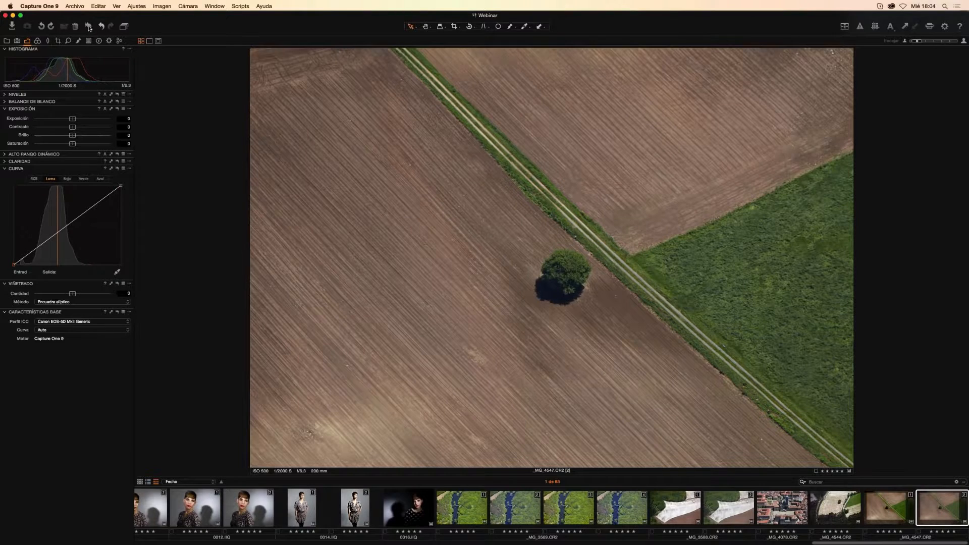
left_click(89, 26)
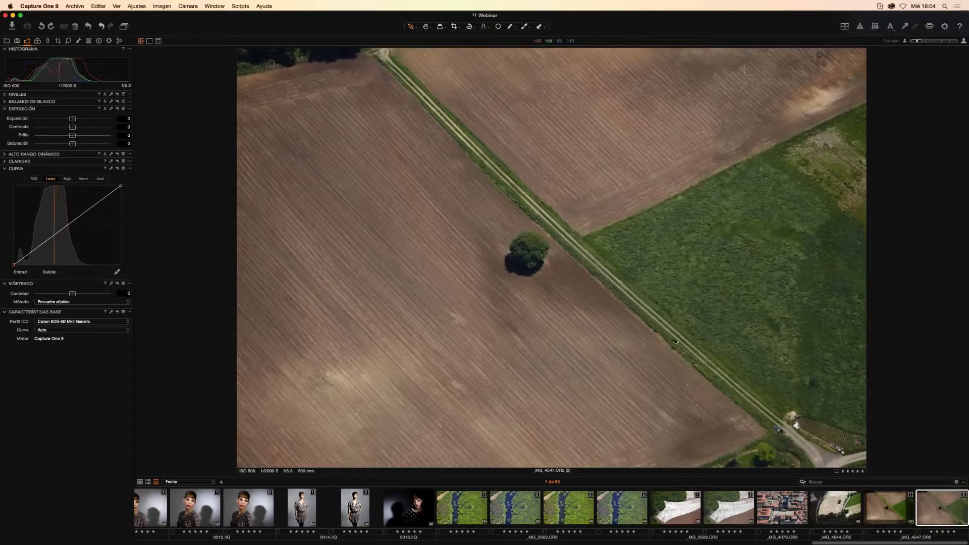